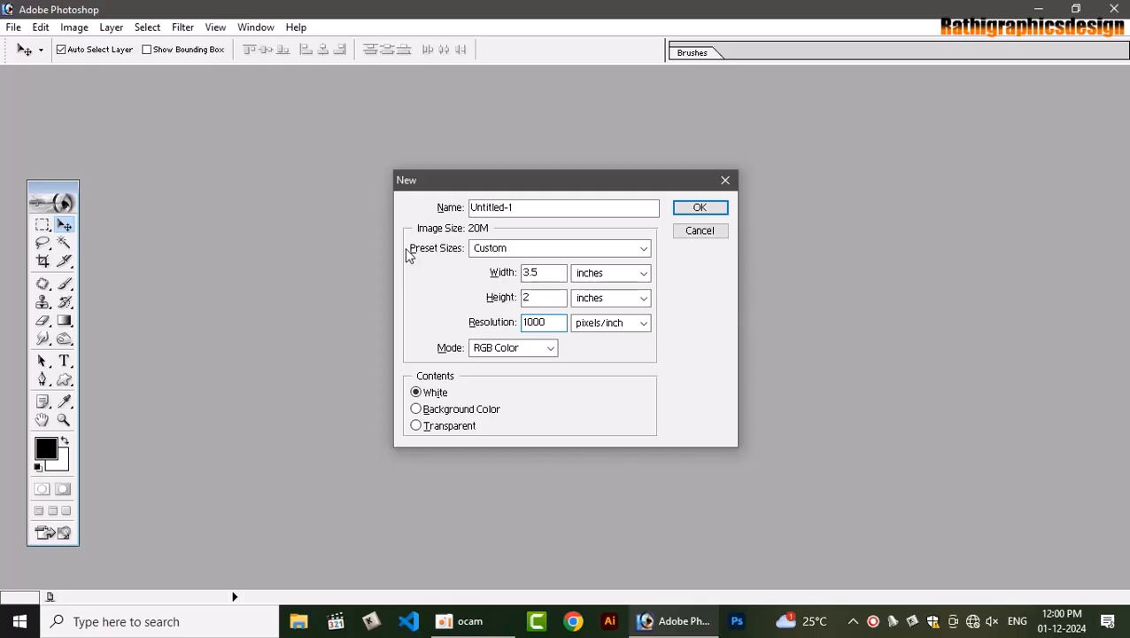
# Create the 3.5 × 2 inch, 1000 ppi document and fit the blank canvas to the window
pyautogui.press('Return')
pyautogui.click(724, 84)
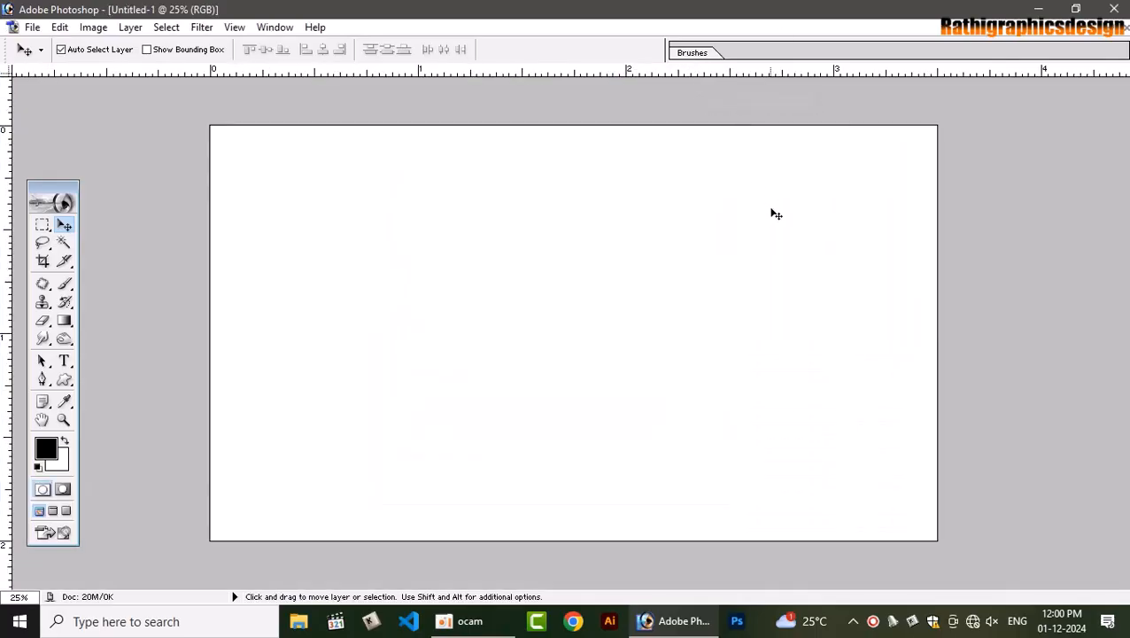
pyautogui.hotkey('ctrl', '0')
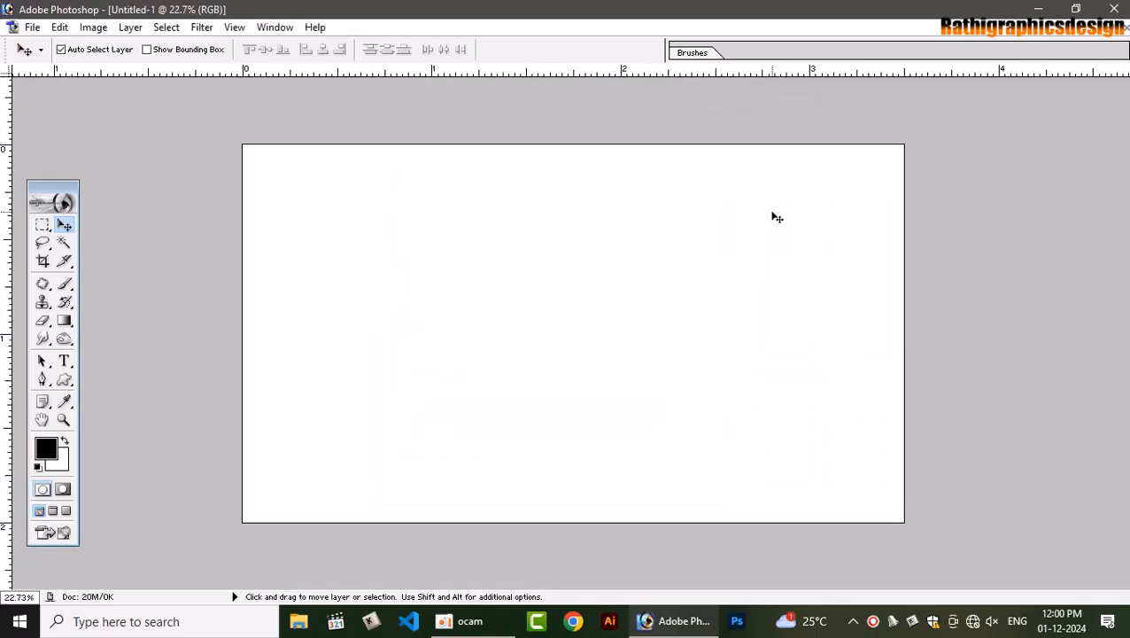
pyautogui.hotkey('ctrl', '0')
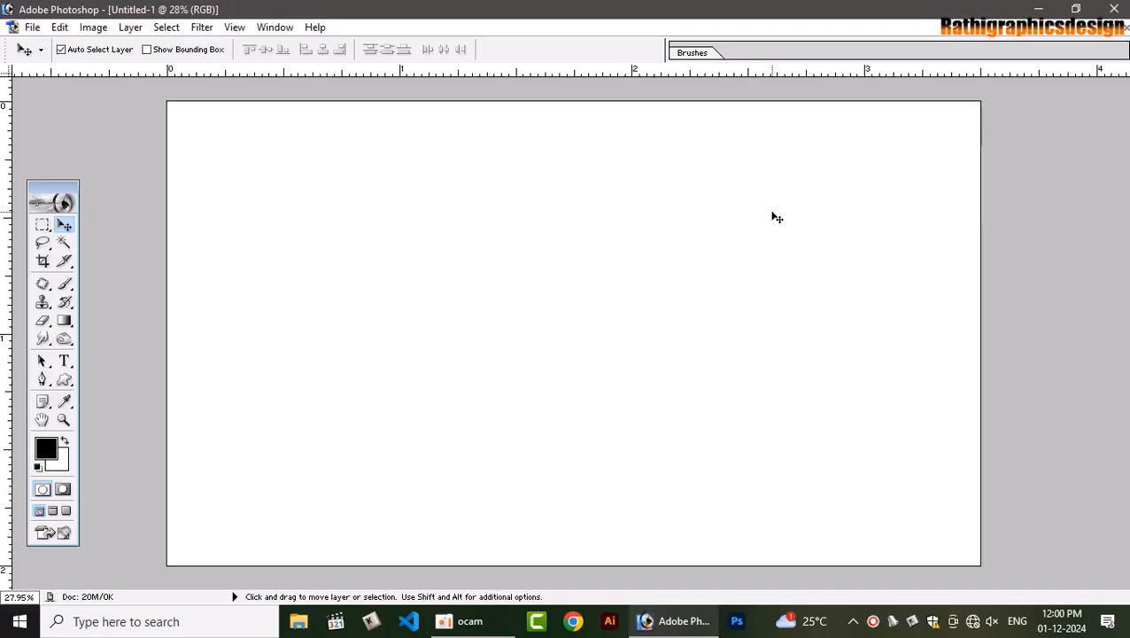
# Open ramana visiting card tamil copy.jpg and drag its image into Untitled-1
pyautogui.hotkey('ctrl', 'o')
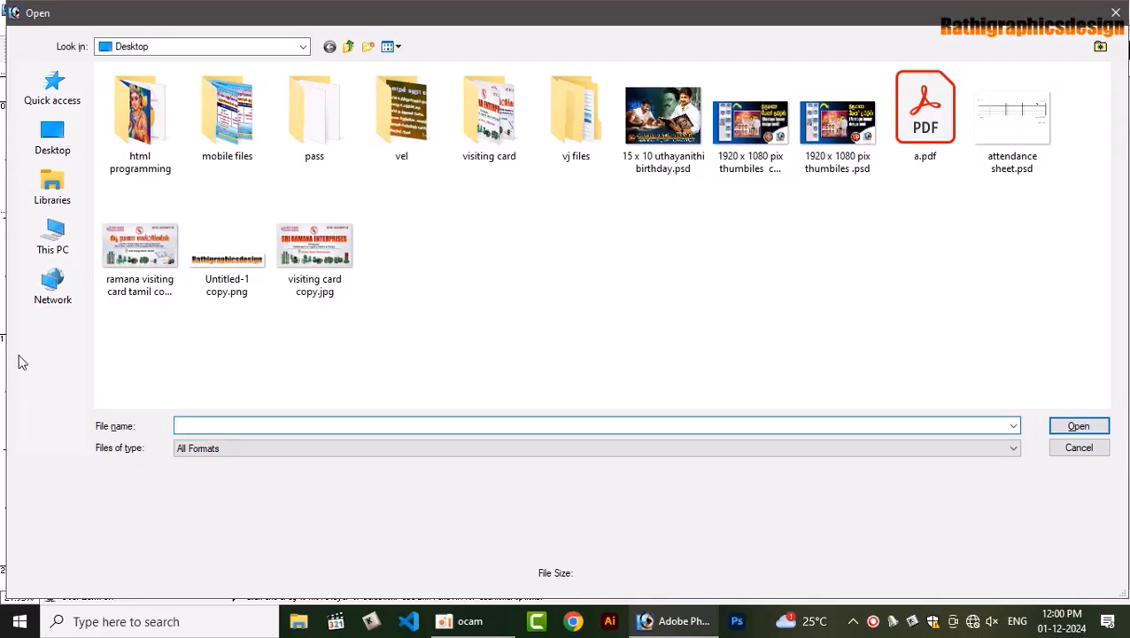
pyautogui.click(138, 253)
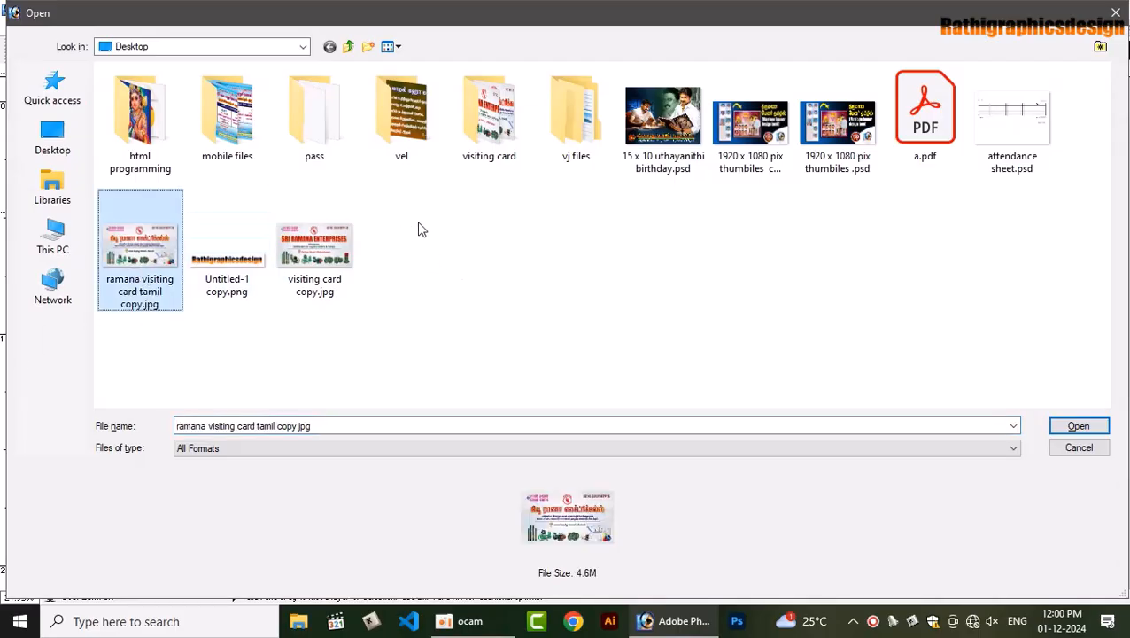
pyautogui.press('Return')
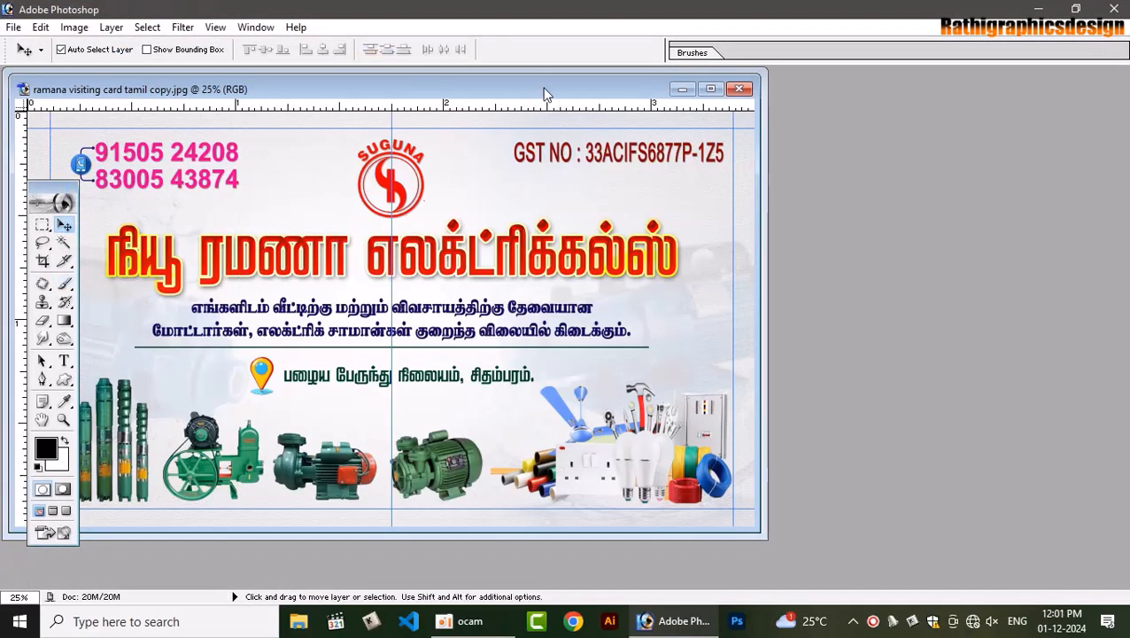
pyautogui.moveTo(545, 90); pyautogui.dragTo(654, 193)
pyautogui.moveTo(610, 340); pyautogui.dragTo(478, 145)
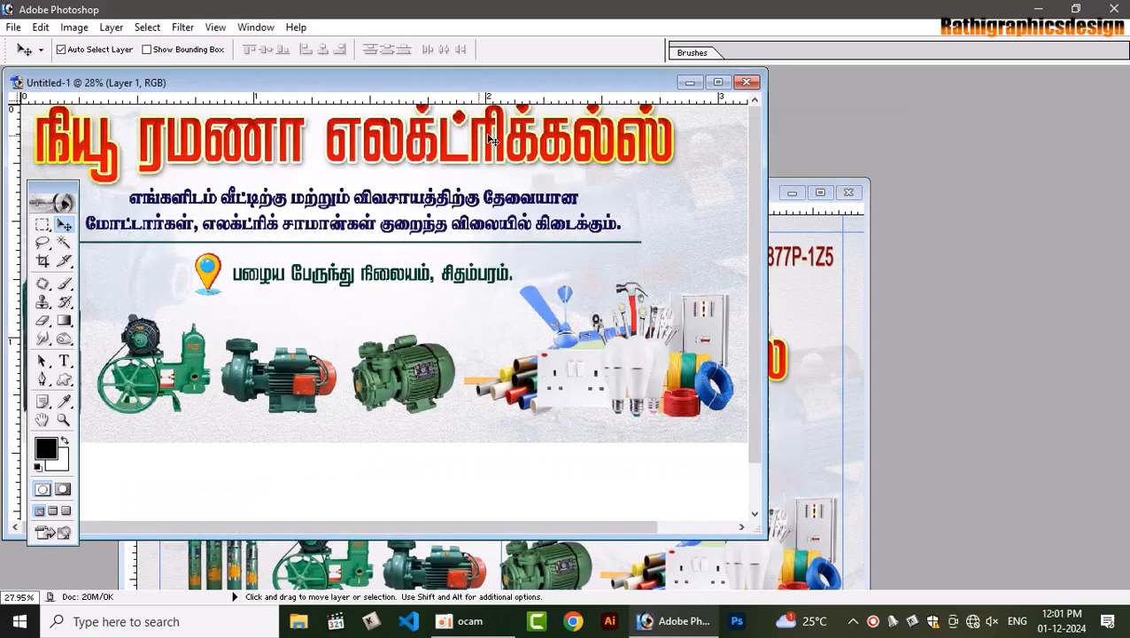
# Select the whole canvas, align the card image to it on both axes, then deselect
pyautogui.click(718, 83)
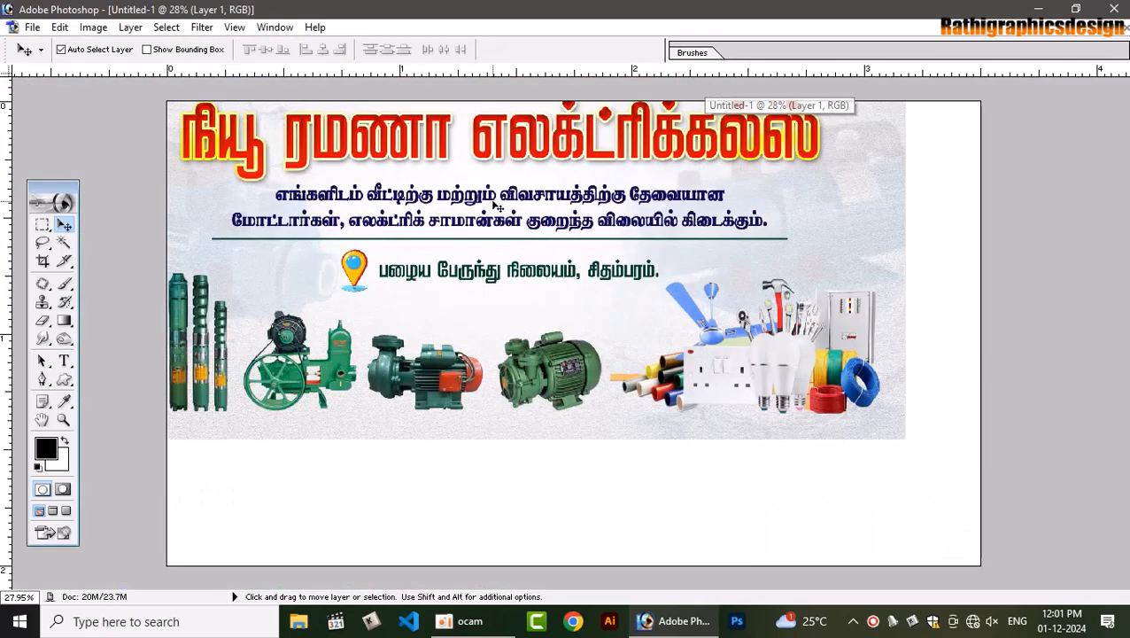
pyautogui.click(167, 27)
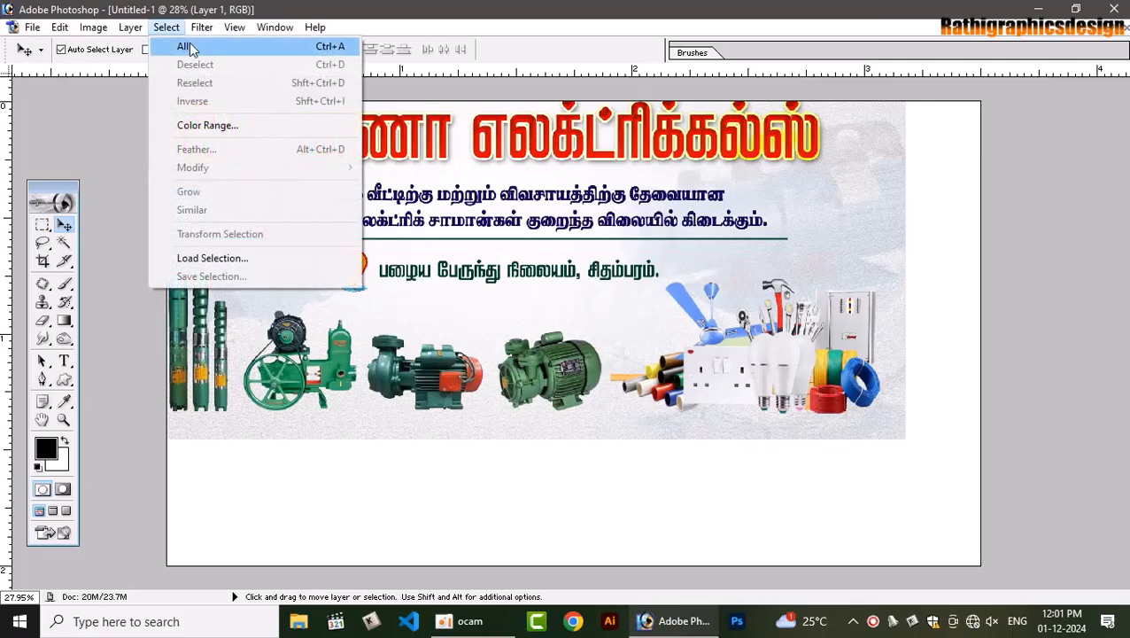
pyautogui.click(192, 42)
pyautogui.click(324, 50)
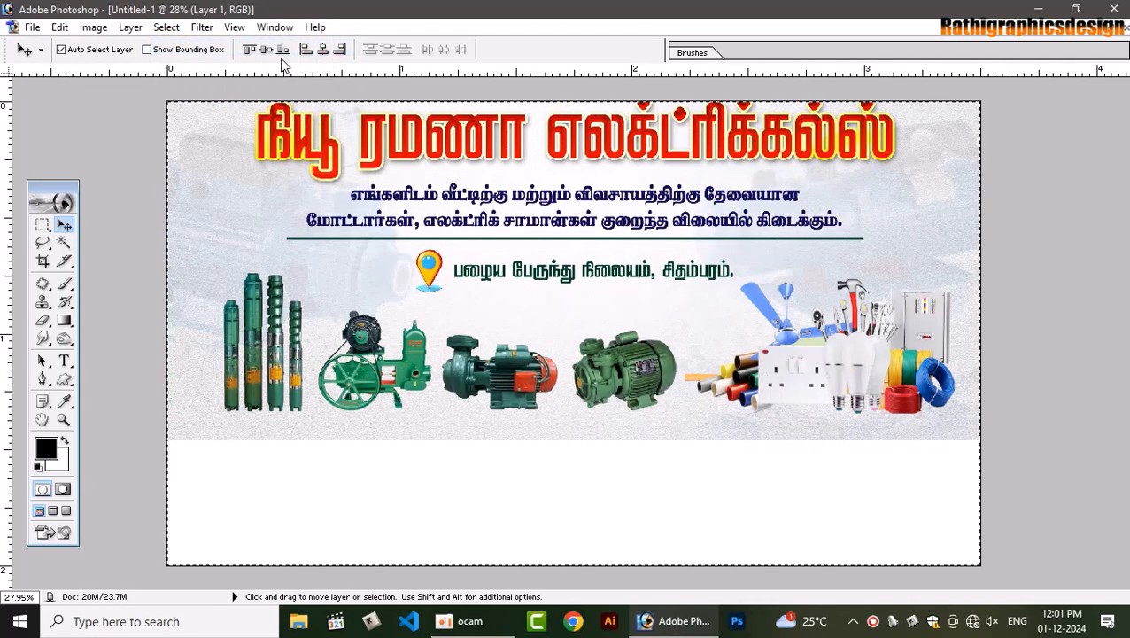
pyautogui.click(265, 49)
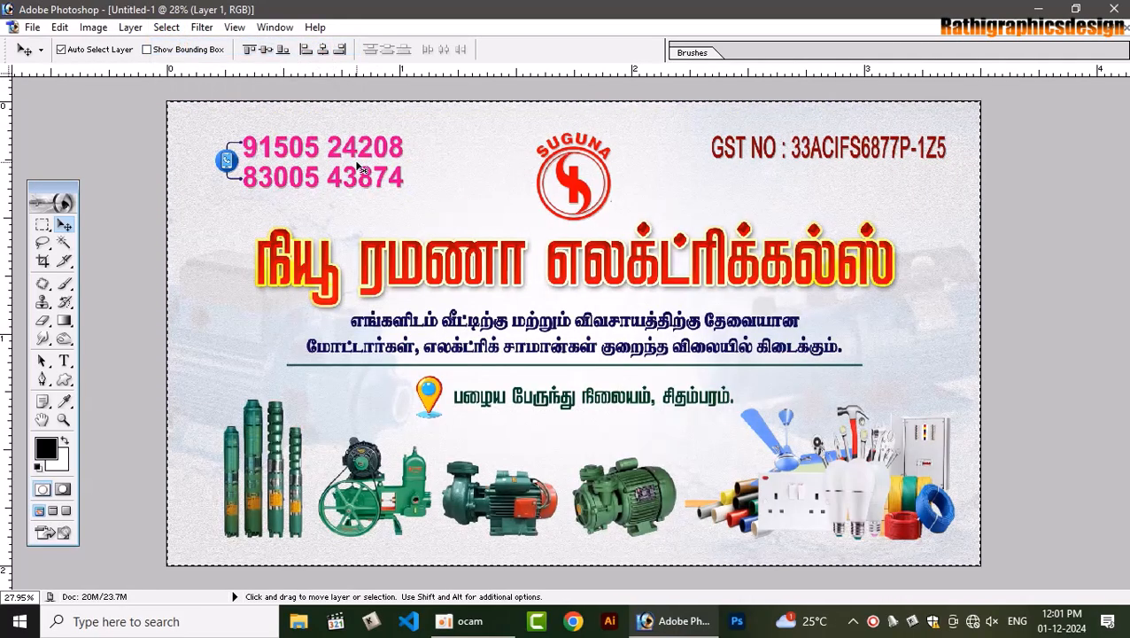
pyautogui.hotkey('ctrl', 'd')
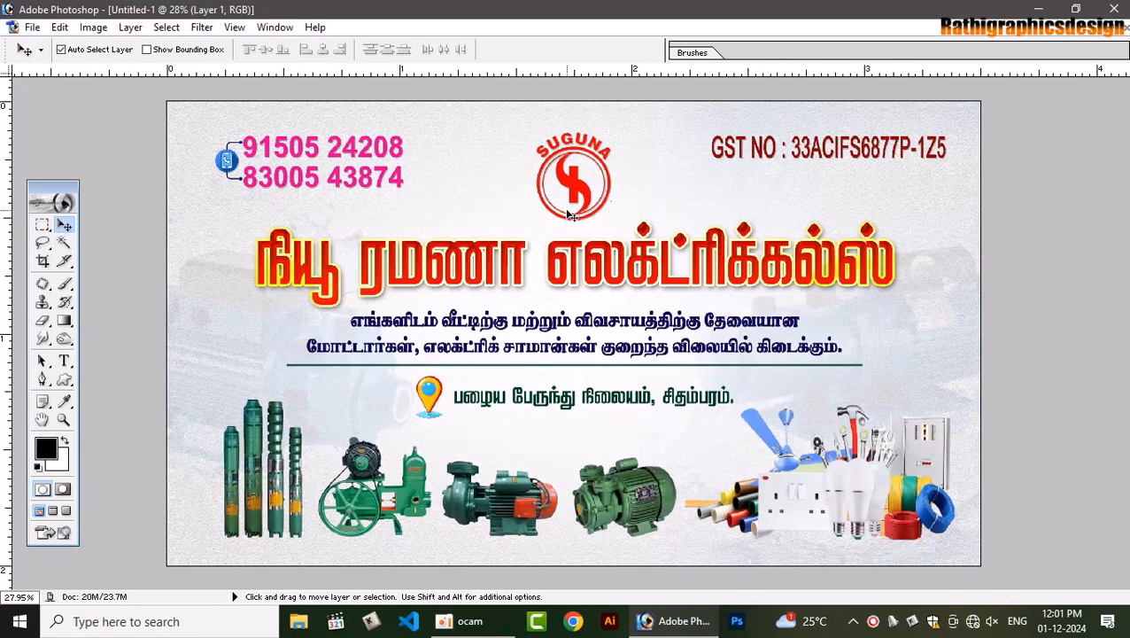
# Fade Layer 1 to 50% opacity and lock it completely
pyautogui.press('F7')
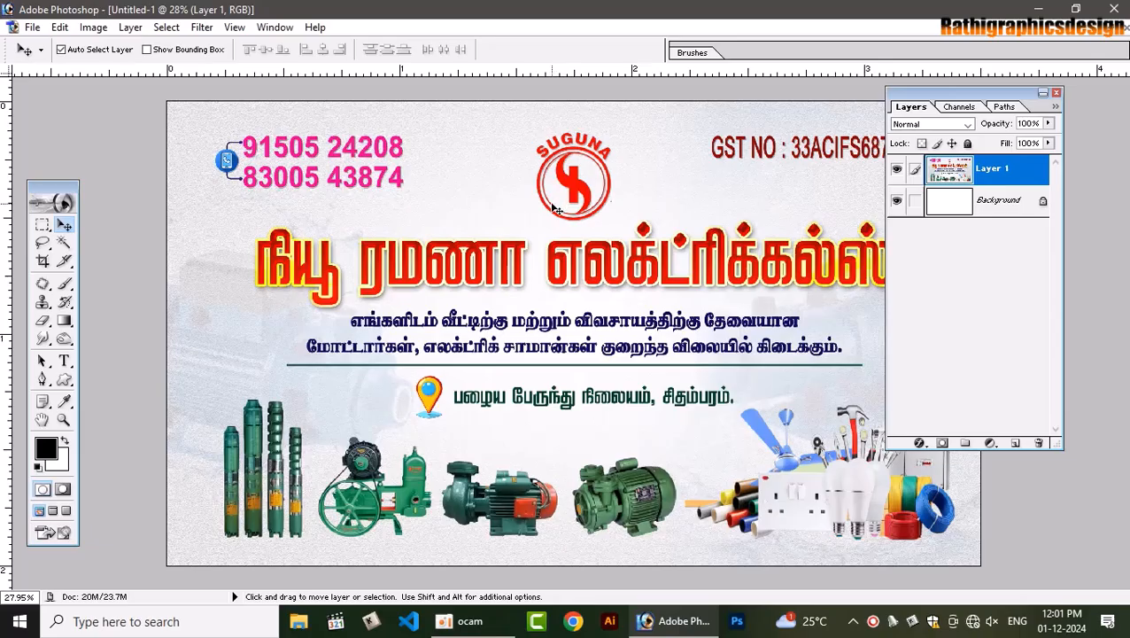
pyautogui.press('5')
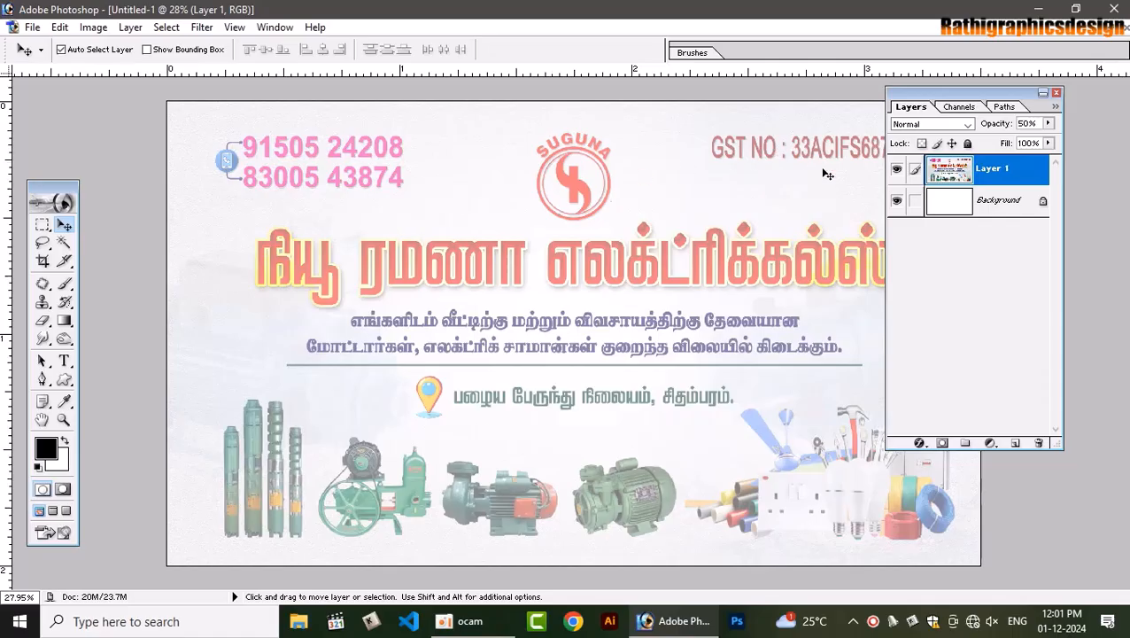
pyautogui.click(967, 142)
pyautogui.click(607, 291)
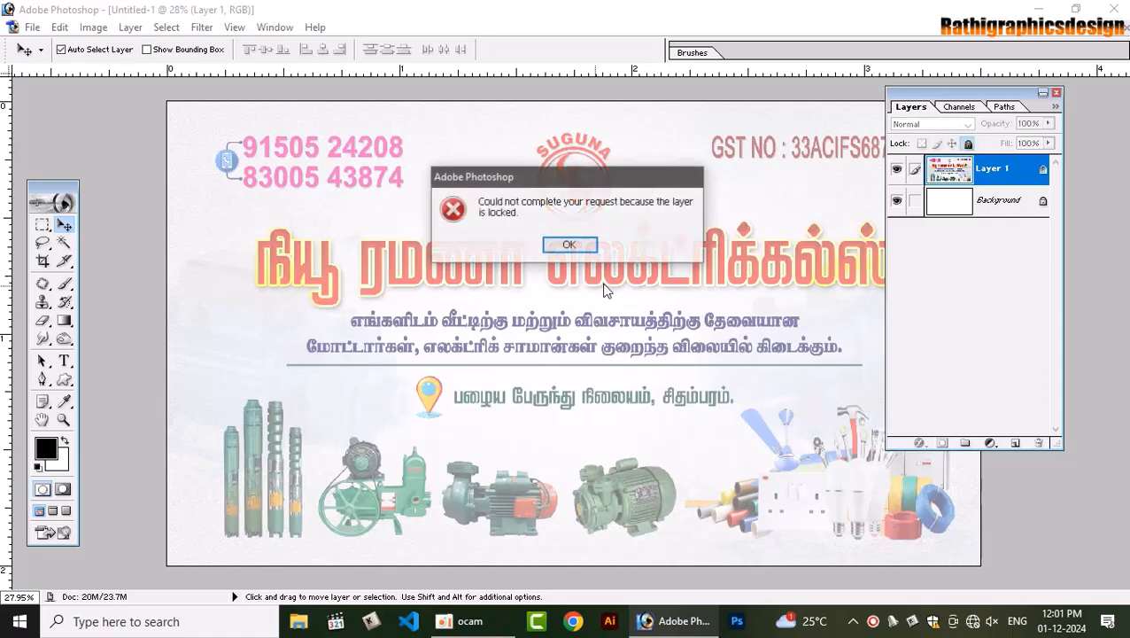
pyautogui.click(570, 244)
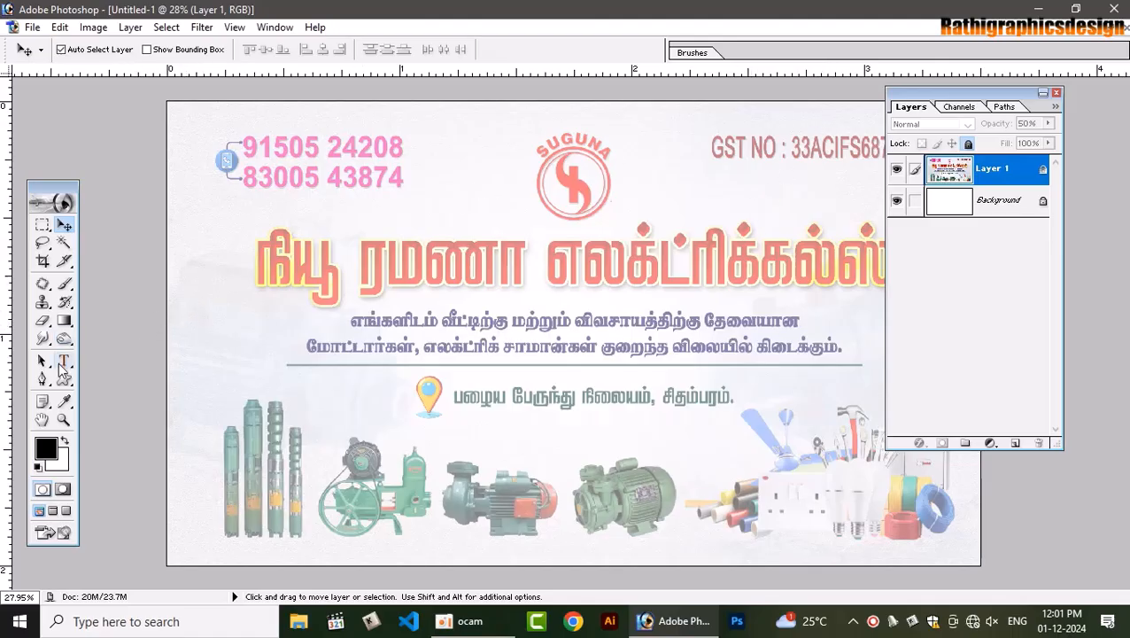
pyautogui.click(69, 364)
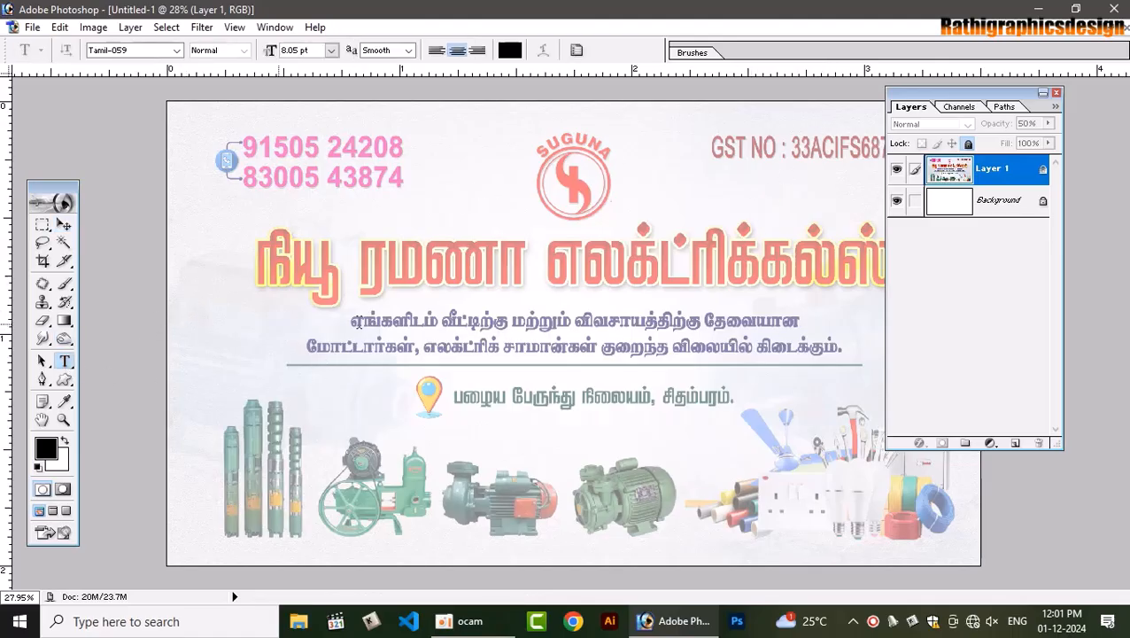
# Type 'நியூ ரமணா எலக்ட்ரிக்கல்ஸ்' and move it onto the faded title
pyautogui.click(436, 315)
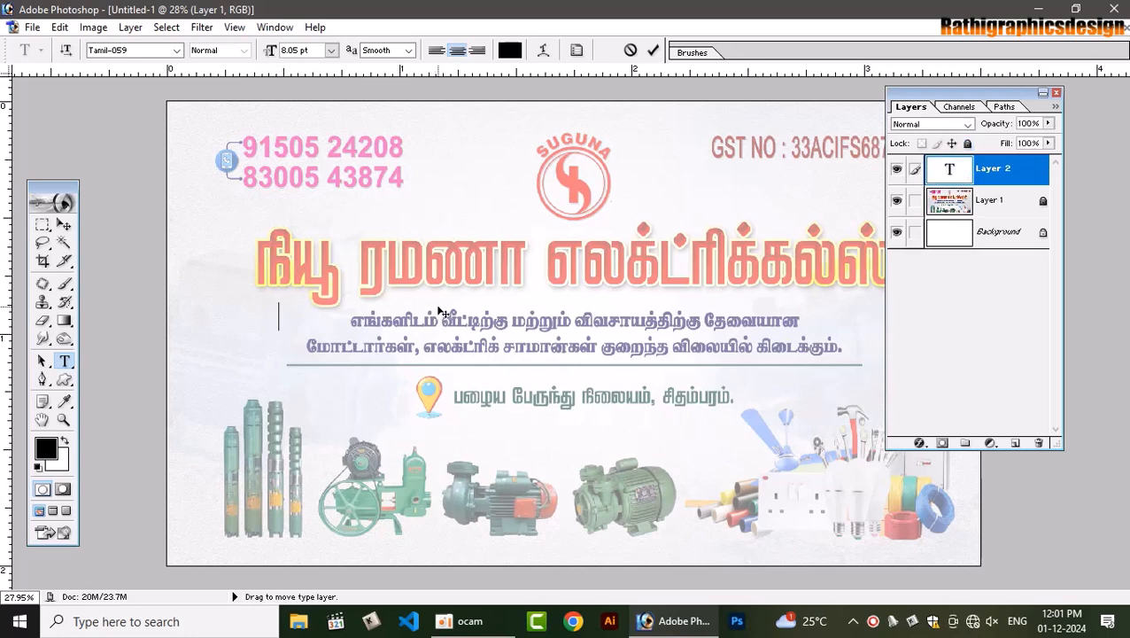
pyautogui.write('நிய')
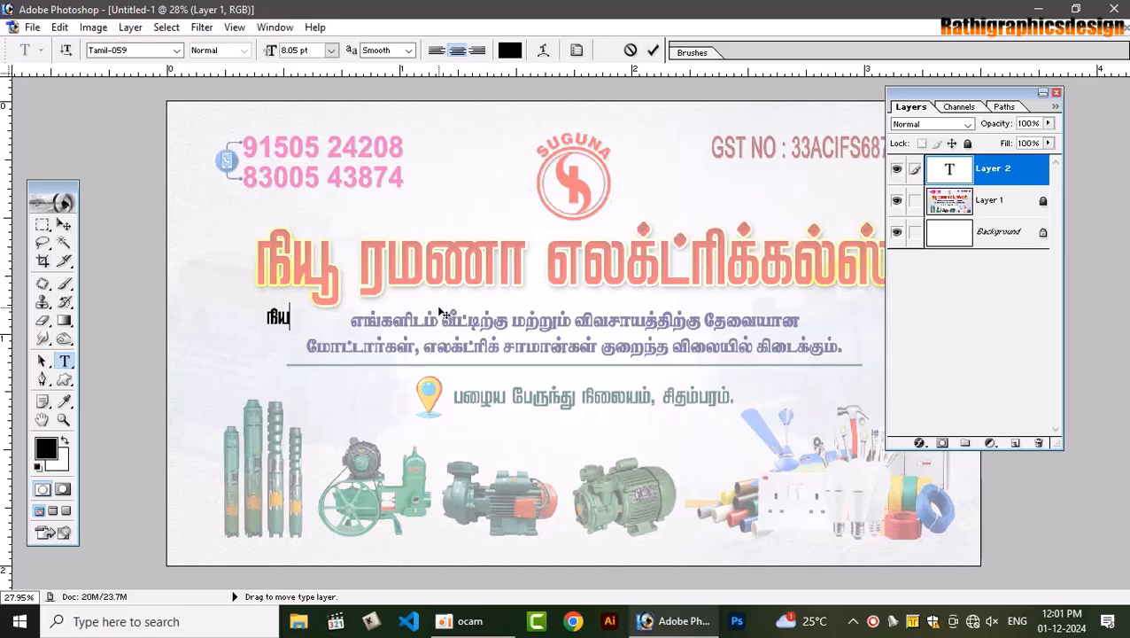
pyautogui.write('ூ ரமணா')
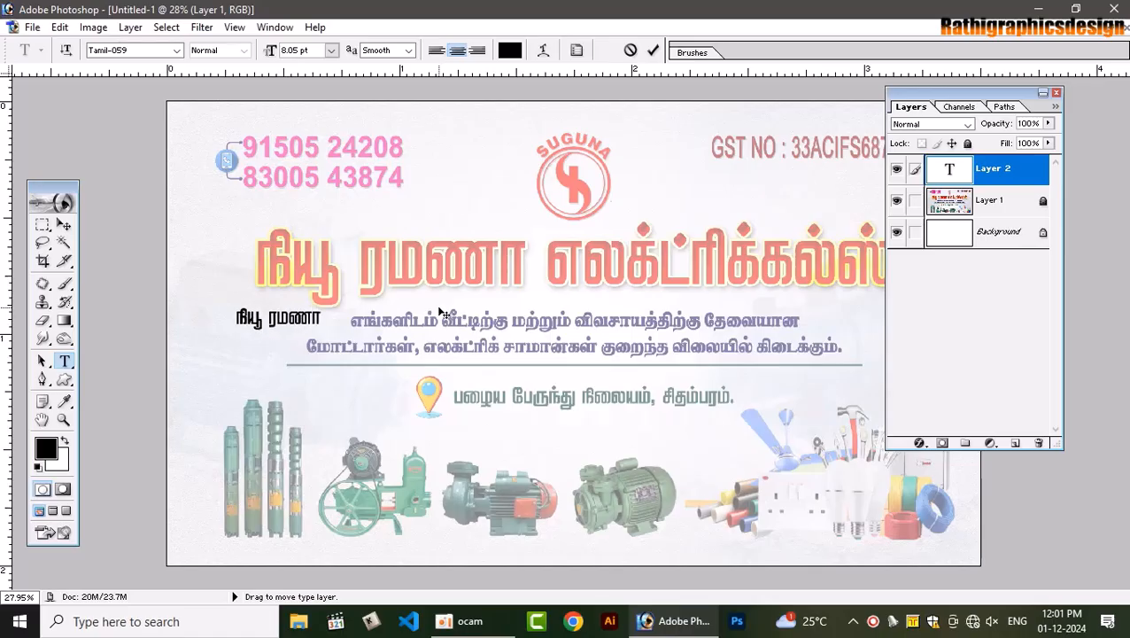
pyautogui.write(' எலக்')
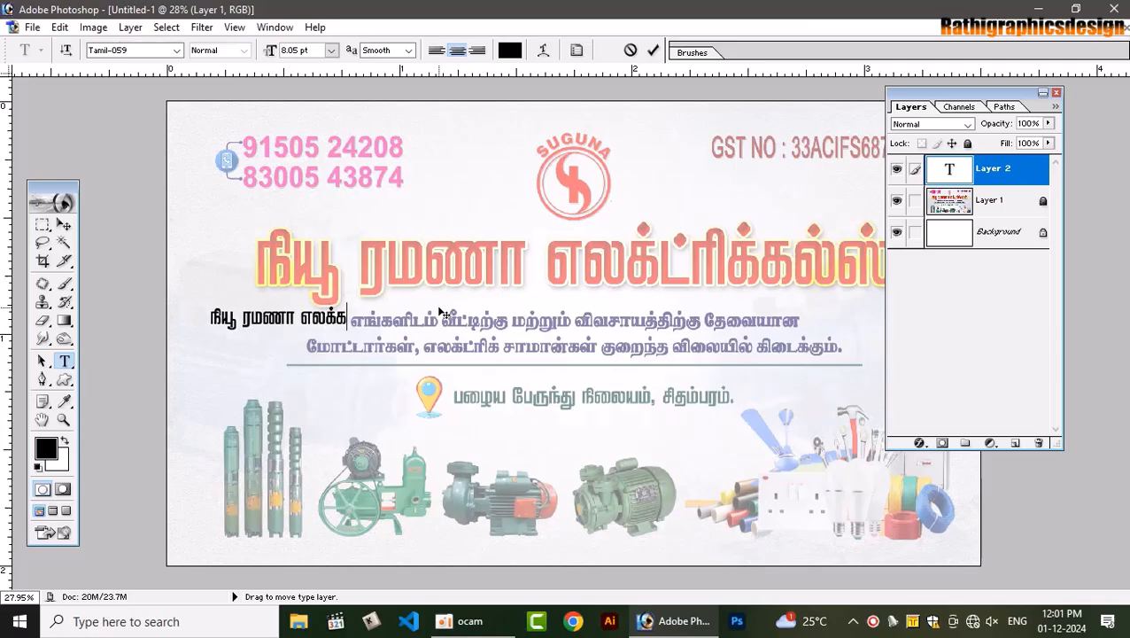
pyautogui.write('ட்')
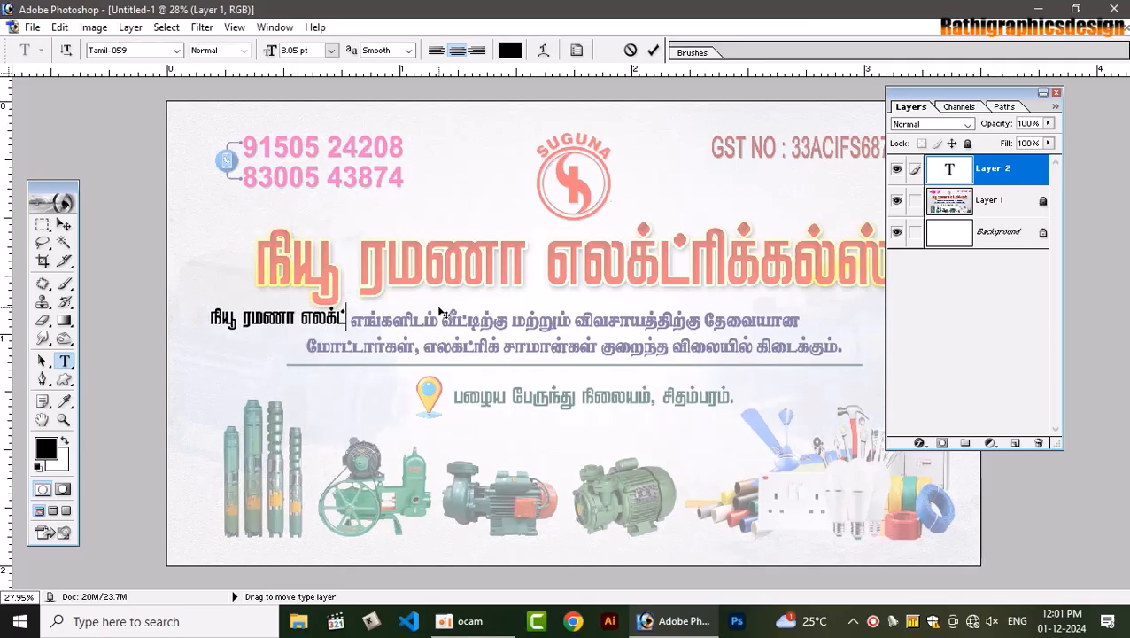
pyautogui.write('ரிக்கல்')
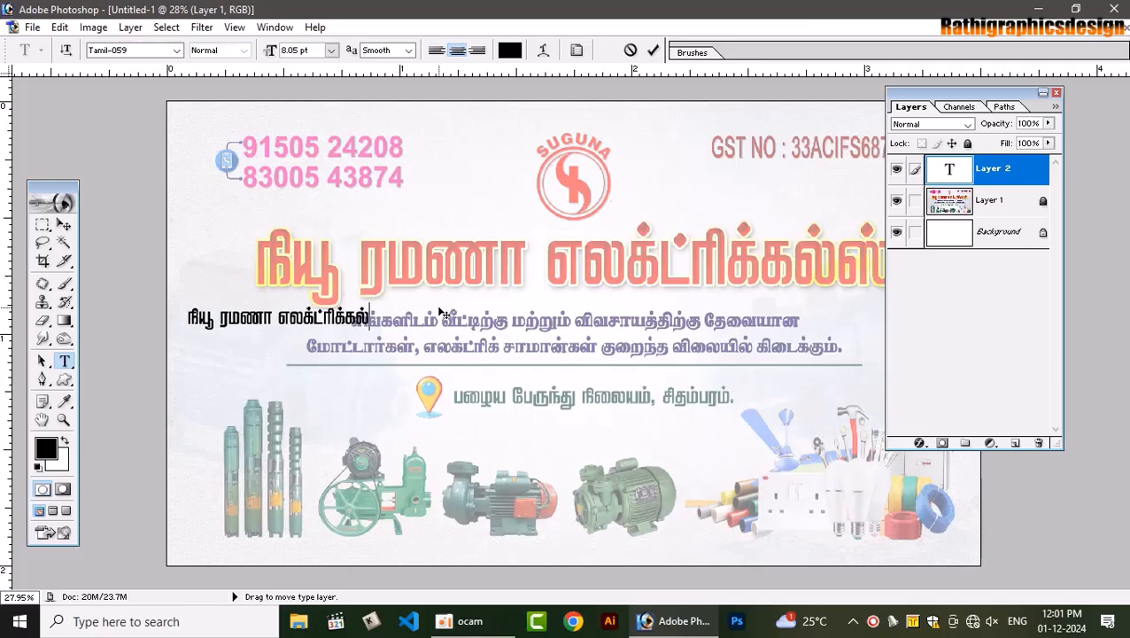
pyautogui.write('ஸ்')
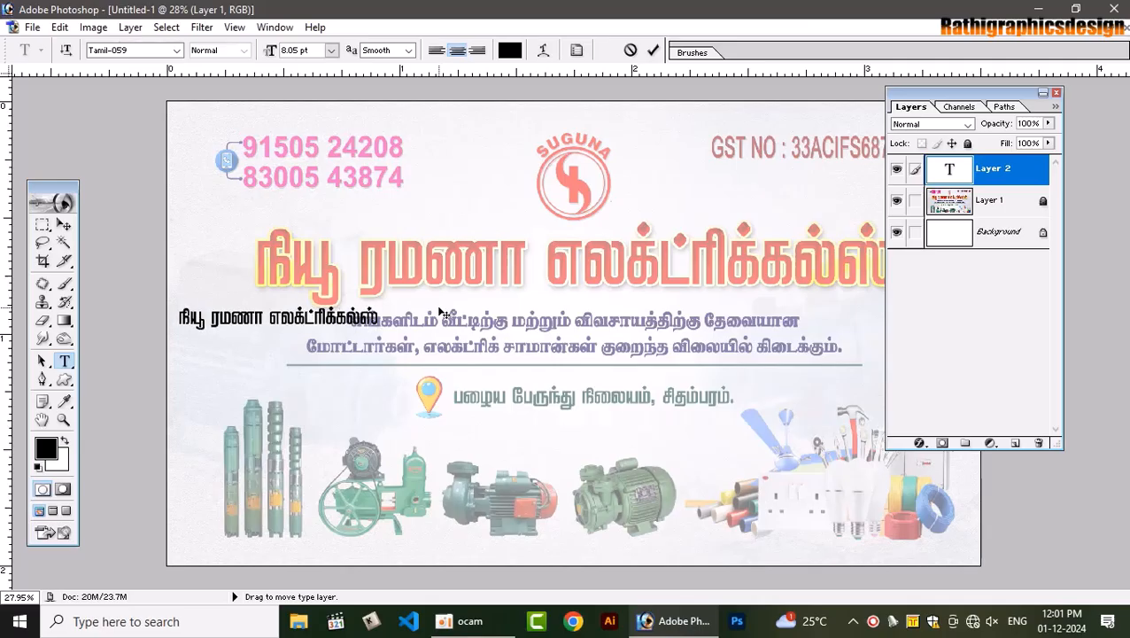
pyautogui.moveTo(430, 433); pyautogui.dragTo(627, 374)
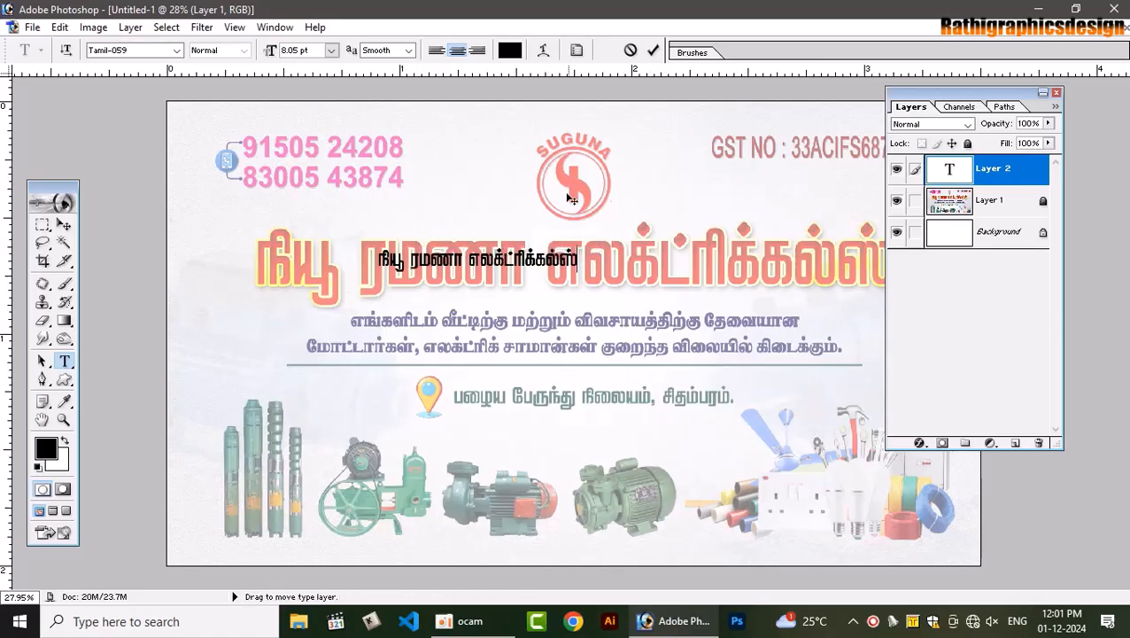
pyautogui.click(653, 49)
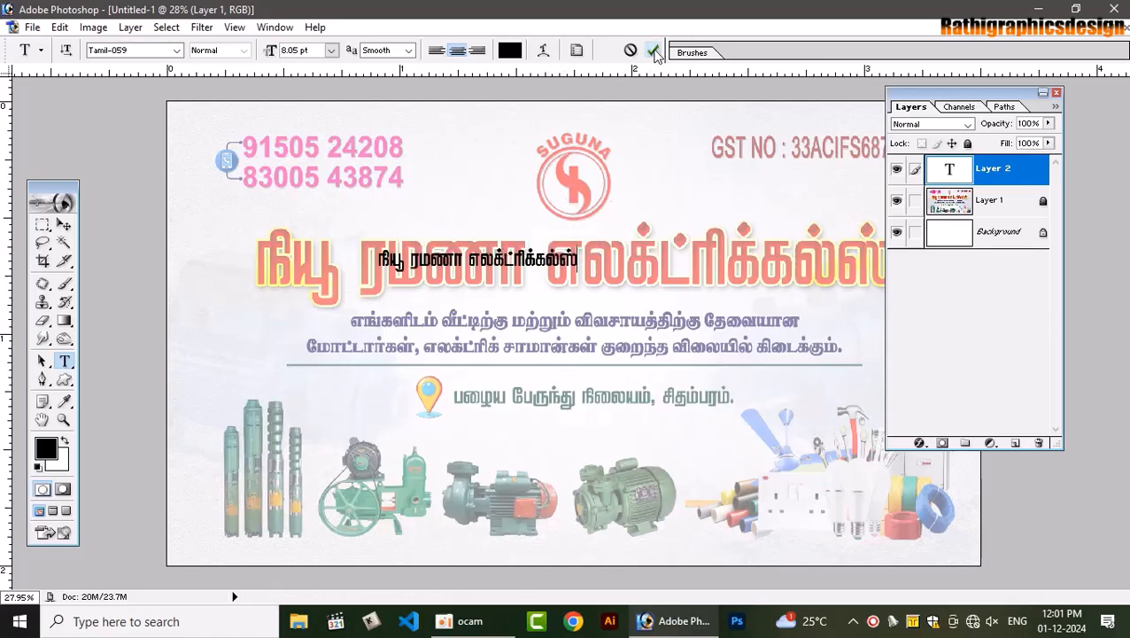
# In a new text layer, type 'எங்களிடம் வீட்டிற்கு மற்றும் விவசாயத்திற்கு தேவையா', fixing a vowel typo
pyautogui.click(320, 334)
pyautogui.write('எ')
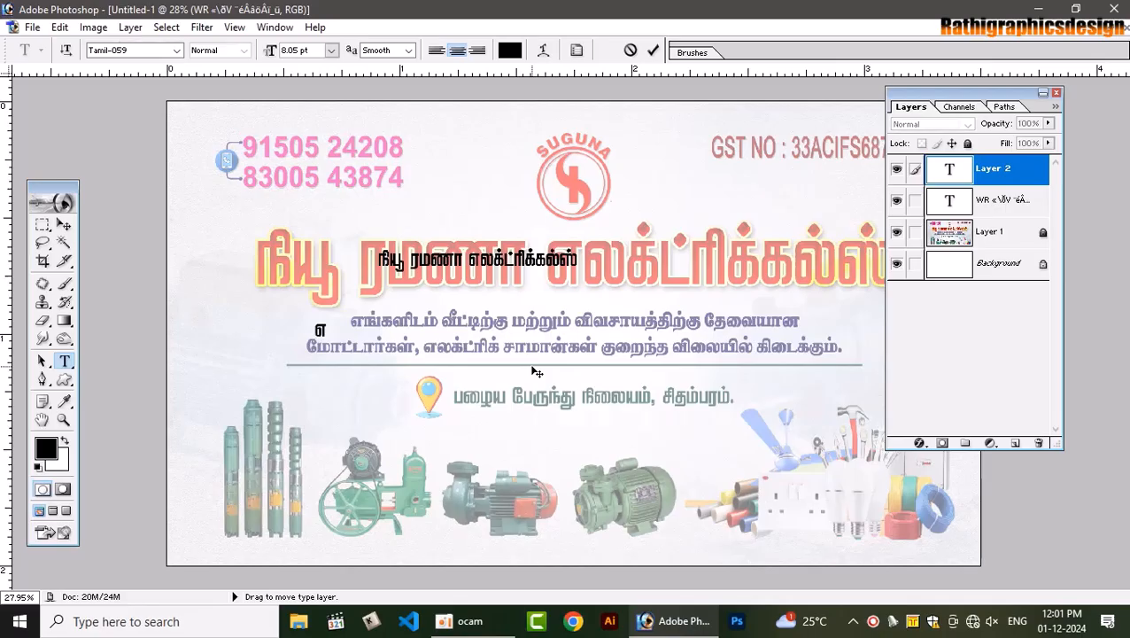
pyautogui.write('ங்களிட')
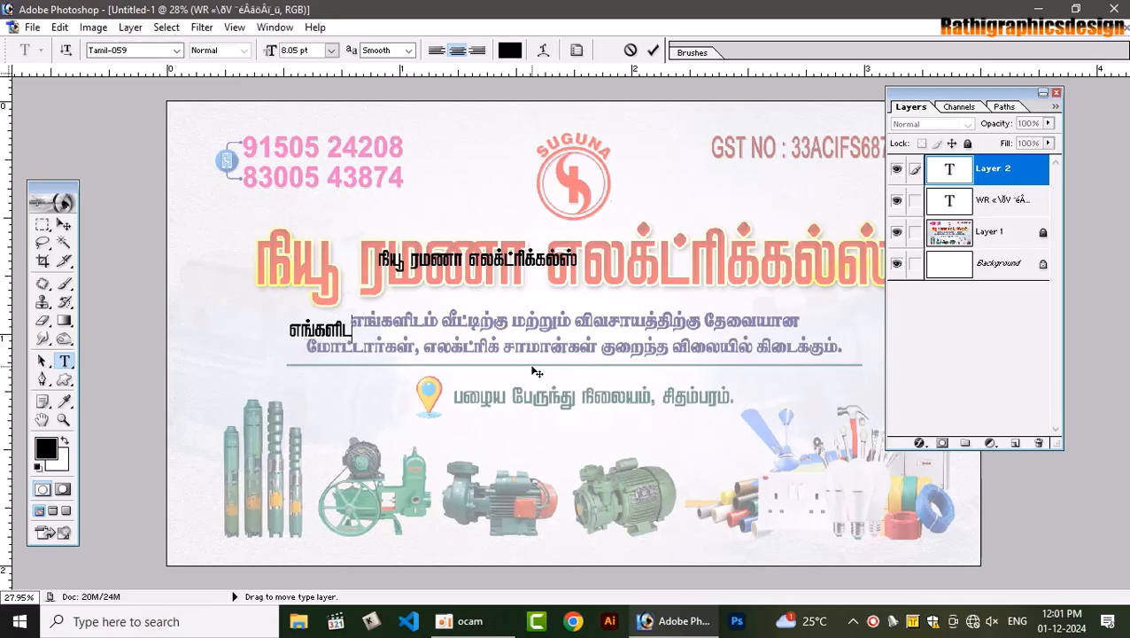
pyautogui.write('ம் வீட்டு')
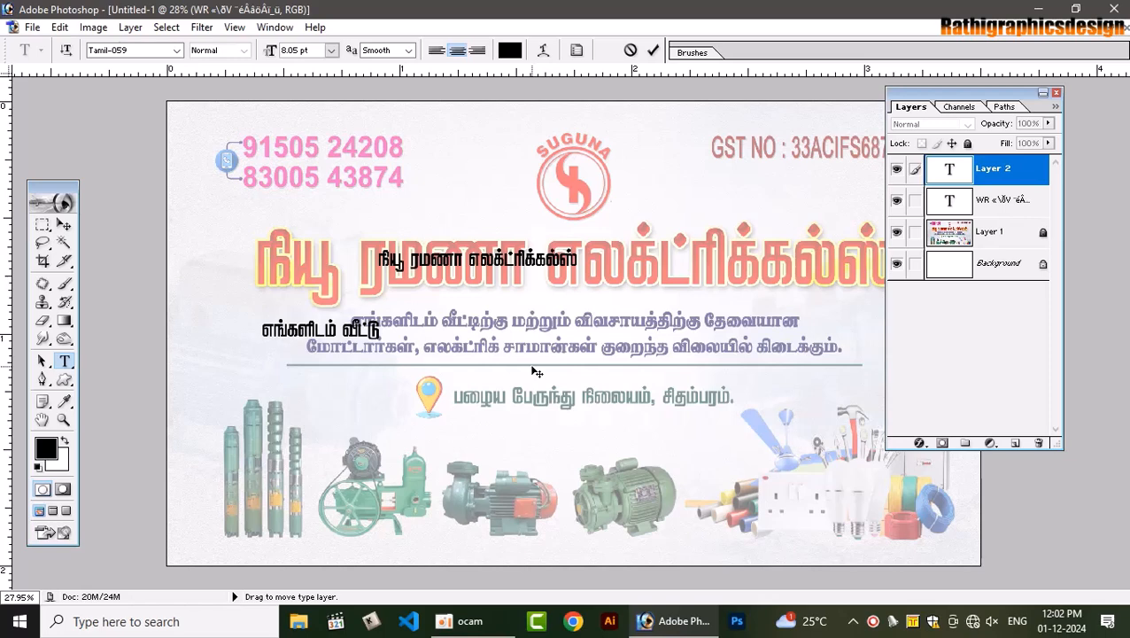
pyautogui.press('BackSpace')
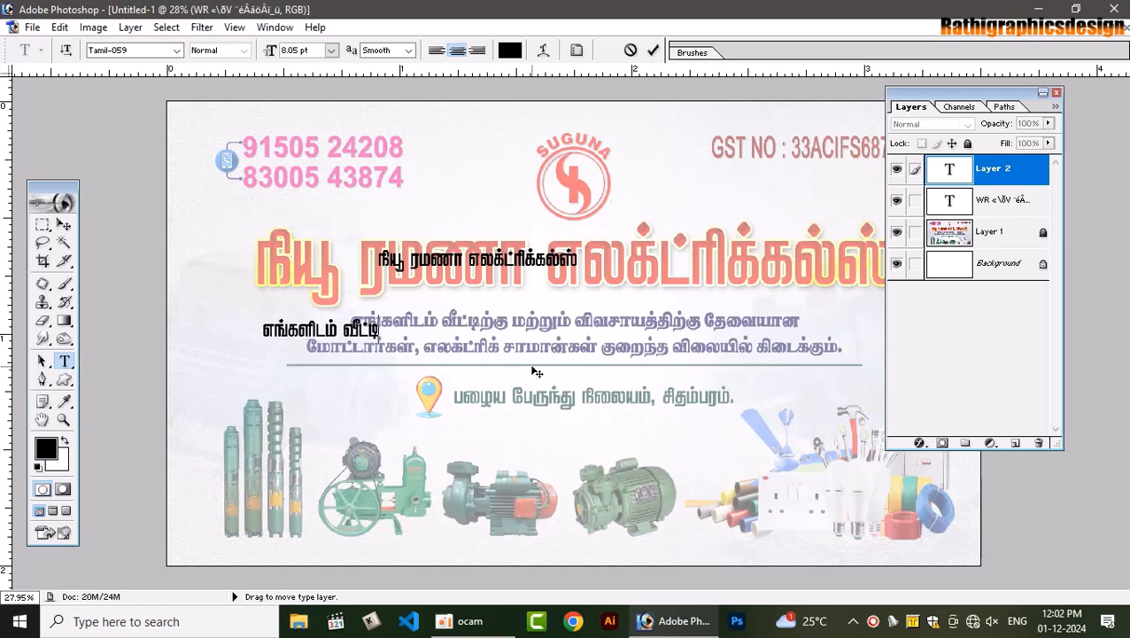
pyautogui.write('ிற்கு')
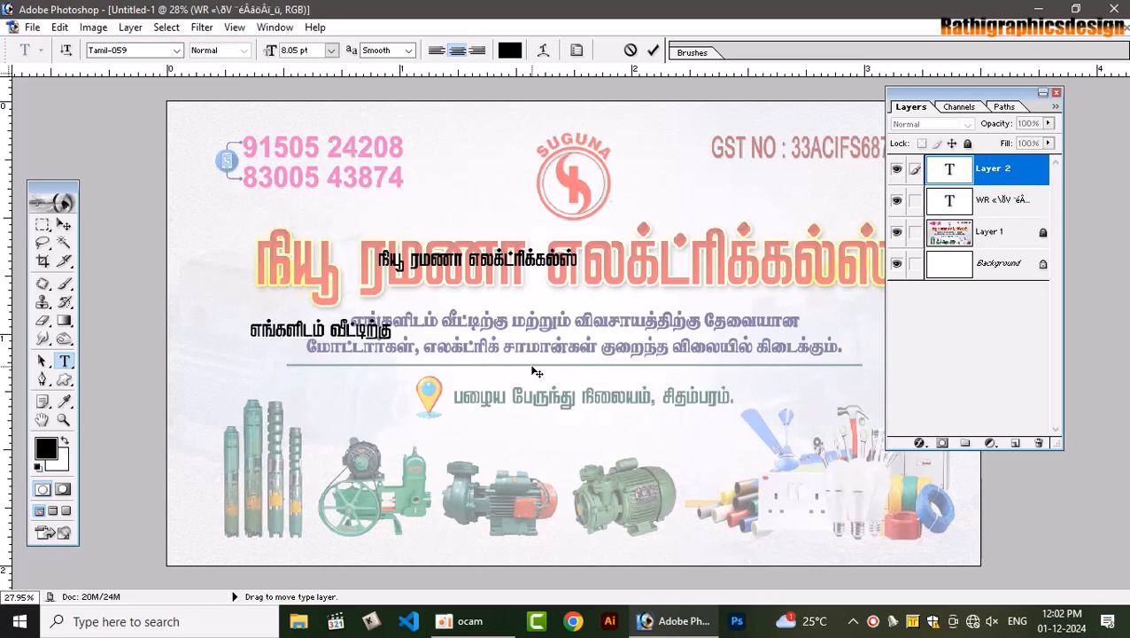
pyautogui.write(' ம')
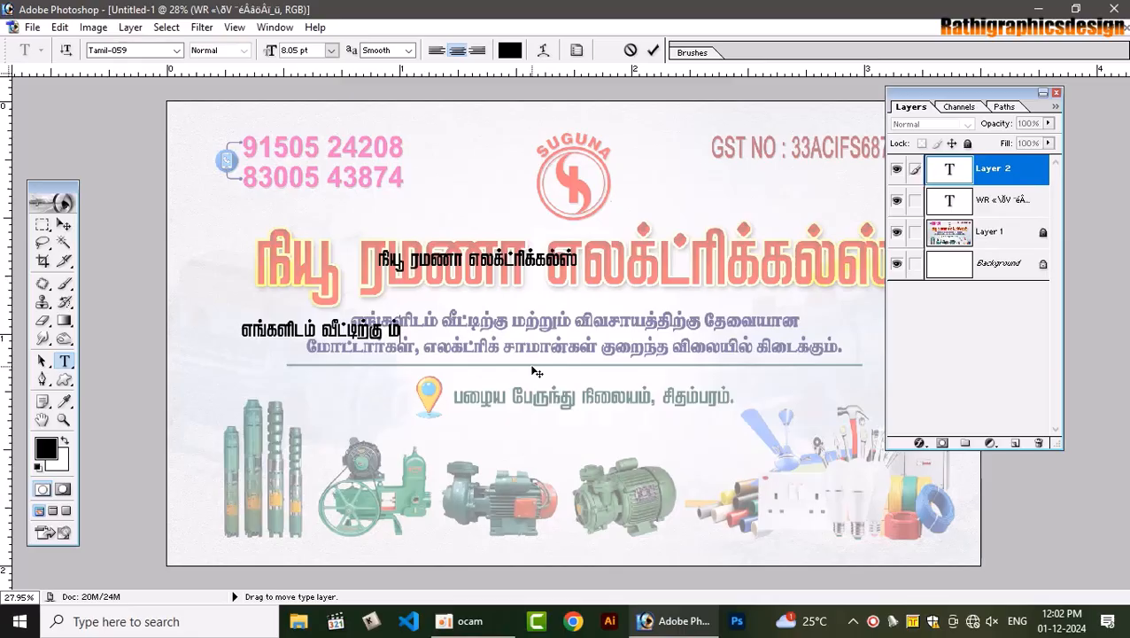
pyautogui.write('ற்றும்')
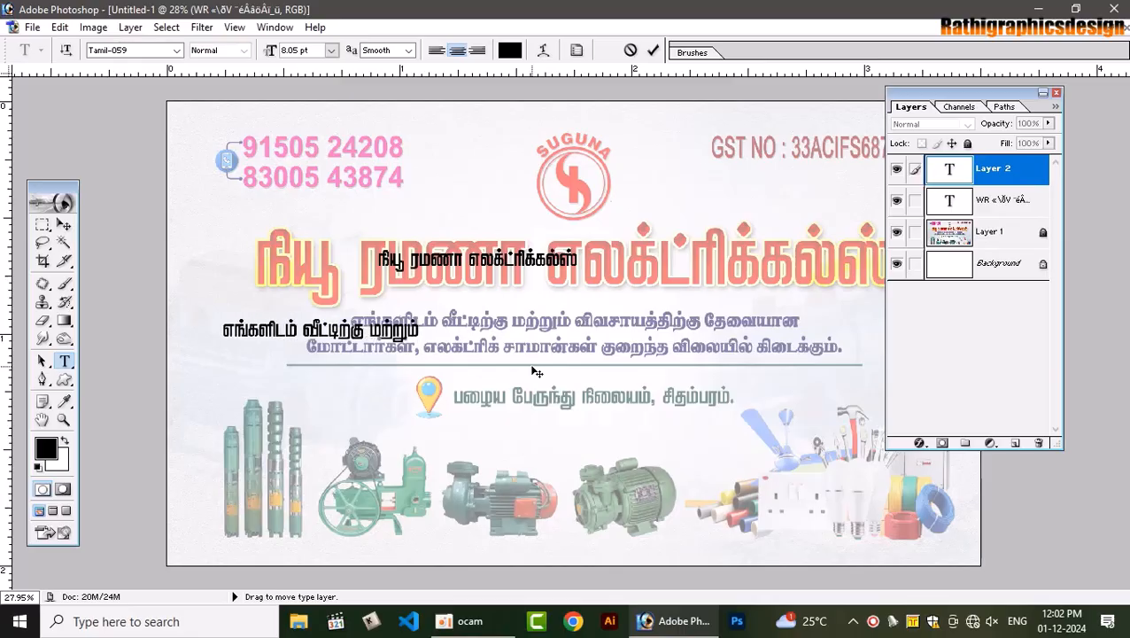
pyautogui.write(' விவ')
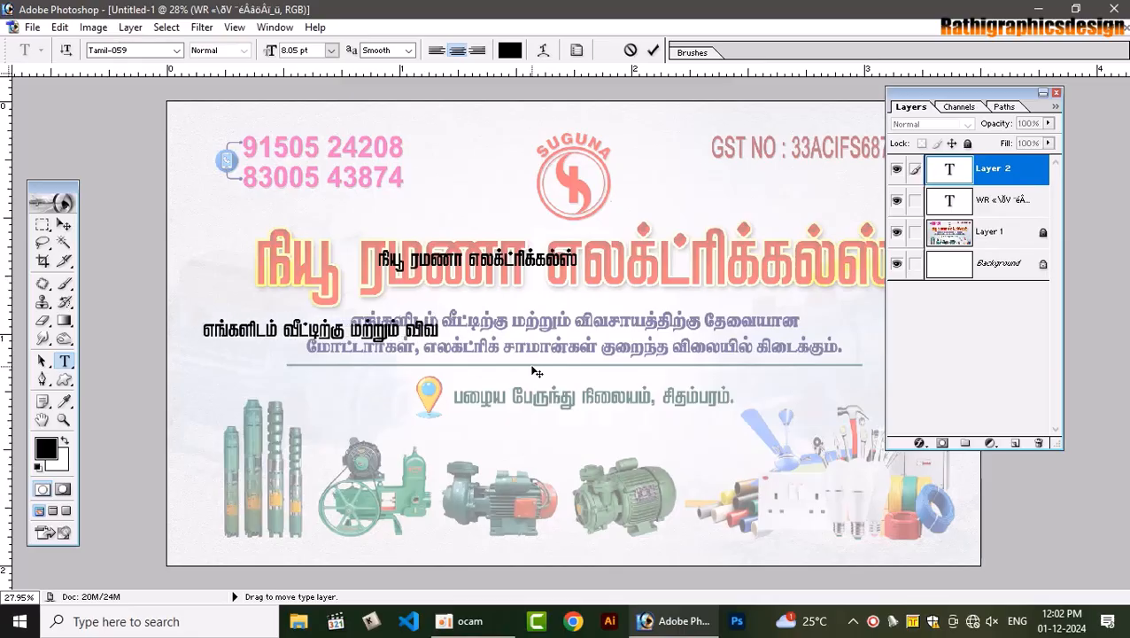
pyautogui.write('சாயத்தி')
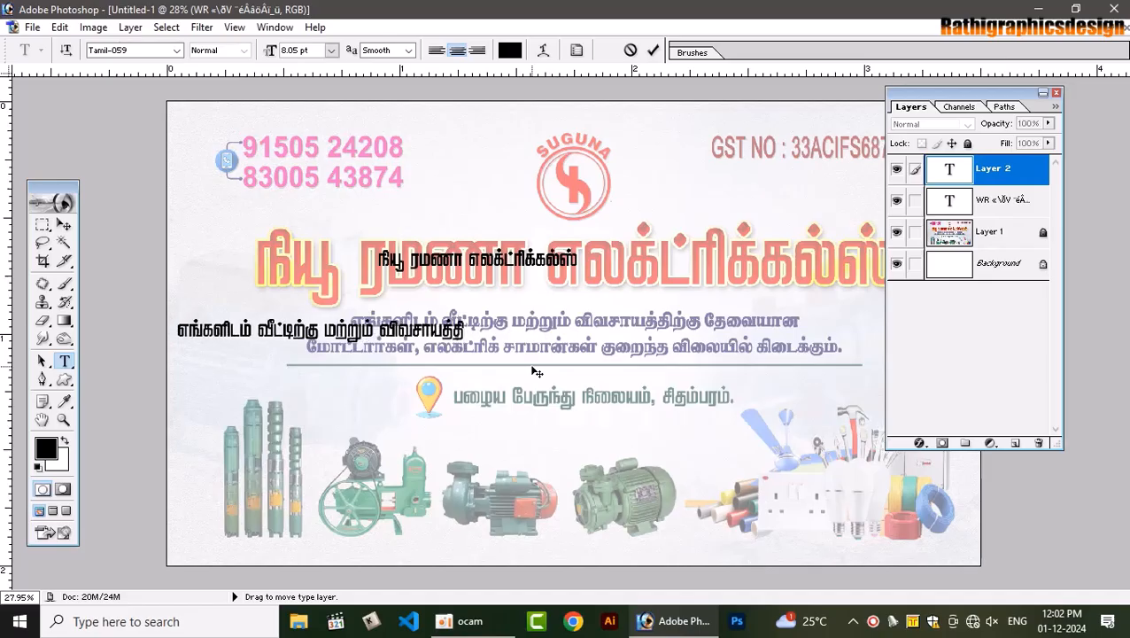
pyautogui.write('ற்கு தே')
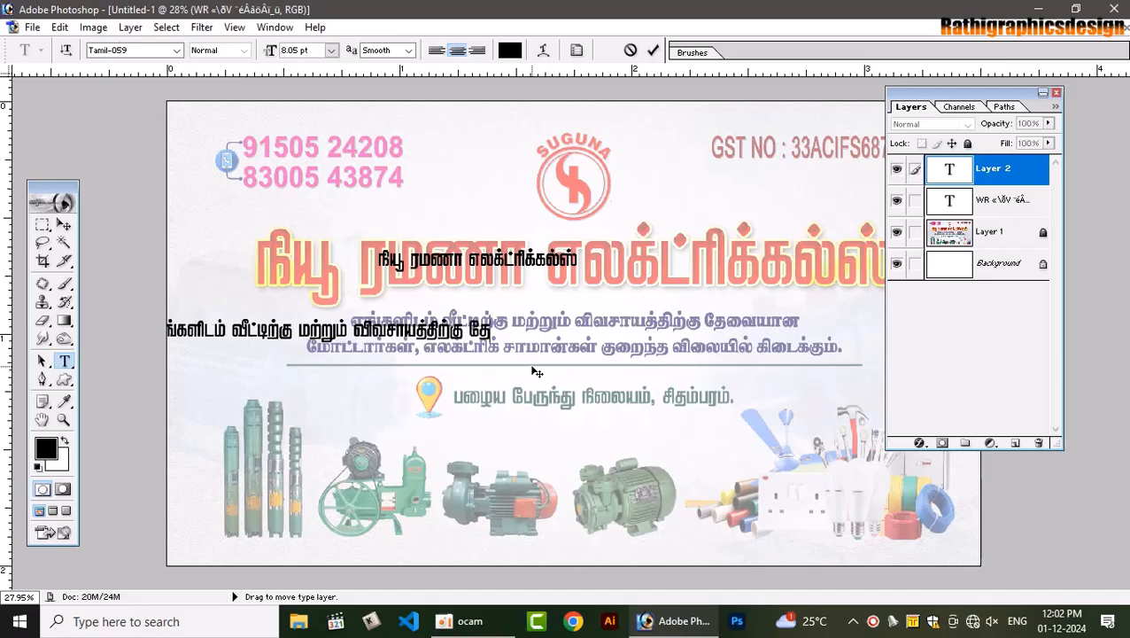
pyautogui.write('வைய')
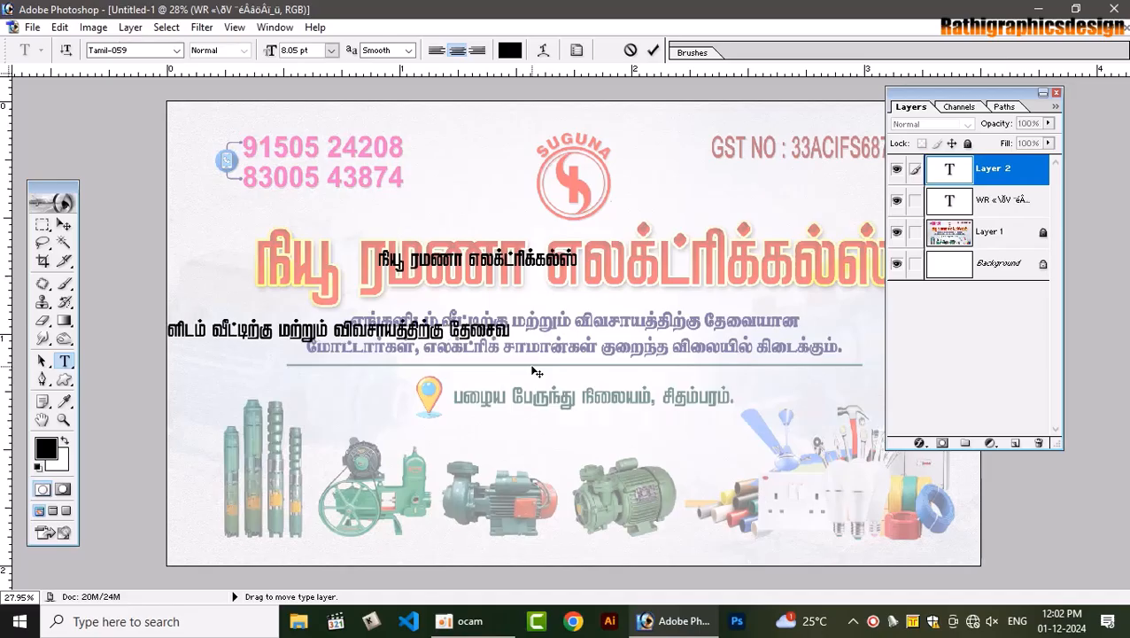
pyautogui.write('ா')
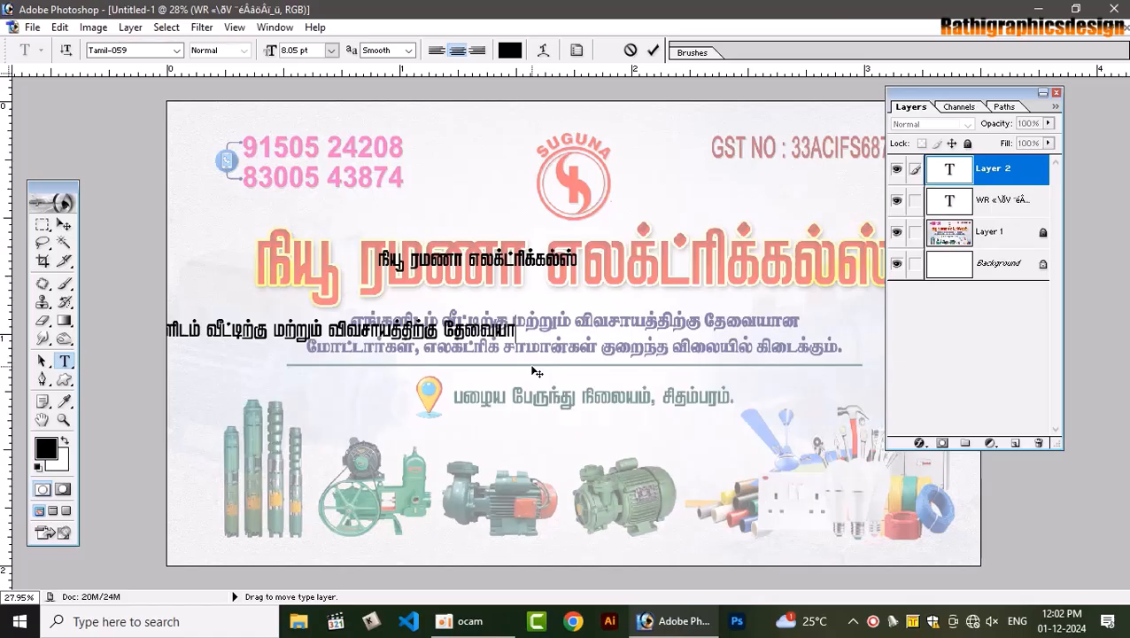
# Finish line one and add 'மோட்டார்கள், எலக்ட்ரிக் சாமான்கள் குறைந்த விலையில் கிடைக்கும்.', aligned over the original
pyautogui.write('ன')
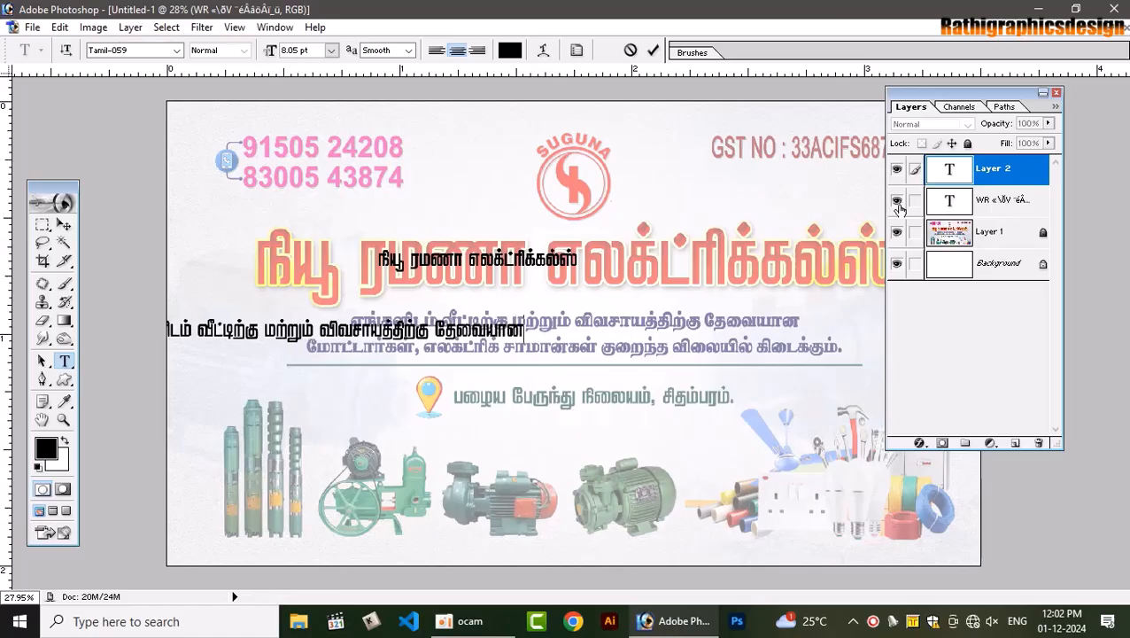
pyautogui.moveTo(472, 519); pyautogui.dragTo(695, 509)
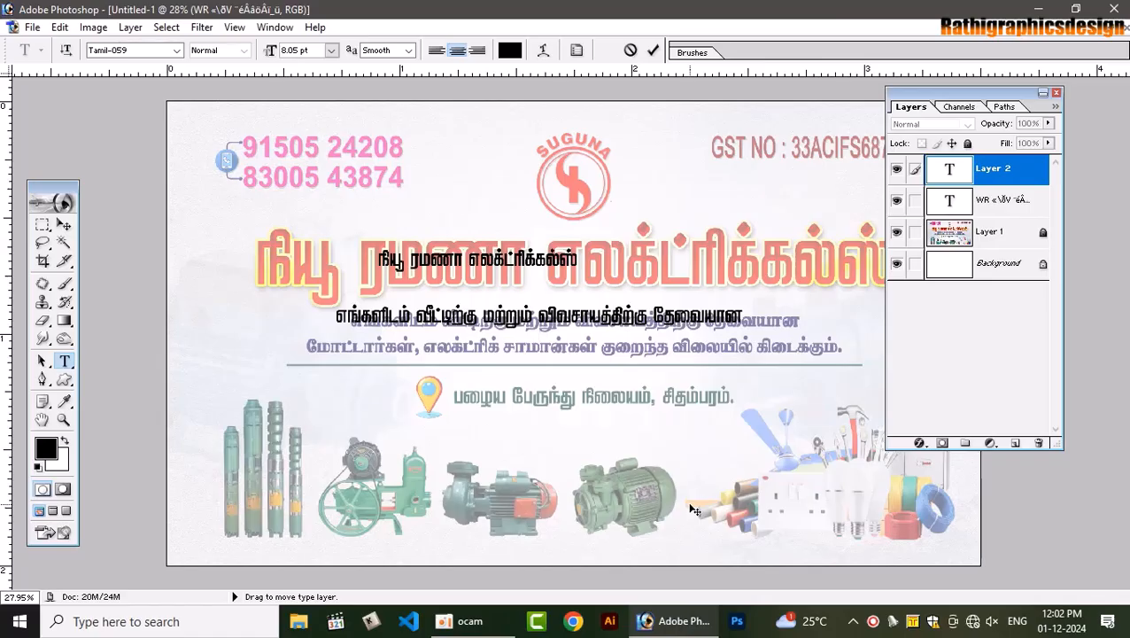
pyautogui.write('மோட்டா')
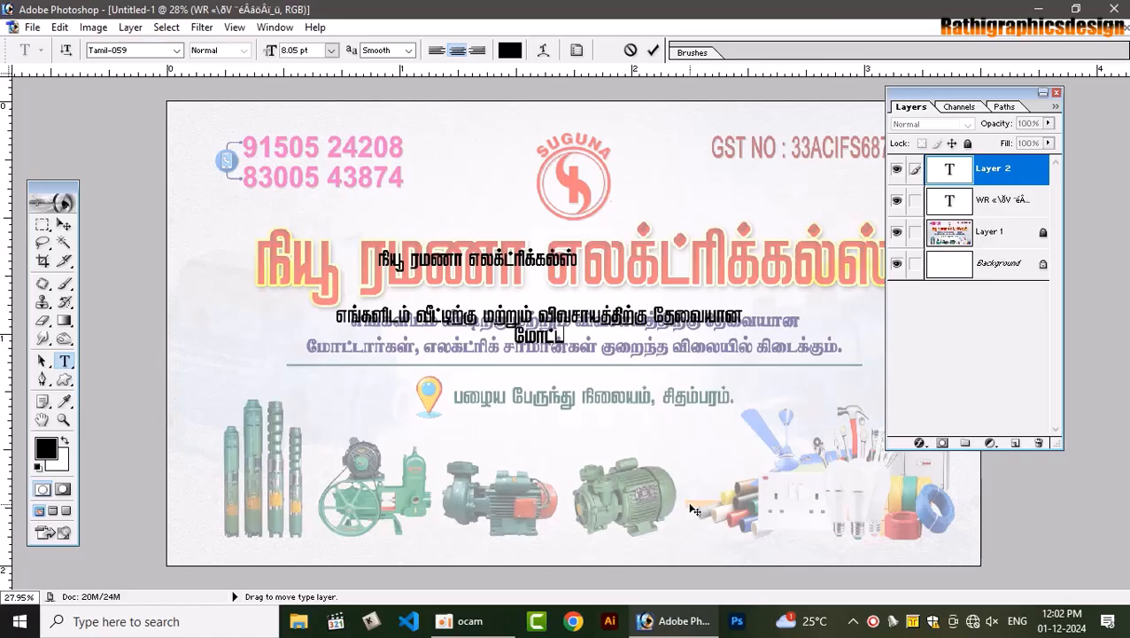
pyautogui.write('ர்கள்')
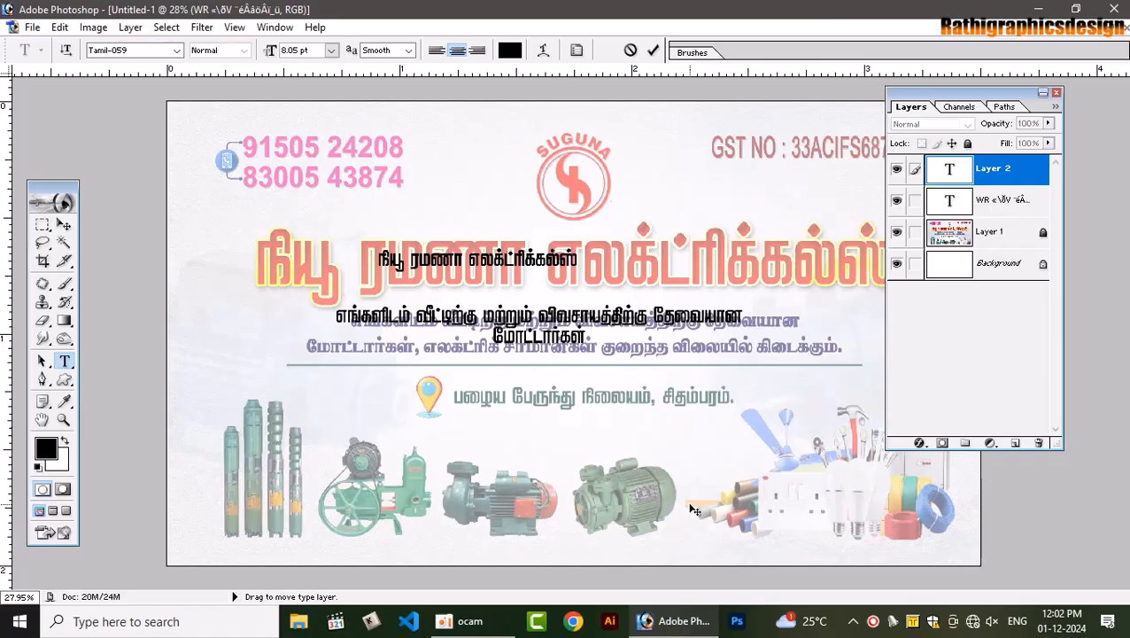
pyautogui.write('. எலக்டி')
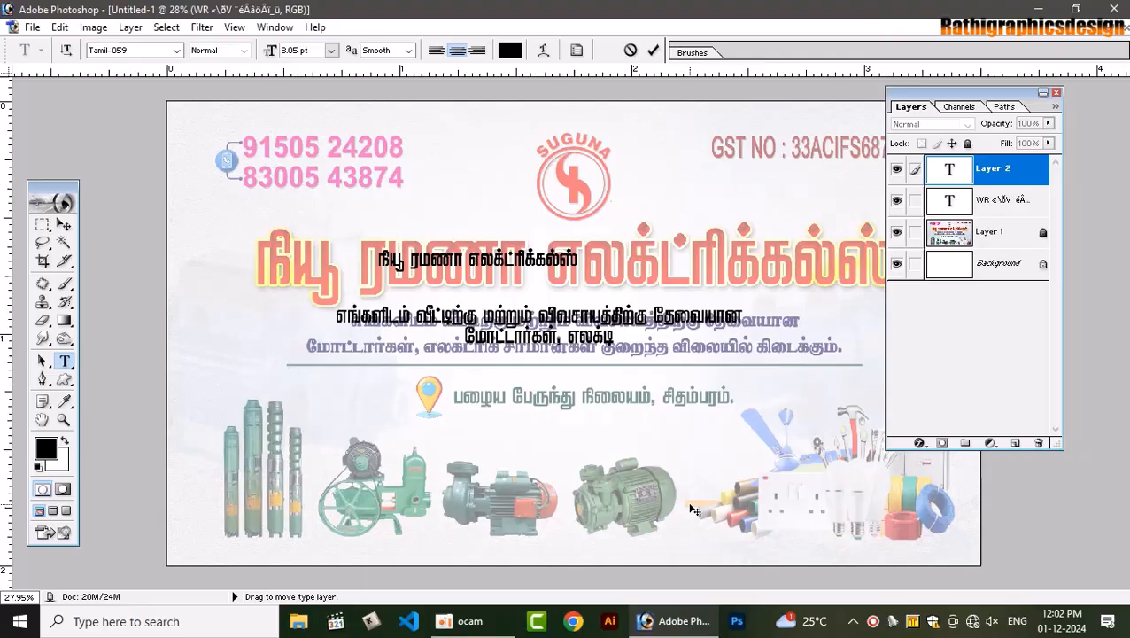
pyautogui.press('BackSpace')
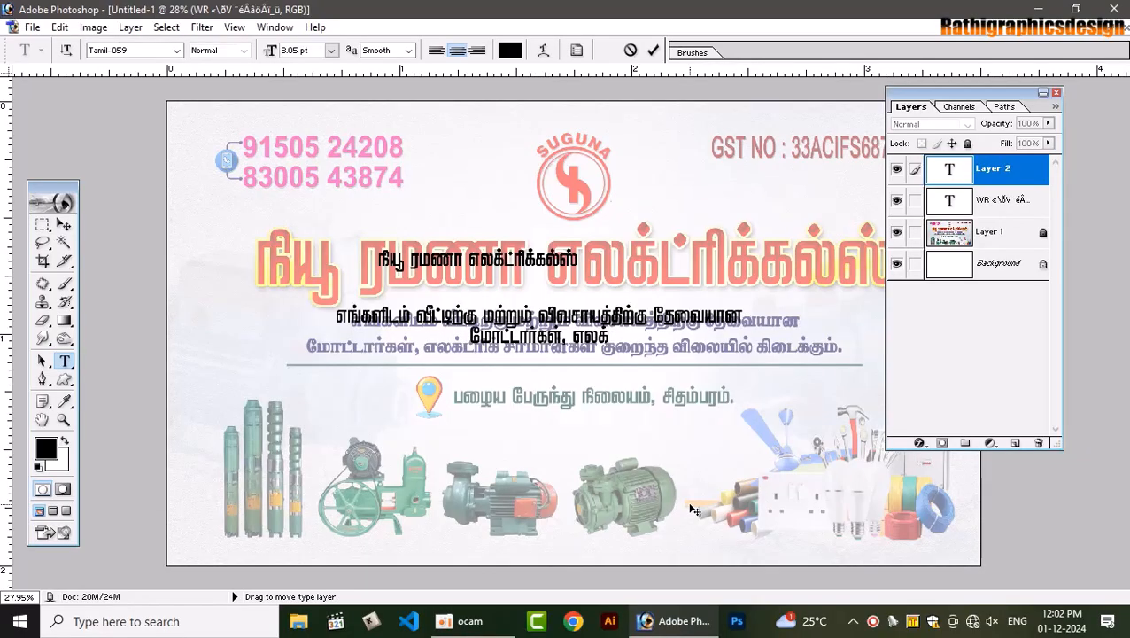
pyautogui.write('ட்')
pyautogui.write('ரி')
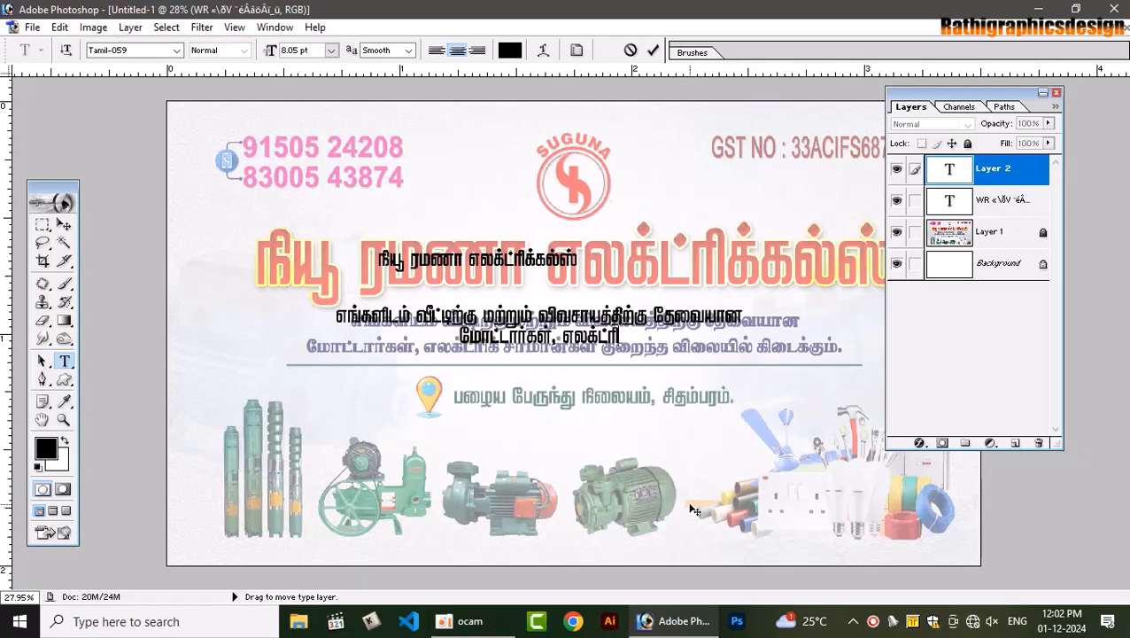
pyautogui.write('க் சாமான்')
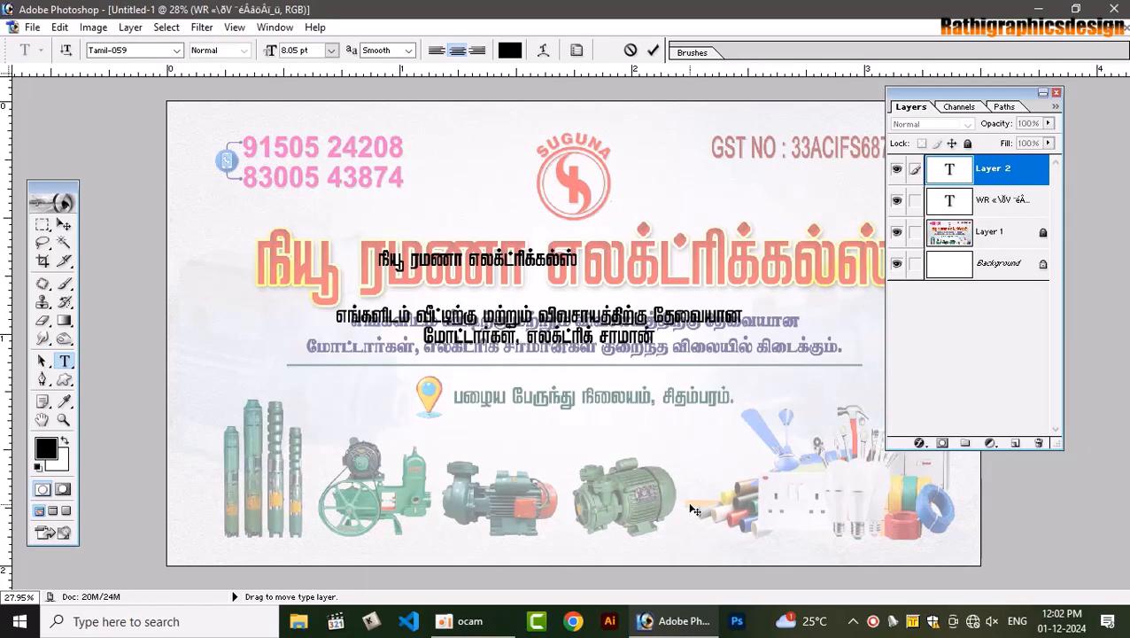
pyautogui.write('ன')
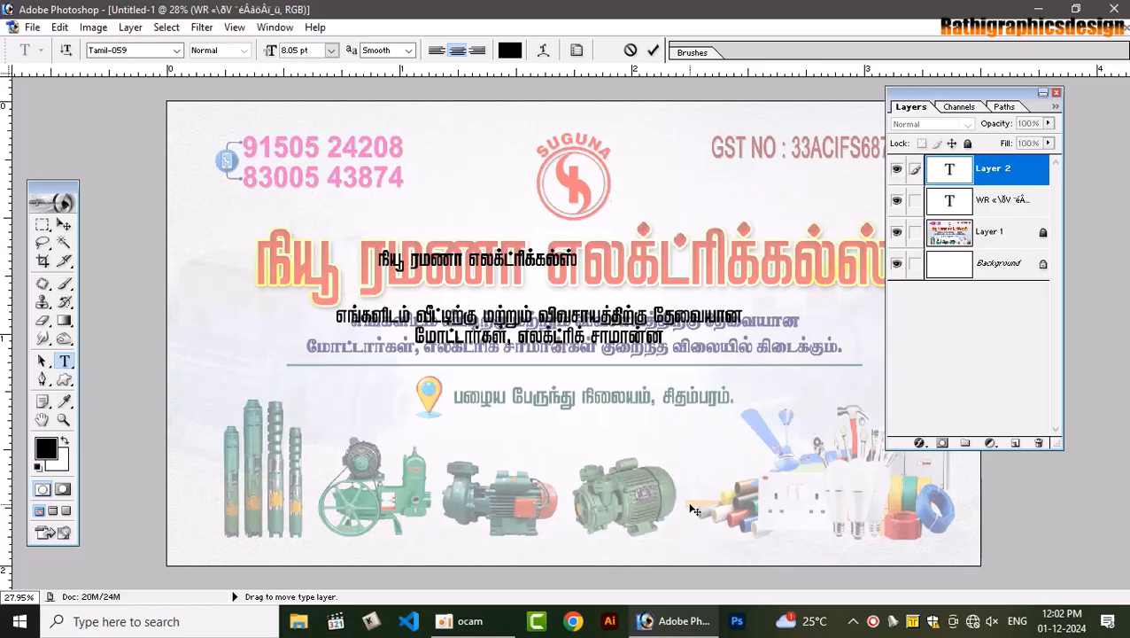
pyautogui.press('BackSpace')
pyautogui.write('கள் கு')
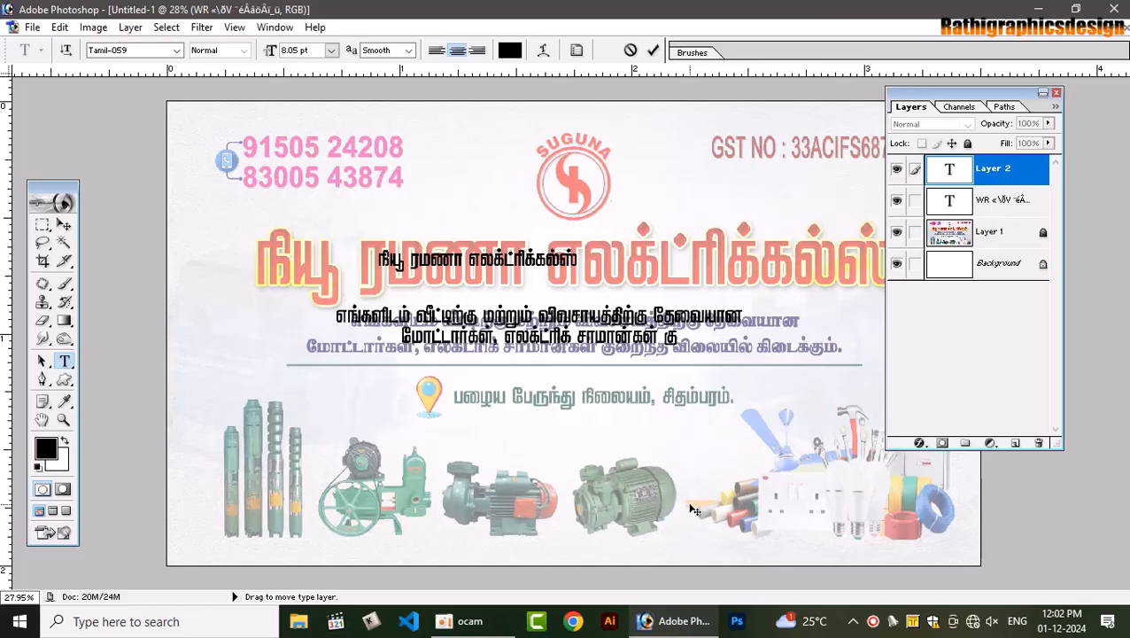
pyautogui.write('றைந்த')
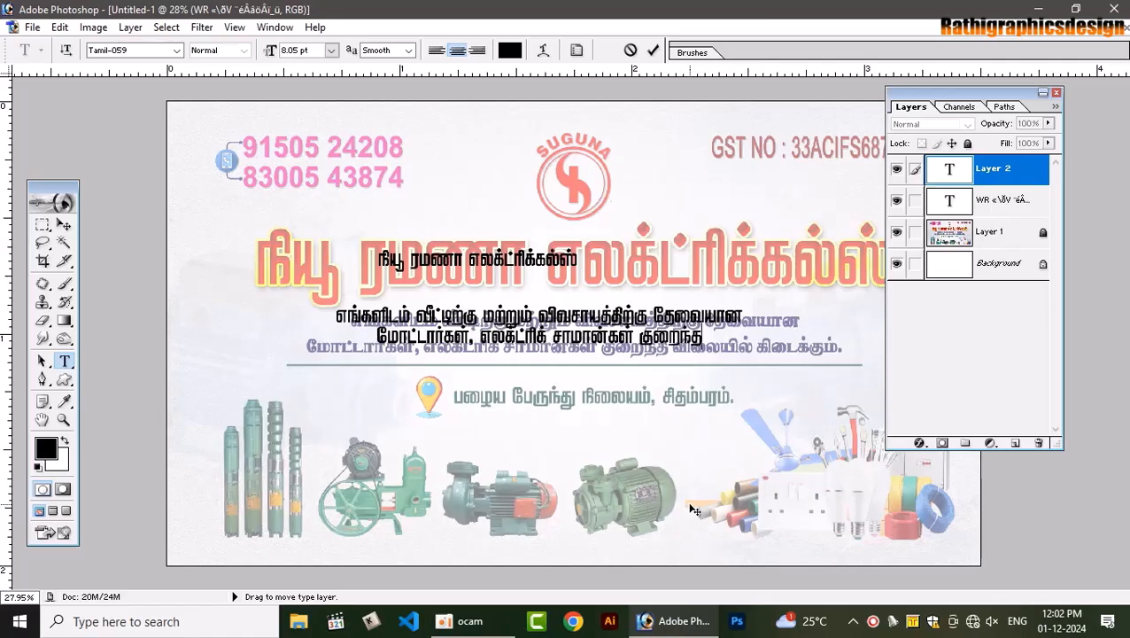
pyautogui.write(' விலையில்')
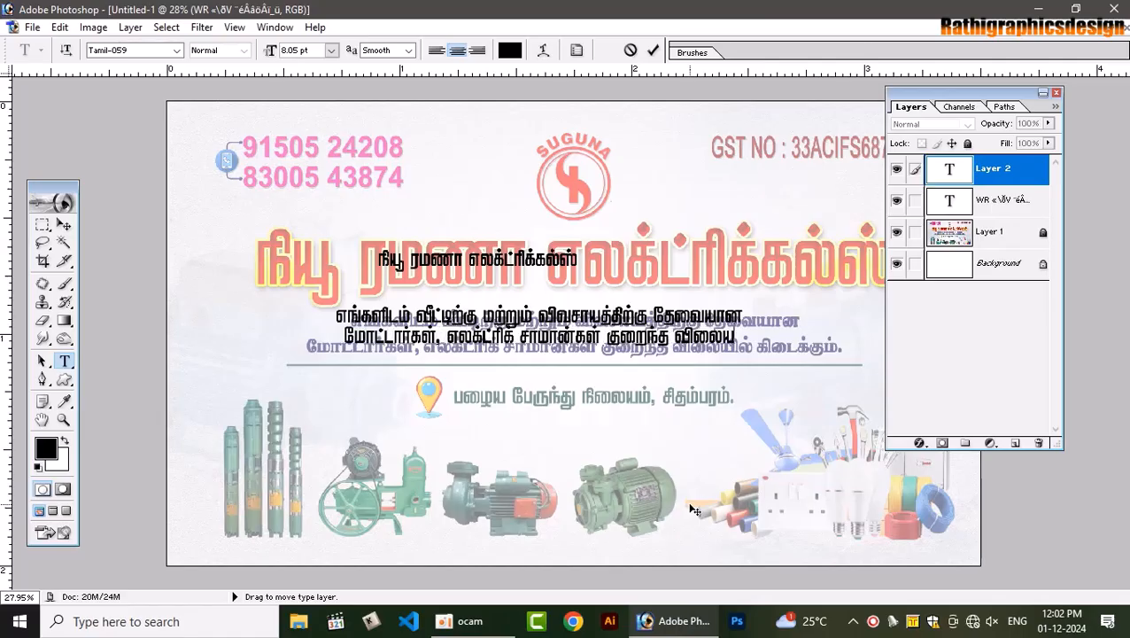
pyautogui.write(' கி')
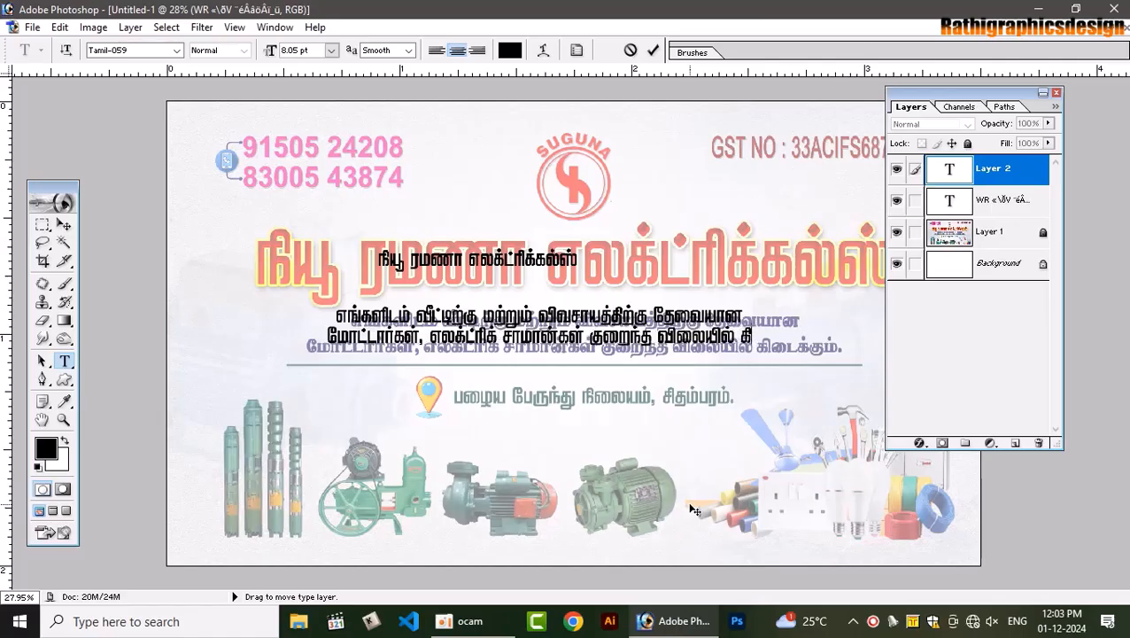
pyautogui.write('டைக்கும்')
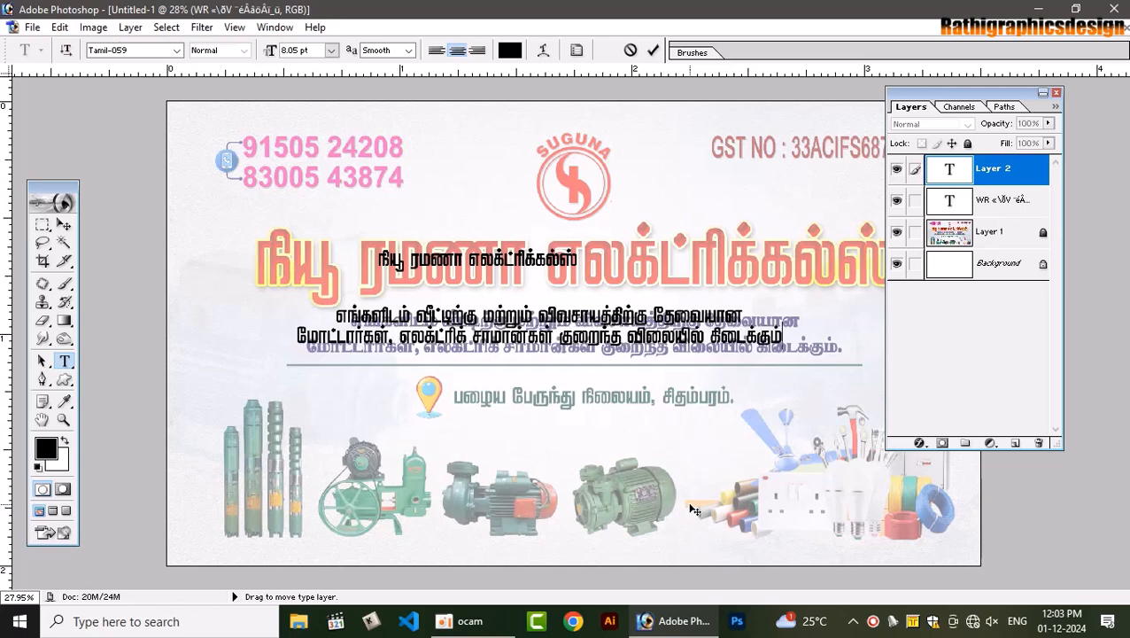
pyautogui.write('.')
pyautogui.moveTo(532, 475); pyautogui.dragTo(570, 486)
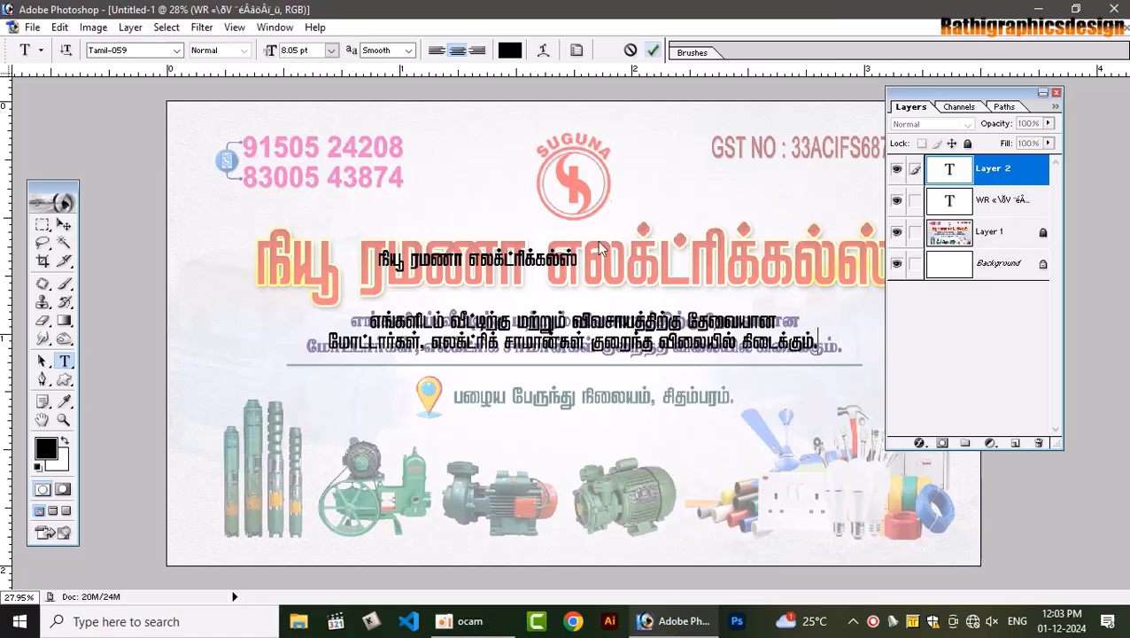
# Type the address 'பழைய பேருந்து நிலையம், சிதம்பரம்.' and move it beside the location pin
pyautogui.click(574, 454)
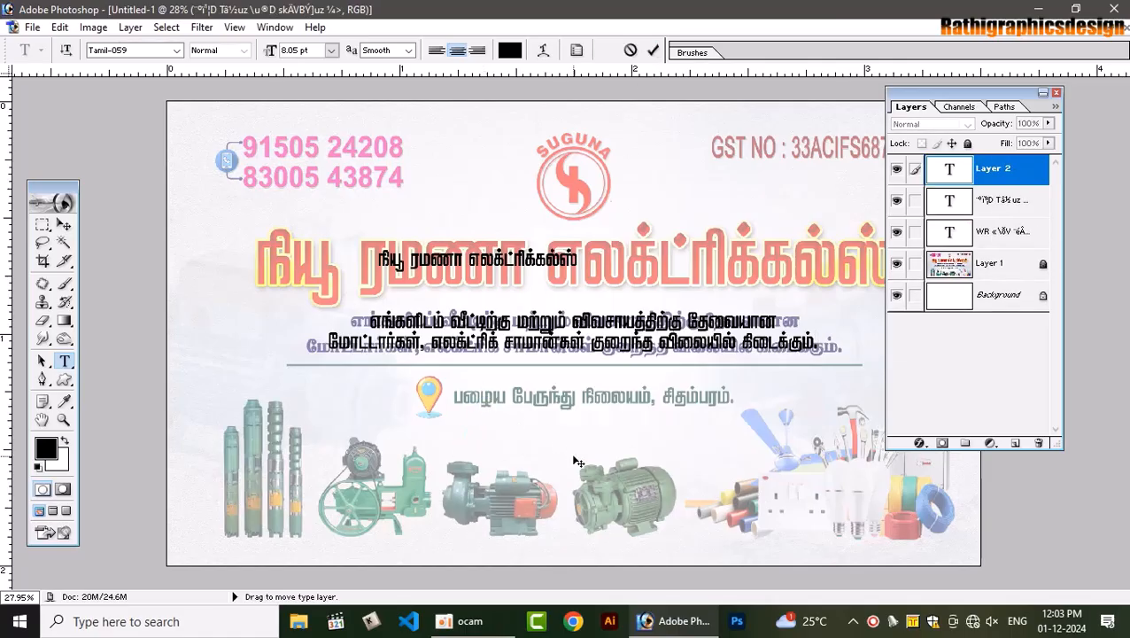
pyautogui.write('பாழ')
pyautogui.press('BackSpace')
pyautogui.write('ழைய')
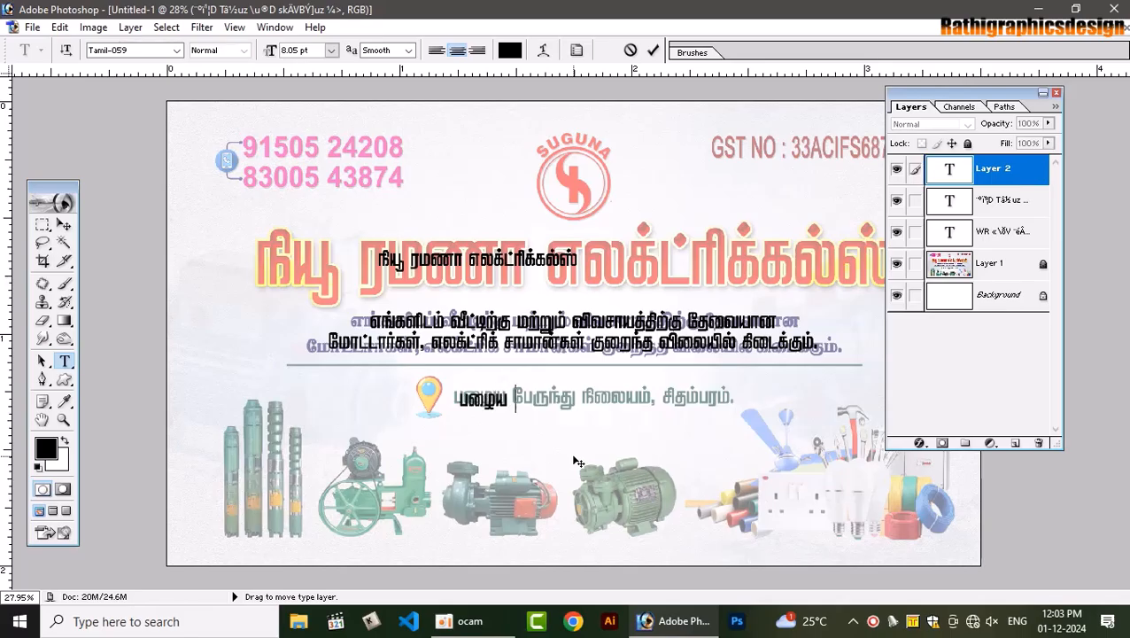
pyautogui.write(' பெருந்து')
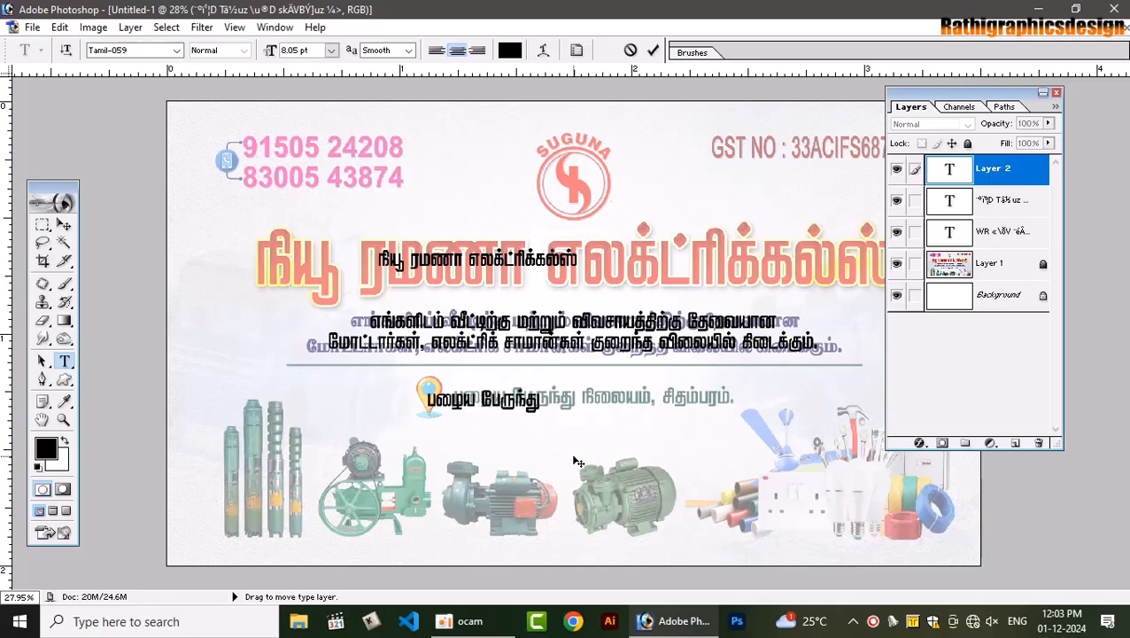
pyautogui.write(' நிலையம்')
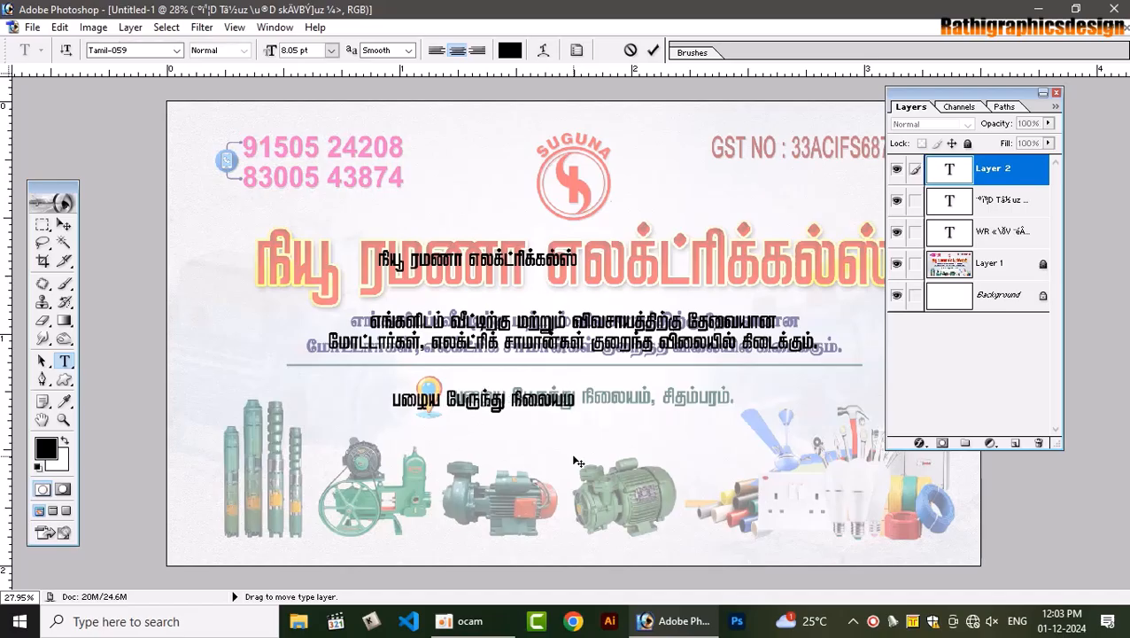
pyautogui.write(',சி')
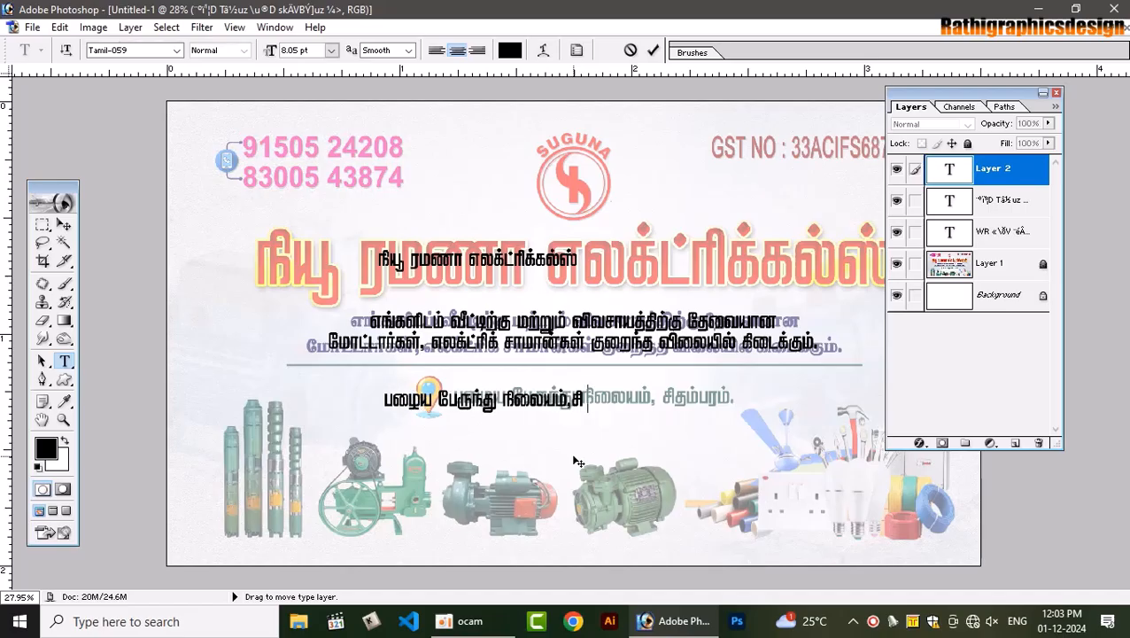
pyautogui.write('தம்பரம்')
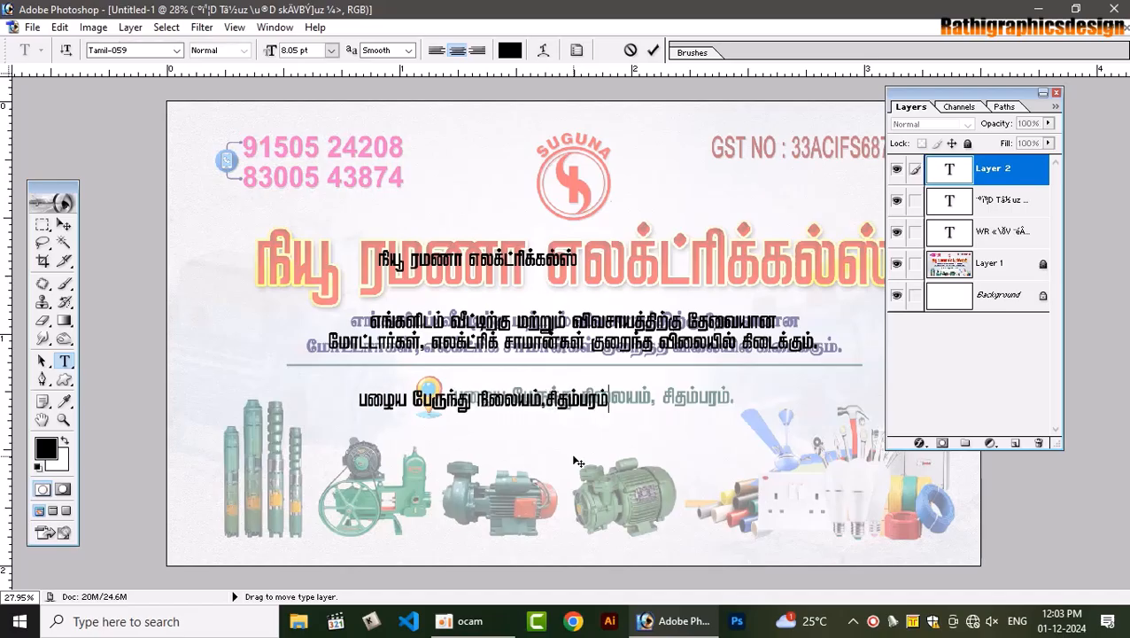
pyautogui.write('.')
pyautogui.click(543, 399)
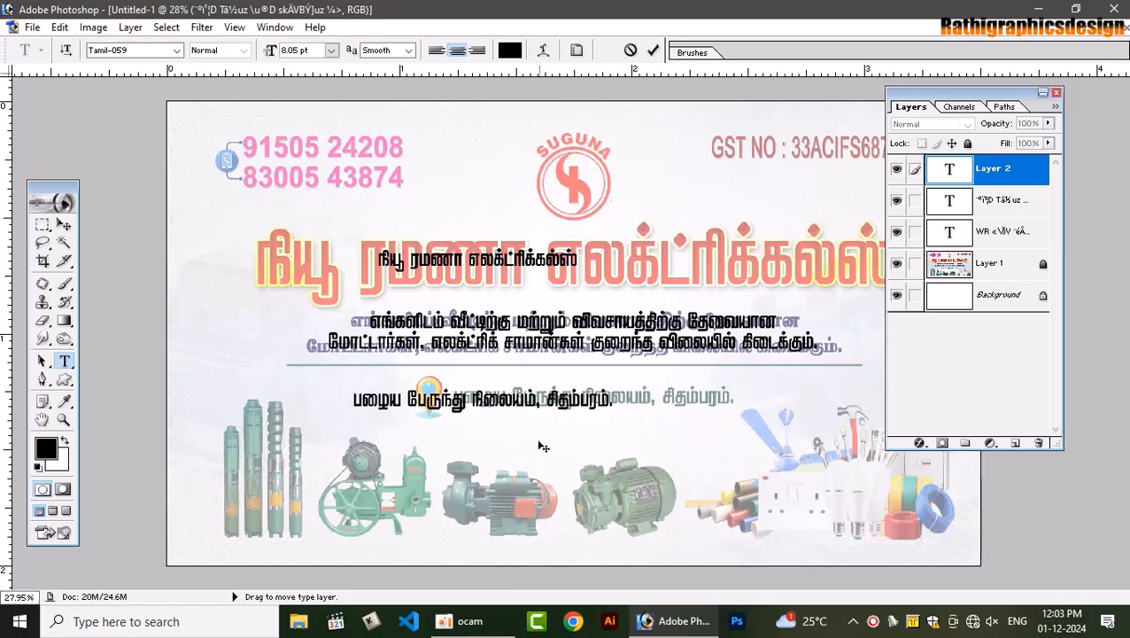
pyautogui.moveTo(510, 461); pyautogui.dragTo(616, 459)
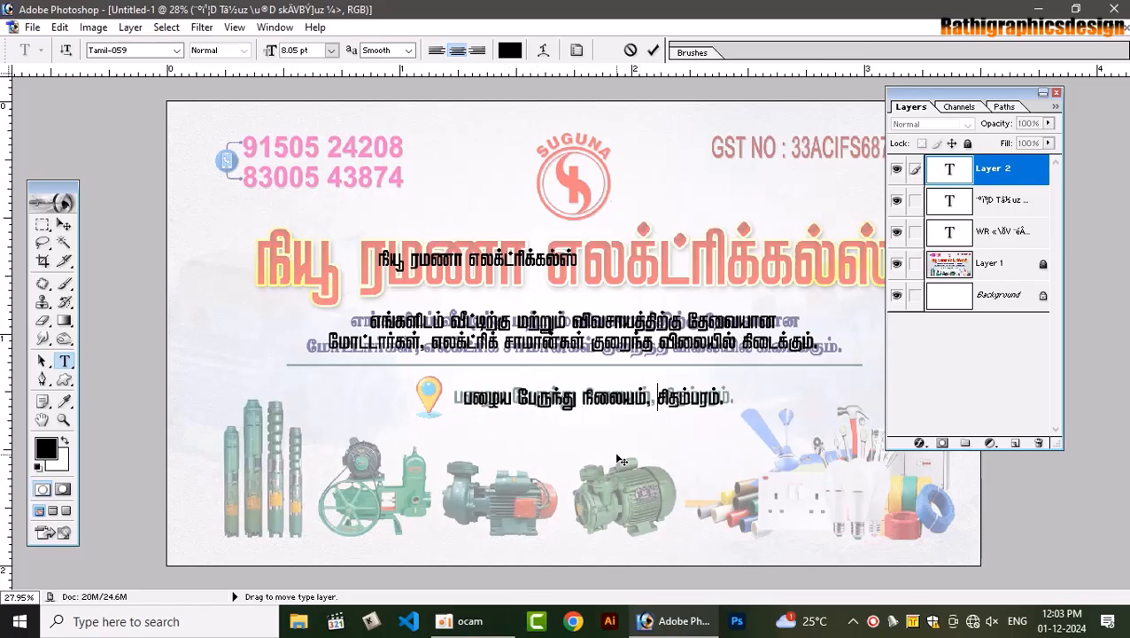
# Type the shop's two phone numbers on two lines over the pink numbers and commit
pyautogui.click(652, 50)
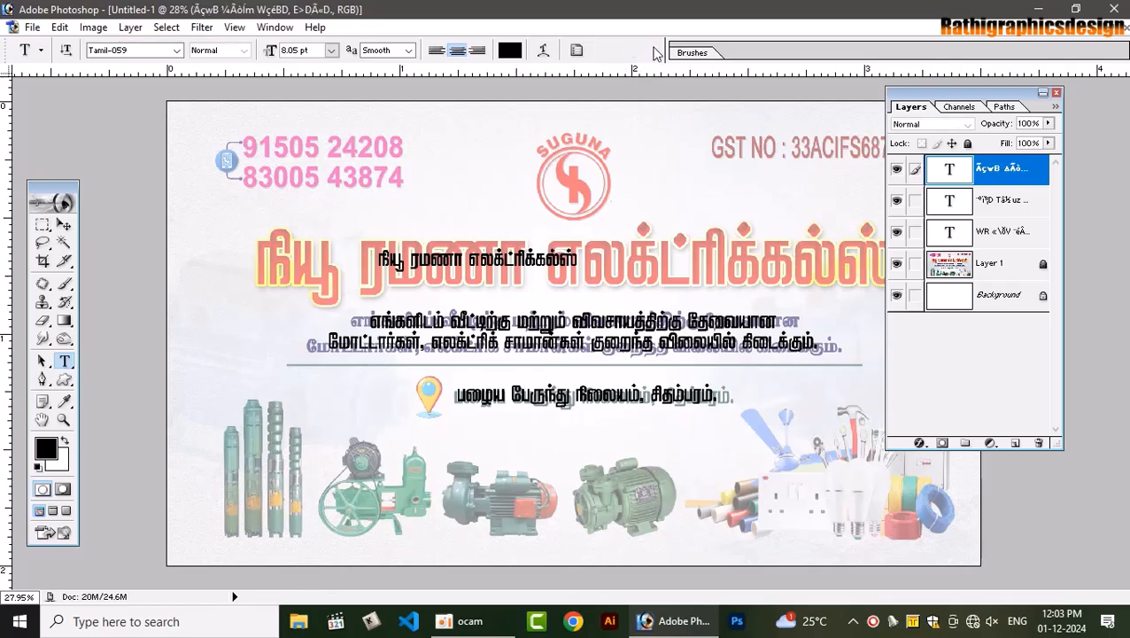
pyautogui.click(299, 194)
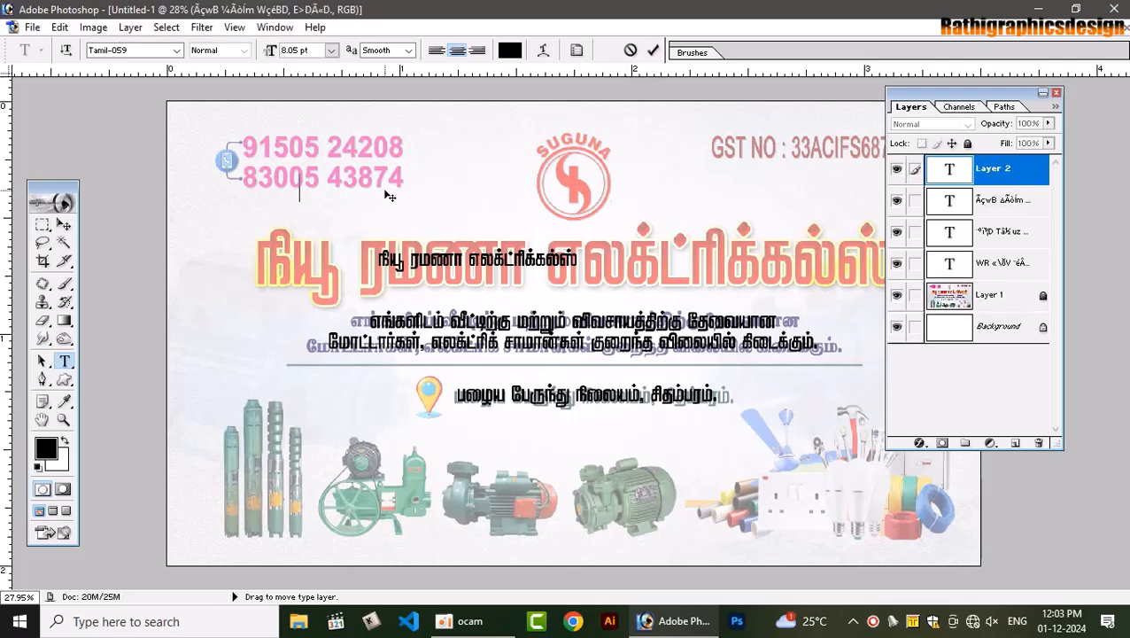
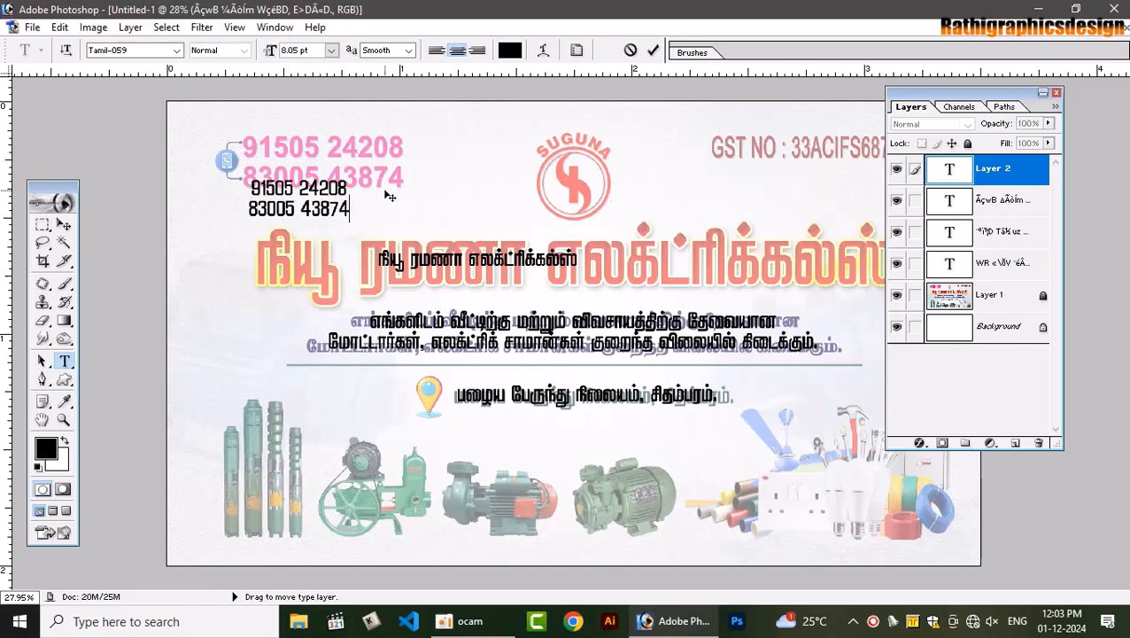
pyautogui.moveTo(352, 267); pyautogui.dragTo(359, 225)
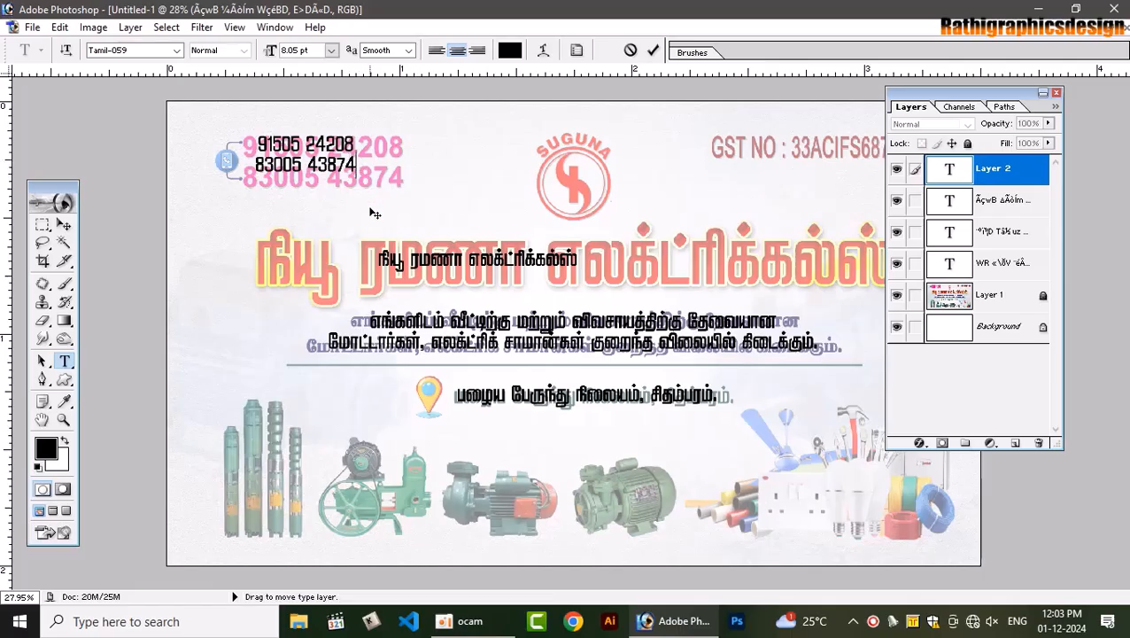
pyautogui.moveTo(381, 217)
pyautogui.mouseDown()
pyautogui.moveTo(354, 250)
pyautogui.moveTo(377, 206)
pyautogui.mouseUp()
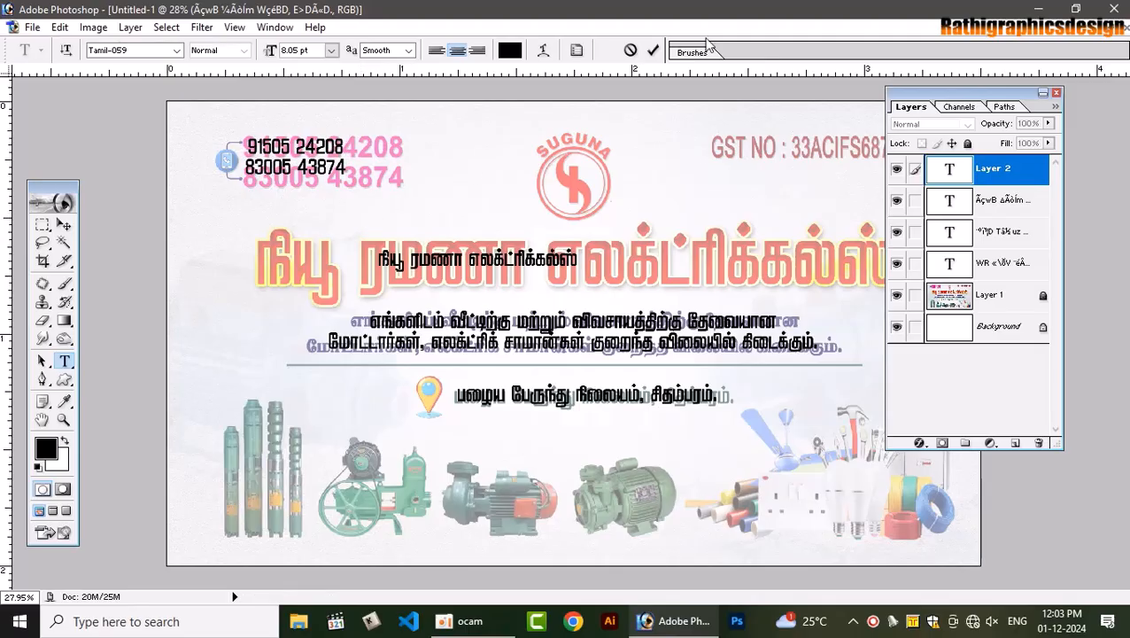
pyautogui.click(653, 50)
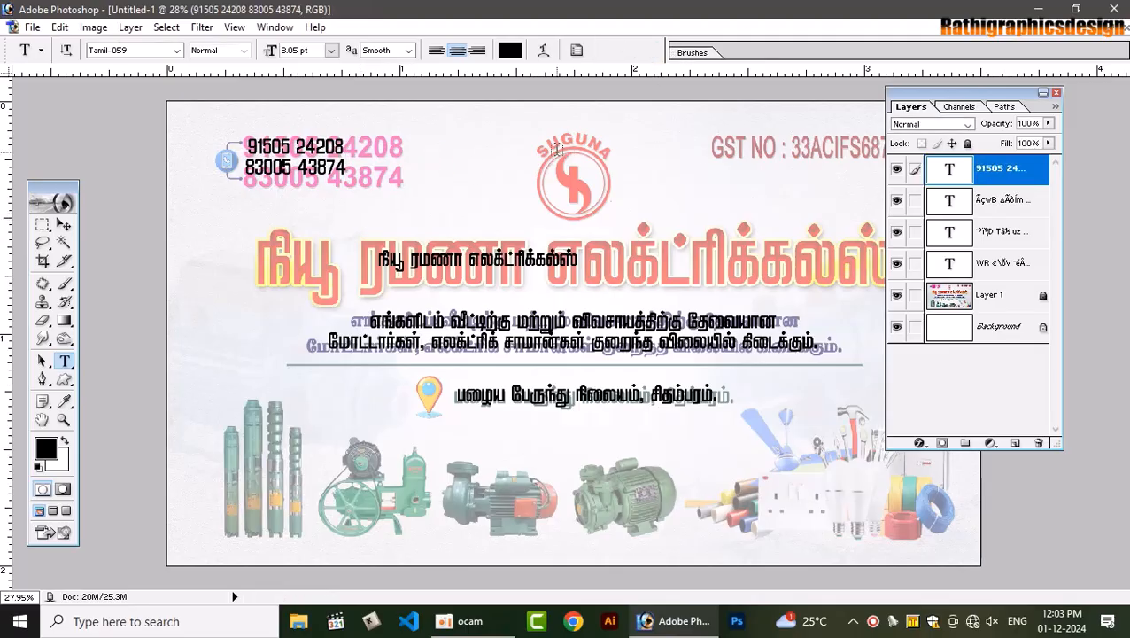
# Start a new text line and set its font to Arial Narrow
pyautogui.click(612, 163)
pyautogui.click(163, 52)
pyautogui.write('B')
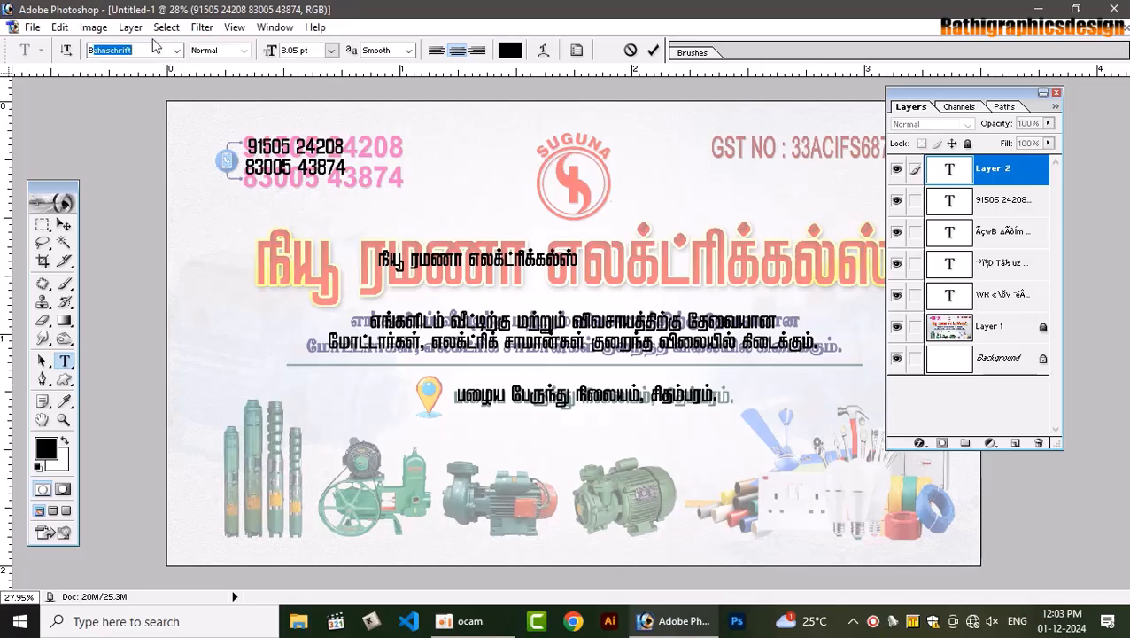
pyautogui.write('Arial')
pyautogui.press('Return')
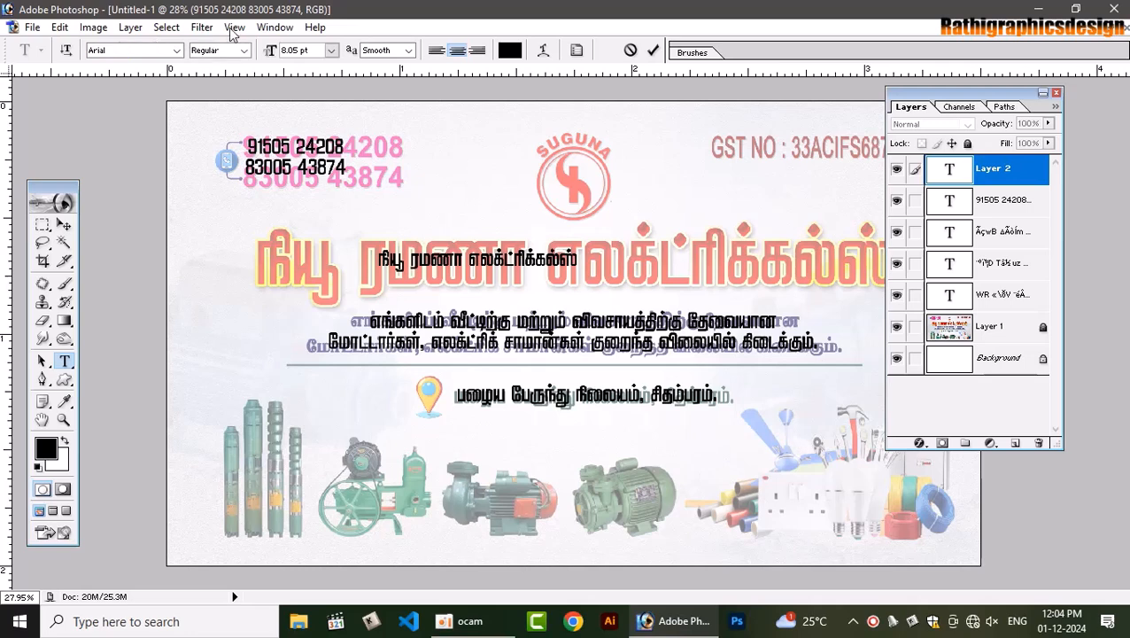
pyautogui.click(244, 51)
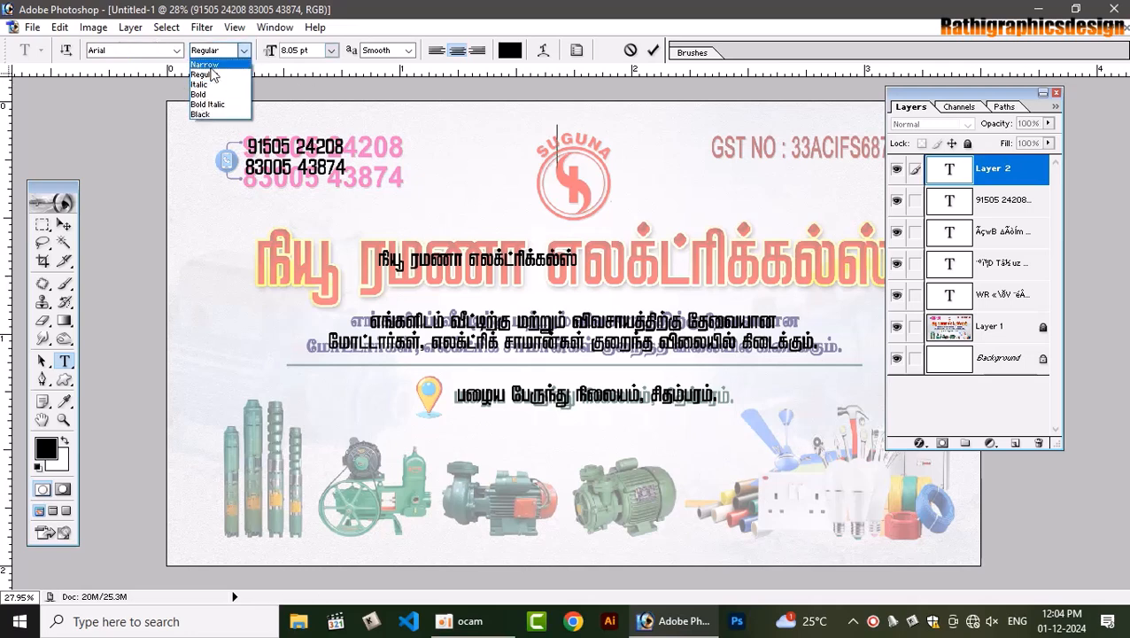
pyautogui.click(205, 72)
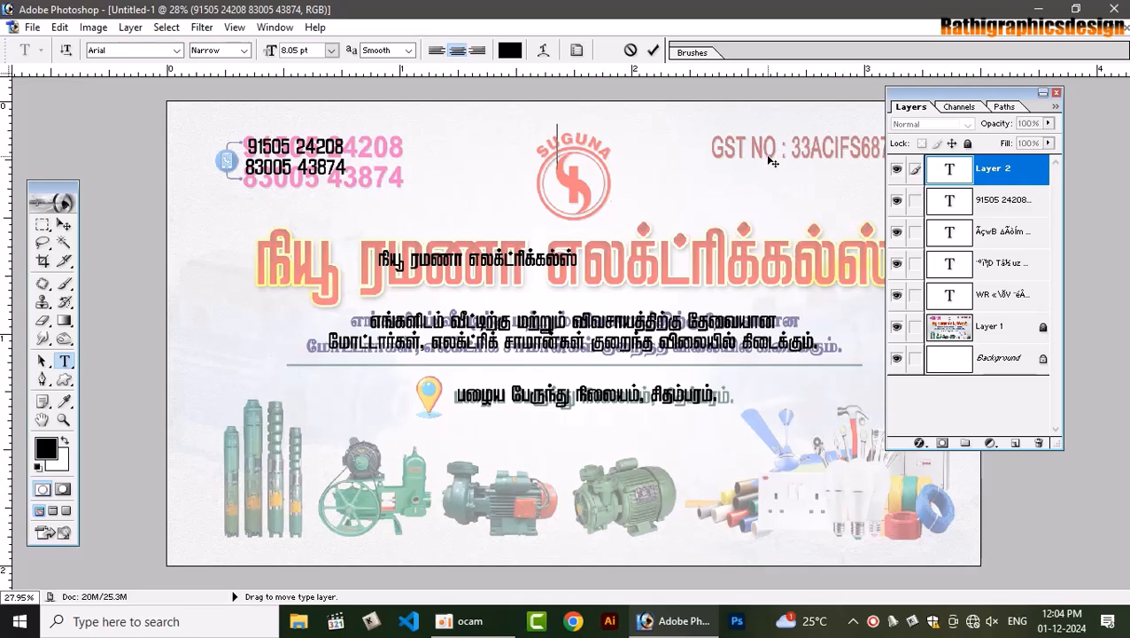
# Type 'GST NO :' with the GST number and place it over the faded GST text
pyautogui.press('BackSpace')
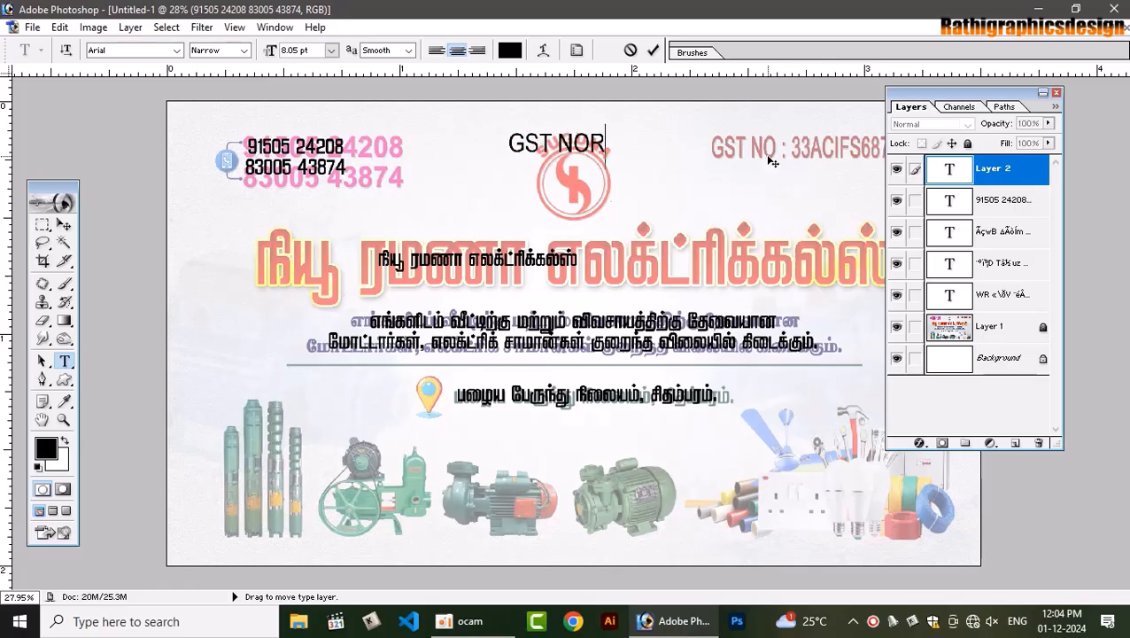
pyautogui.press('BackSpace')
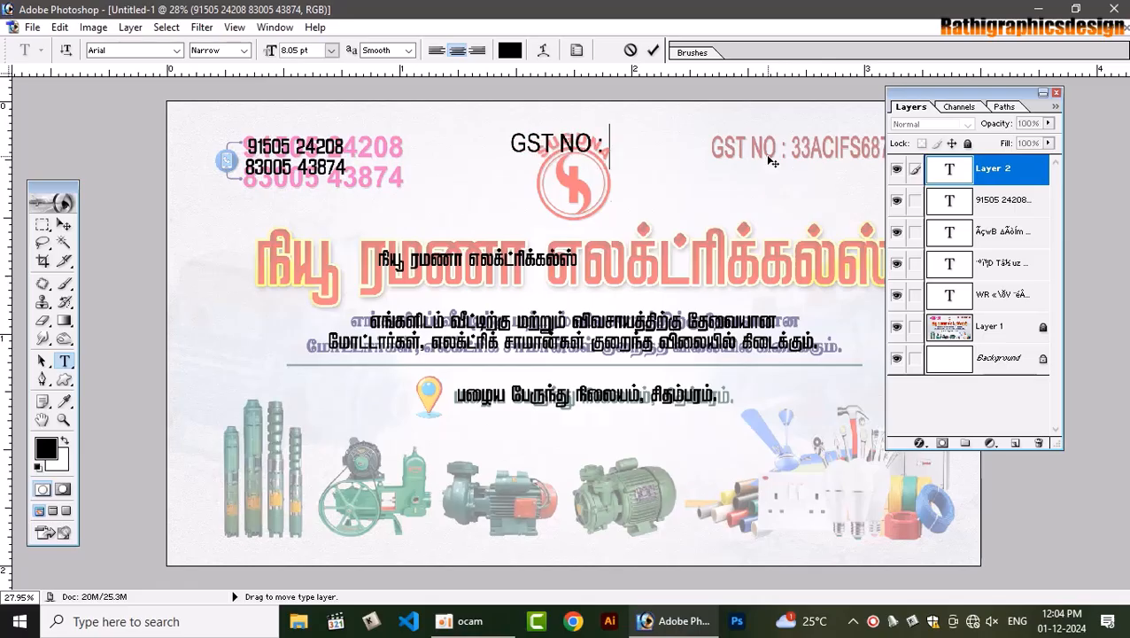
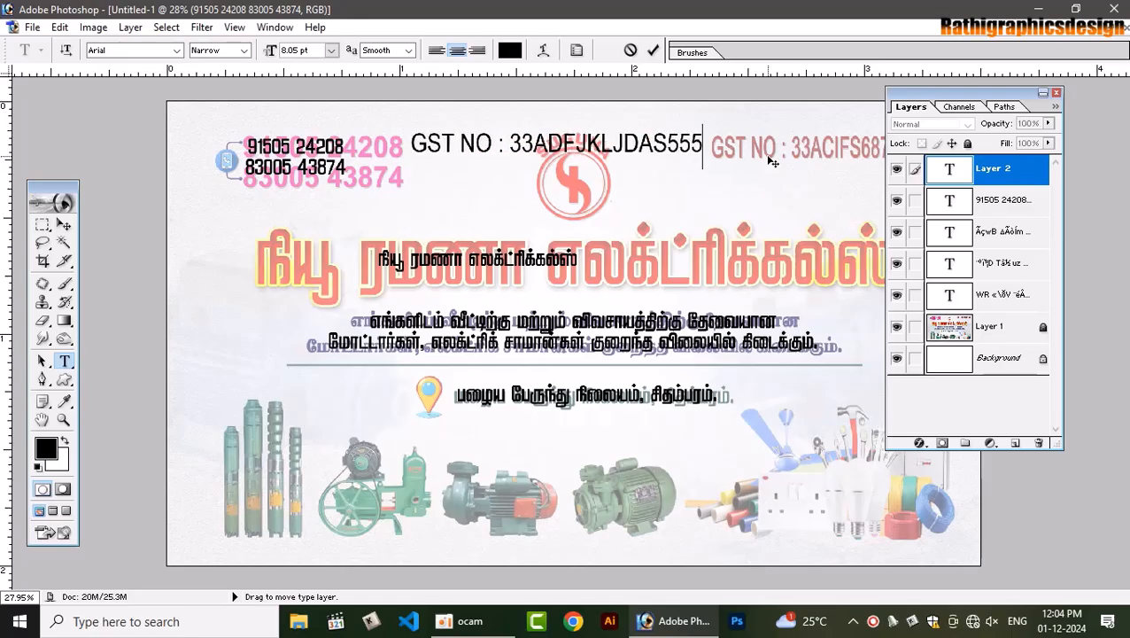
pyautogui.moveTo(1023, 97); pyautogui.dragTo(1054, 222)
pyautogui.moveTo(560, 216); pyautogui.dragTo(807, 214)
pyautogui.press('BackSpace')
pyautogui.press('BackSpace')
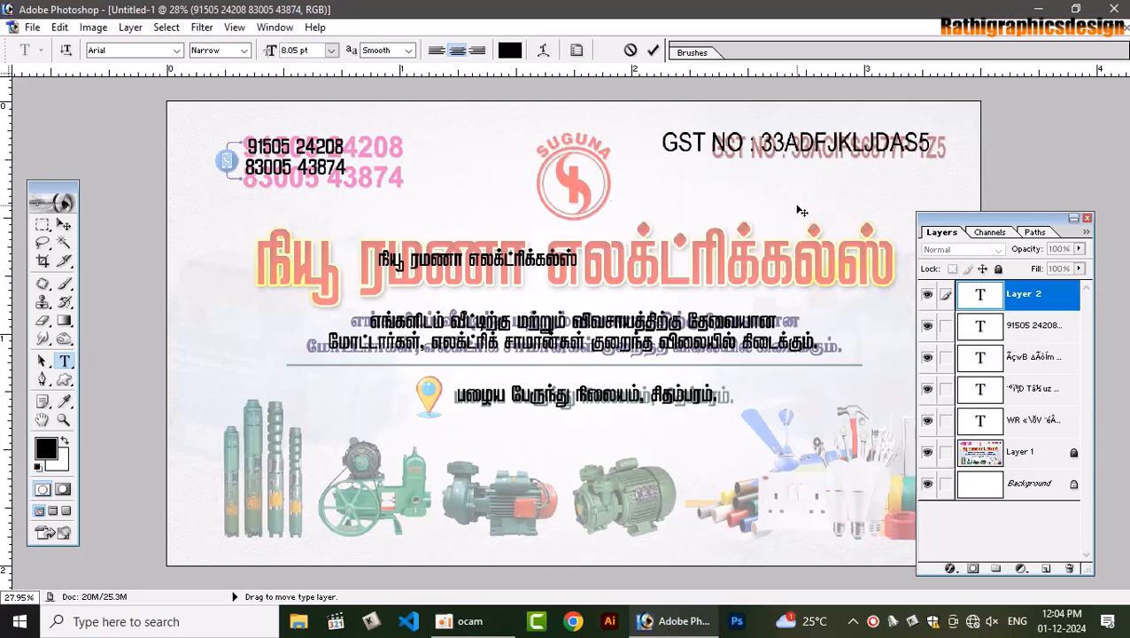
pyautogui.write('F')
pyautogui.click(64, 224)
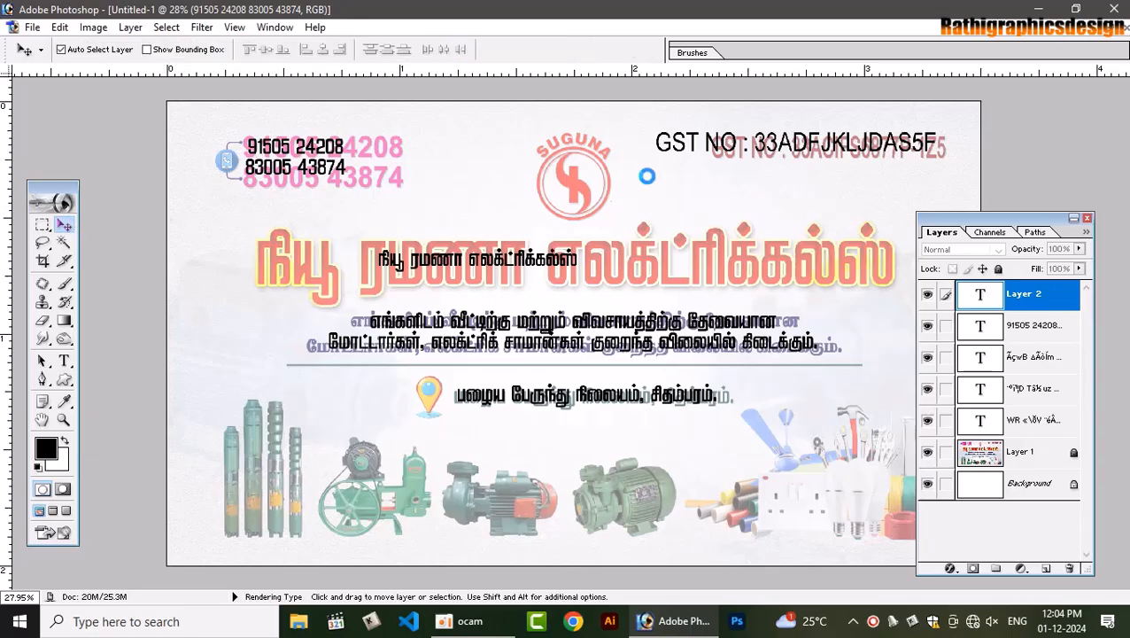
# Free-transform the GST text, stretching it to cover the old GST line
pyautogui.hotkey('ctrl', 't')
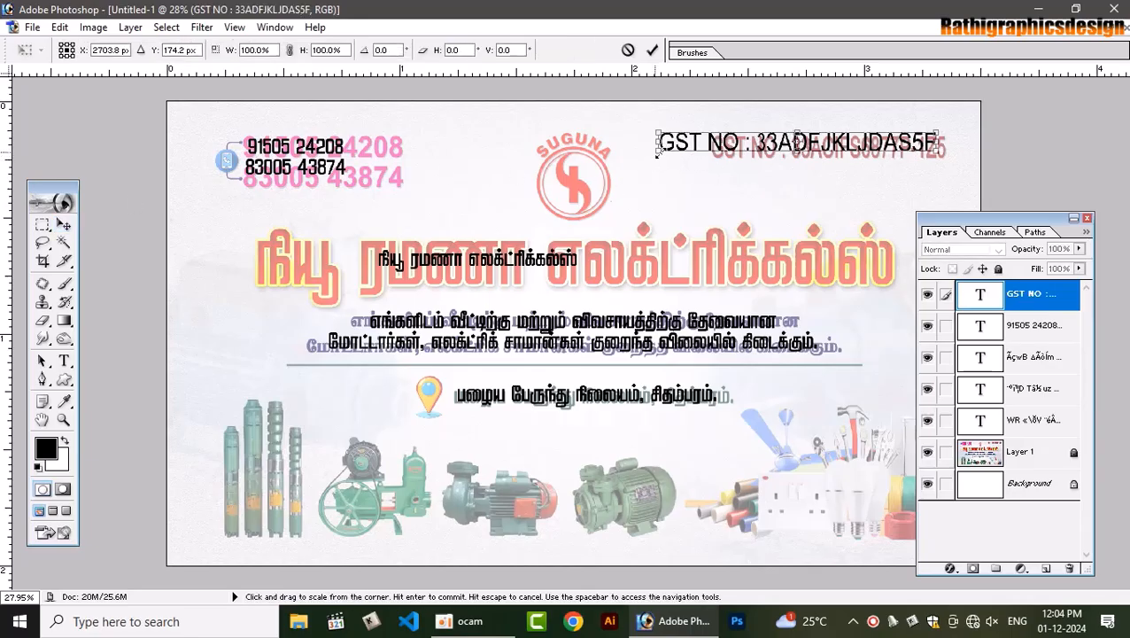
pyautogui.moveTo(655, 156); pyautogui.dragTo(705, 161)
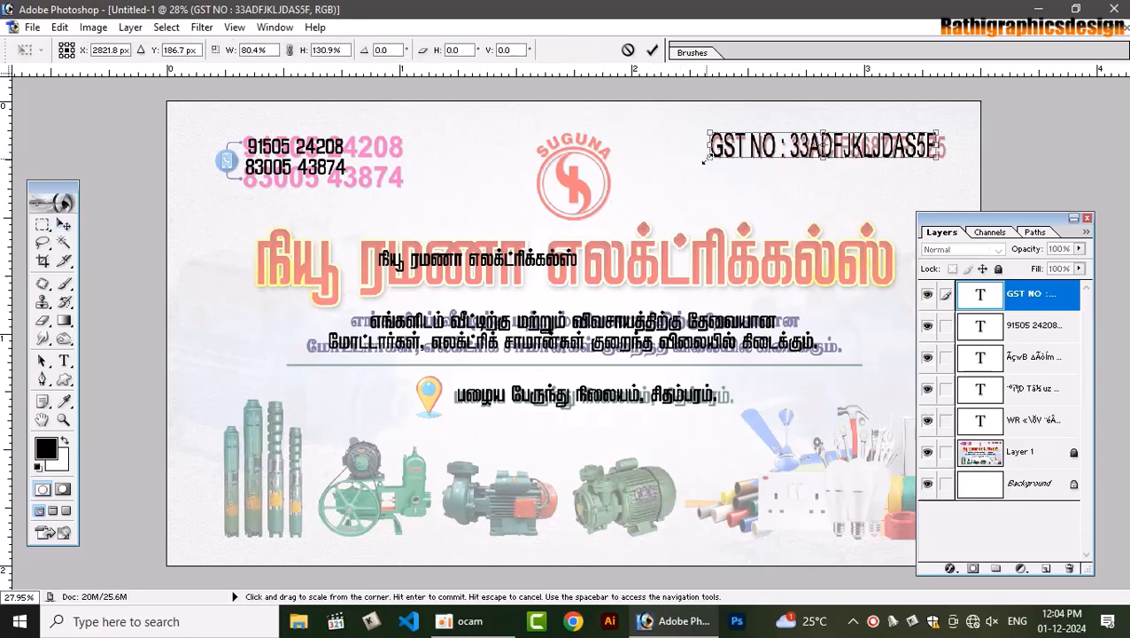
pyautogui.moveTo(937, 145); pyautogui.dragTo(947, 148)
pyautogui.press('Return')
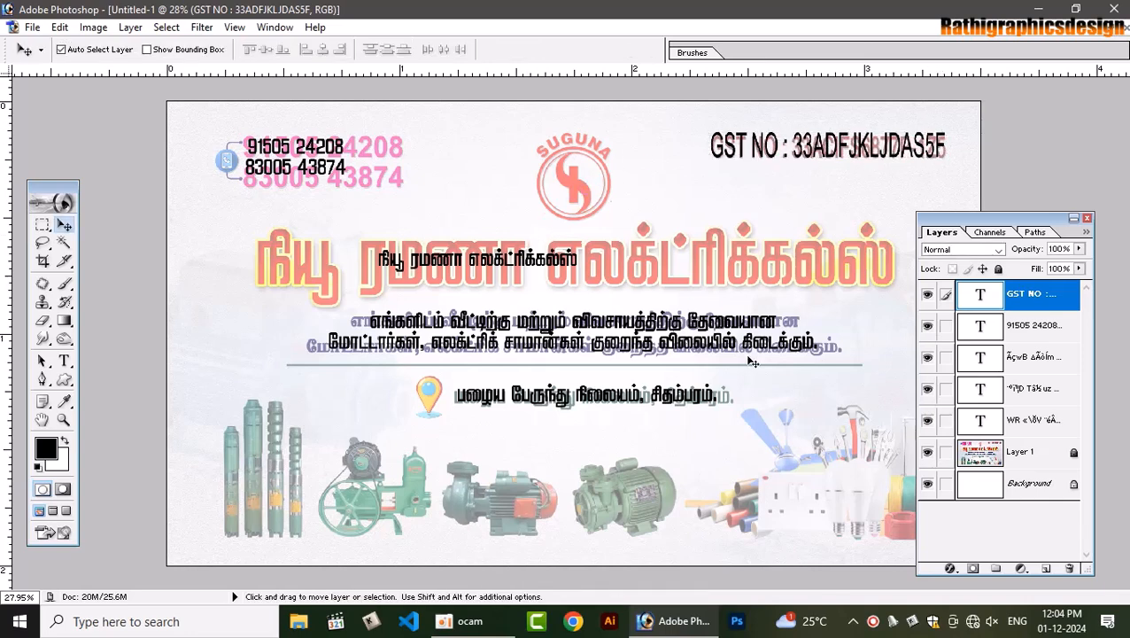
# Open View > New Guide with Vertical orientation and enter 50 as the position
pyautogui.click(647, 532)
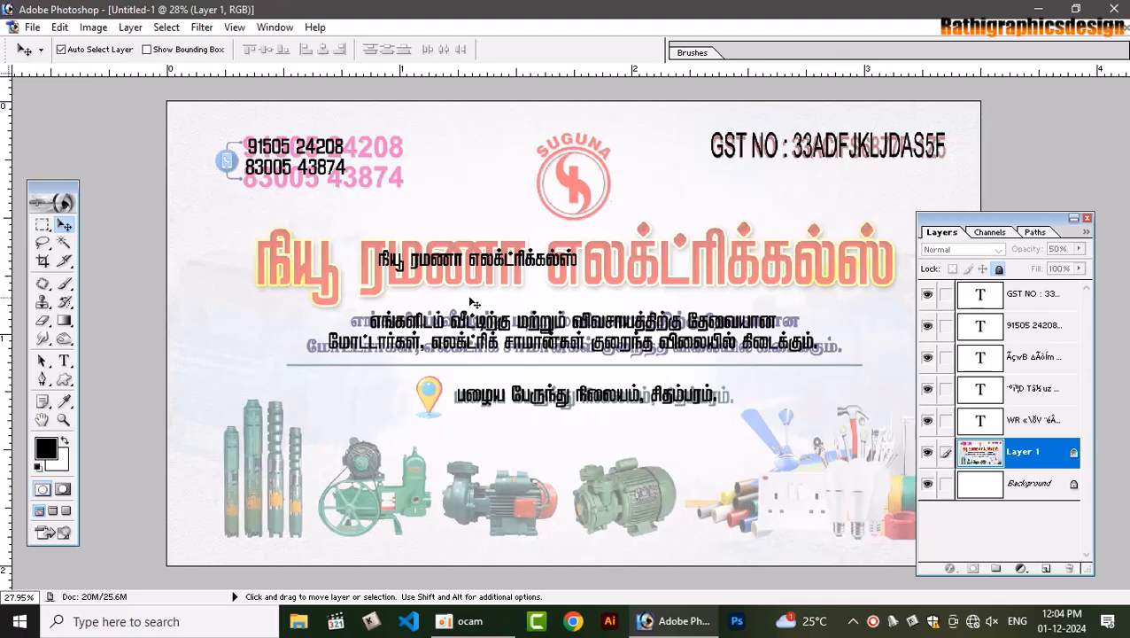
pyautogui.click(451, 263)
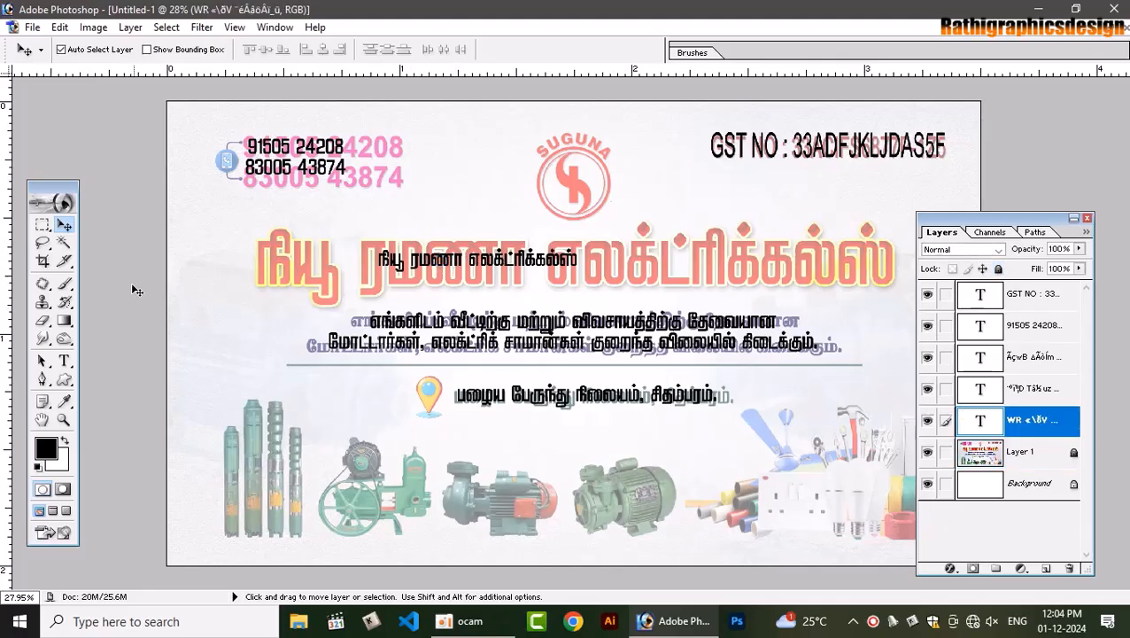
pyautogui.click(67, 362)
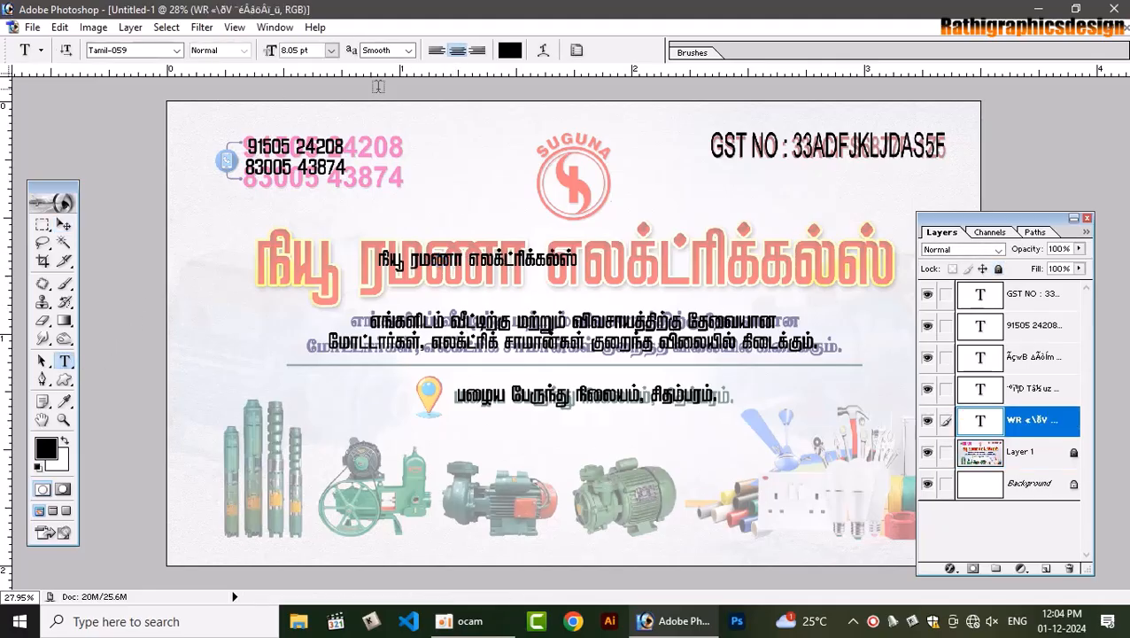
pyautogui.click(235, 28)
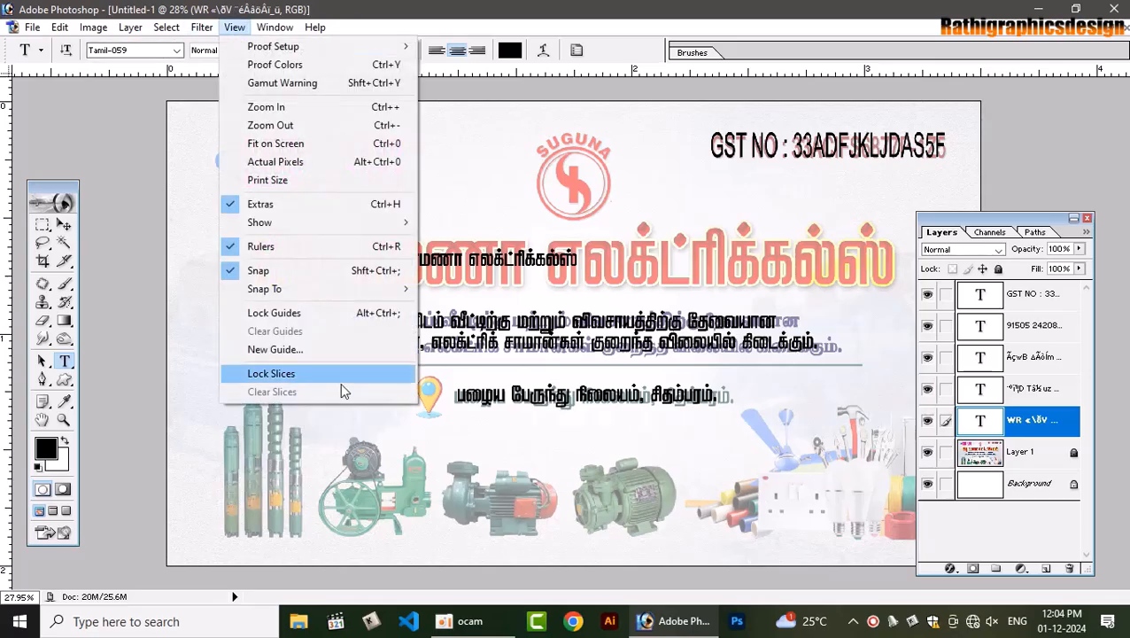
pyautogui.click(294, 352)
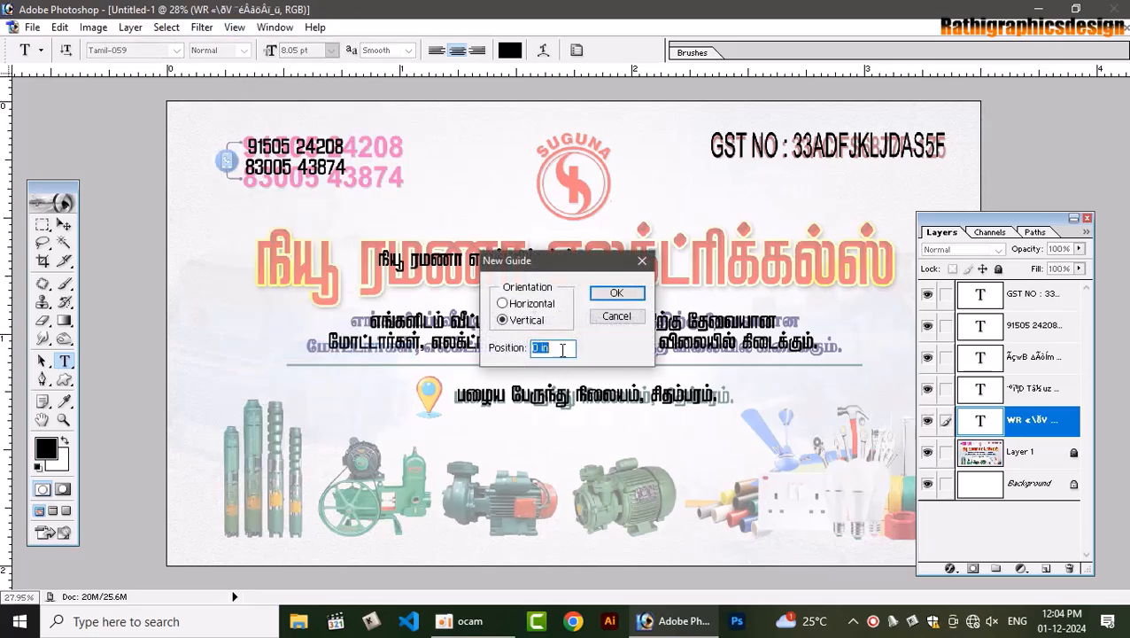
pyautogui.write('50')
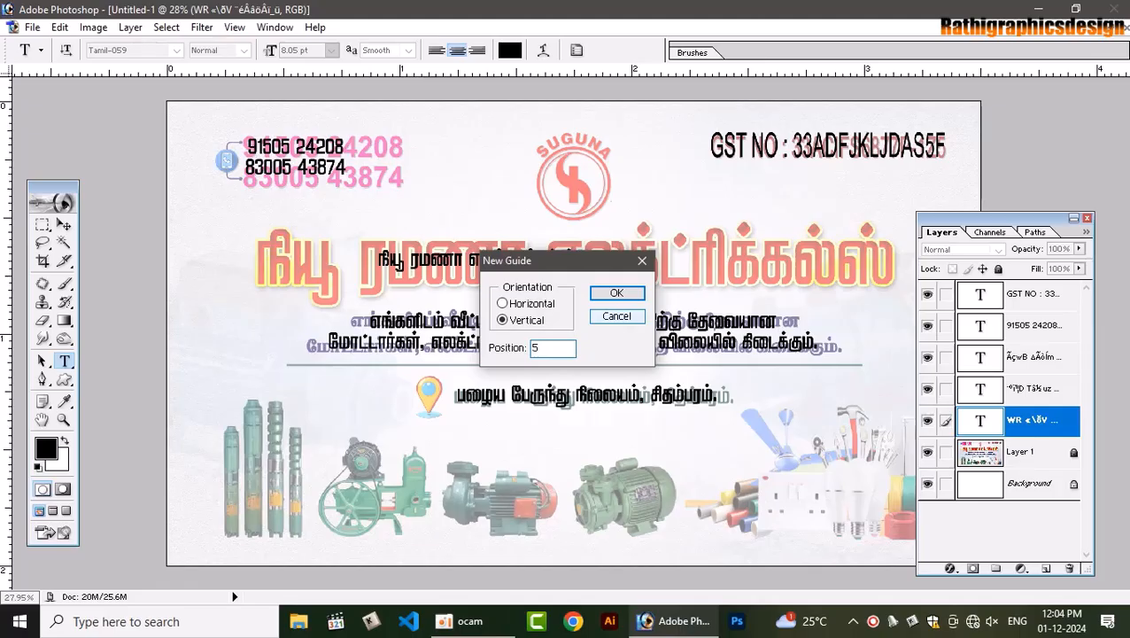
# Add the vertical guide, then fill a left-edge strip on a new layer with black
pyautogui.press('Return')
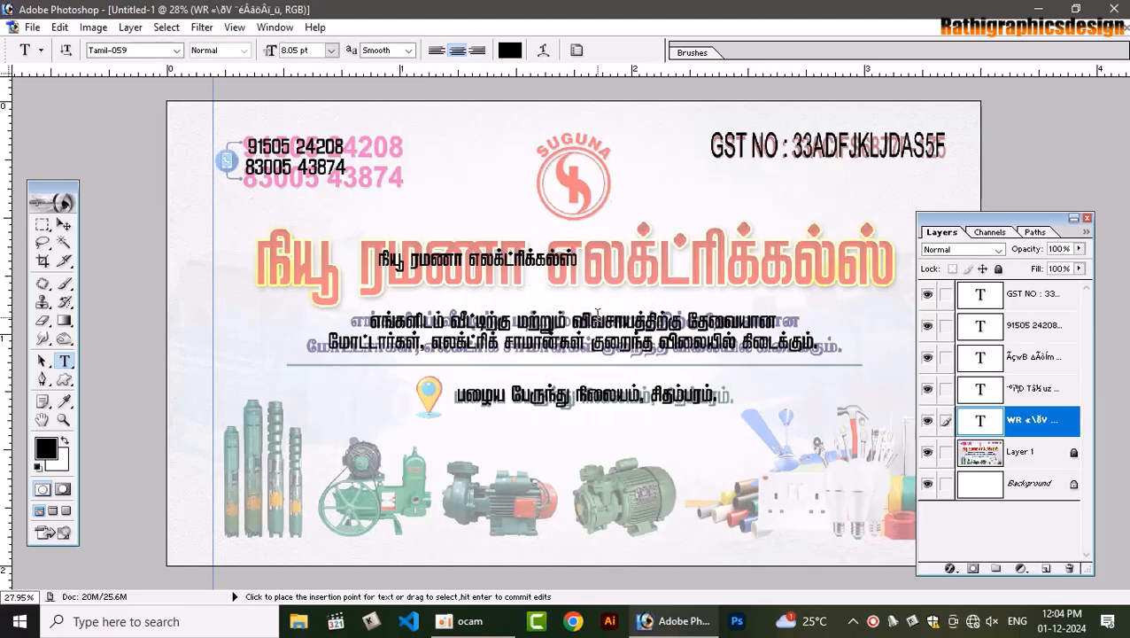
pyautogui.click(42, 225)
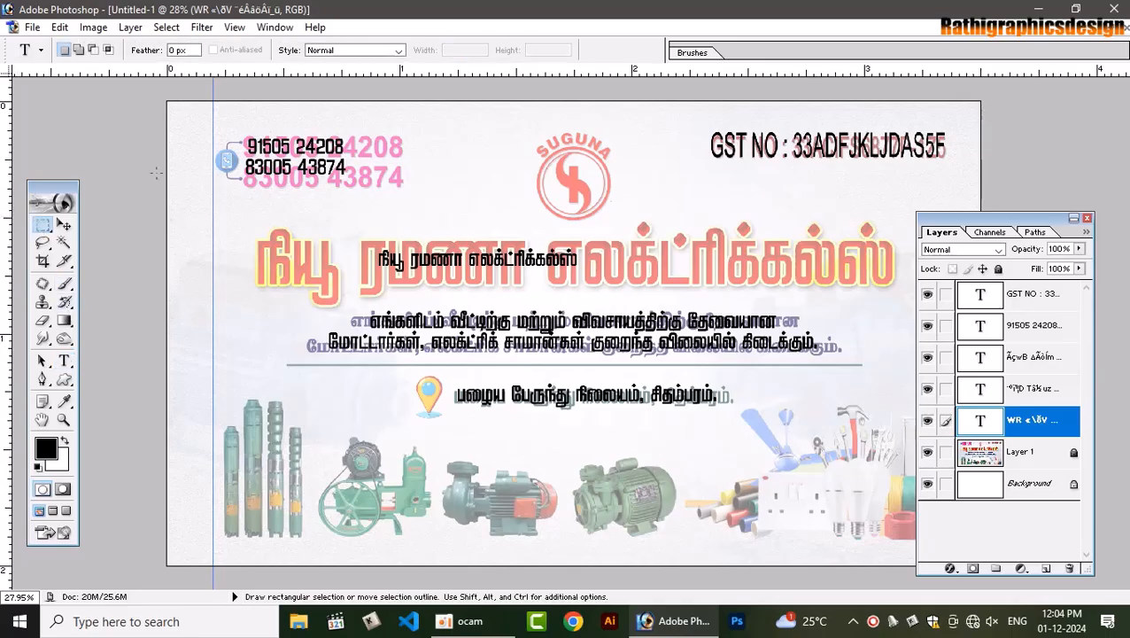
pyautogui.moveTo(219, 265); pyautogui.dragTo(214, 267)
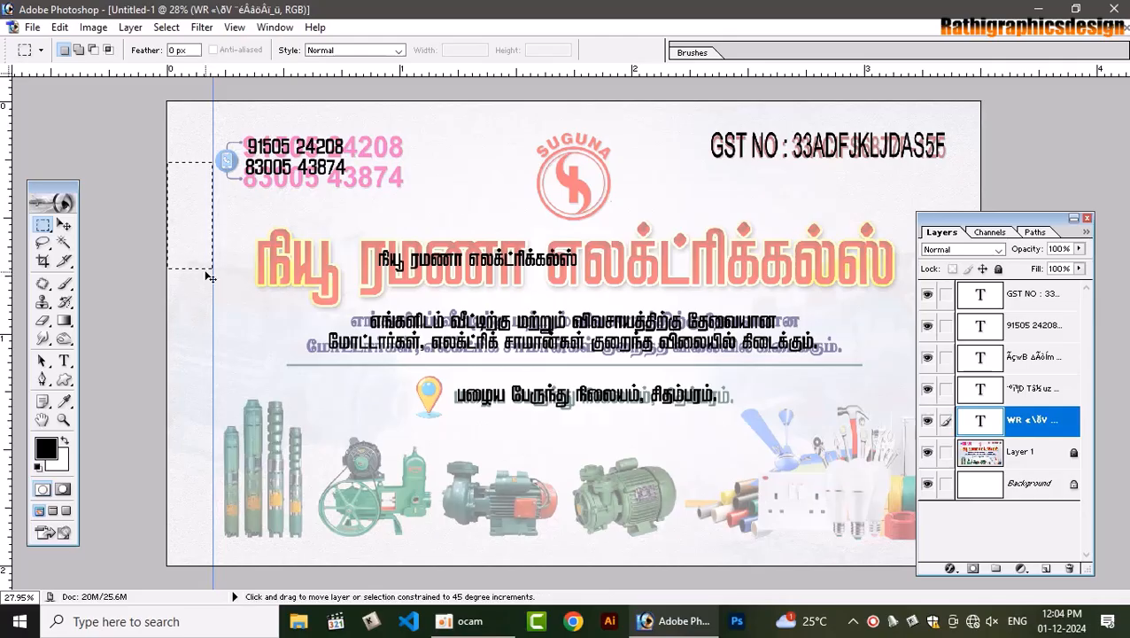
pyautogui.hotkey('ctrl', 'shift', 'n')
pyautogui.press('Return')
pyautogui.hotkey('alt', 'BackSpace')
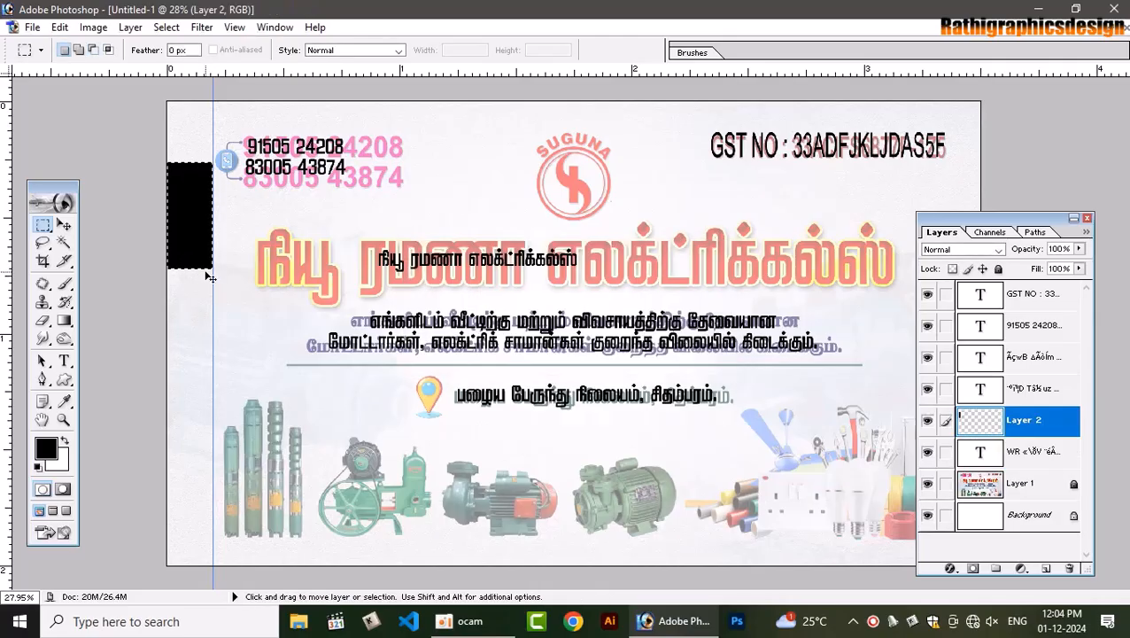
# Move the black strip to the right edge and add a vertical guide along it
pyautogui.press('v')
pyautogui.moveTo(199, 230); pyautogui.dragTo(1032, 232)
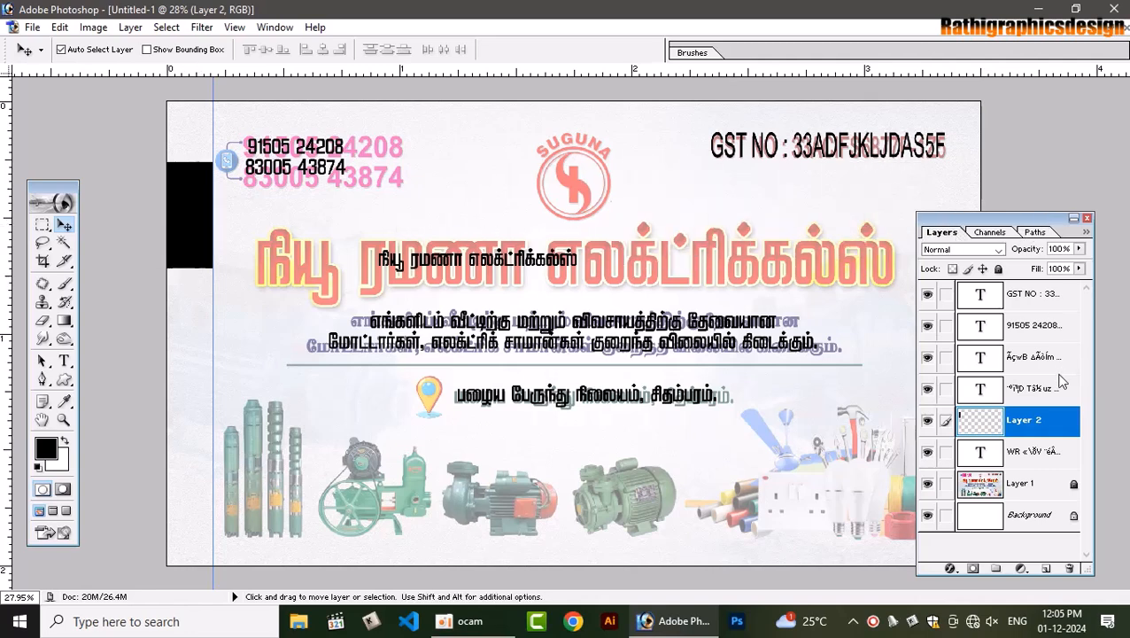
pyautogui.moveTo(1061, 381); pyautogui.dragTo(1061, 381)
pyautogui.moveTo(198, 222); pyautogui.dragTo(959, 220)
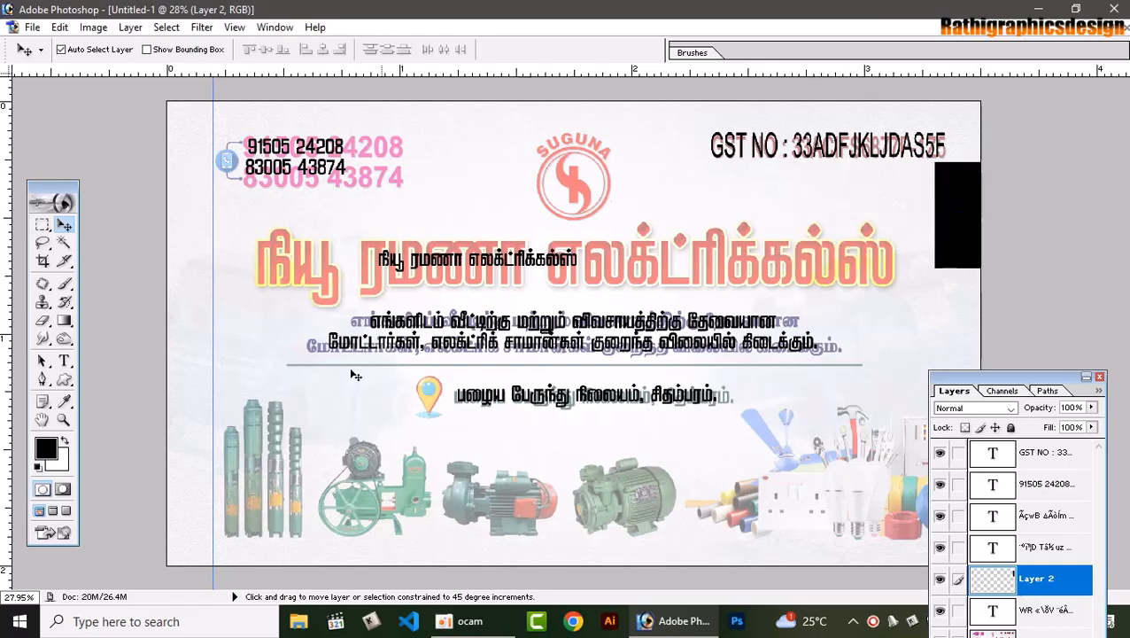
pyautogui.moveTo(5, 389); pyautogui.dragTo(936, 359)
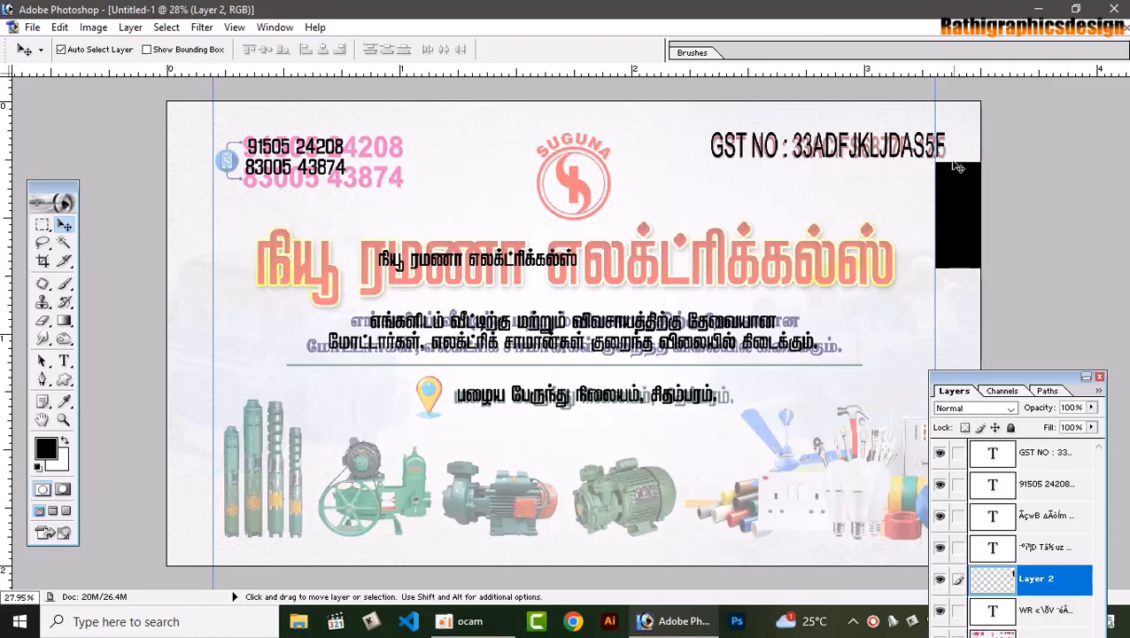
# Rotate the black block about -75° and move it over the GST NO text
pyautogui.moveTo(963, 215); pyautogui.dragTo(859, 247)
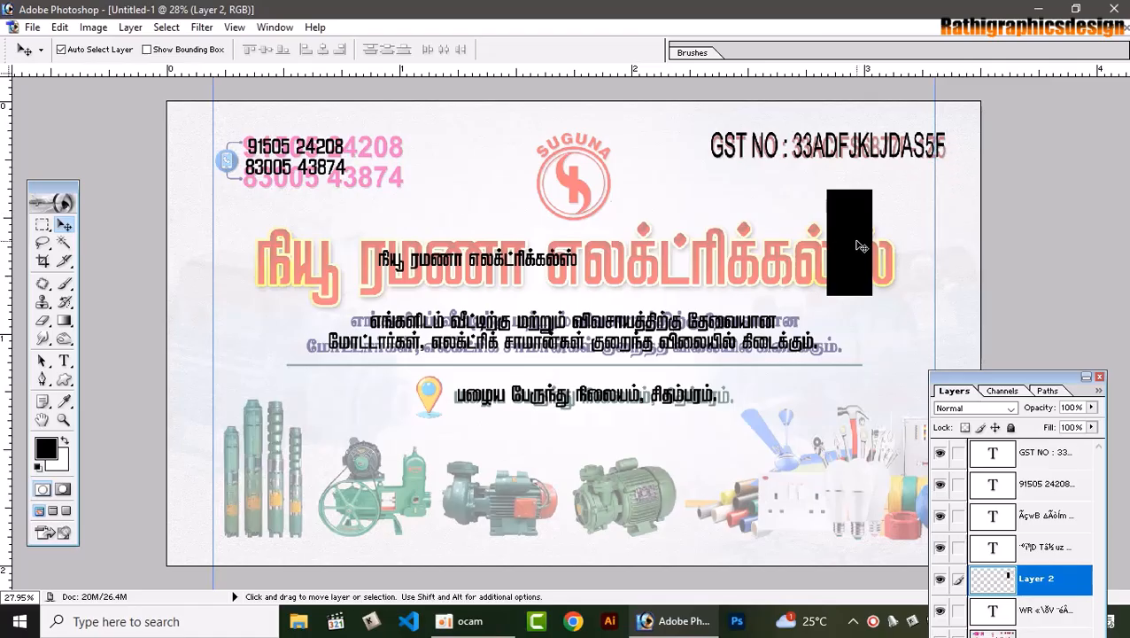
pyautogui.hotkey('ctrl', 't')
pyautogui.moveTo(889, 181); pyautogui.dragTo(751, 165)
pyautogui.press('Return')
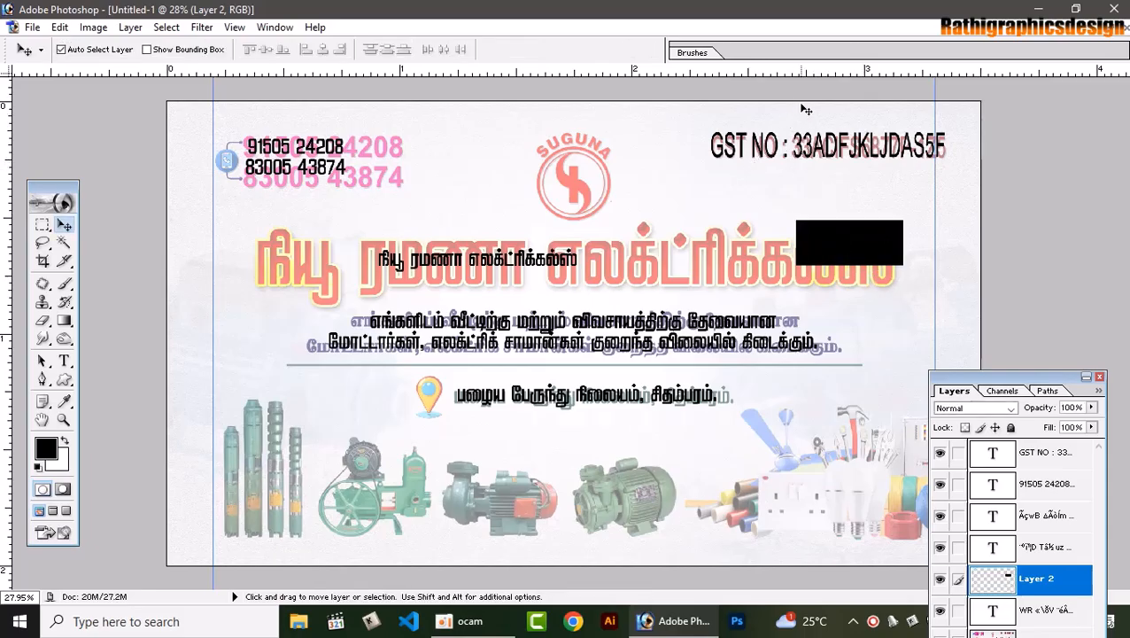
pyautogui.moveTo(873, 250); pyautogui.dragTo(846, 131)
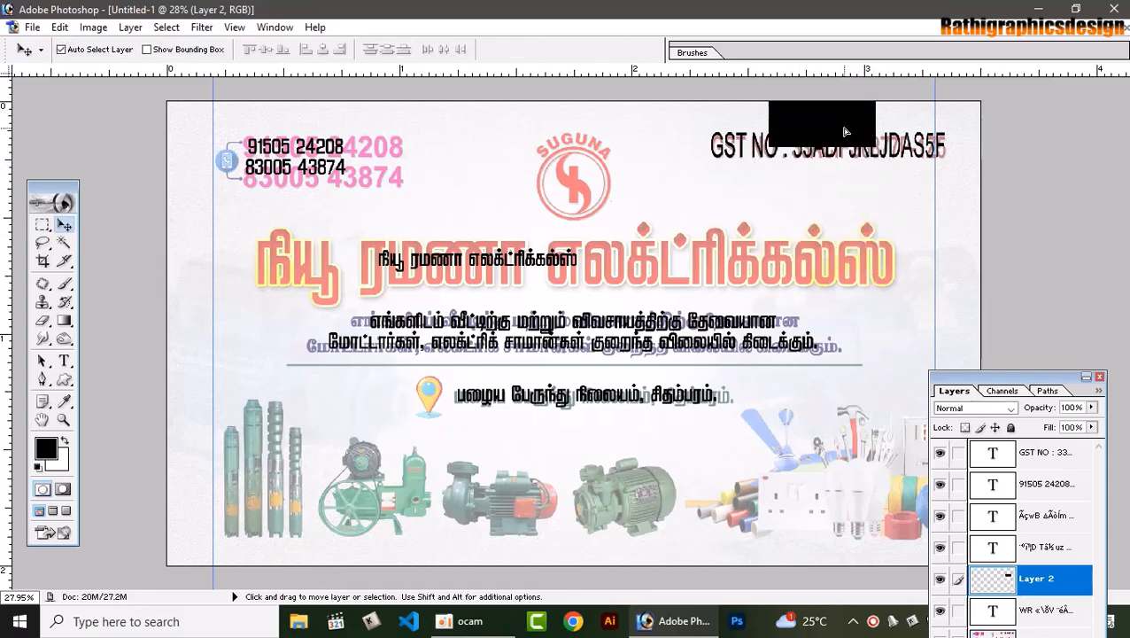
# Drag horizontal guides below the GST line and near the card's bottom edge
pyautogui.moveTo(864, 71); pyautogui.dragTo(765, 551)
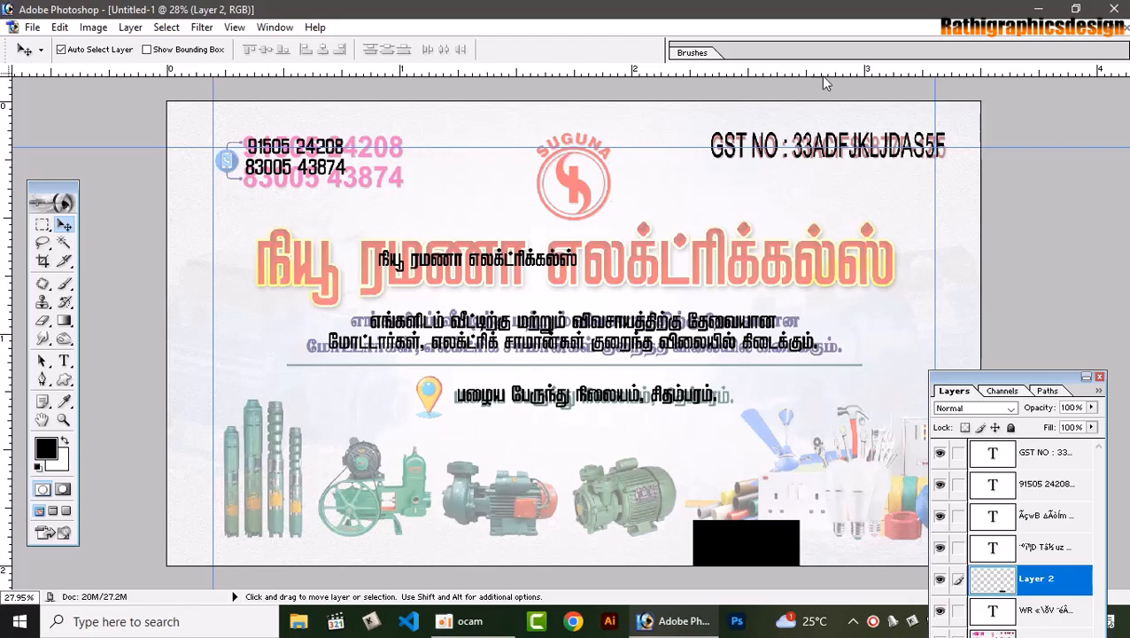
pyautogui.moveTo(821, 75); pyautogui.dragTo(779, 519)
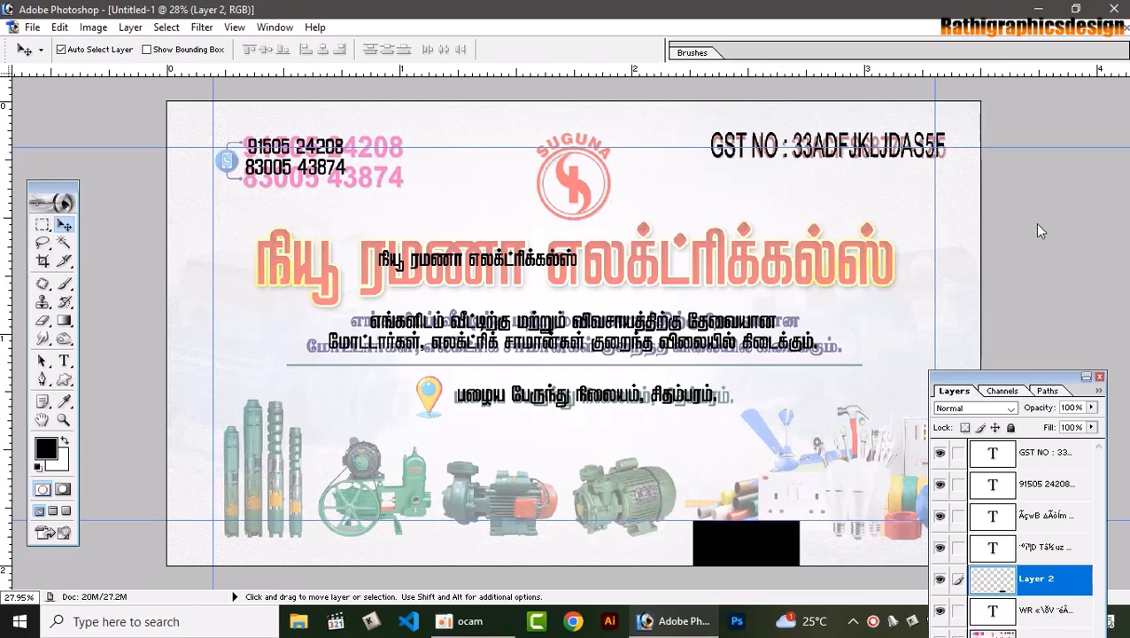
pyautogui.moveTo(1048, 375); pyautogui.dragTo(1037, 227)
# Delete Layer 2 holding the black block and zoom in on the card
pyautogui.click(1071, 580)
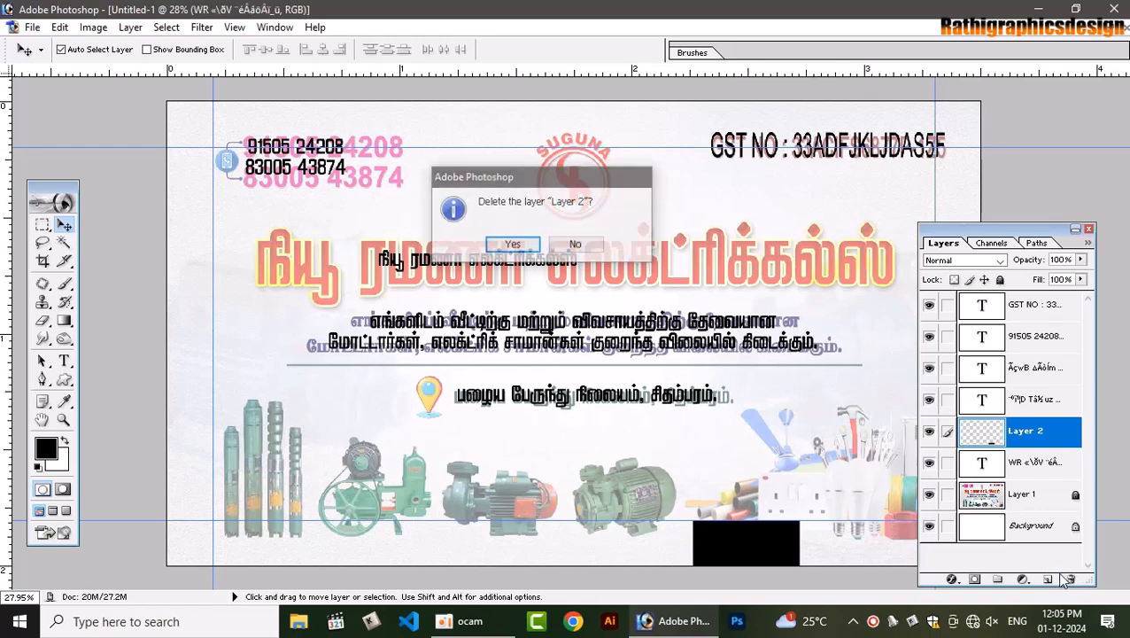
pyautogui.press('Return')
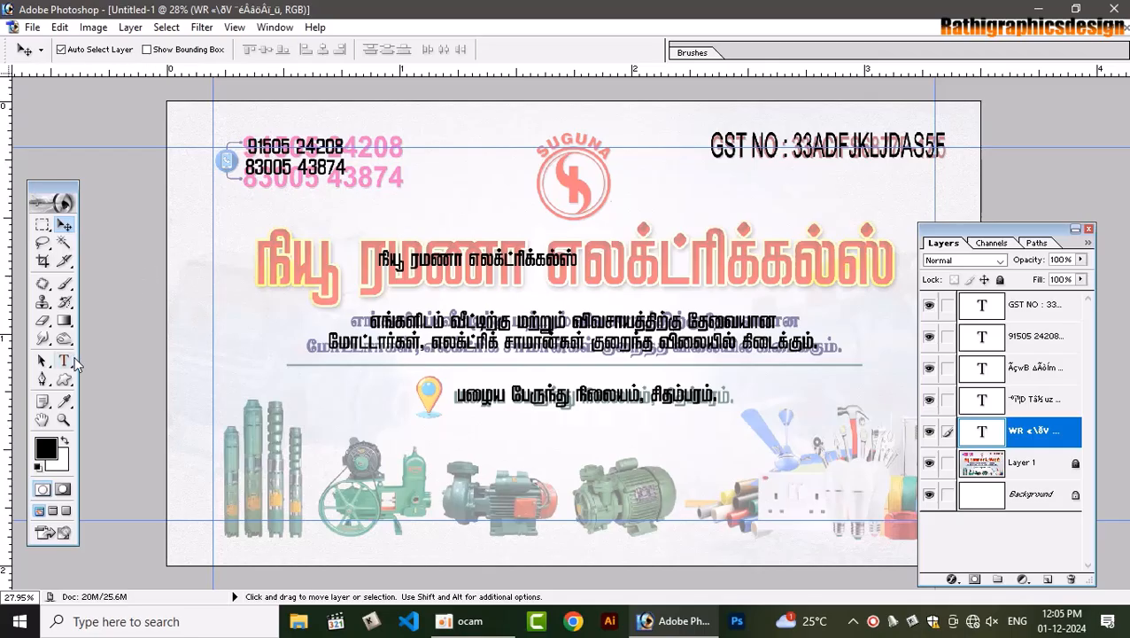
pyautogui.click(63, 420)
pyautogui.click(611, 306)
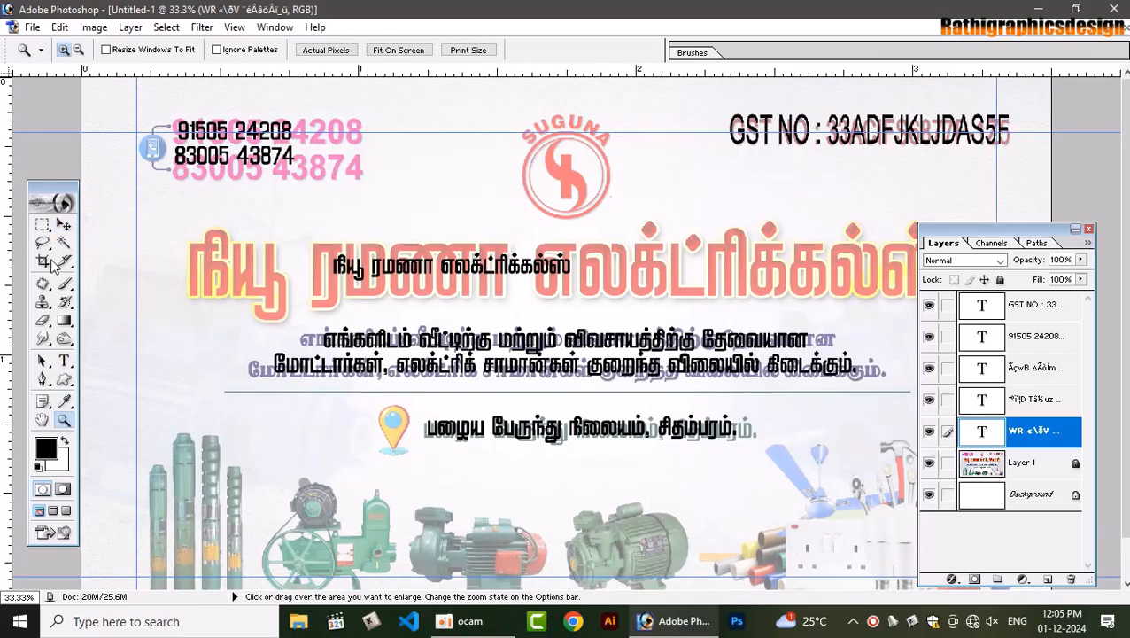
# Select the small Tamil shop-name line and check its font name
pyautogui.click(64, 361)
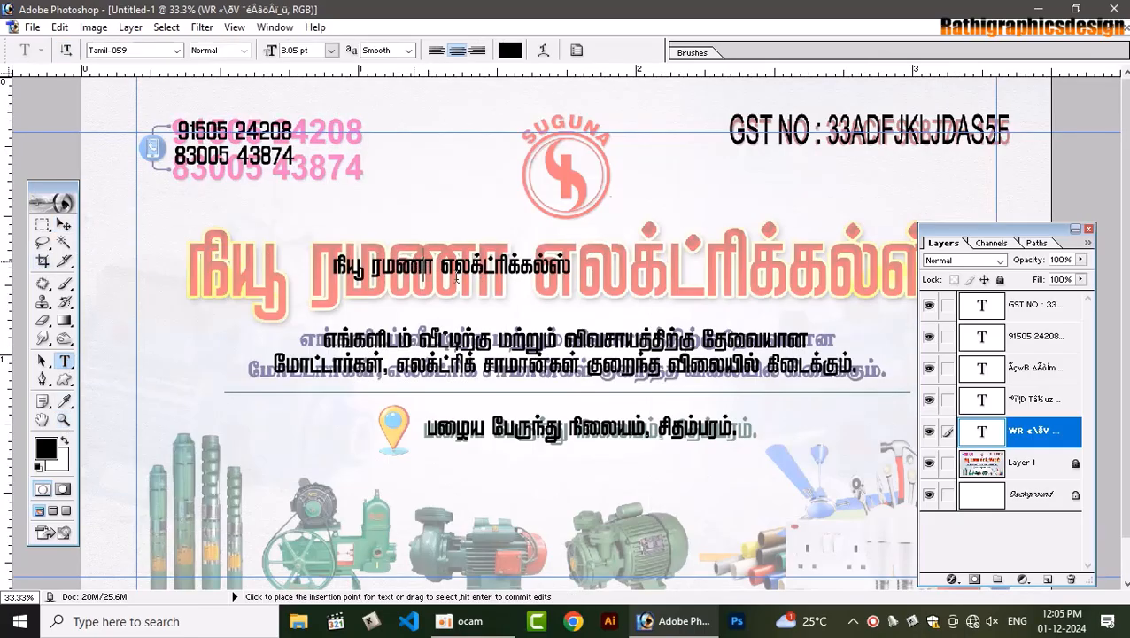
pyautogui.tripleClick(456, 276)
pyautogui.click(140, 51)
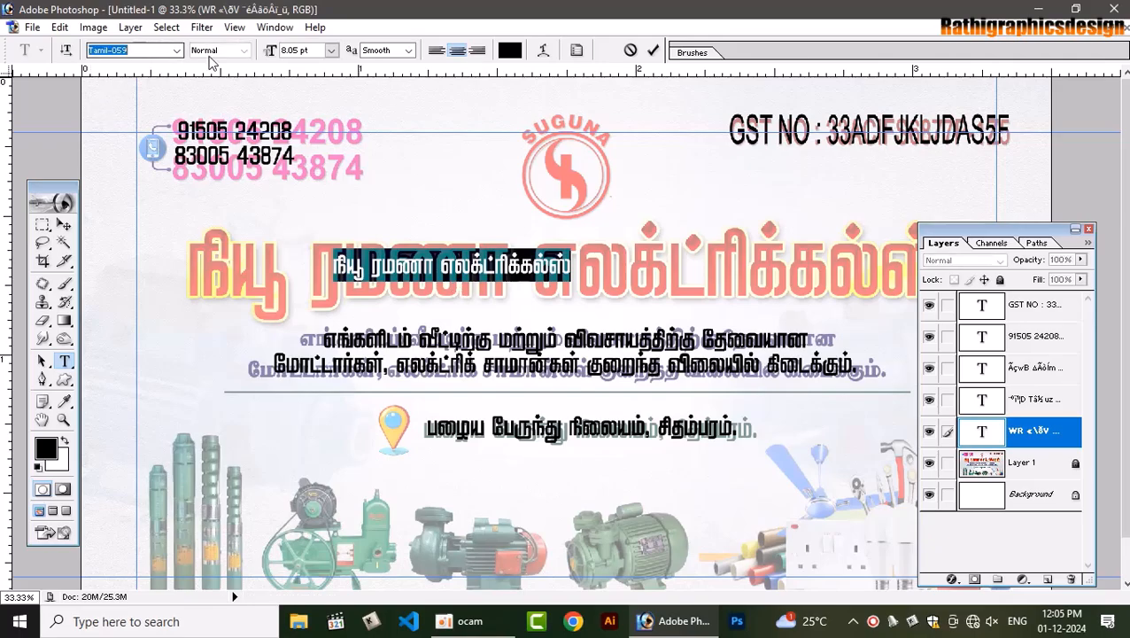
pyautogui.click(653, 50)
# Move the small Tamil line over the title and scale it about 318% wide to span the margins
pyautogui.click(64, 224)
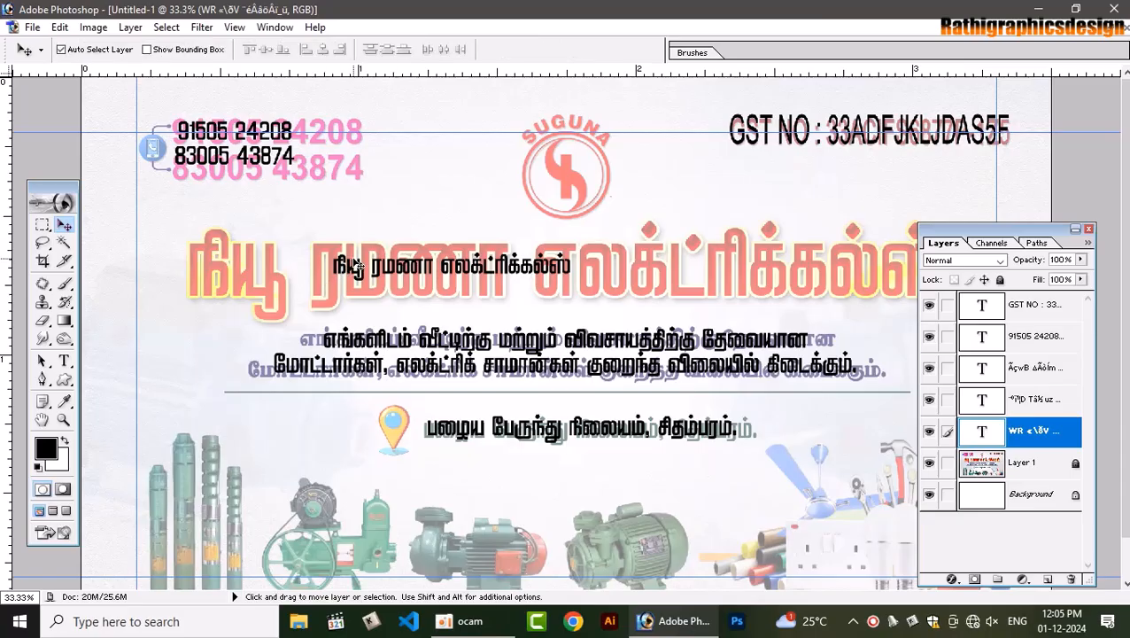
pyautogui.moveTo(349, 267); pyautogui.dragTo(201, 244)
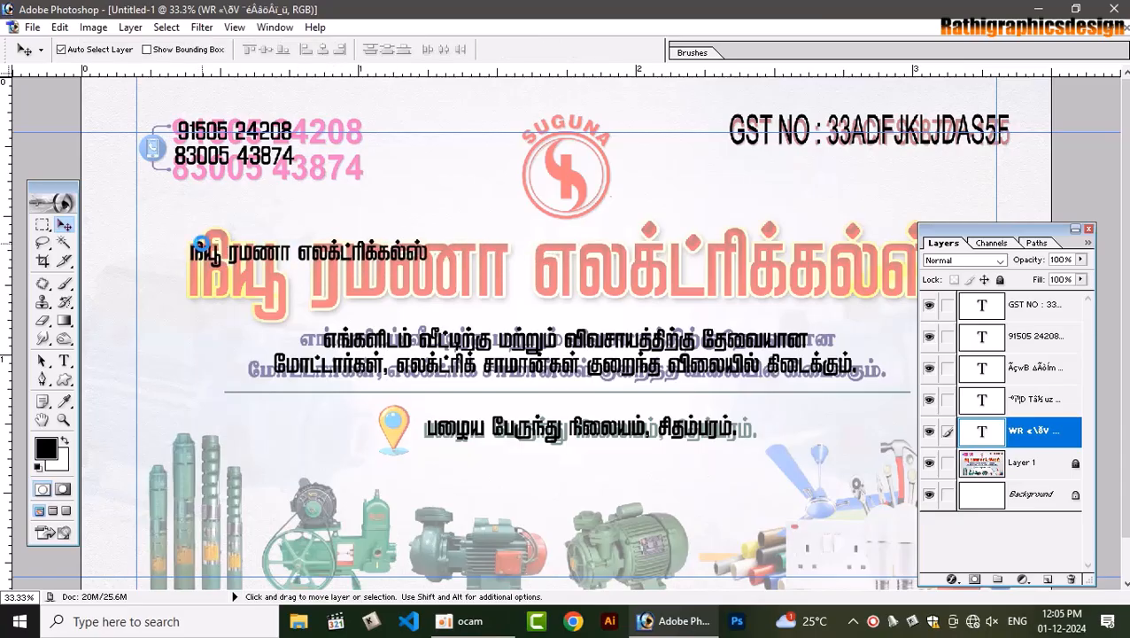
pyautogui.hotkey('ctrl', 't')
pyautogui.moveTo(429, 264); pyautogui.dragTo(948, 282)
pyautogui.click(1089, 229)
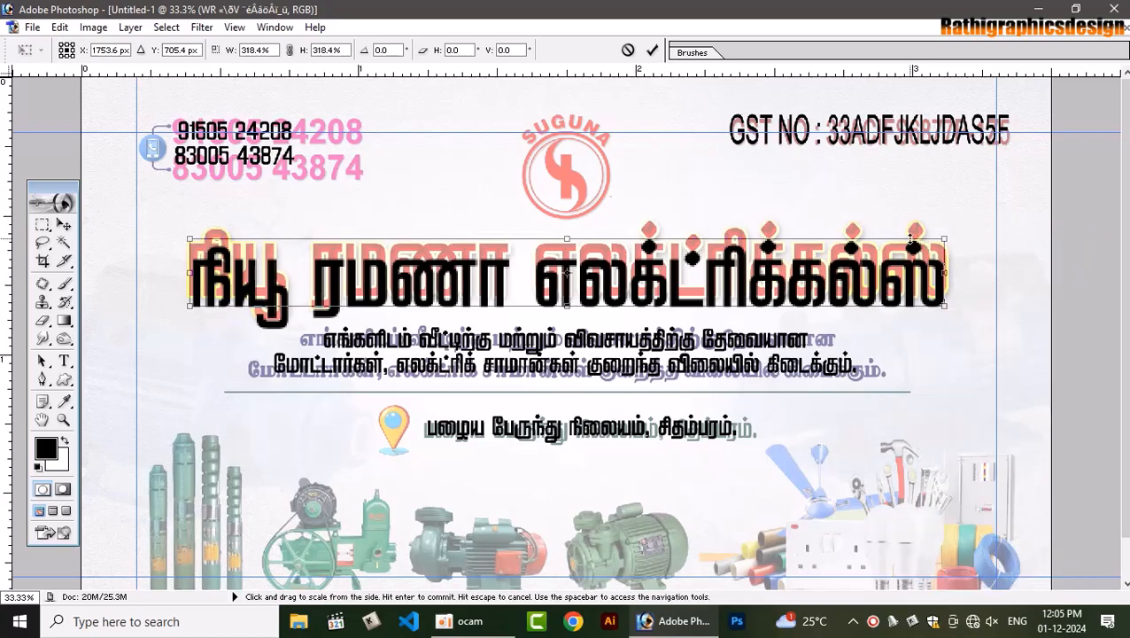
pyautogui.moveTo(948, 238); pyautogui.dragTo(952, 205)
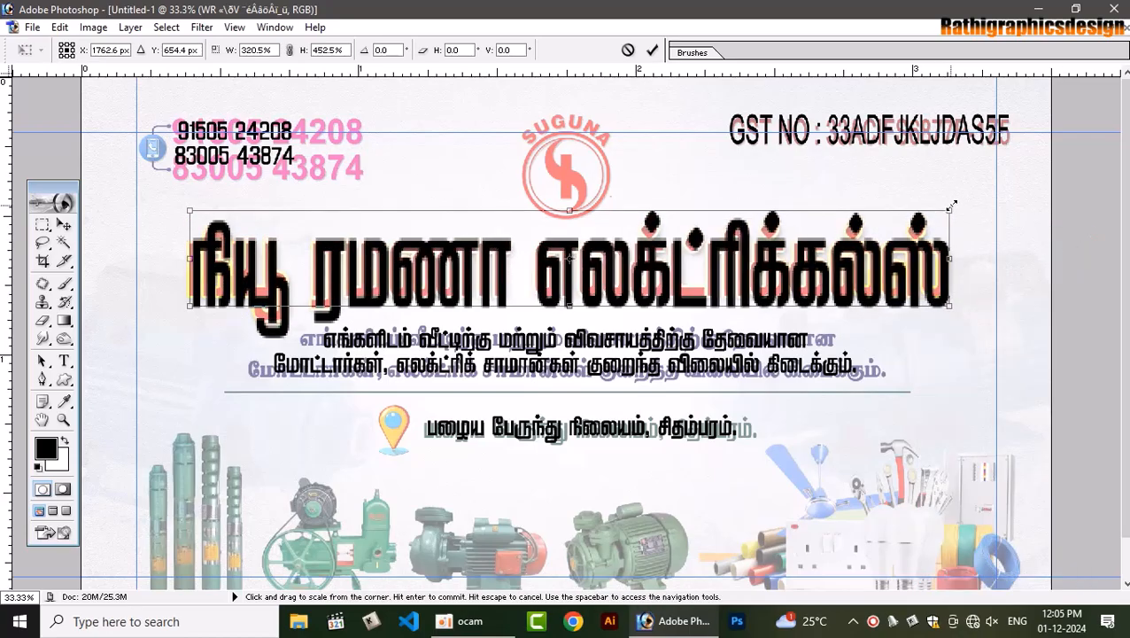
pyautogui.moveTo(562, 316); pyautogui.dragTo(560, 307)
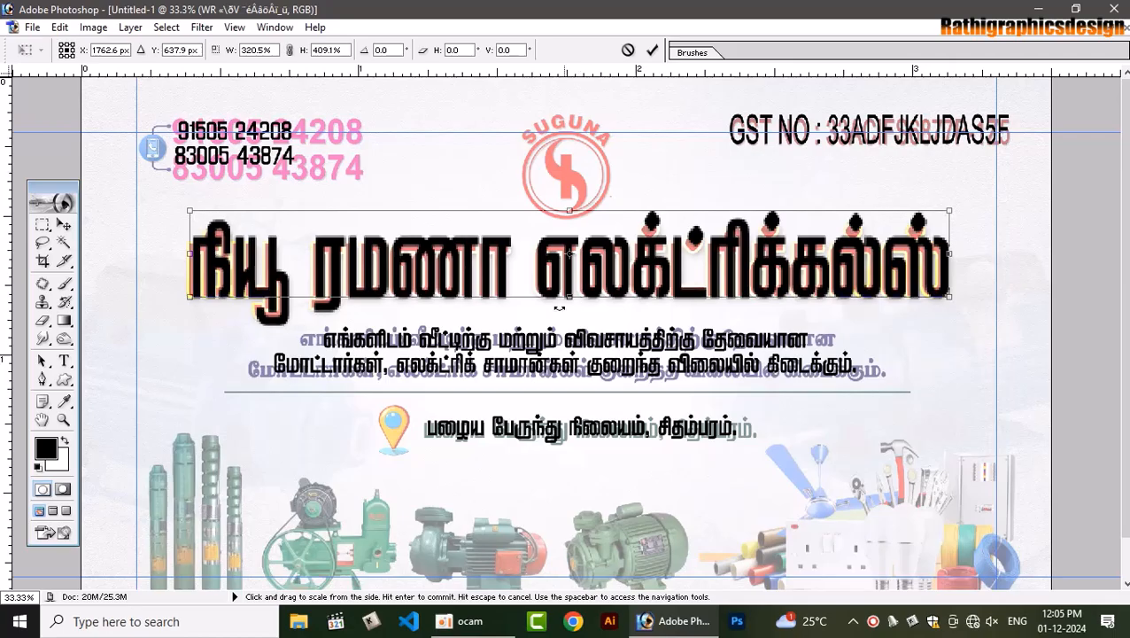
pyautogui.moveTo(190, 253); pyautogui.dragTo(185, 253)
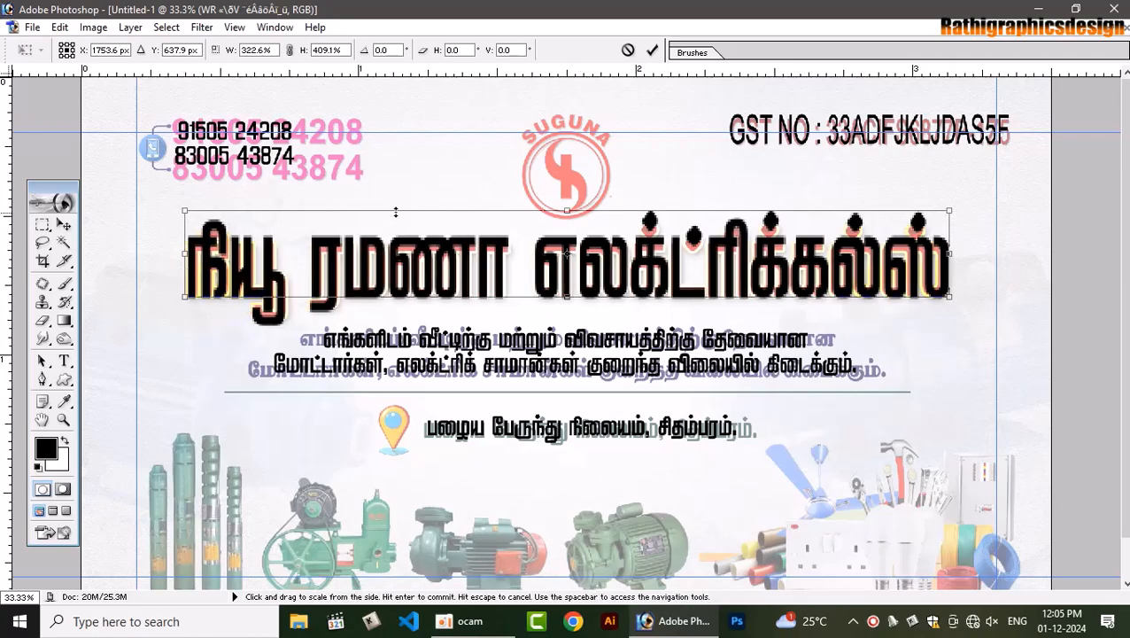
pyautogui.moveTo(407, 208); pyautogui.dragTo(409, 222)
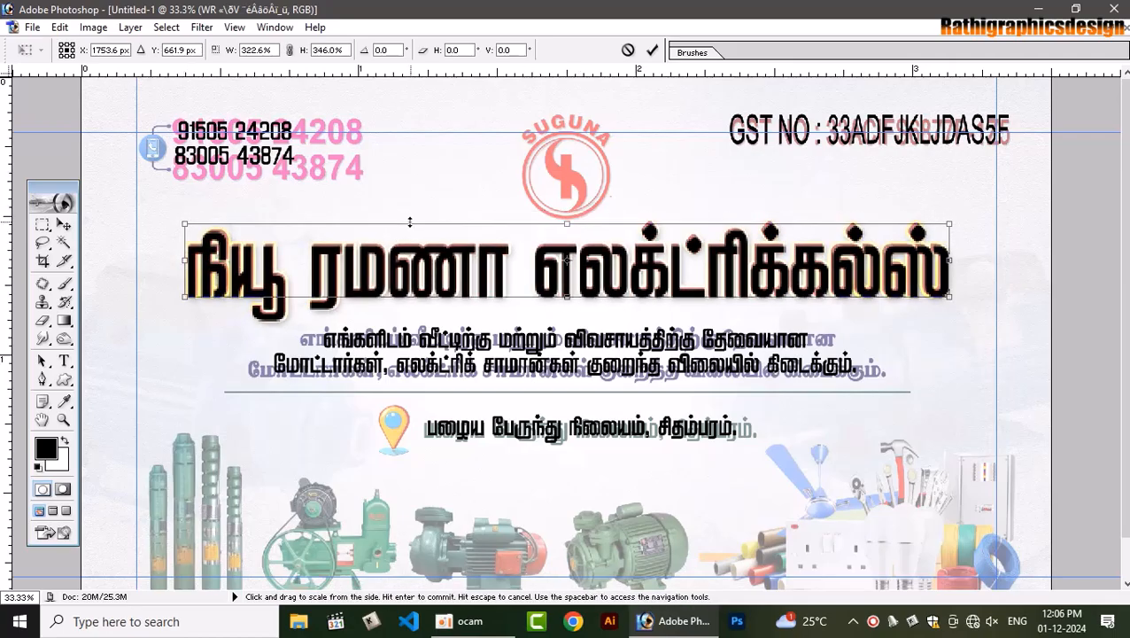
pyautogui.press('Return')
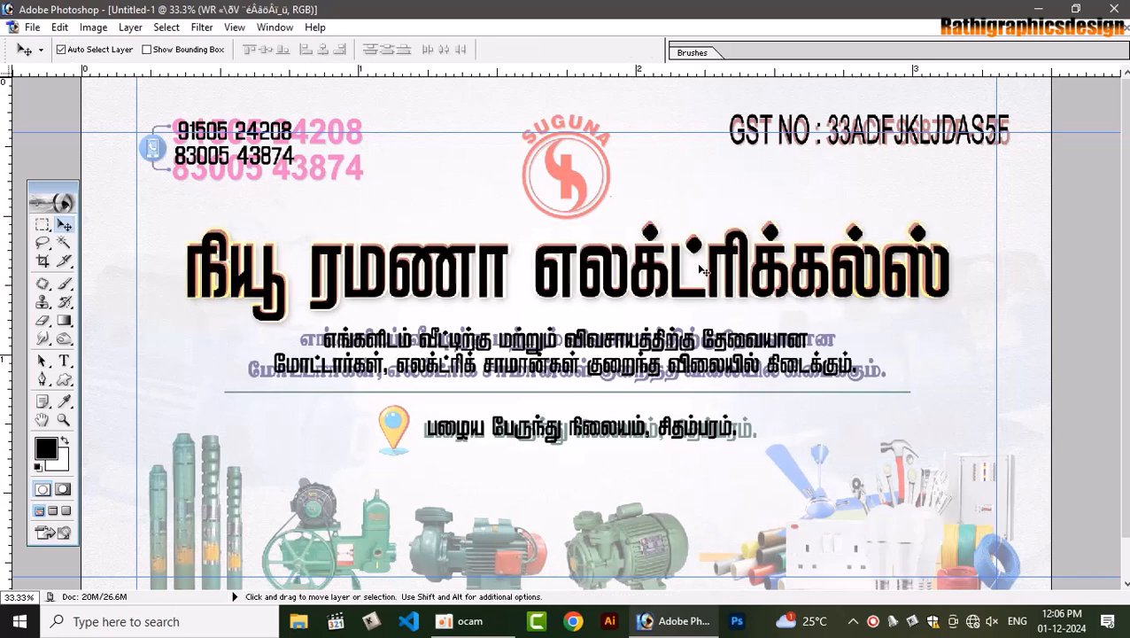
# Select all the text of the two-line Tamil description paragraph
pyautogui.click(64, 362)
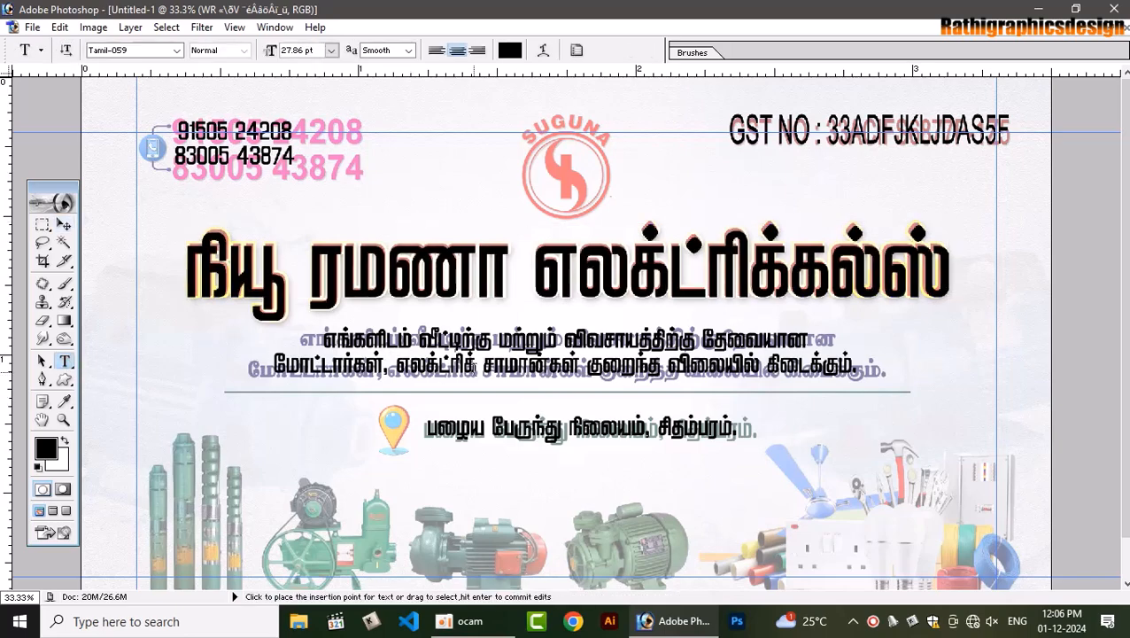
pyautogui.click(461, 329)
pyautogui.hotkey('ctrl', 'a')
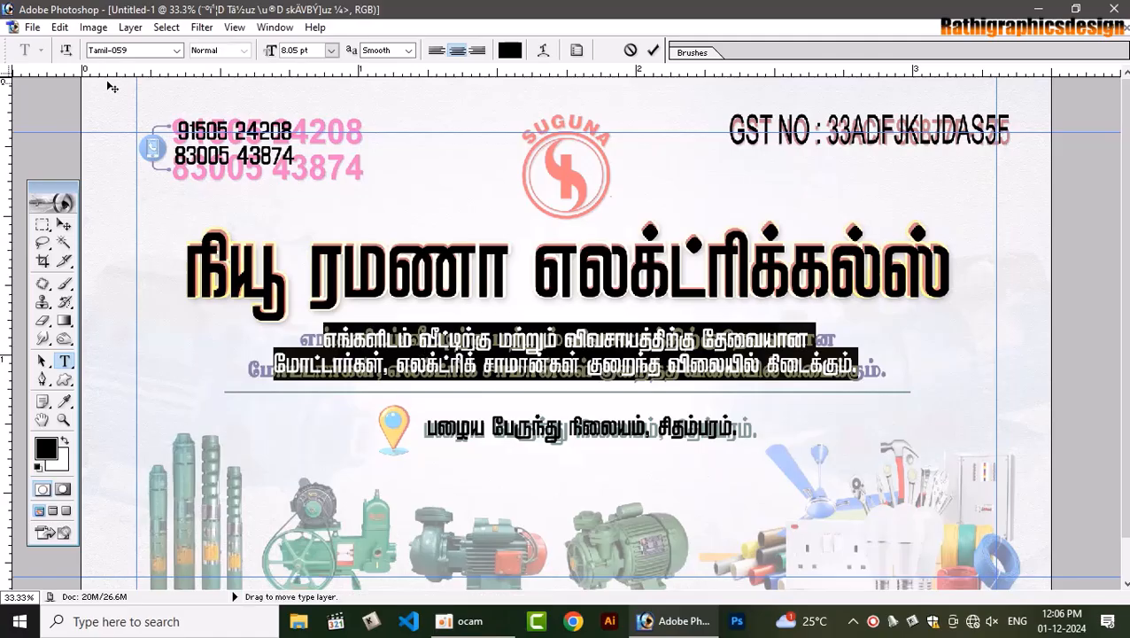
pyautogui.click(131, 52)
# Step through the Tamil fonts and settle on the wider Tamil-057 for the paragraph
pyautogui.press('Down')
pyautogui.press('Down')
pyautogui.press('Down')
pyautogui.press('Down')
pyautogui.press('Down')
pyautogui.press('Down')
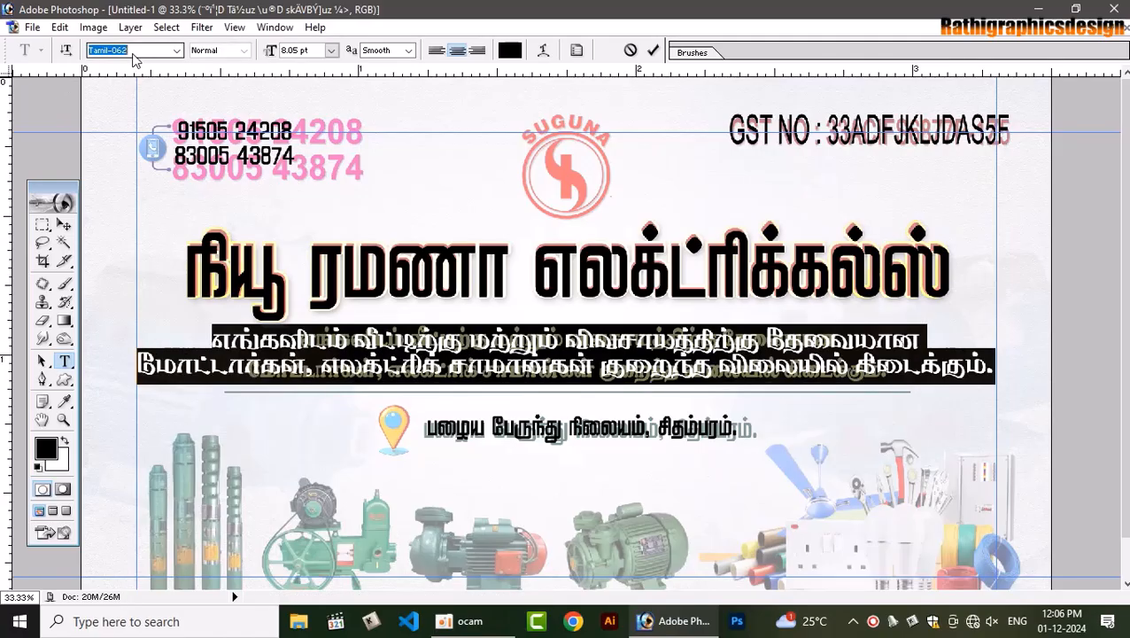
pyautogui.press('Down')
pyautogui.press('Down')
pyautogui.press('Down')
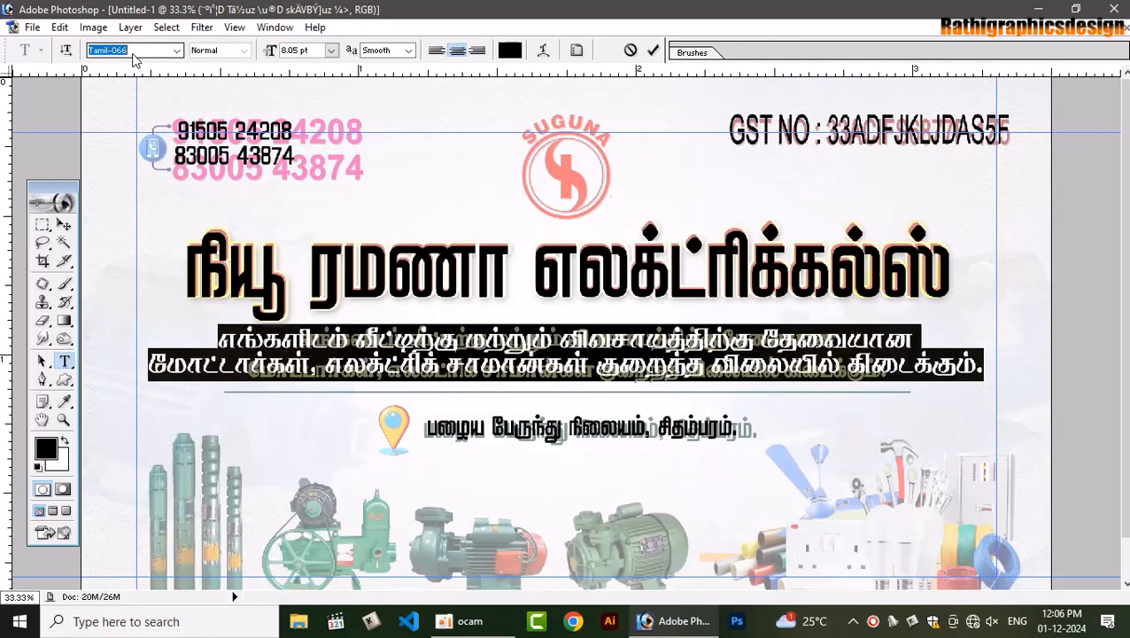
pyautogui.press('Down')
pyautogui.press('Down')
pyautogui.press('Down')
pyautogui.press('Down')
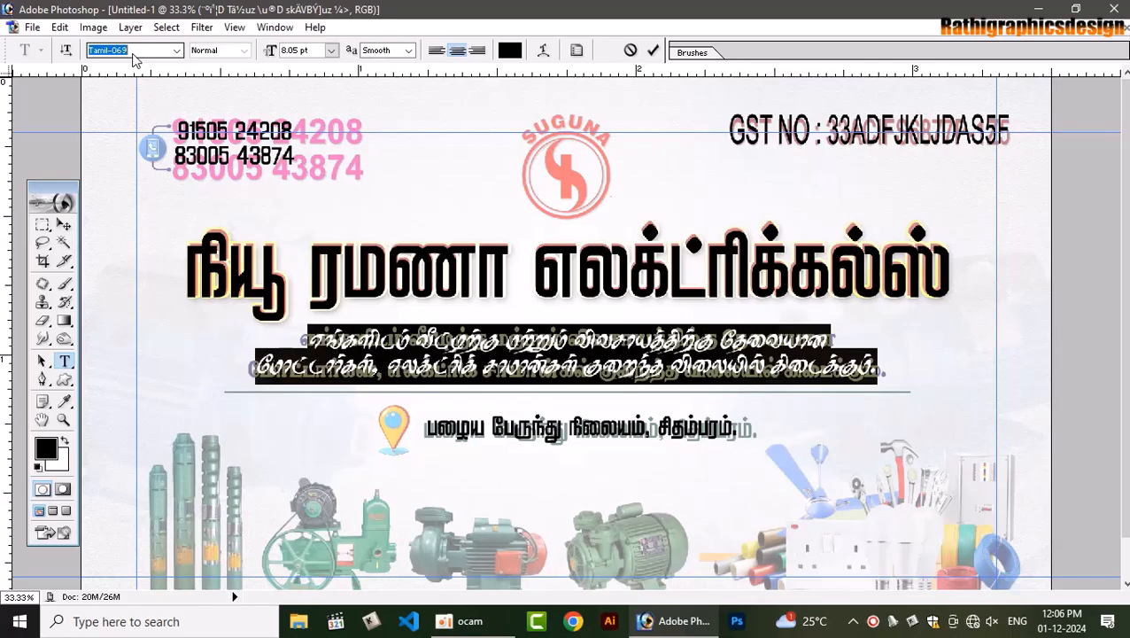
pyautogui.press('Down')
pyautogui.press('Down')
pyautogui.press('Down')
pyautogui.press('Down')
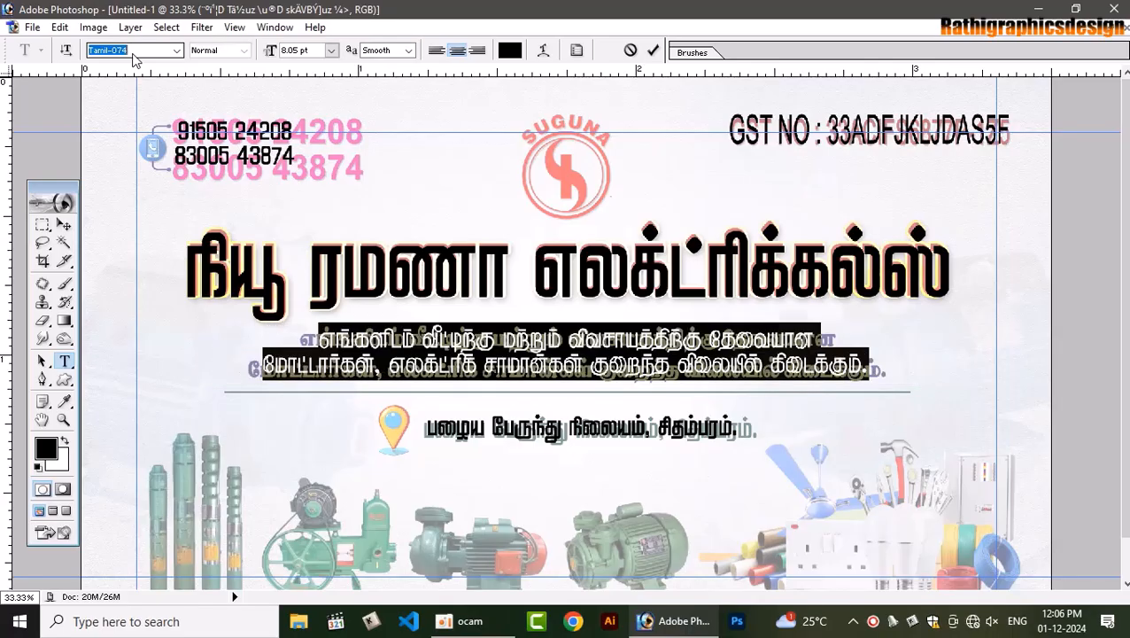
pyautogui.press('Down')
pyautogui.press('Down')
pyautogui.press('Down')
pyautogui.press('Down')
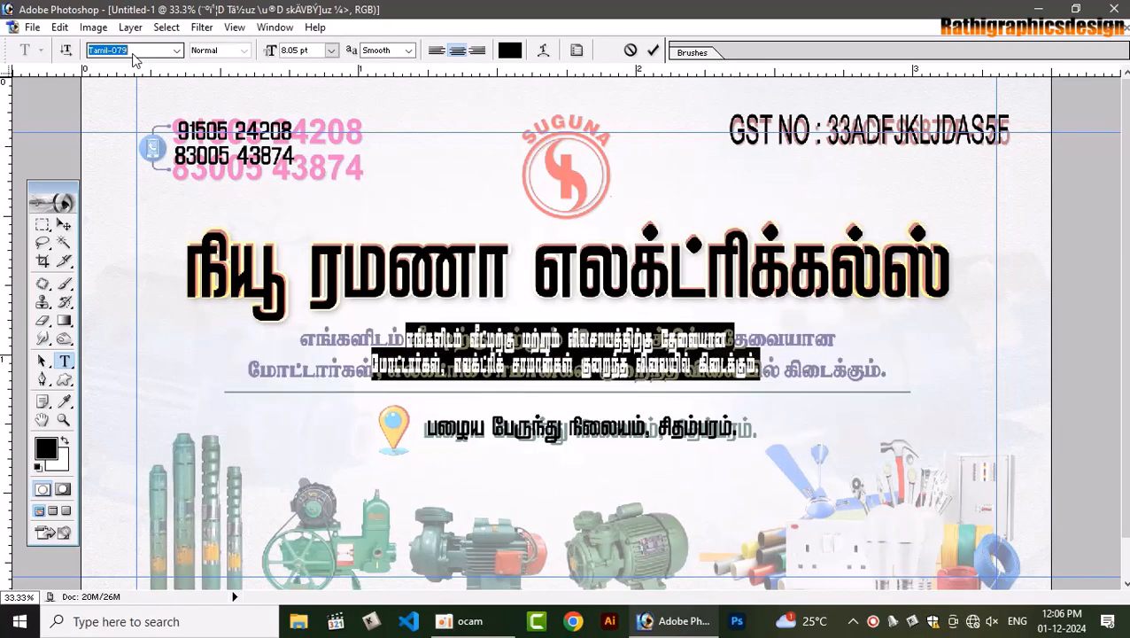
pyautogui.press('Up')
pyautogui.press('Down')
pyautogui.press('Down')
pyautogui.press('Down')
pyautogui.press('Down')
pyautogui.press('Down')
pyautogui.press('Down')
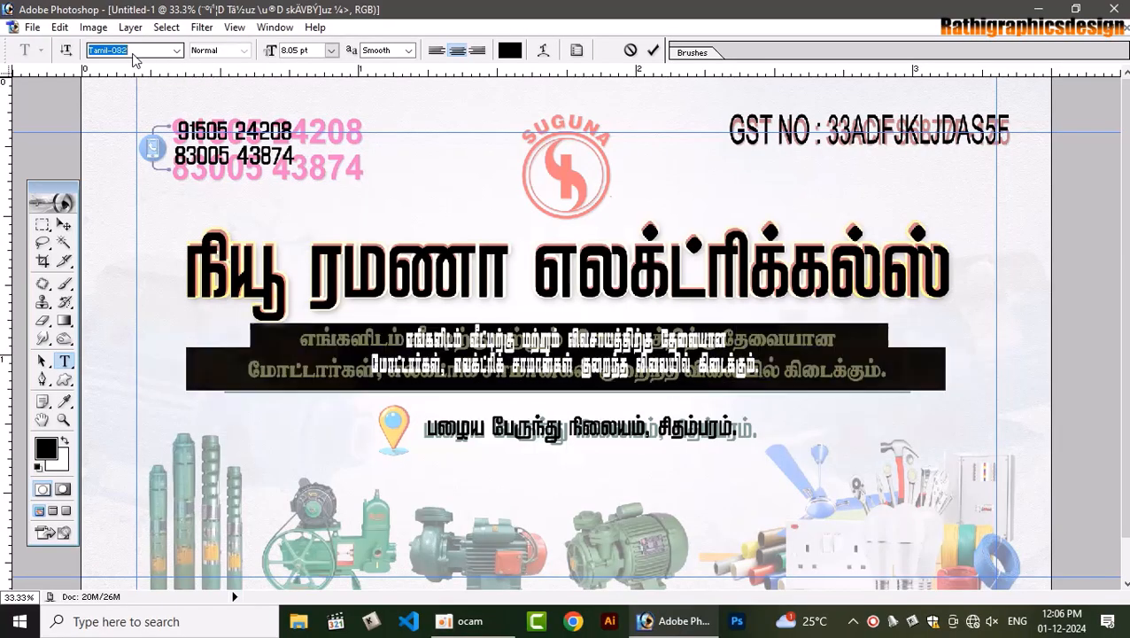
pyautogui.press('Down')
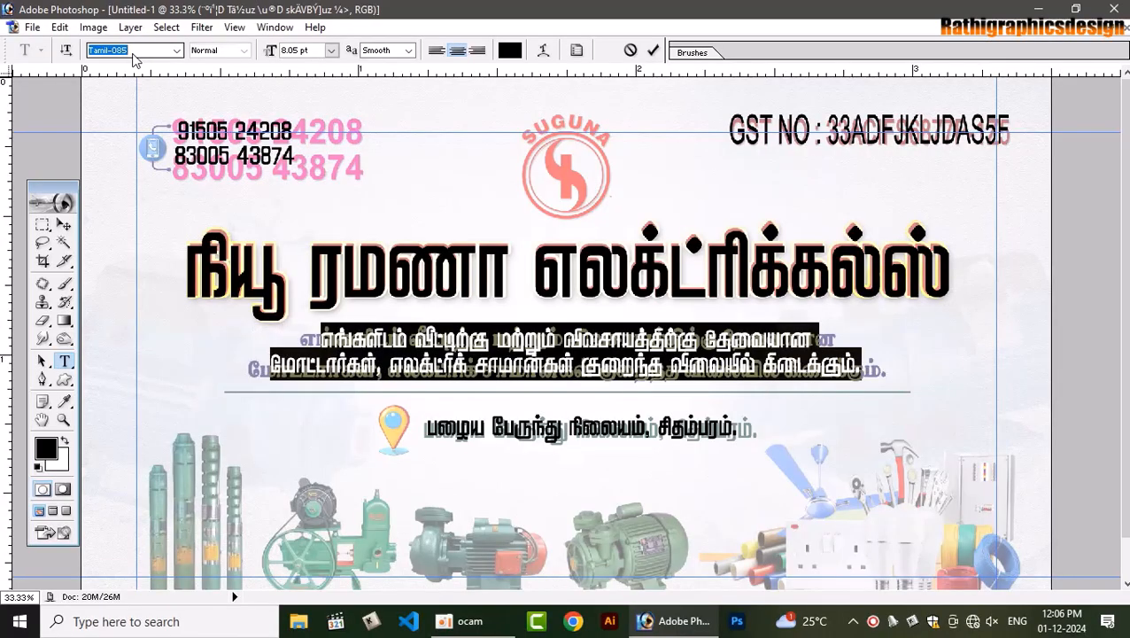
pyautogui.press('Down')
pyautogui.press('Down')
pyautogui.press('Down')
pyautogui.press('Down')
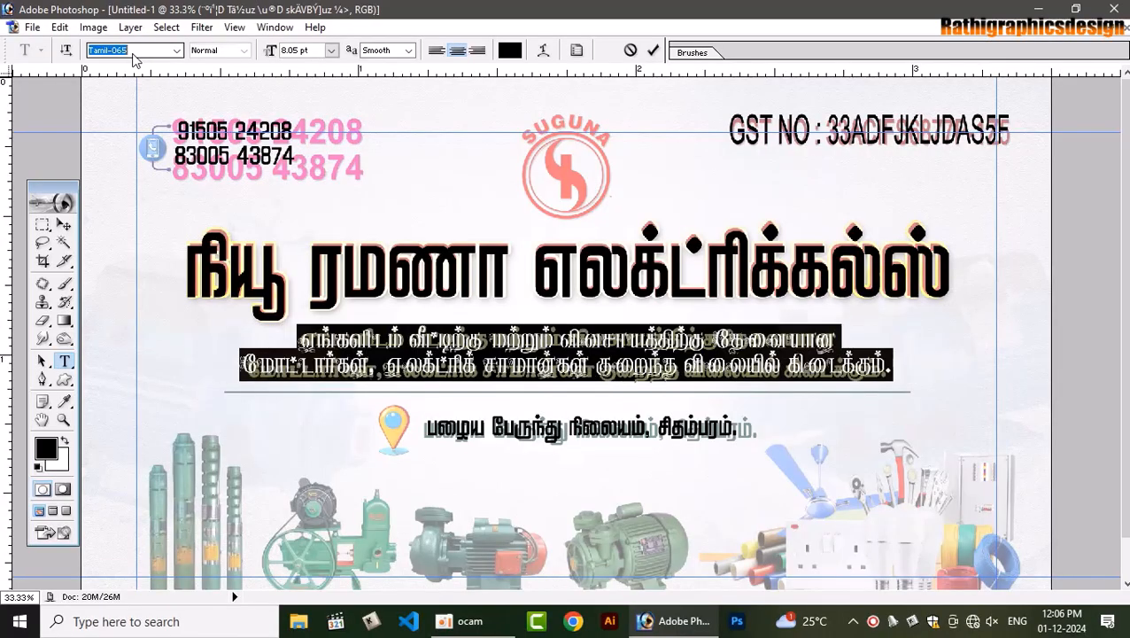
pyautogui.press('Down')
pyautogui.press('Down')
pyautogui.press('Down')
pyautogui.press('Down')
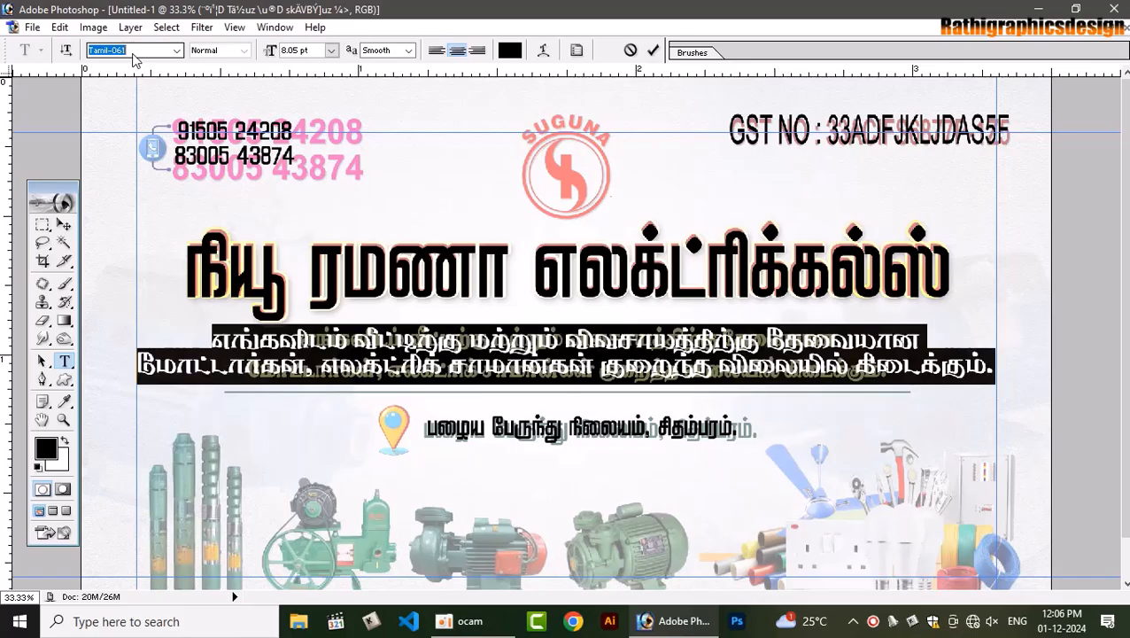
pyautogui.press('Down')
pyautogui.press('Down')
pyautogui.press('Down')
pyautogui.press('Down')
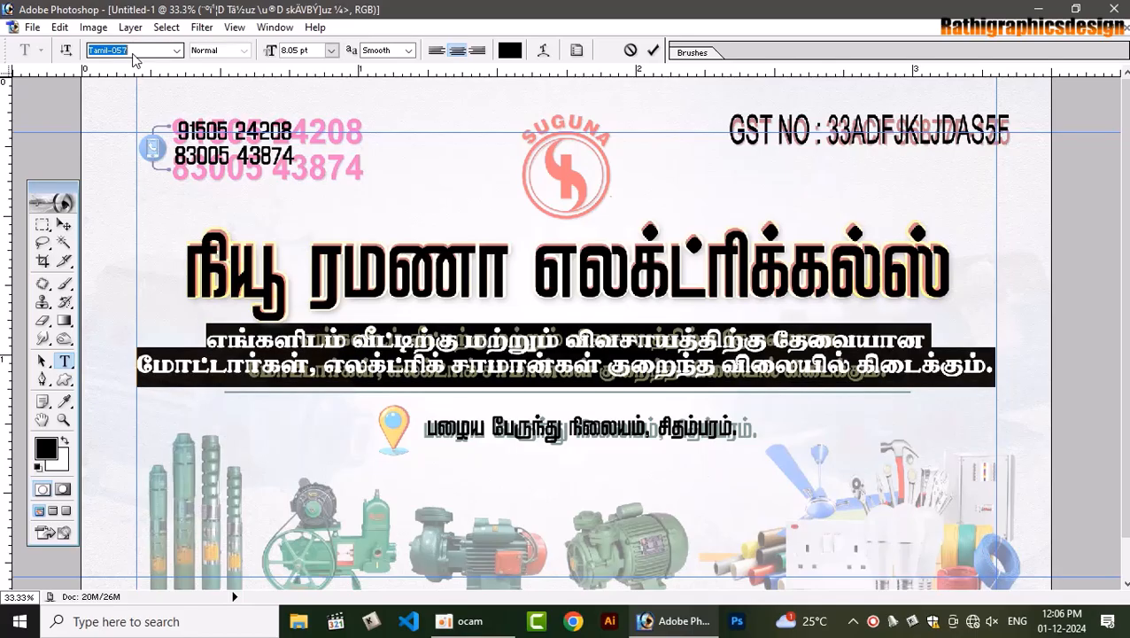
pyautogui.press('Down')
# Scale the description paragraph to 75.7% width and 113.3% height over the faded lines
pyautogui.click(63, 225)
pyautogui.hotkey('ctrl', 't')
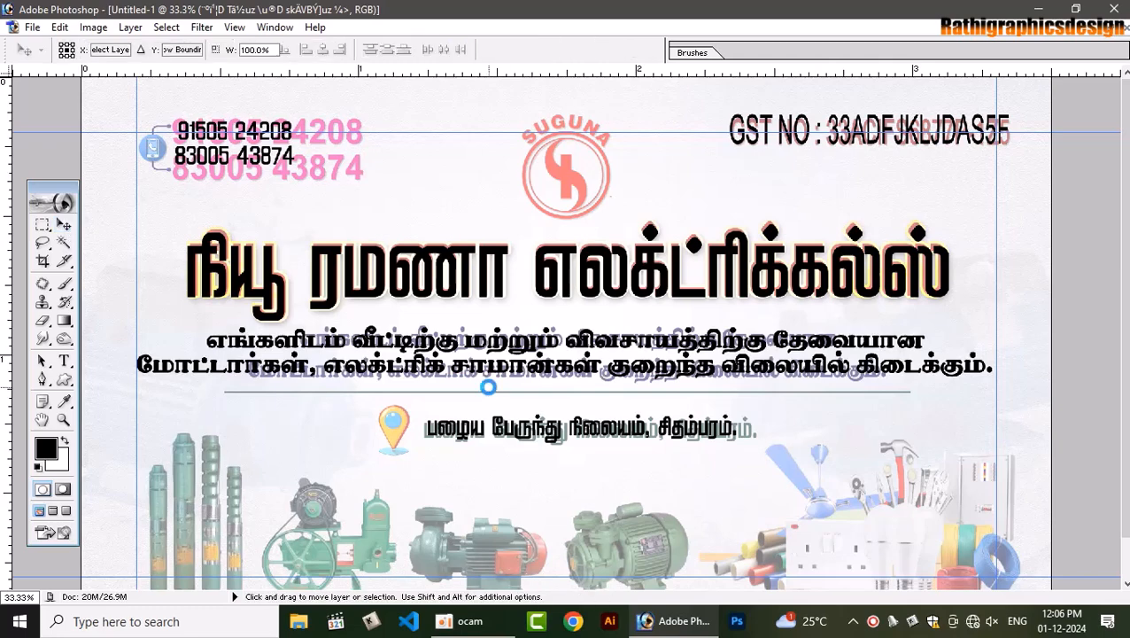
pyautogui.moveTo(133, 371); pyautogui.dragTo(240, 367)
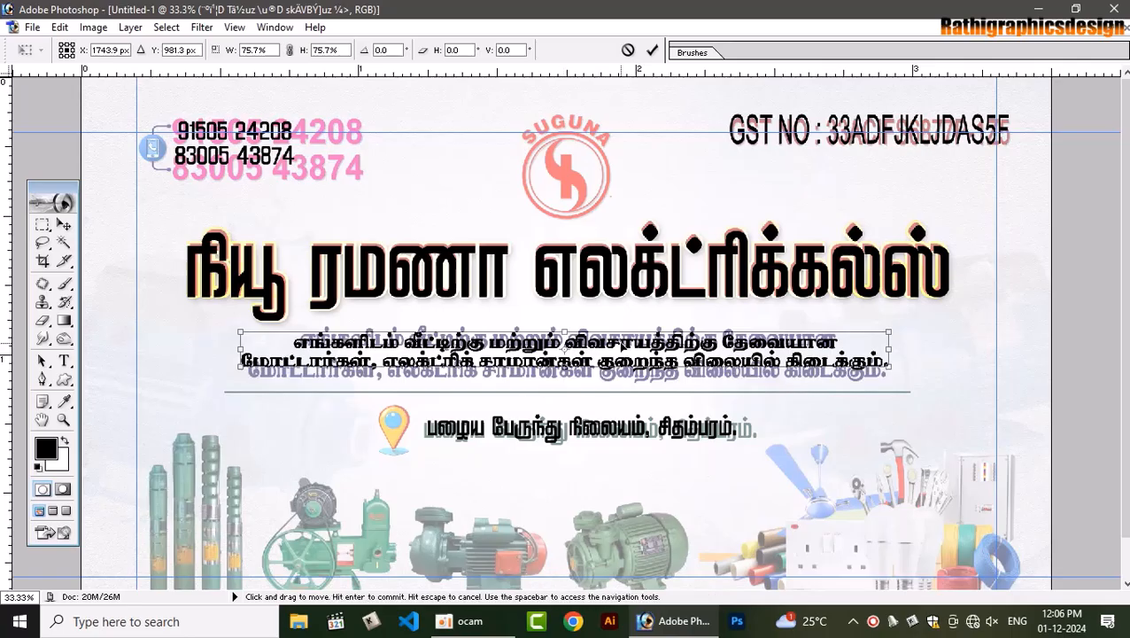
pyautogui.moveTo(590, 370); pyautogui.dragTo(590, 381)
pyautogui.moveTo(591, 333); pyautogui.dragTo(591, 322)
pyautogui.press('Return')
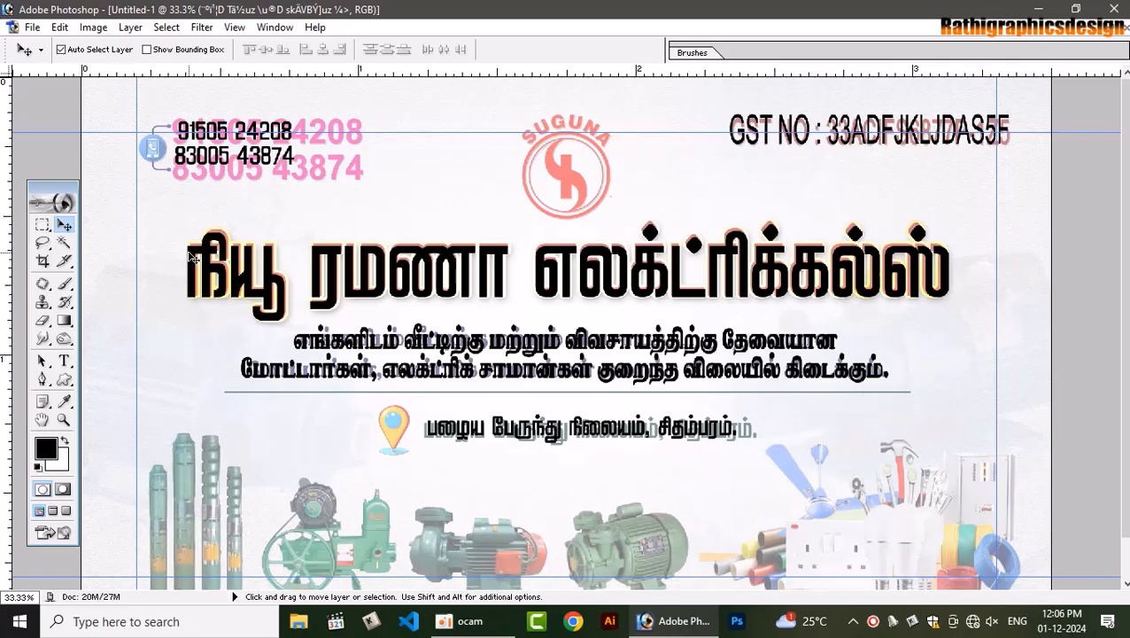
# Zoom to the phone numbers and draw a rounded rectangle path around the phone icon
pyautogui.hotkey('ctrl', '+')
pyautogui.hotkey('ctrl', '+')
pyautogui.press('space')
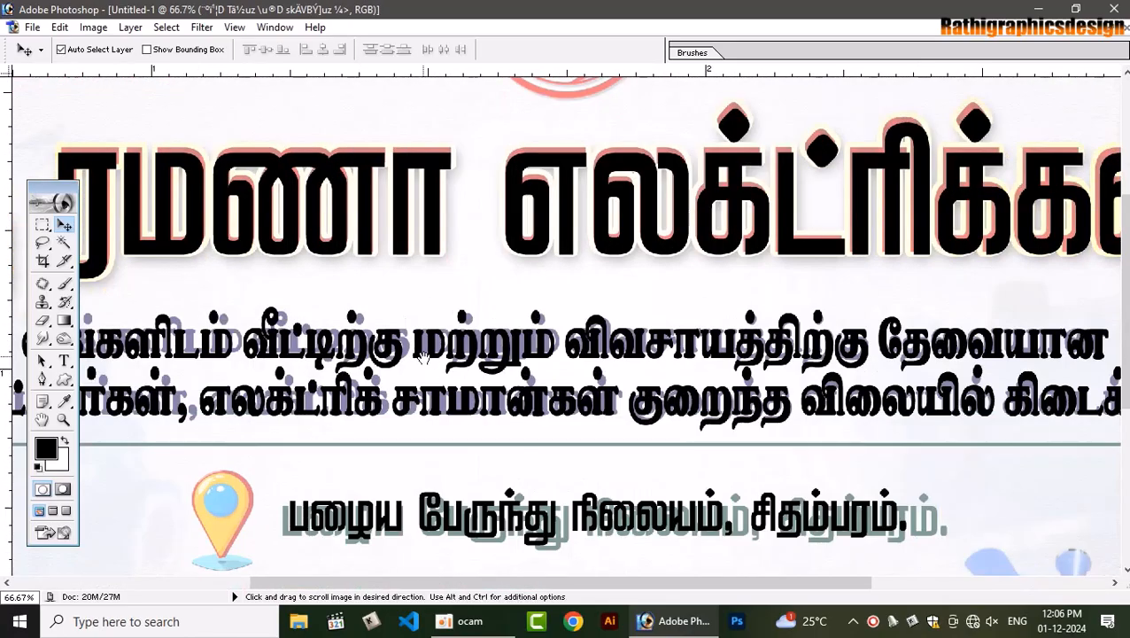
pyautogui.moveTo(299, 159); pyautogui.dragTo(635, 330)
pyautogui.moveTo(141, 193); pyautogui.dragTo(580, 320)
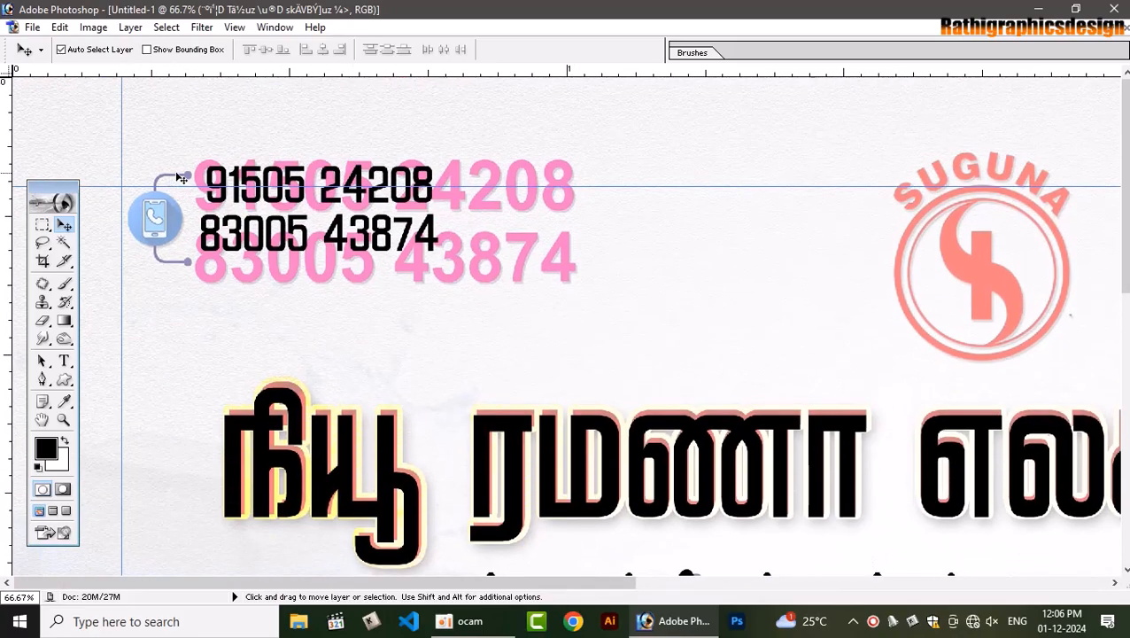
pyautogui.moveTo(61, 382); pyautogui.dragTo(115, 396)
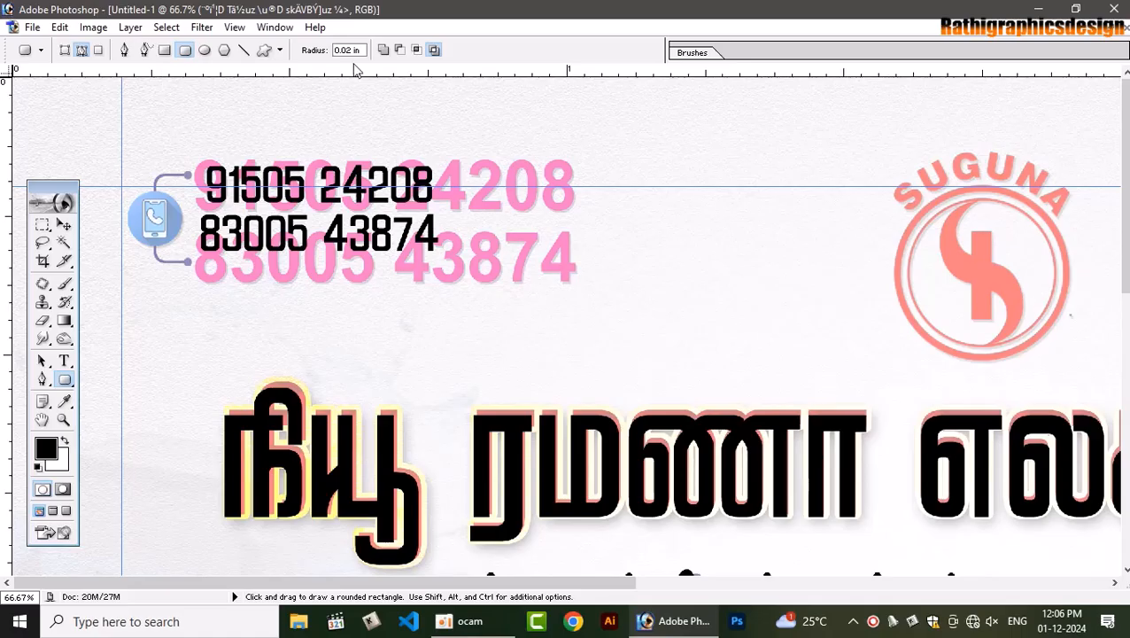
pyautogui.moveTo(145, 163); pyautogui.dragTo(226, 260)
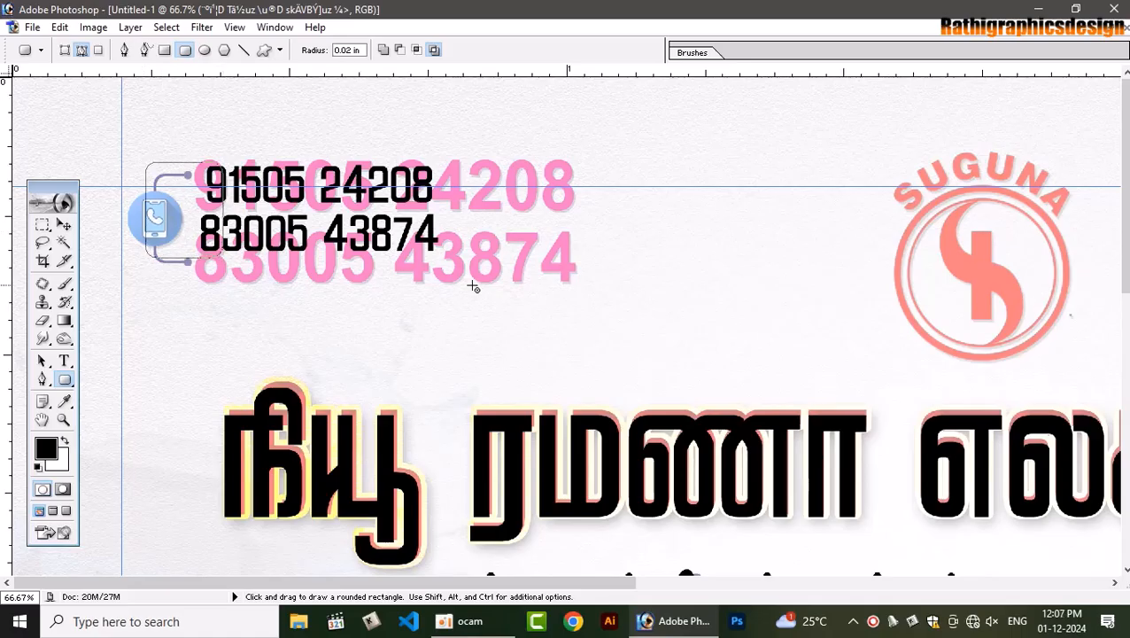
# On a new layer, stroke the rounded rectangle selection with a 10 px black outline
pyautogui.hotkey('ctrl', 'shift', 'n')
pyautogui.press('Return')
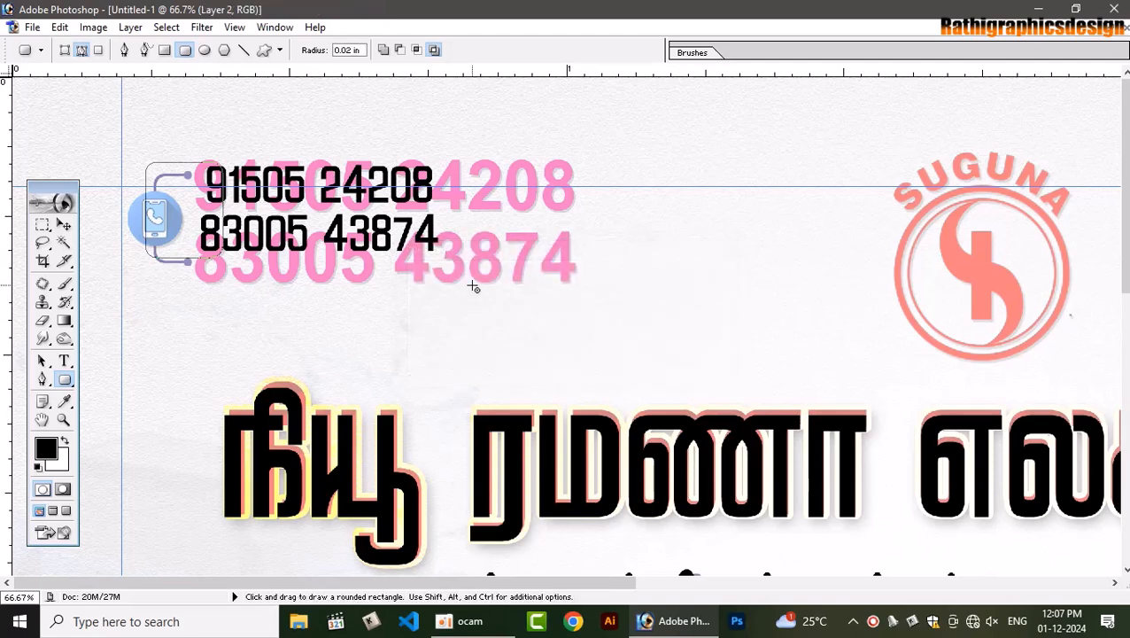
pyautogui.hotkey('ctrl', 'Return')
pyautogui.click(59, 27)
pyautogui.click(98, 308)
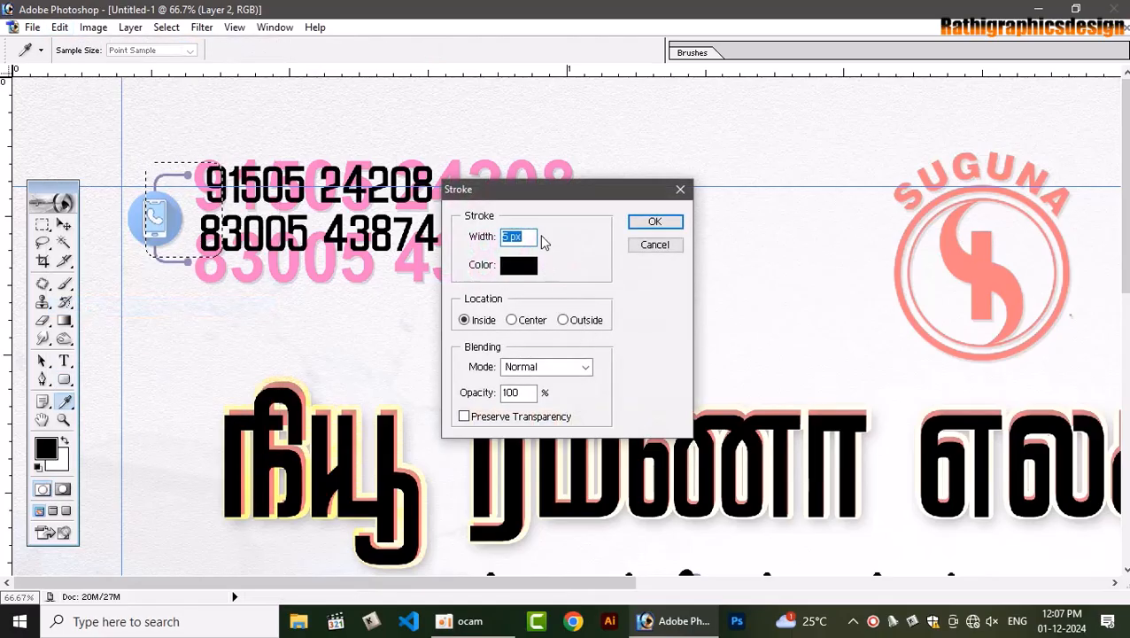
pyautogui.write('10')
pyautogui.press('Return')
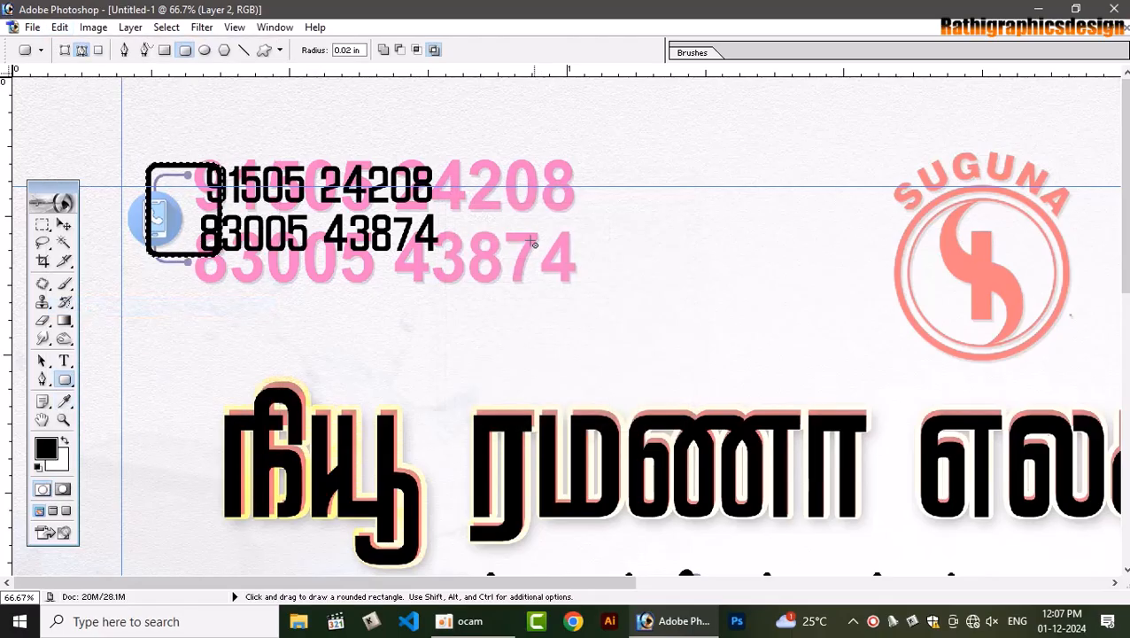
pyautogui.click(59, 27)
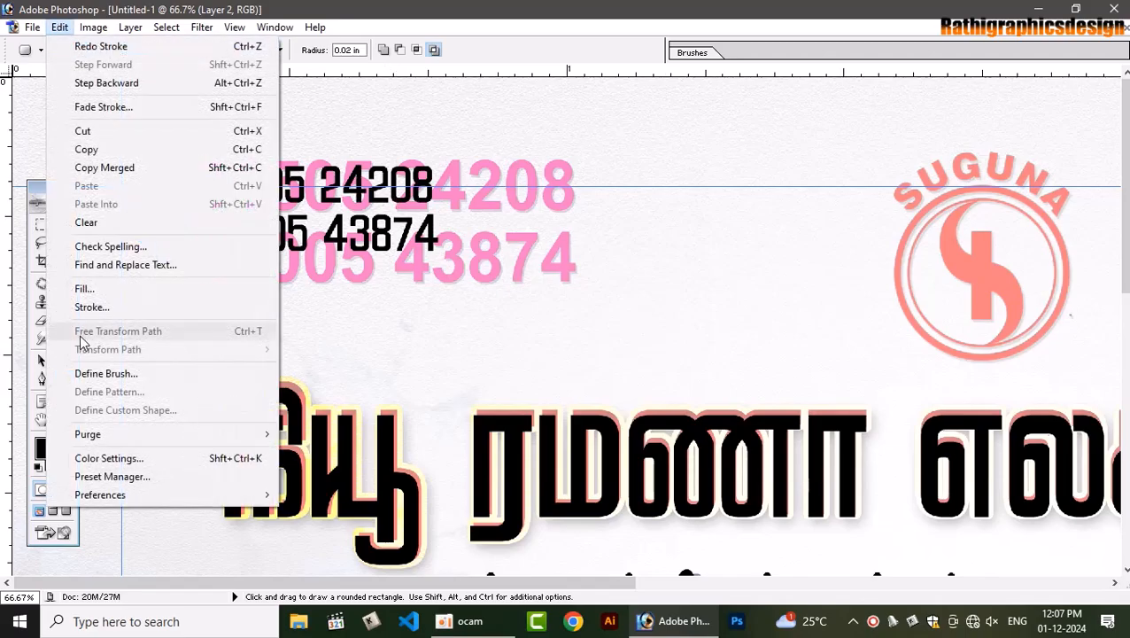
pyautogui.click(92, 307)
pyautogui.press('Return')
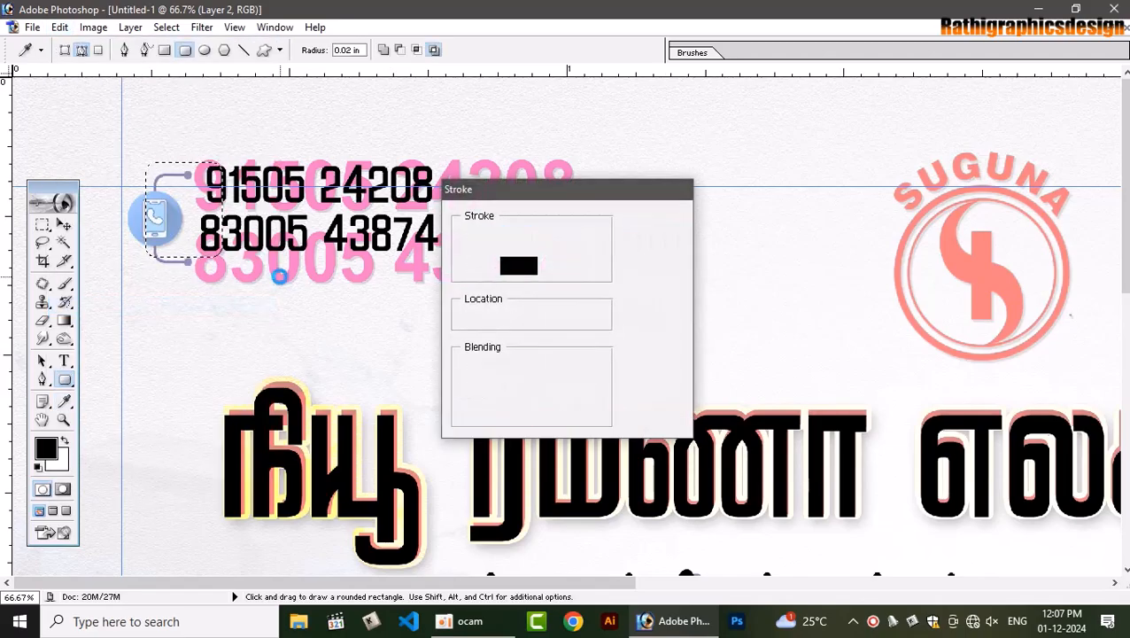
pyautogui.hotkey('ctrl', 'd')
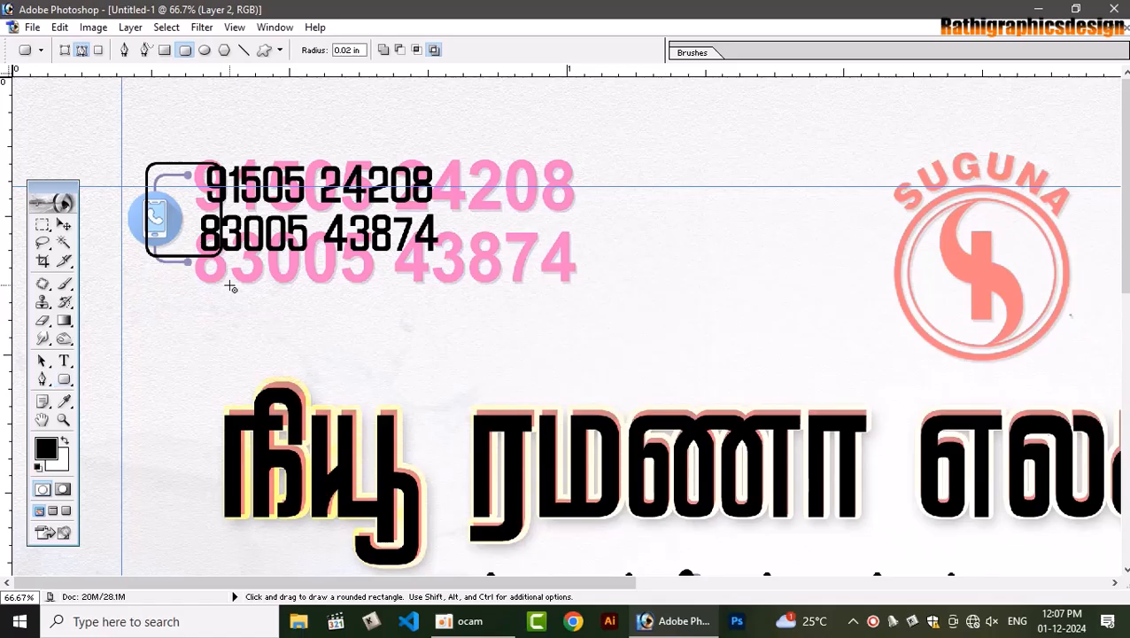
# Trim the outline to 91.3% height from the top
pyautogui.press('v')
pyautogui.hotkey('ctrl', 't')
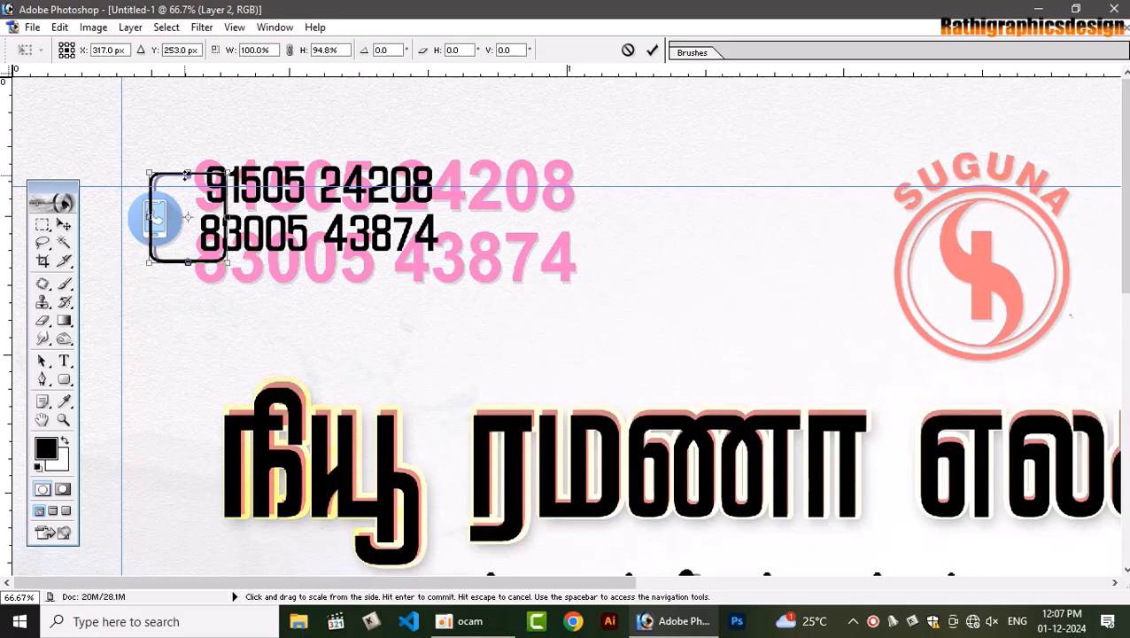
pyautogui.moveTo(187, 174); pyautogui.dragTo(187, 178)
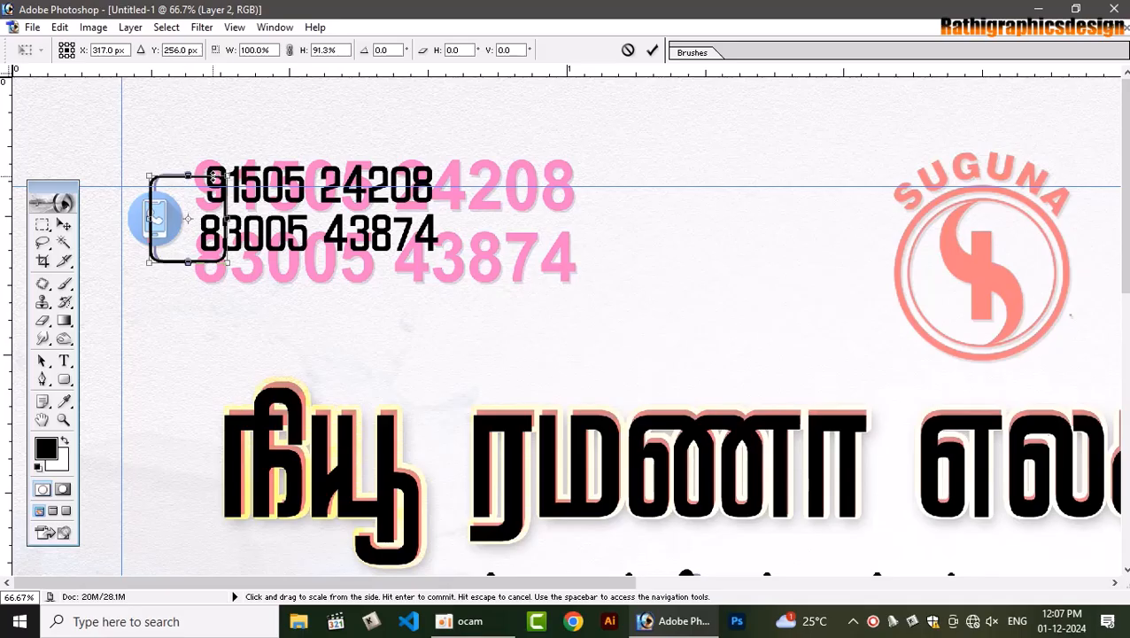
pyautogui.press('Return')
# Delete the outline's right part, leaving a left bracket around the phone icon
pyautogui.click(42, 224)
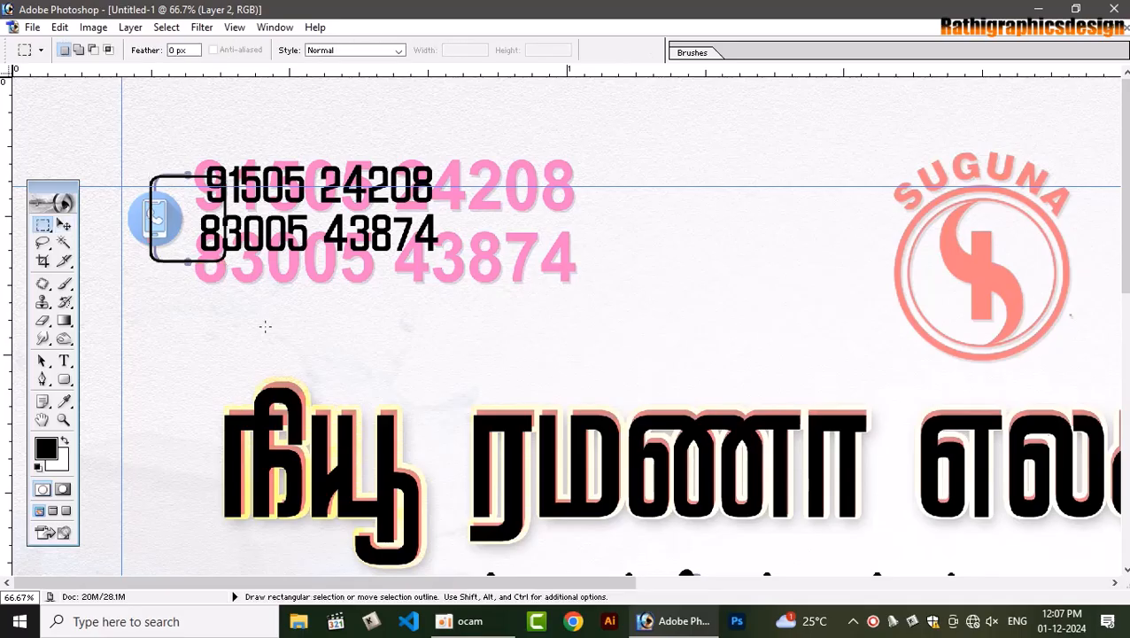
pyautogui.moveTo(268, 327)
pyautogui.mouseDown()
pyautogui.moveTo(186, 222)
pyautogui.moveTo(188, 151)
pyautogui.mouseUp()
pyautogui.press('Delete')
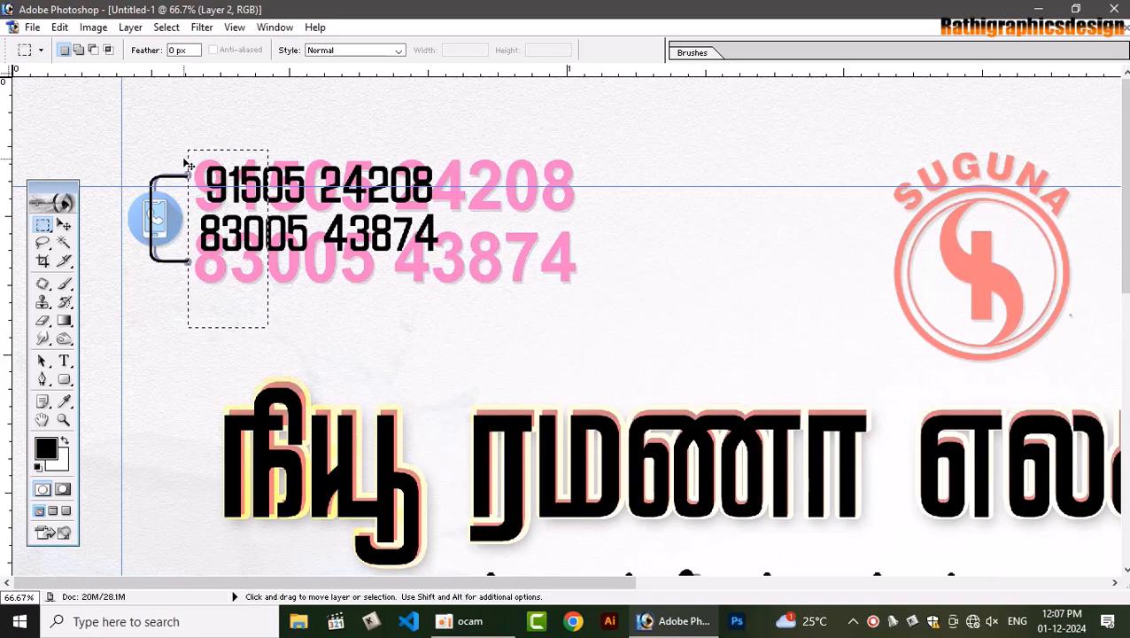
pyautogui.hotkey('ctrl', 'd')
# Draw a circle, fill it black on a new layer, and shrink the dot to about two-thirds size
pyautogui.press('v')
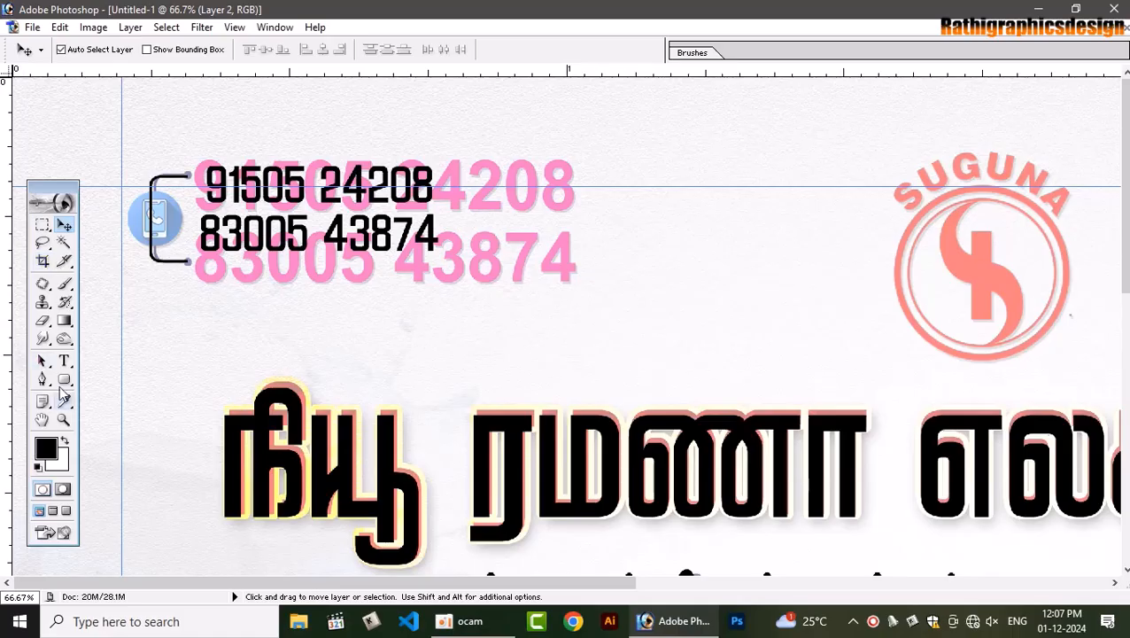
pyautogui.click(64, 379)
pyautogui.click(122, 412)
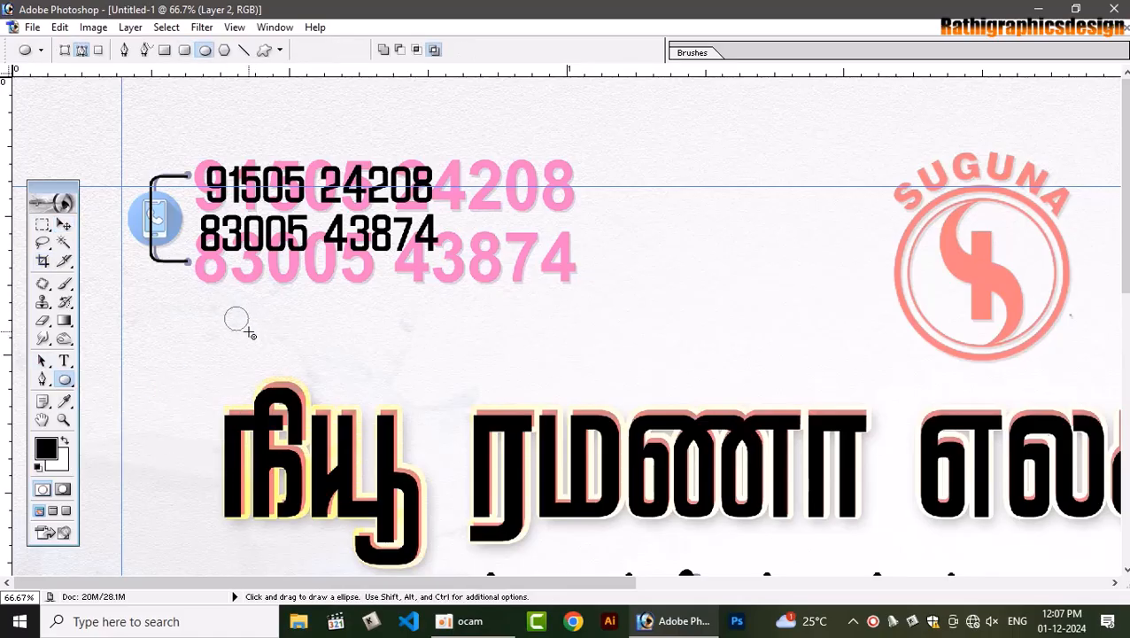
pyautogui.press('shift')
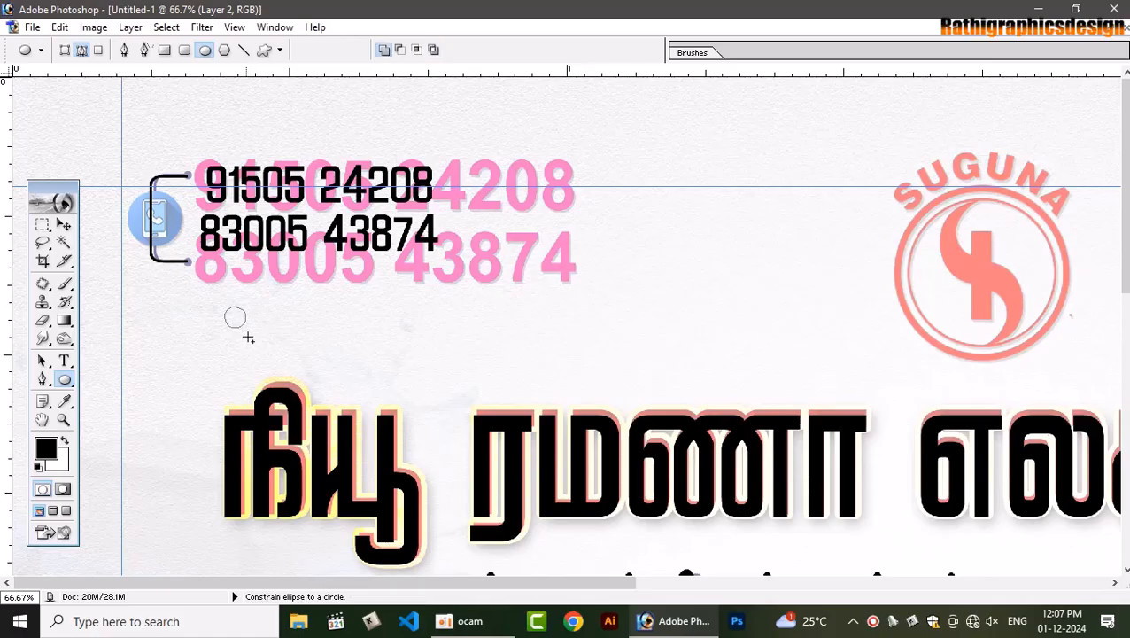
pyautogui.hotkey('ctrl', 'Return')
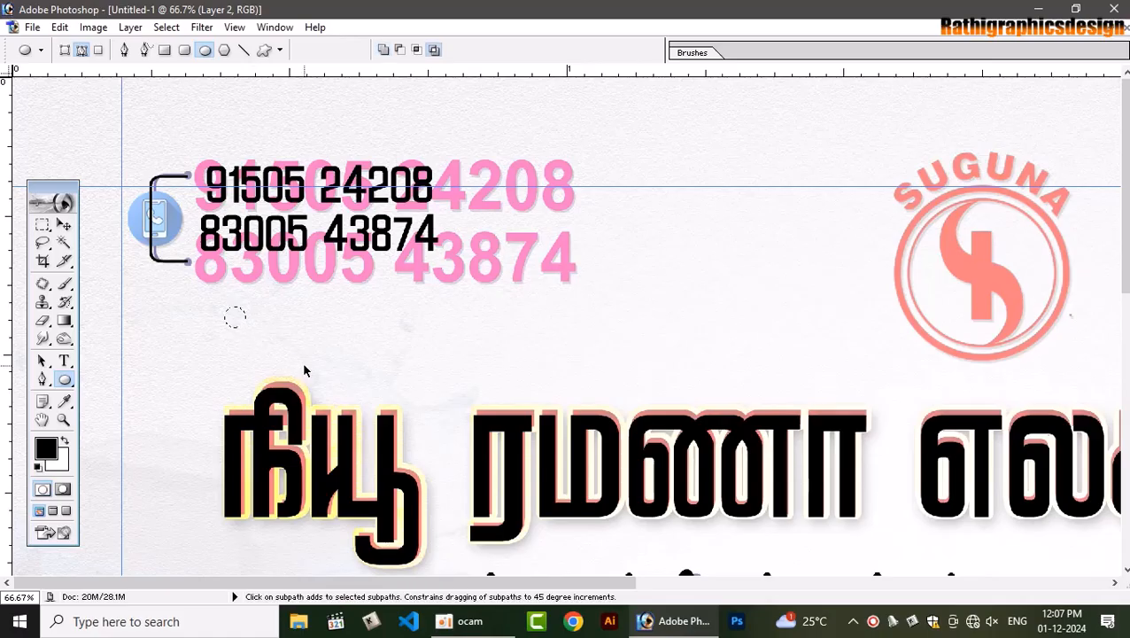
pyautogui.hotkey('ctrl', 'shift', 'n')
pyautogui.press('Return')
pyautogui.hotkey('alt', 'BackSpace')
pyautogui.hotkey('ctrl', 'd')
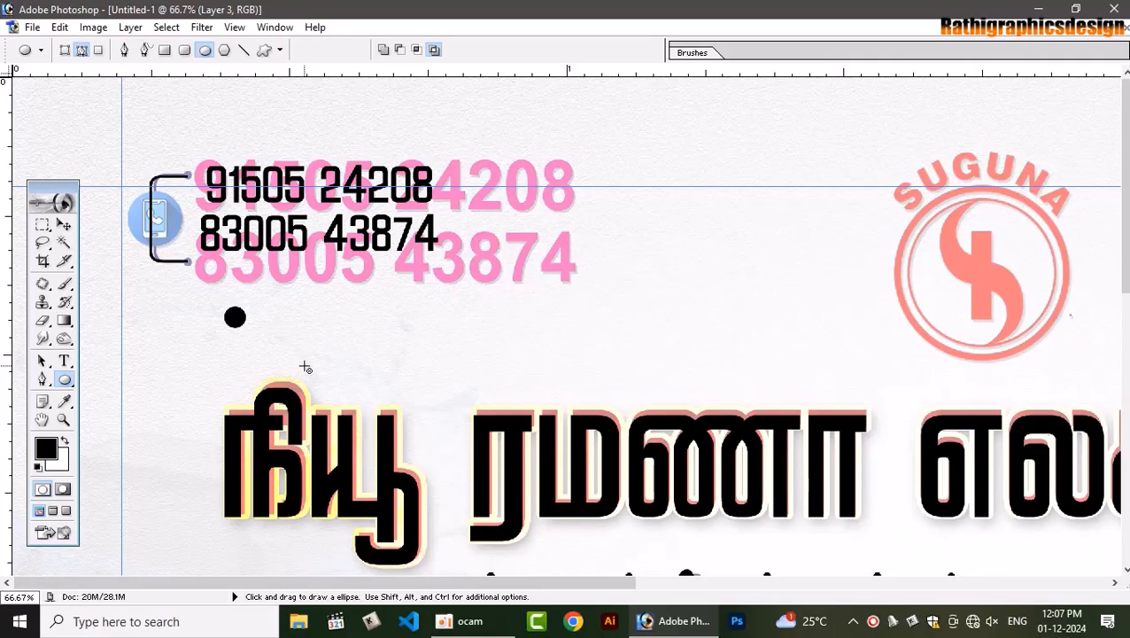
pyautogui.press('v')
pyautogui.hotkey('ctrl', 't')
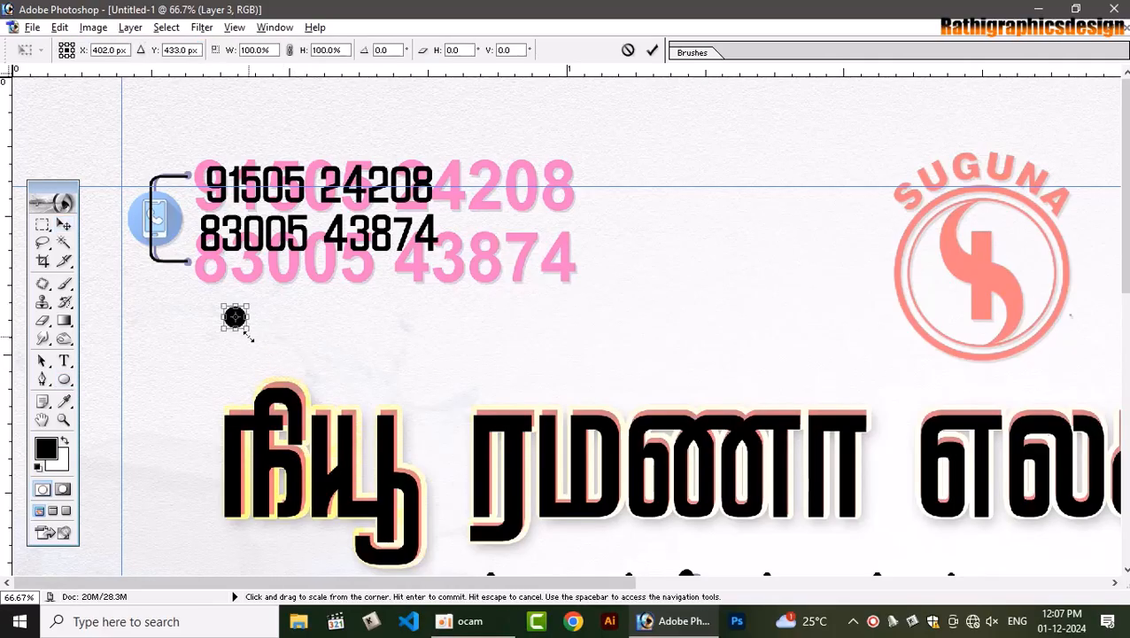
pyautogui.moveTo(247, 329); pyautogui.dragTo(191, 179)
pyautogui.press('Return')
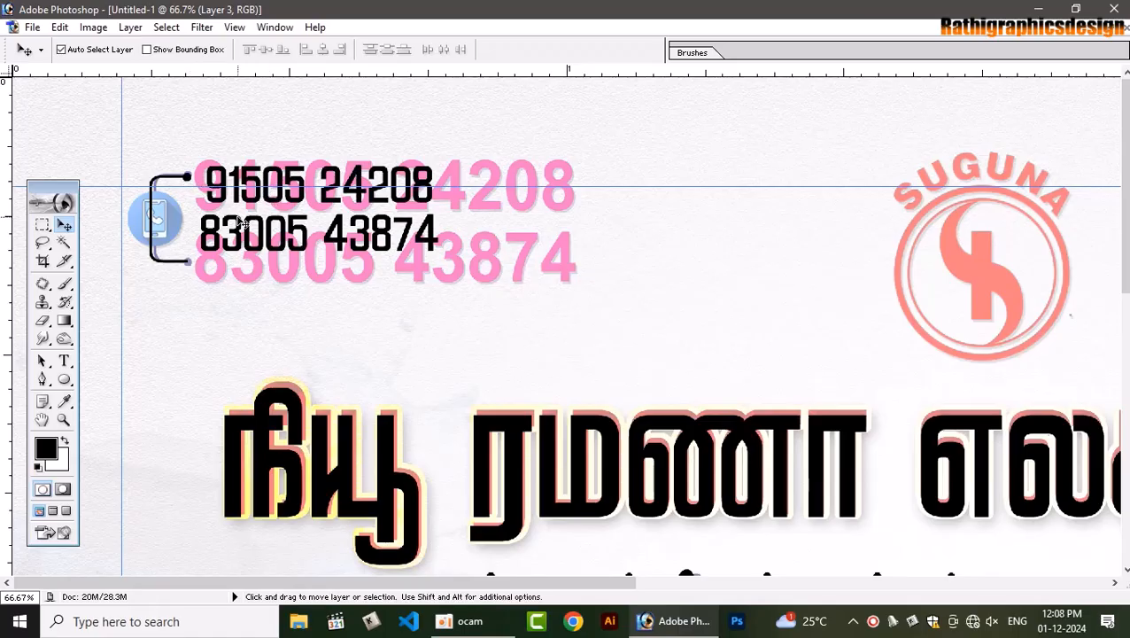
# Duplicate the black dot and move the copy to the bracket's bottom end
pyautogui.hotkey('ctrl', 'j')
pyautogui.hotkey('ctrl', 't')
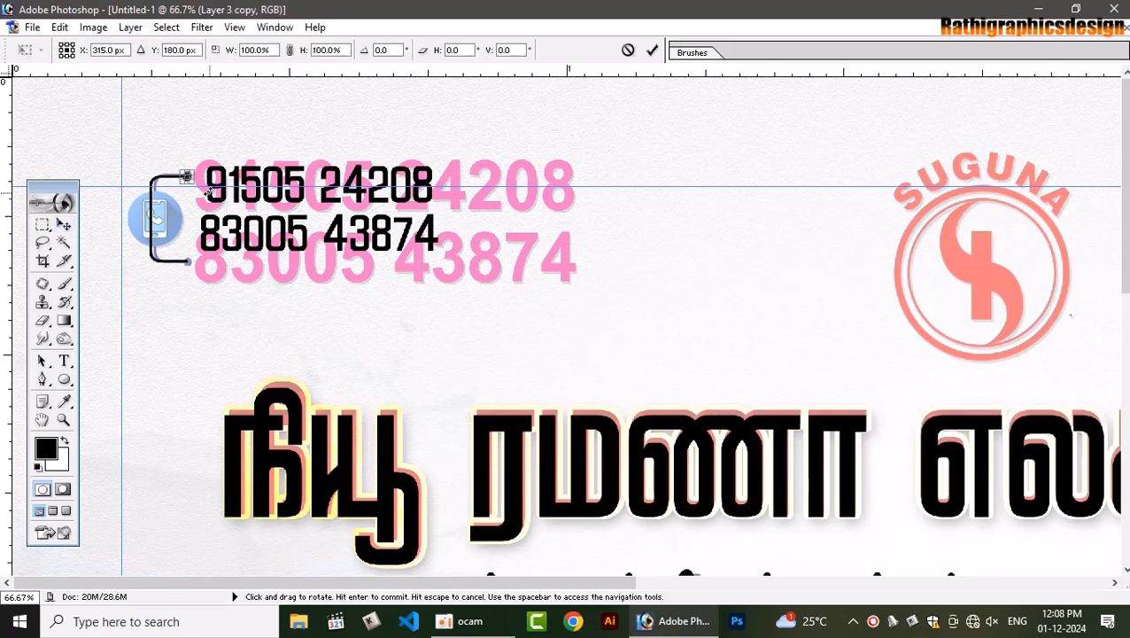
pyautogui.press('Down')
pyautogui.press('Down')
pyautogui.press('Down')
pyautogui.press('Down')
pyautogui.press('Down')
pyautogui.press('Down')
pyautogui.press('Down')
pyautogui.press('Down')
pyautogui.press('Down')
pyautogui.press('Down')
pyautogui.press('Down')
pyautogui.press('Down')
pyautogui.press('Down')
pyautogui.press('Down')
pyautogui.press('Down')
pyautogui.press('Down')
pyautogui.press('Down')
pyautogui.press('Down')
pyautogui.press('Down')
pyautogui.press('Down')
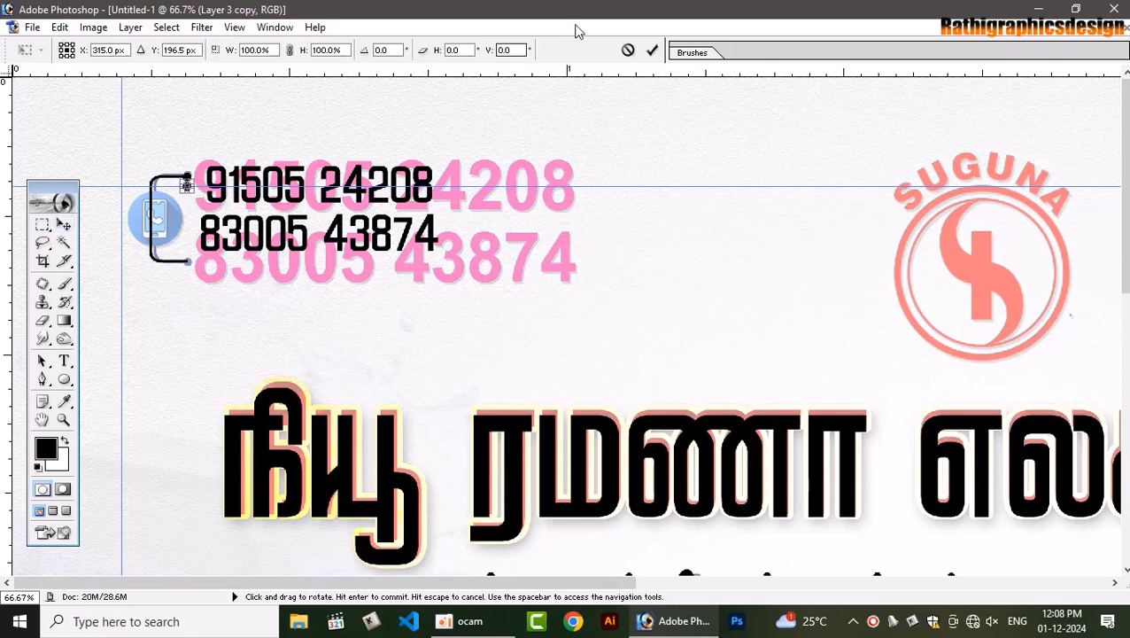
pyautogui.click(650, 51)
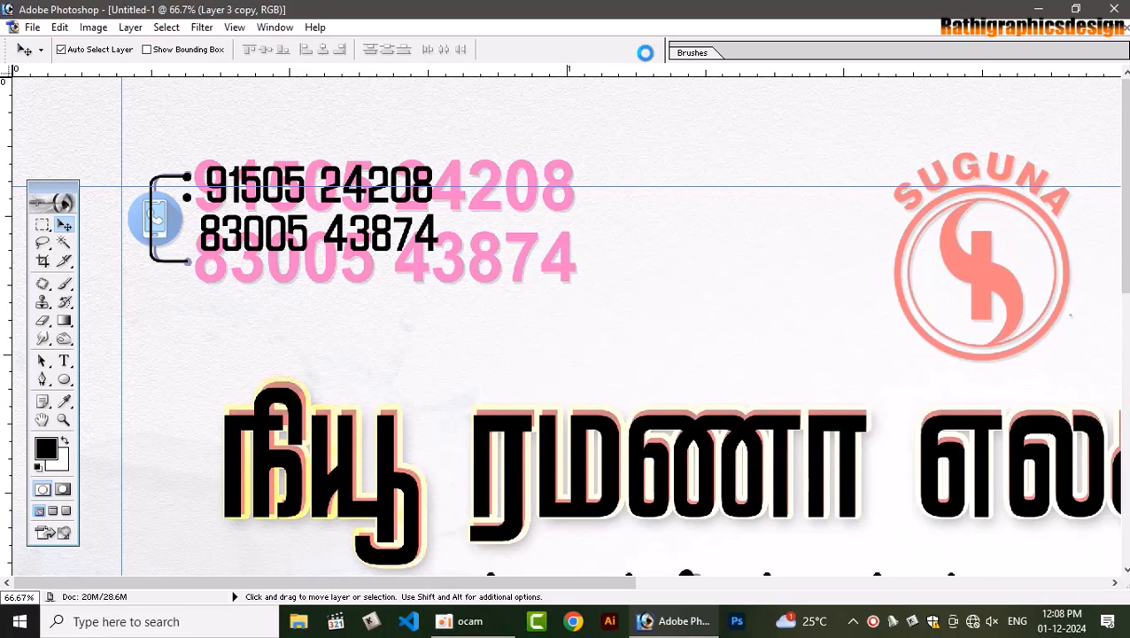
pyautogui.hotkey('shift', 'Down')
pyautogui.hotkey('shift', 'Down')
pyautogui.hotkey('shift', 'Down')
pyautogui.hotkey('shift', 'Down')
pyautogui.hotkey('shift', 'Down')
pyautogui.hotkey('shift', 'Down')
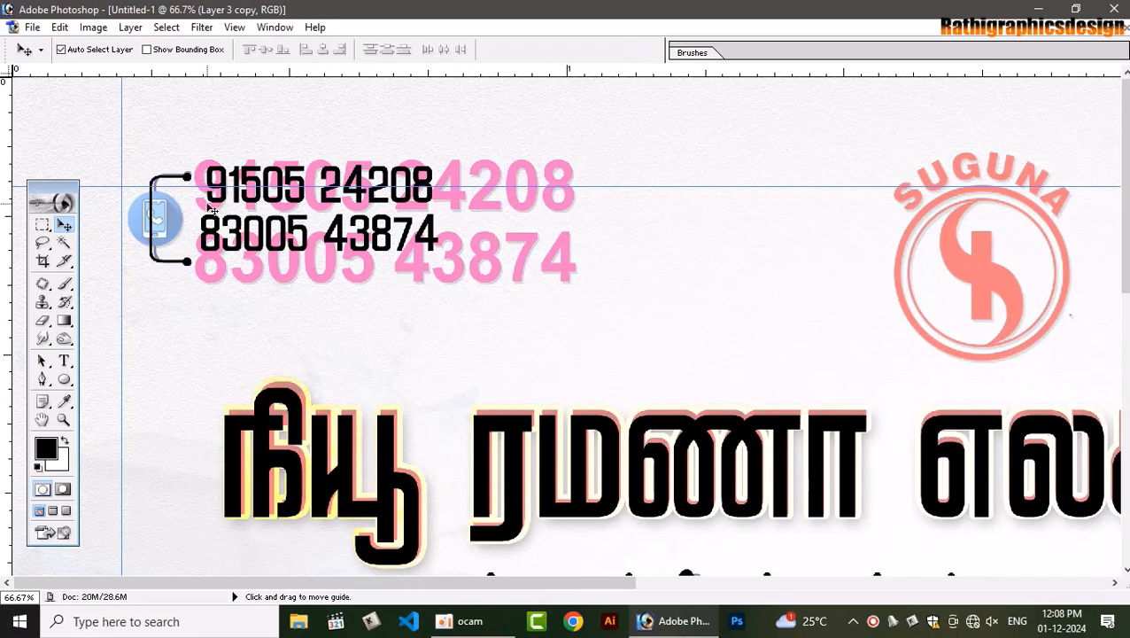
# Check the layers under the bracket and try moving it, undoing both attempts
pyautogui.rightClick(152, 199)
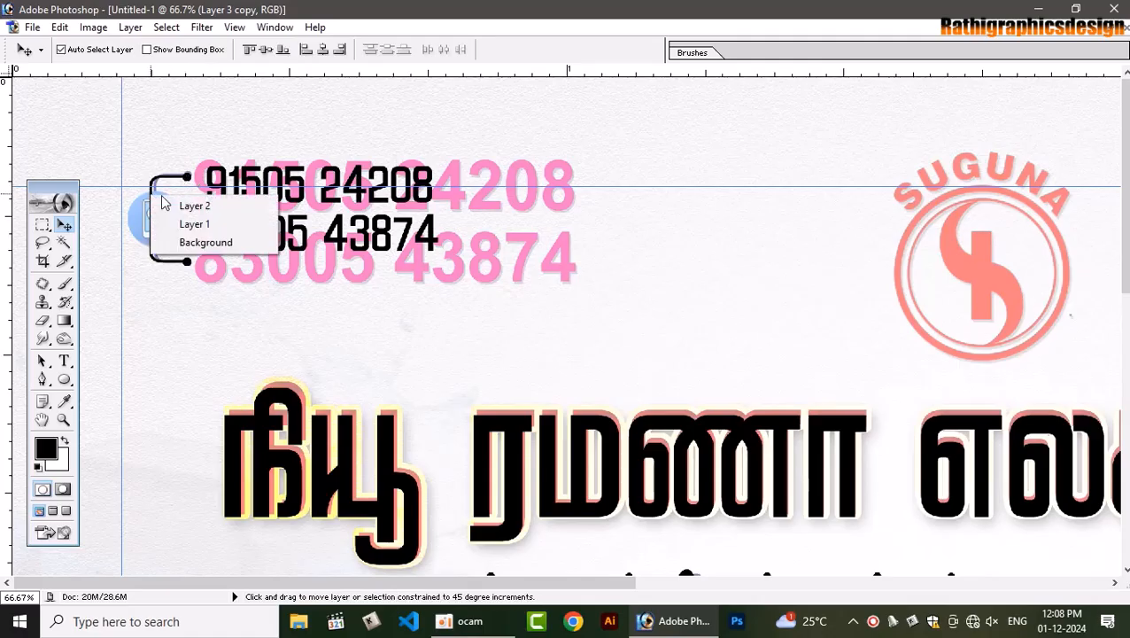
pyautogui.press('Escape')
pyautogui.moveTo(187, 175); pyautogui.dragTo(187, 146)
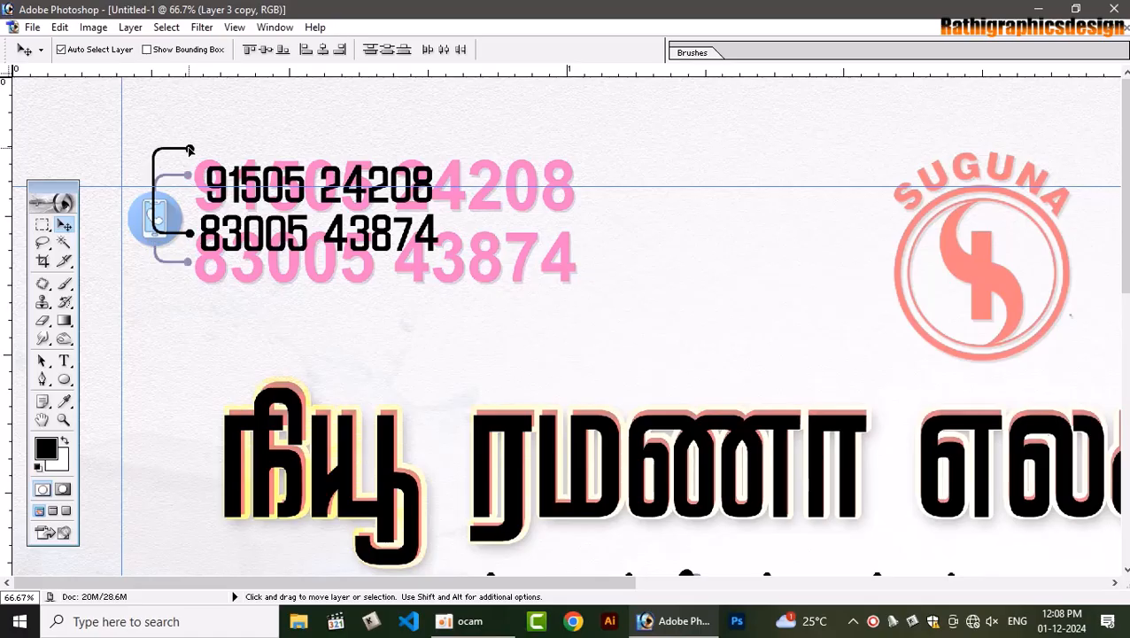
pyautogui.hotkey('ctrl', 'z')
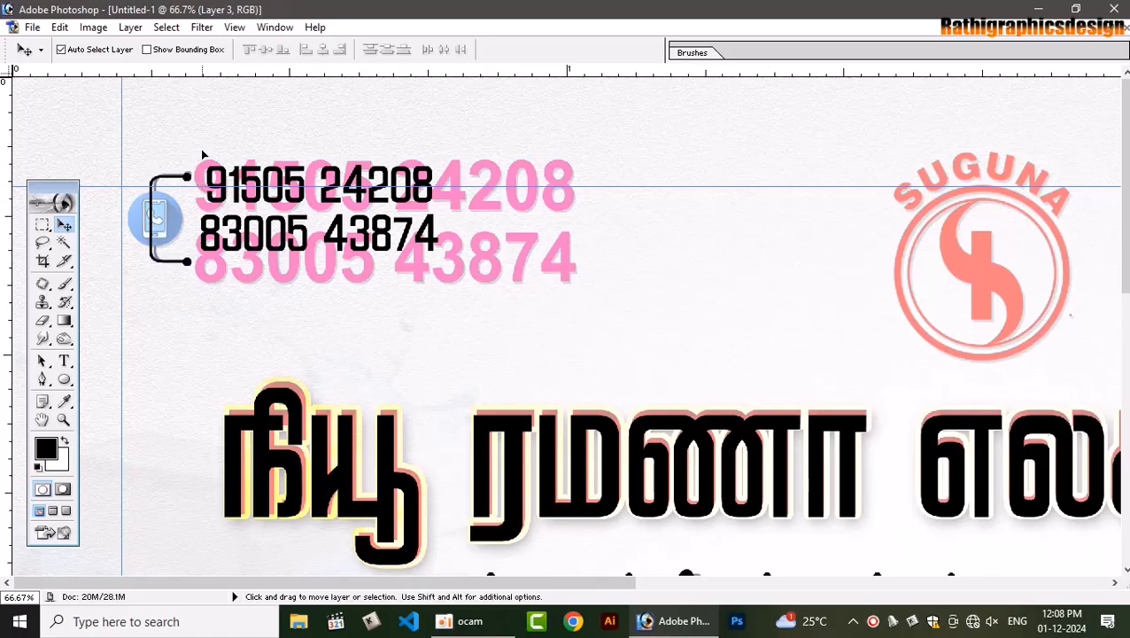
pyautogui.click(203, 155)
pyautogui.click(571, 245)
pyautogui.moveTo(187, 177); pyautogui.dragTo(190, 173)
pyautogui.hotkey('ctrl', 'z')
# Set the two phone numbers in Arial Bold
pyautogui.click(64, 361)
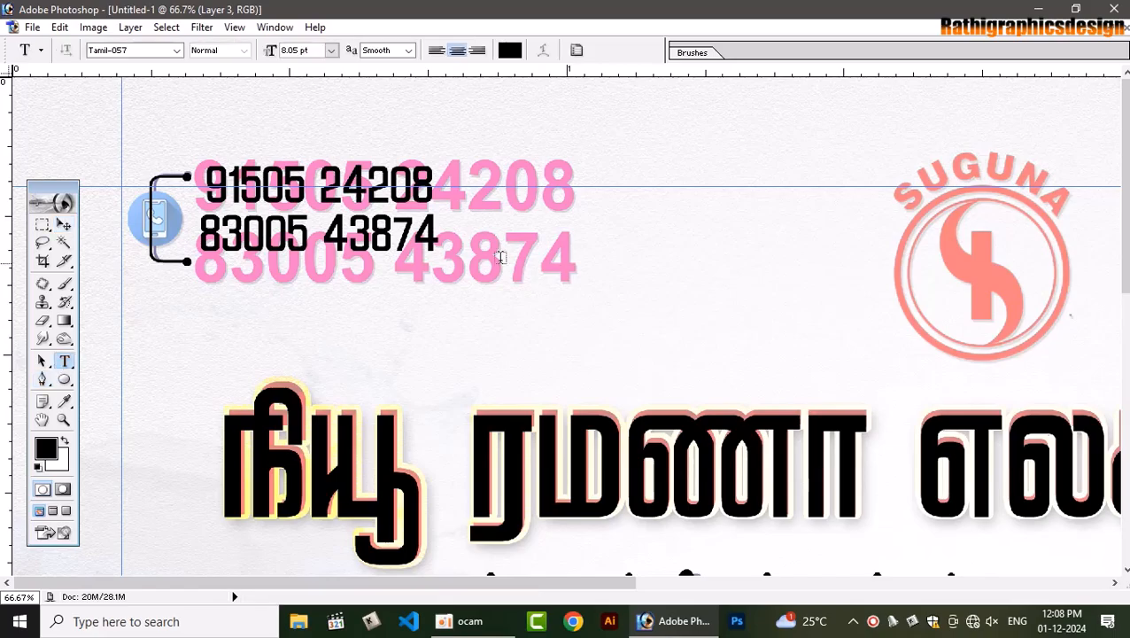
pyautogui.click(401, 233)
pyautogui.hotkey('ctrl', 'a')
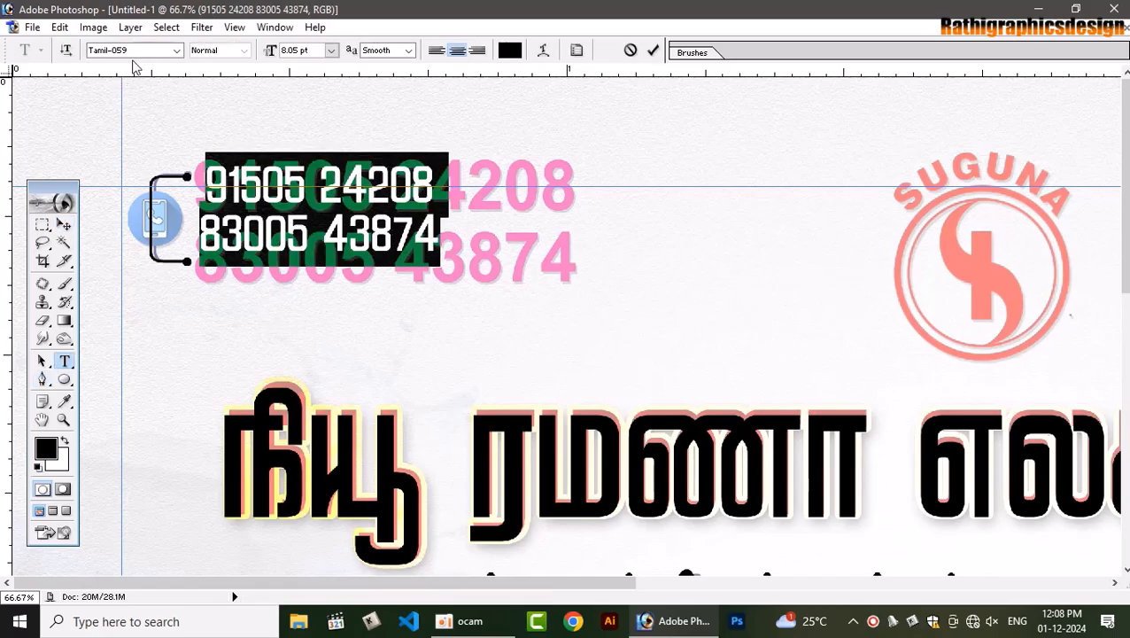
pyautogui.click(150, 51)
pyautogui.click(151, 50)
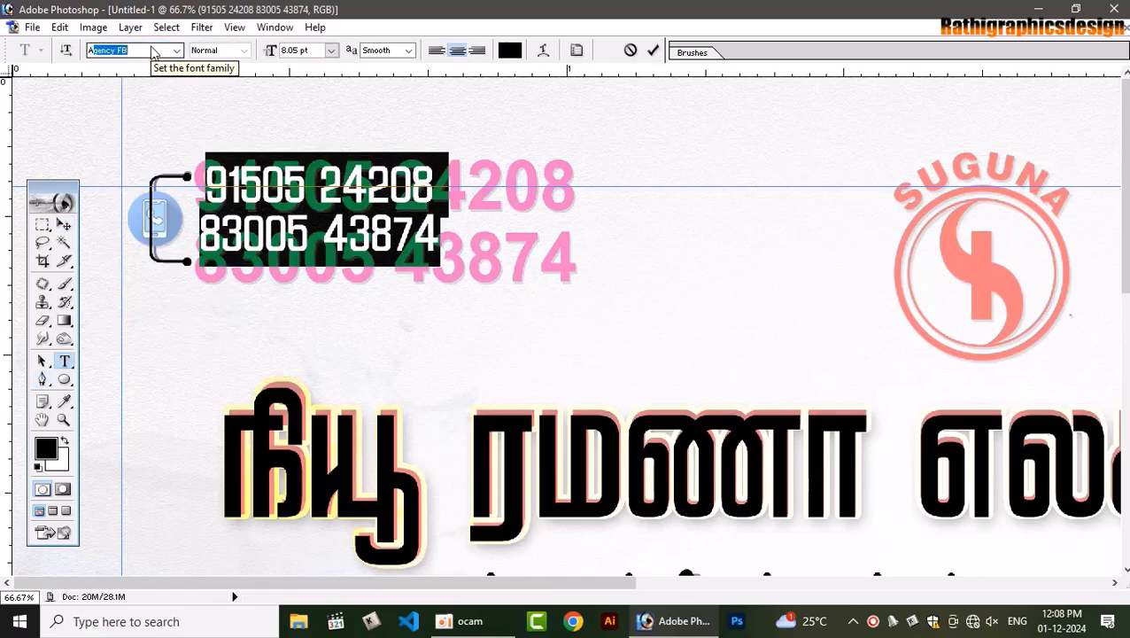
pyautogui.write('arial')
pyautogui.press('Return')
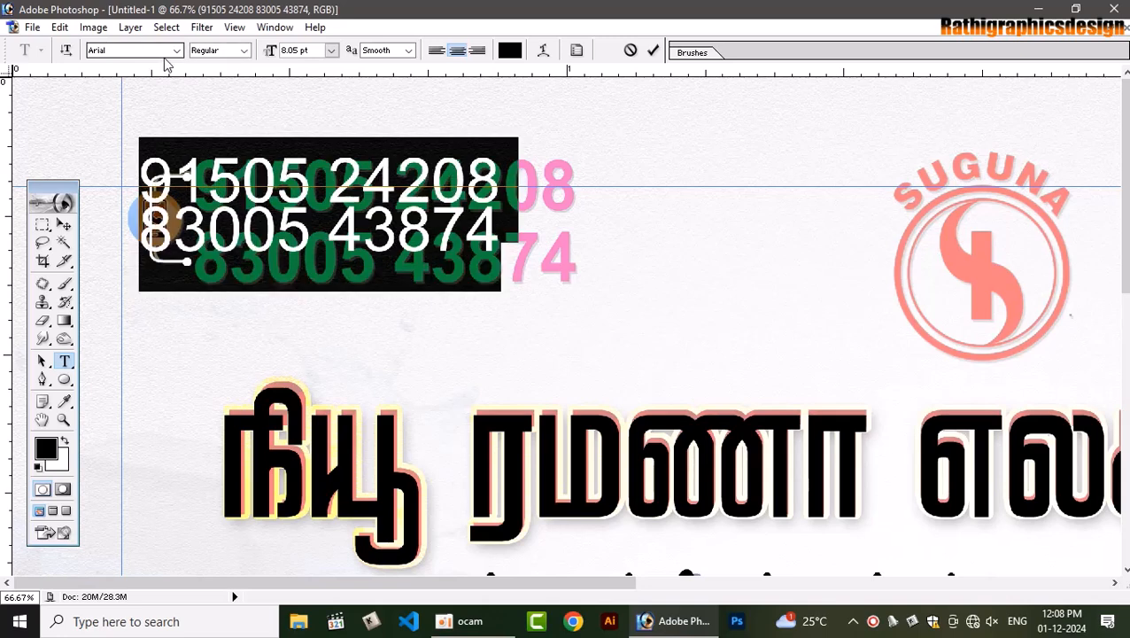
pyautogui.click(244, 50)
pyautogui.click(218, 102)
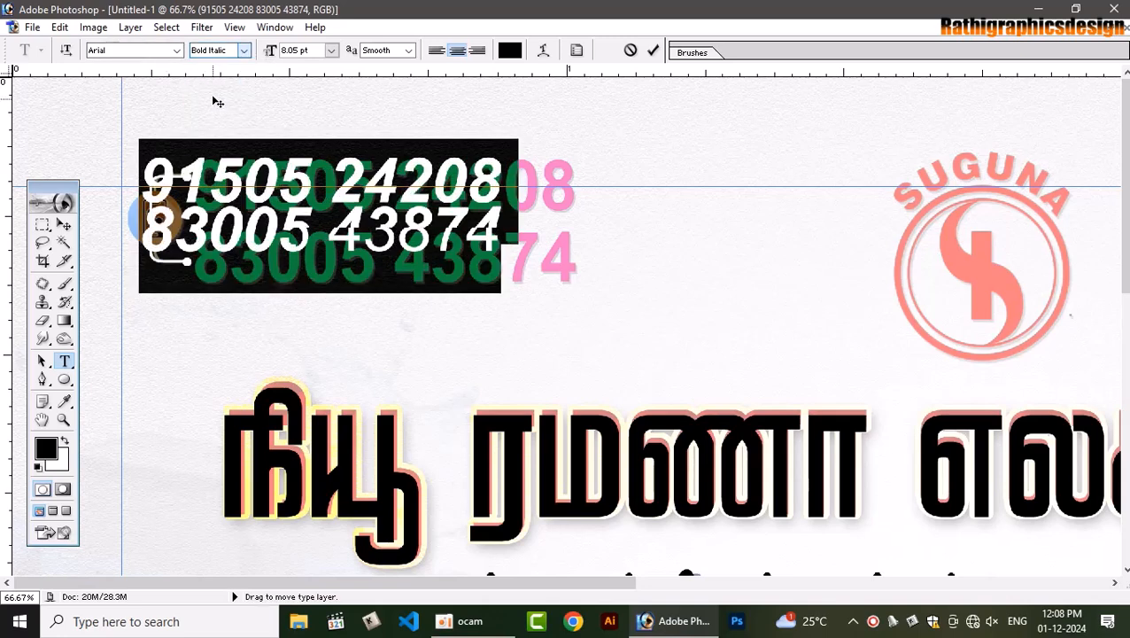
pyautogui.click(244, 51)
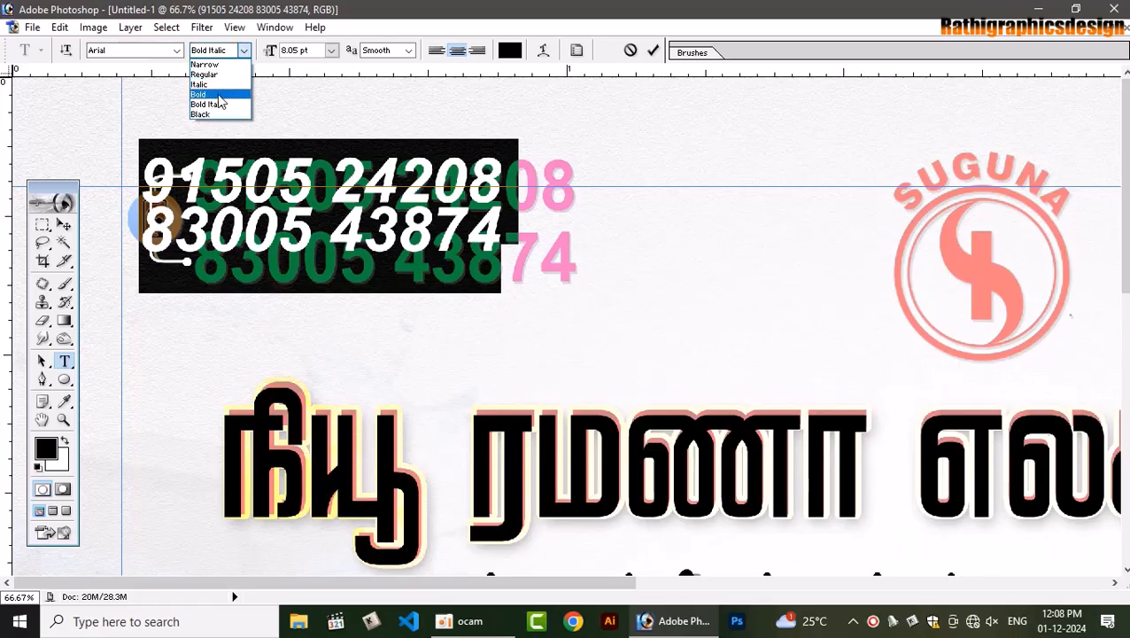
pyautogui.click(213, 93)
pyautogui.click(64, 225)
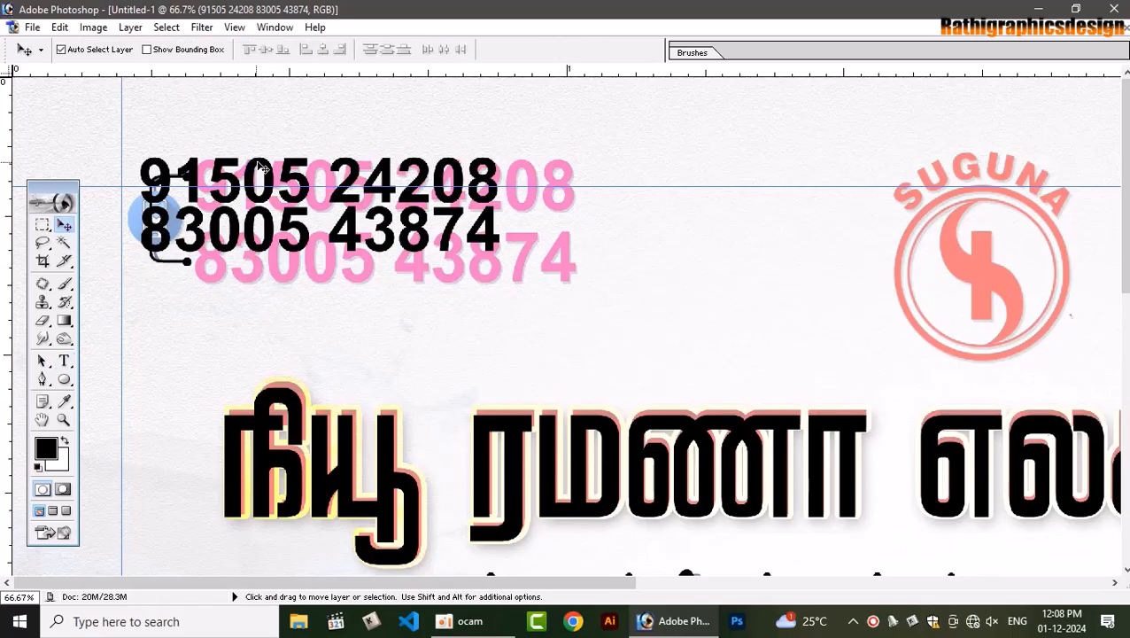
# Shift the phone numbers right beside the bracket and enlarge them
pyautogui.moveTo(259, 166); pyautogui.dragTo(310, 166)
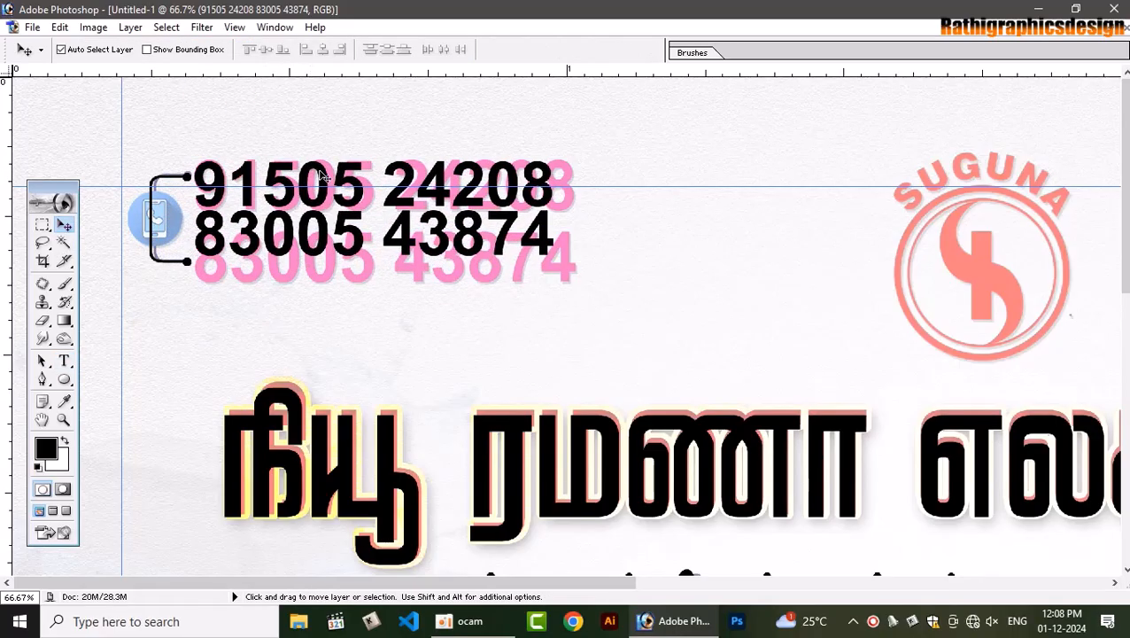
pyautogui.hotkey('ctrl', 't')
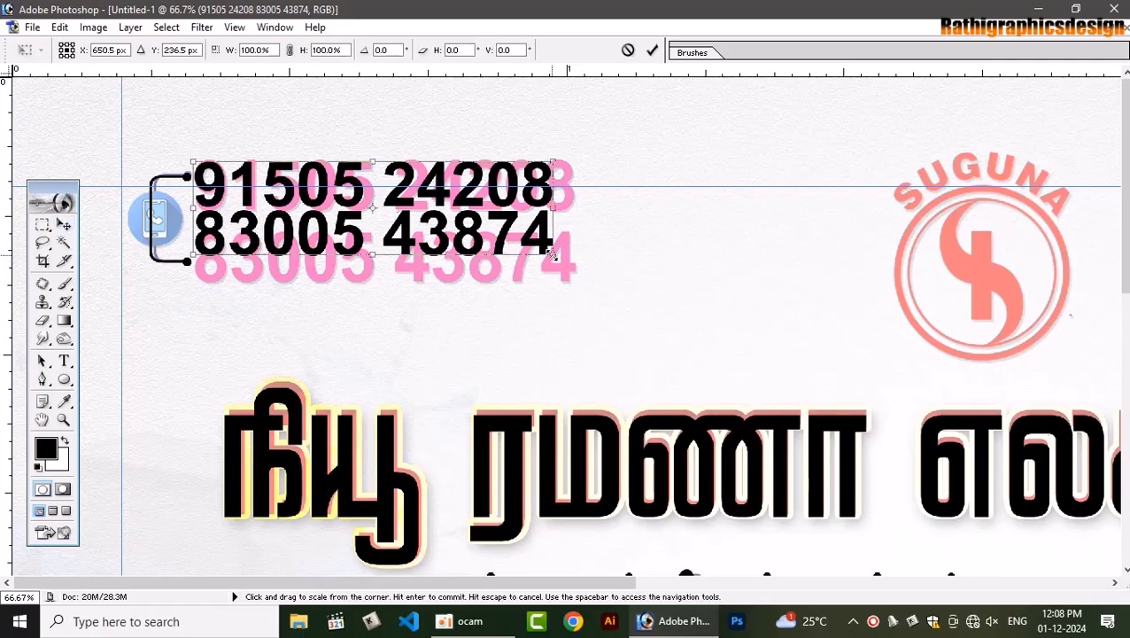
pyautogui.moveTo(552, 254); pyautogui.dragTo(571, 285)
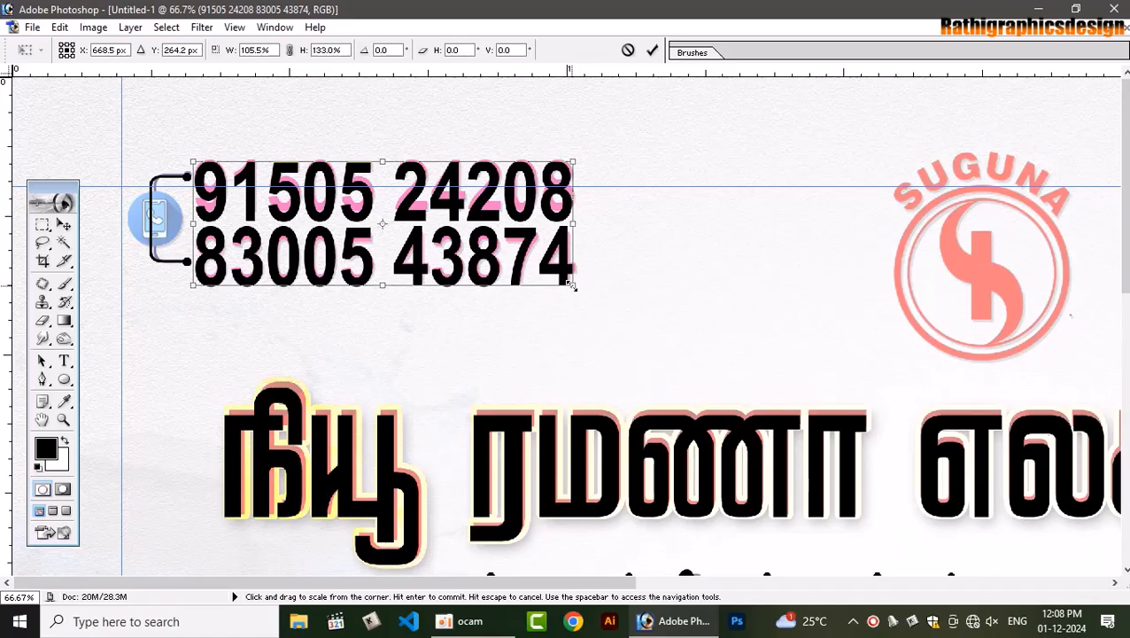
pyautogui.press('Return')
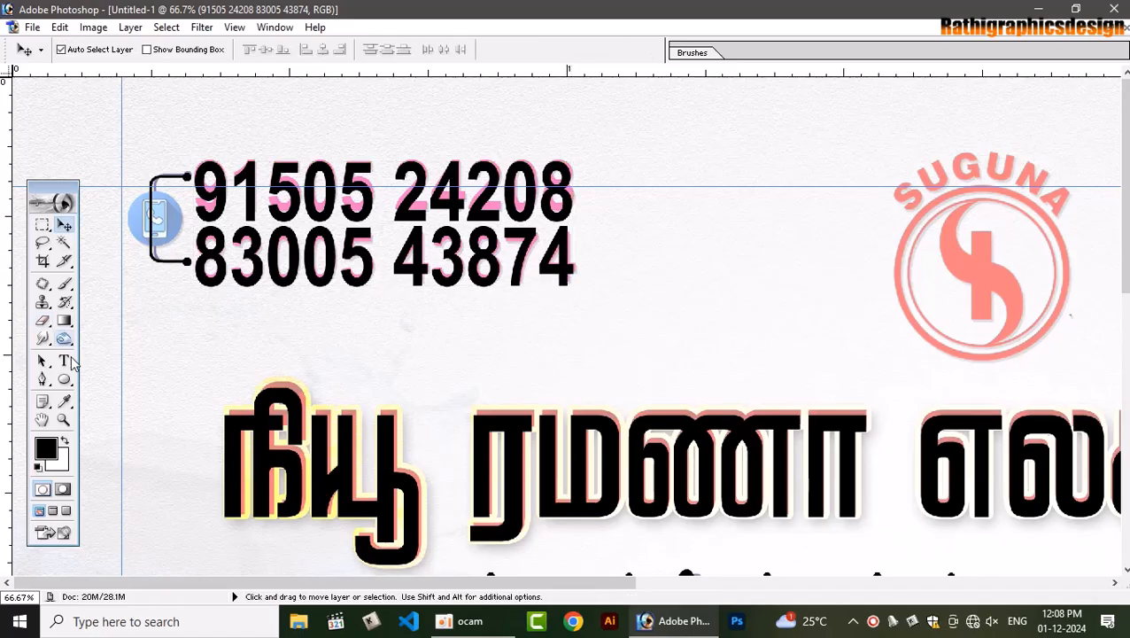
# Adjust the numbers' line spacing and squeeze them to about 90.5% height between the dots
pyautogui.click(64, 361)
pyautogui.click(300, 250)
pyautogui.hotkey('ctrl', 'a')
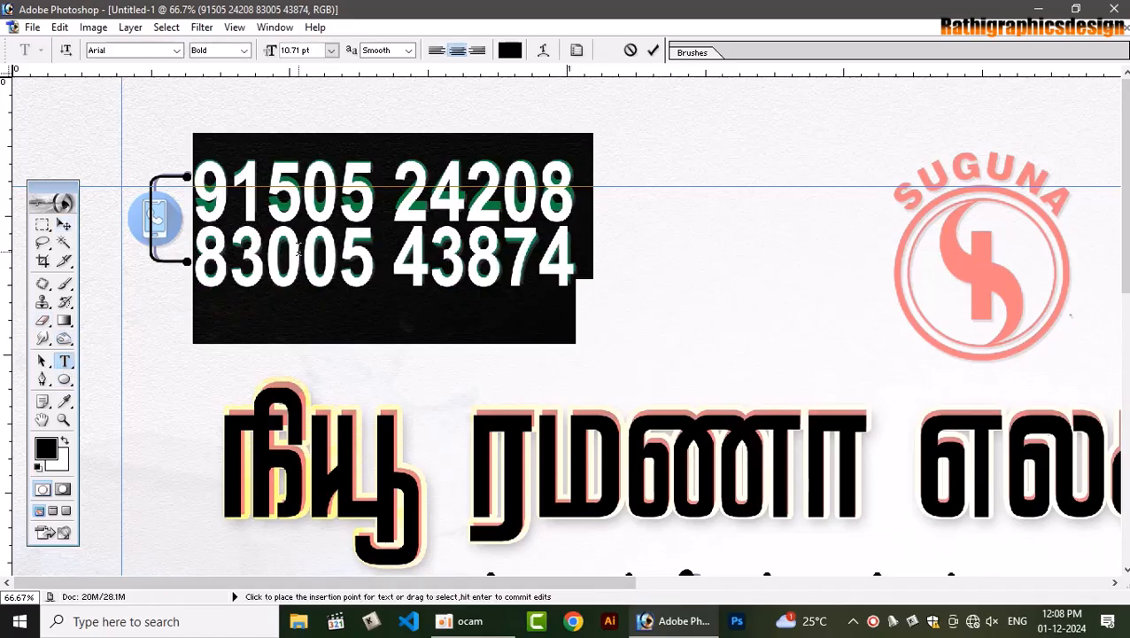
pyautogui.hotkey('alt', 'Down')
pyautogui.hotkey('alt', 'Down')
pyautogui.hotkey('alt', 'Up')
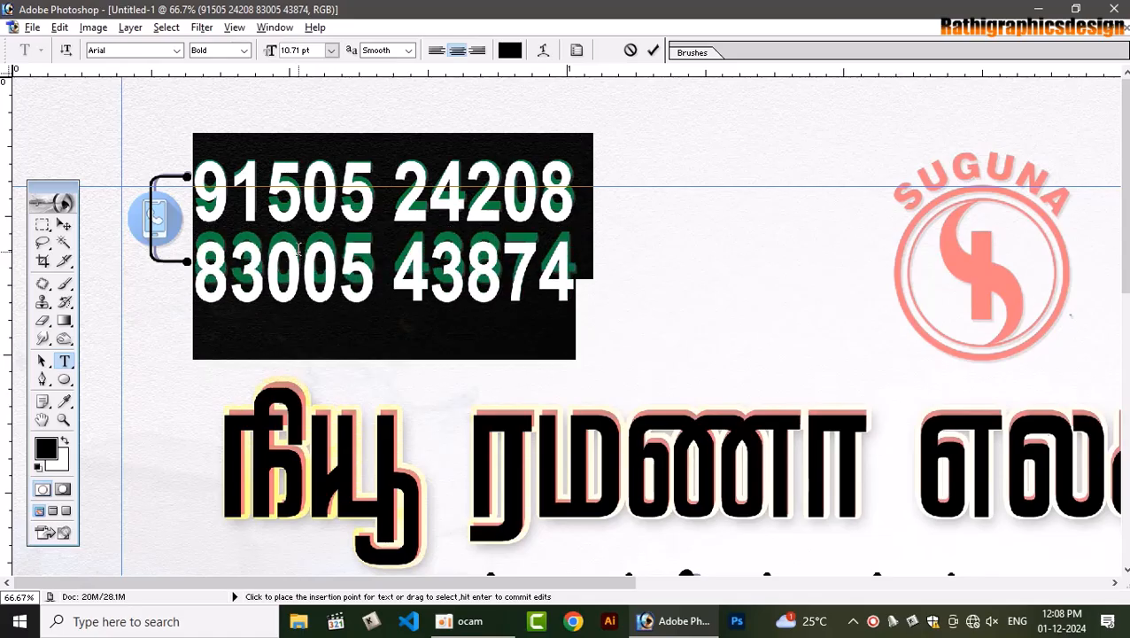
pyautogui.click(63, 224)
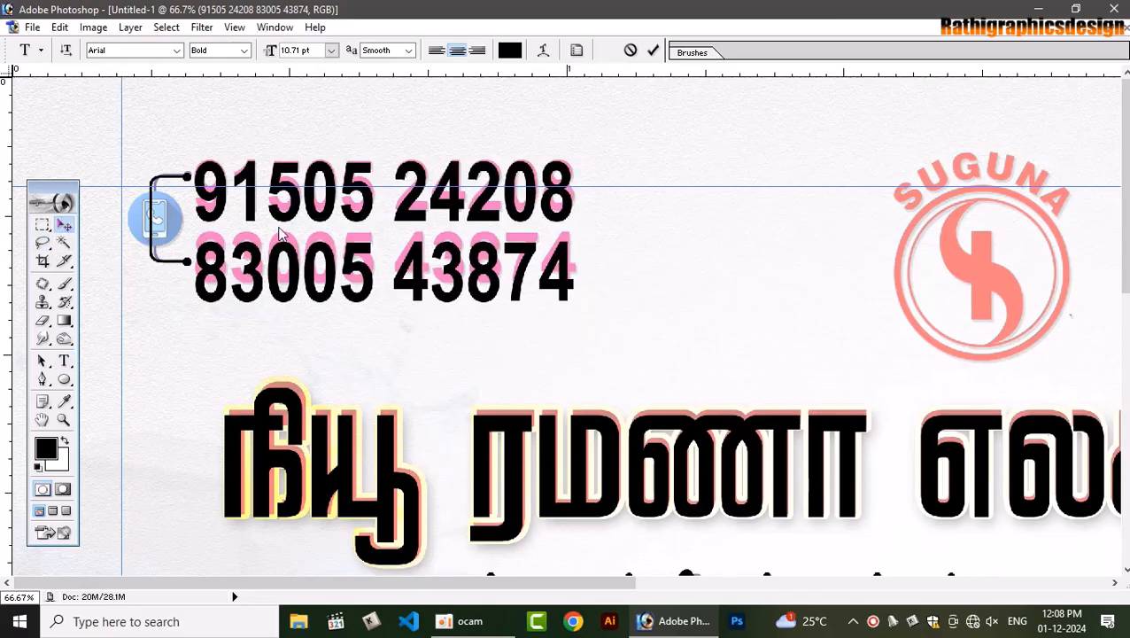
pyautogui.hotkey('ctrl', 't')
pyautogui.moveTo(379, 307); pyautogui.dragTo(383, 297)
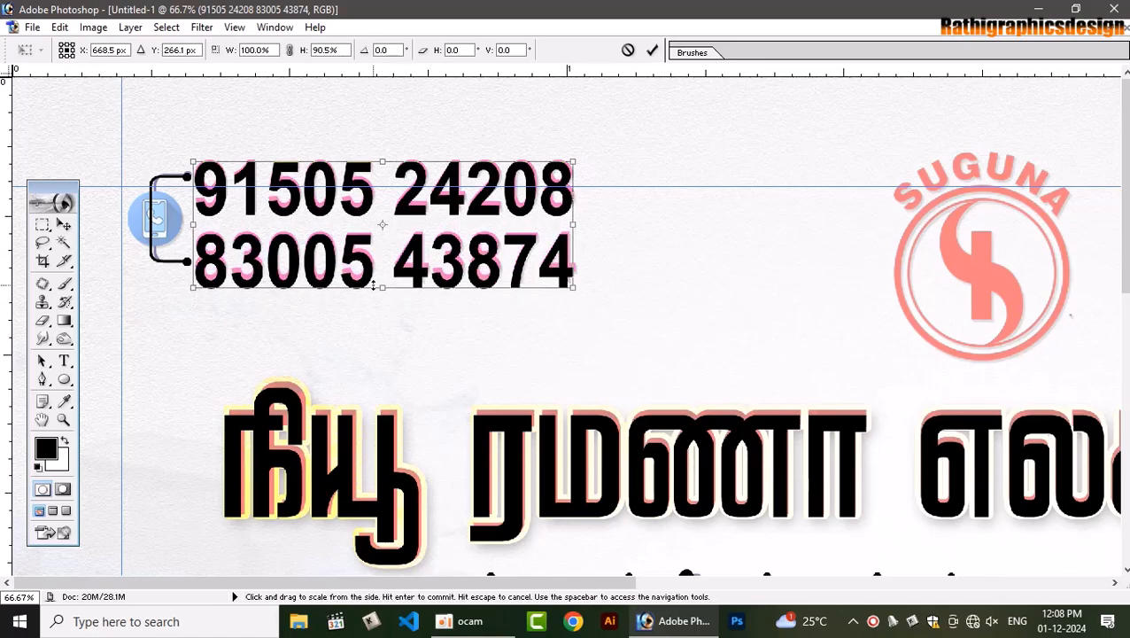
pyautogui.press('Return')
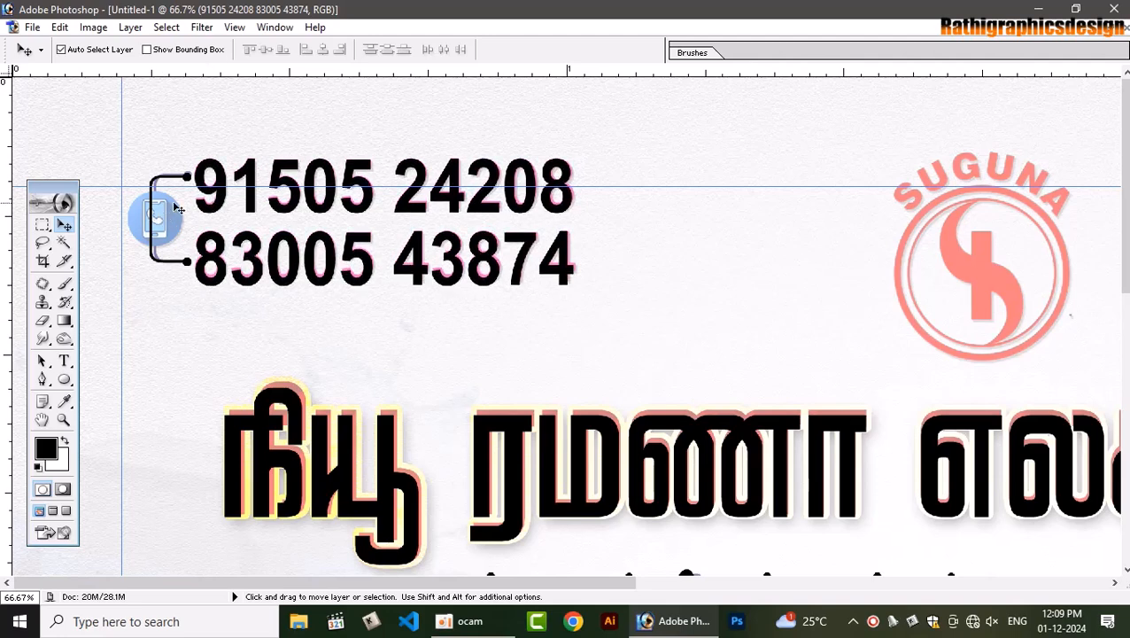
# Fit the card in view and hide Layer 1 with the faded original card image
pyautogui.hotkey('ctrl', '0')
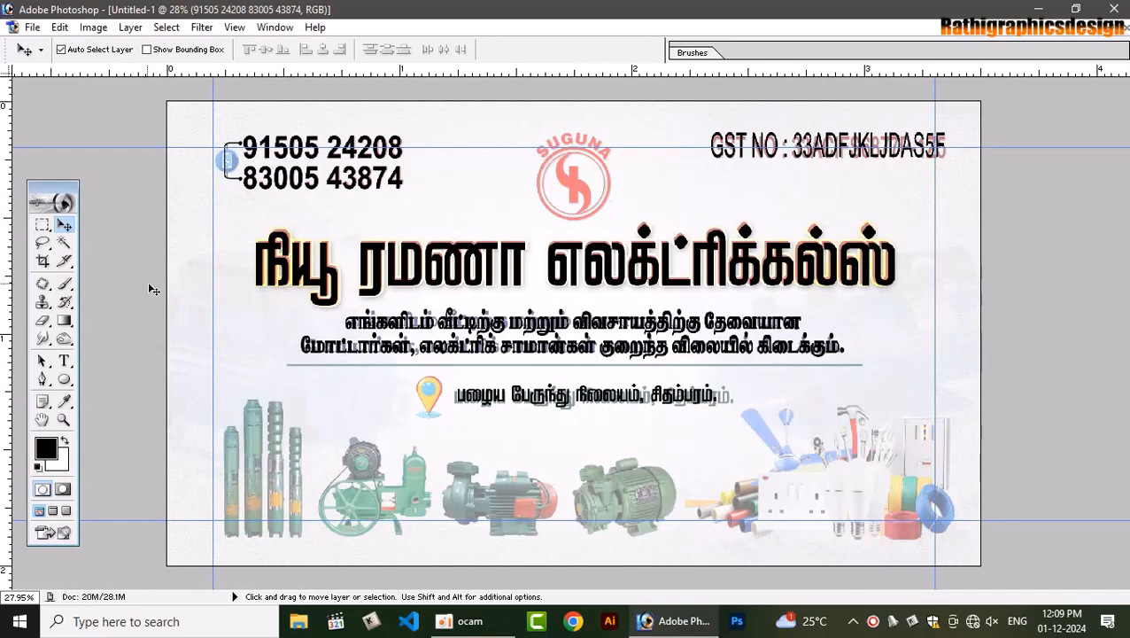
pyautogui.press('F7')
pyautogui.click(1028, 494)
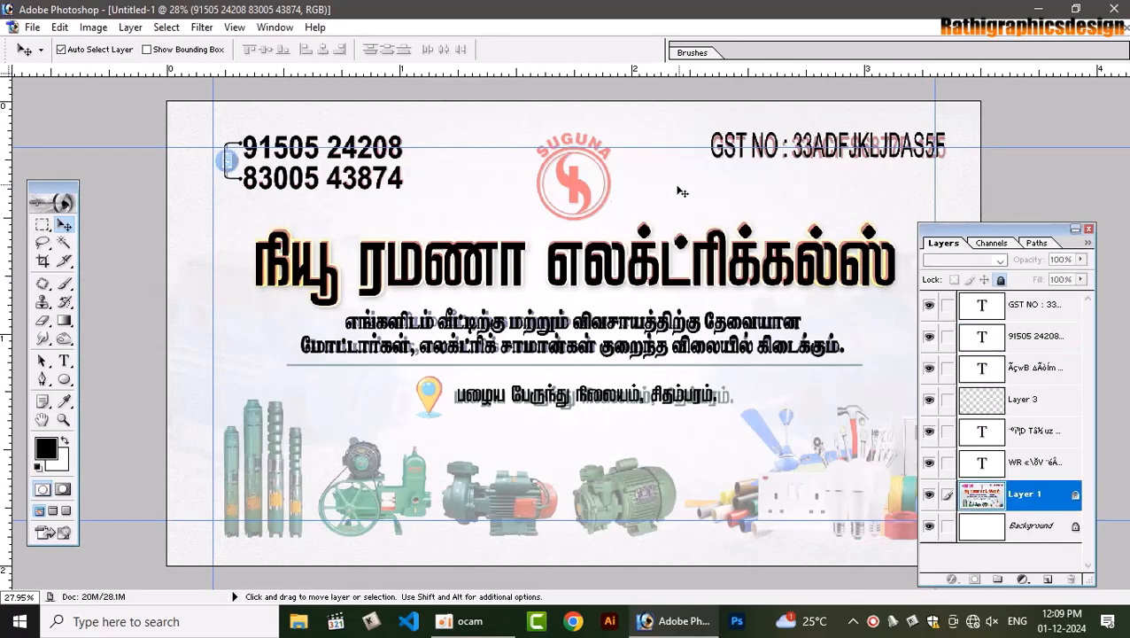
pyautogui.click(928, 495)
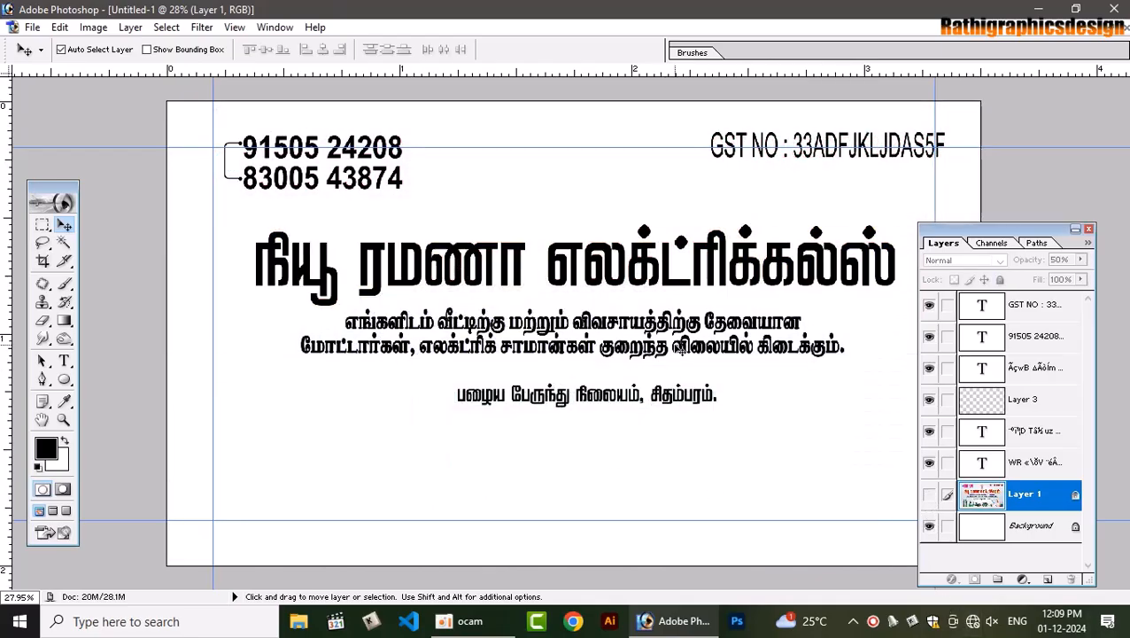
pyautogui.click(64, 361)
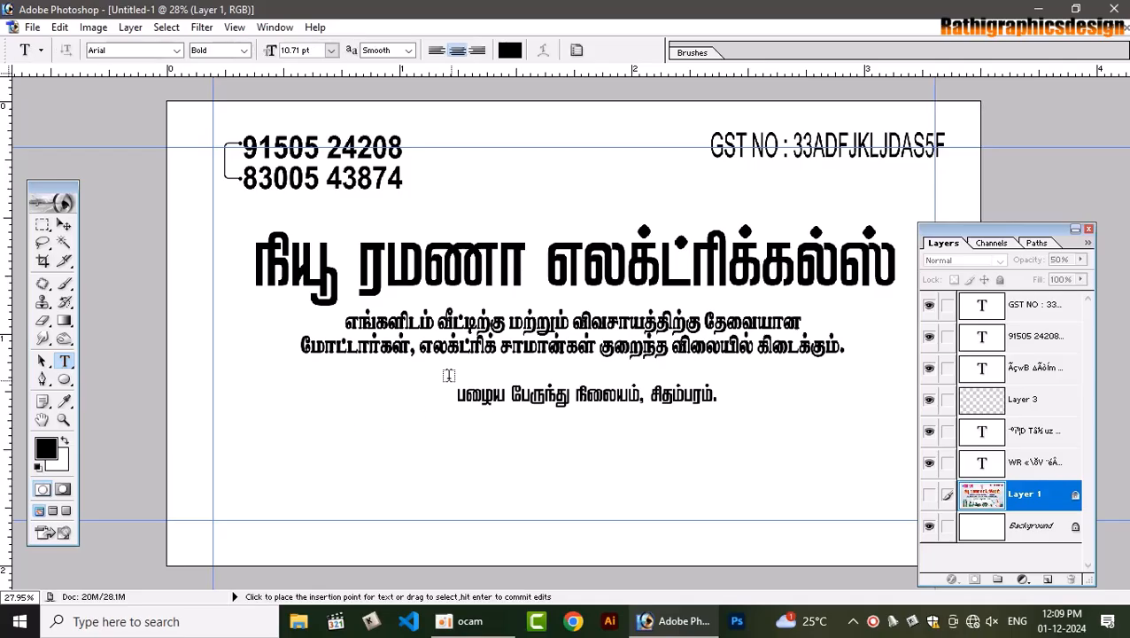
pyautogui.click(305, 349)
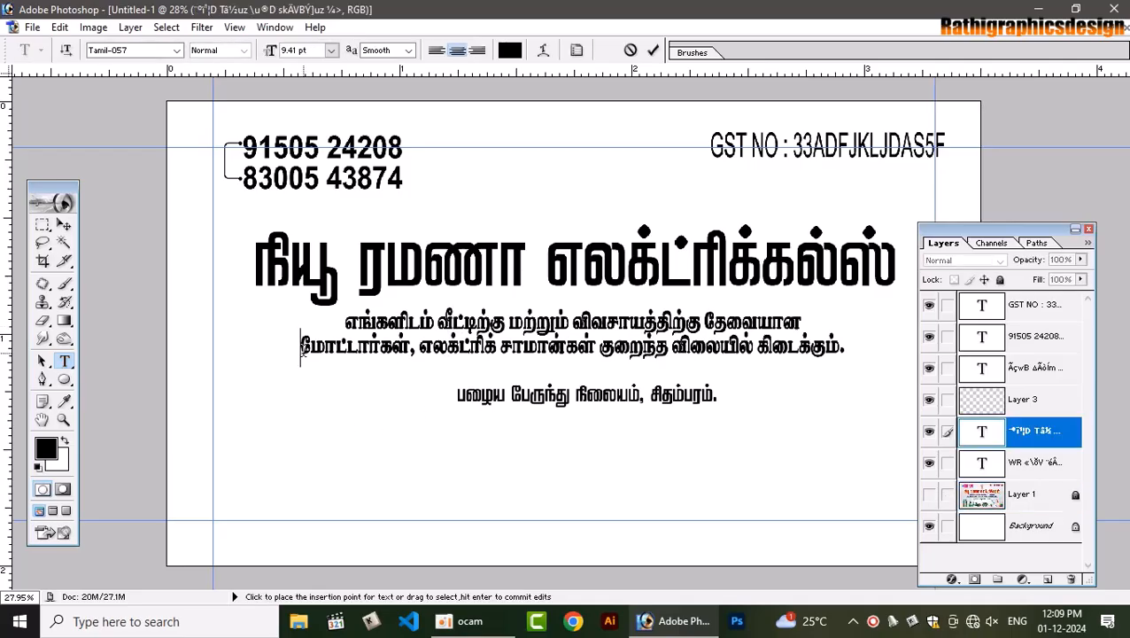
# Increase the Tamil tagline's line spacing
pyautogui.hotkey('ctrl', 'a')
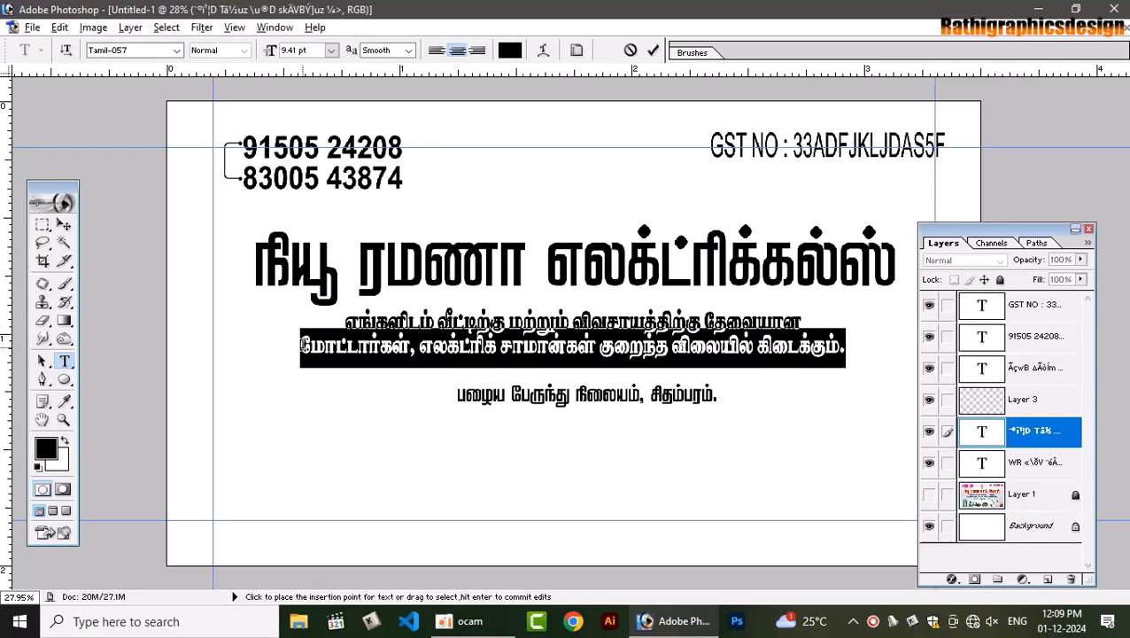
pyautogui.hotkey('alt', 'Down')
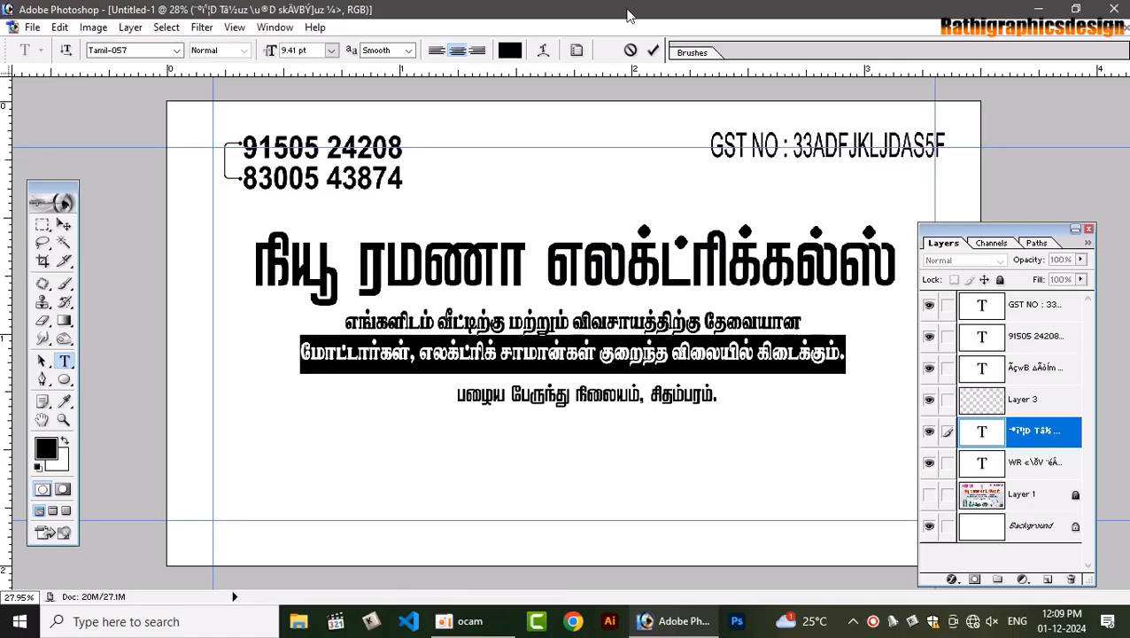
pyautogui.click(655, 51)
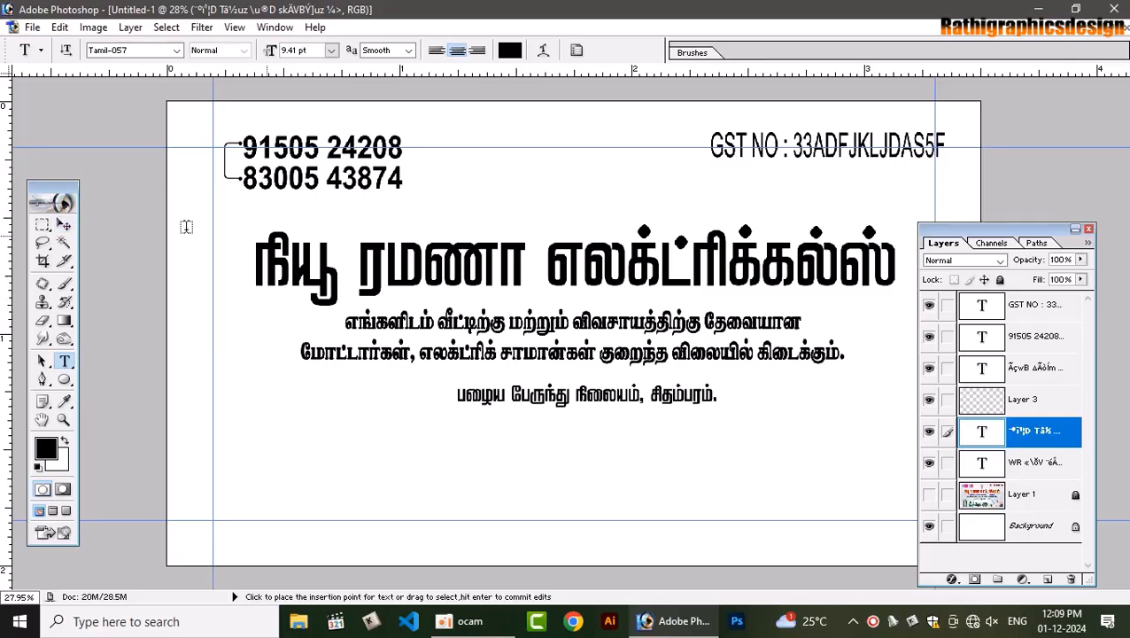
# Add a new layer above the Background and fill it with light grey
pyautogui.click(64, 224)
pyautogui.click(675, 207)
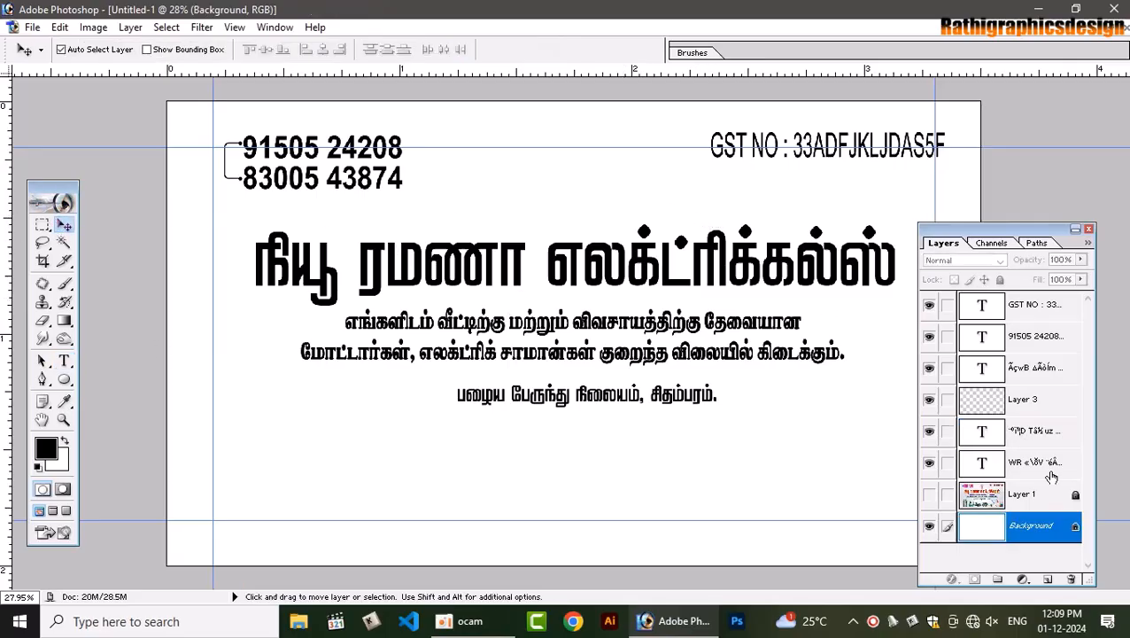
pyautogui.hotkey('ctrl', 'shift', 'n')
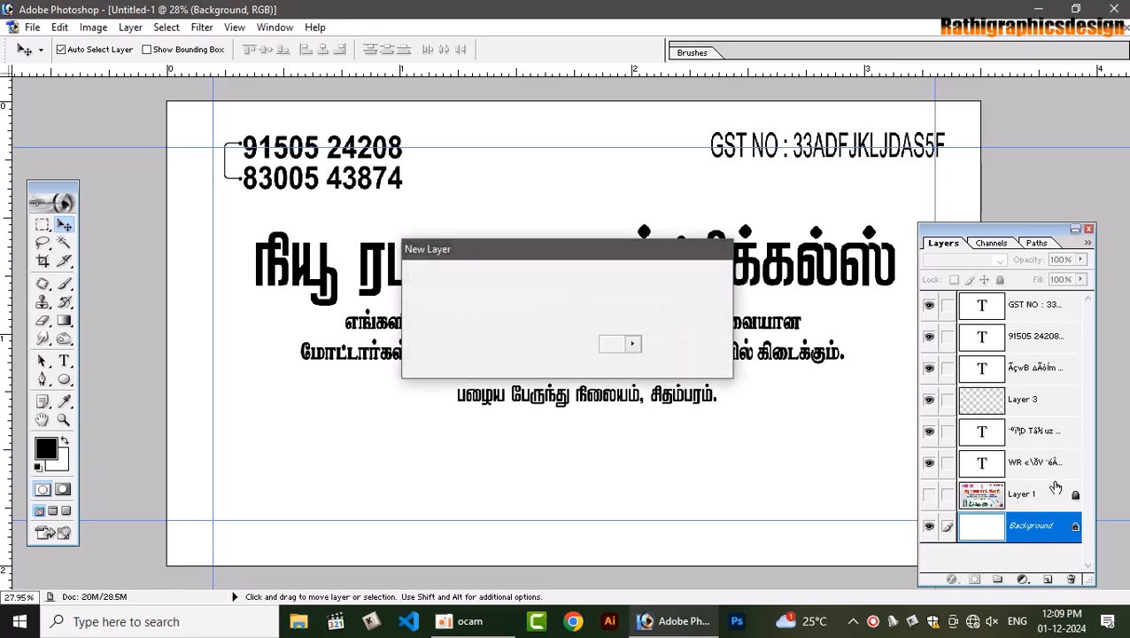
pyautogui.press('Return')
pyautogui.click(46, 449)
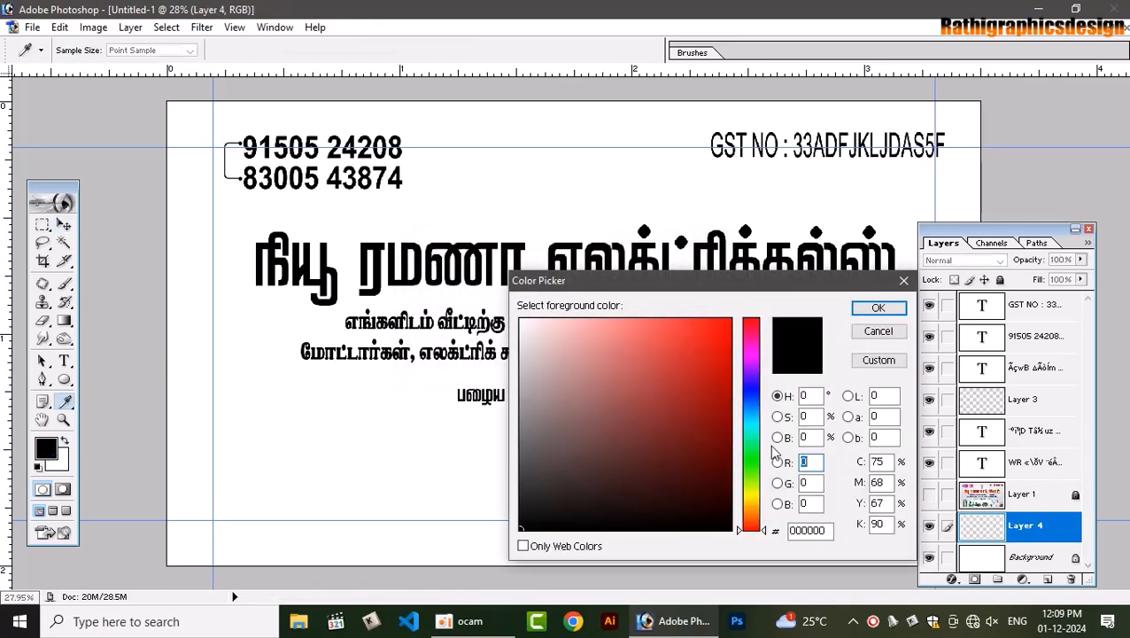
pyautogui.click(521, 350)
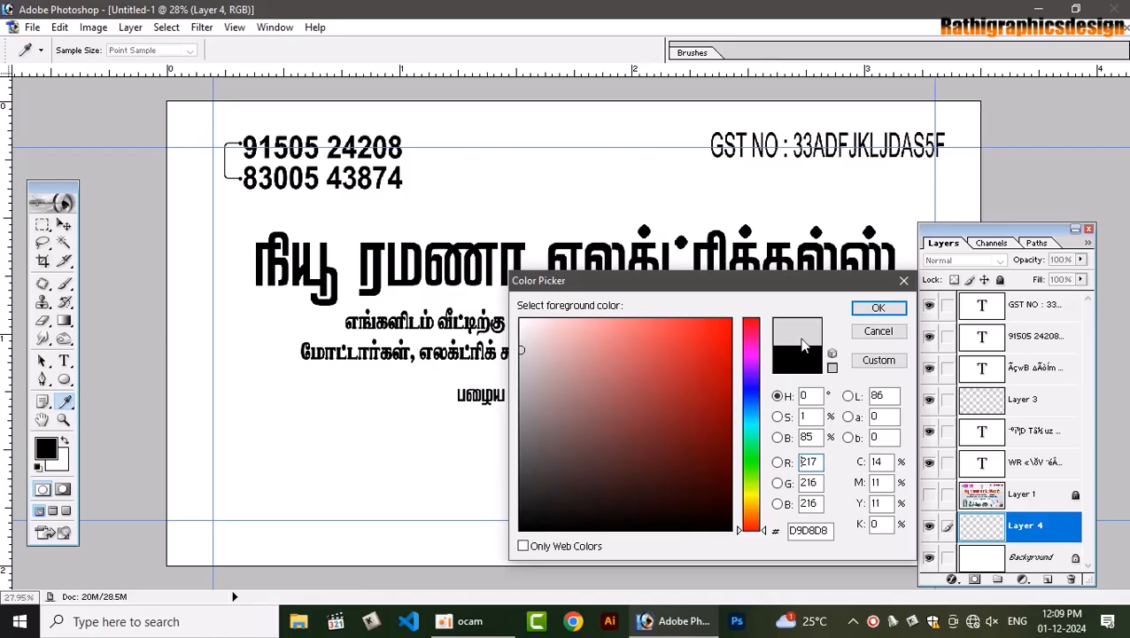
pyautogui.click(878, 307)
pyautogui.press('v')
pyautogui.hotkey('alt', 'BackSpace')
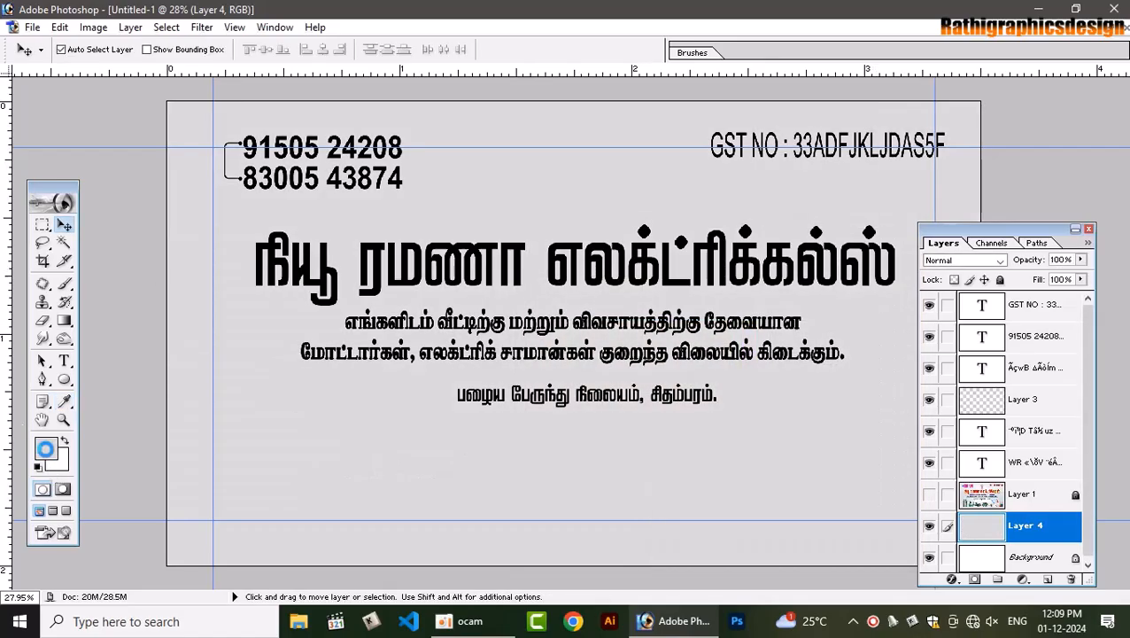
# Refill the new layer with the lighter grey E7E7E7
pyautogui.click(46, 448)
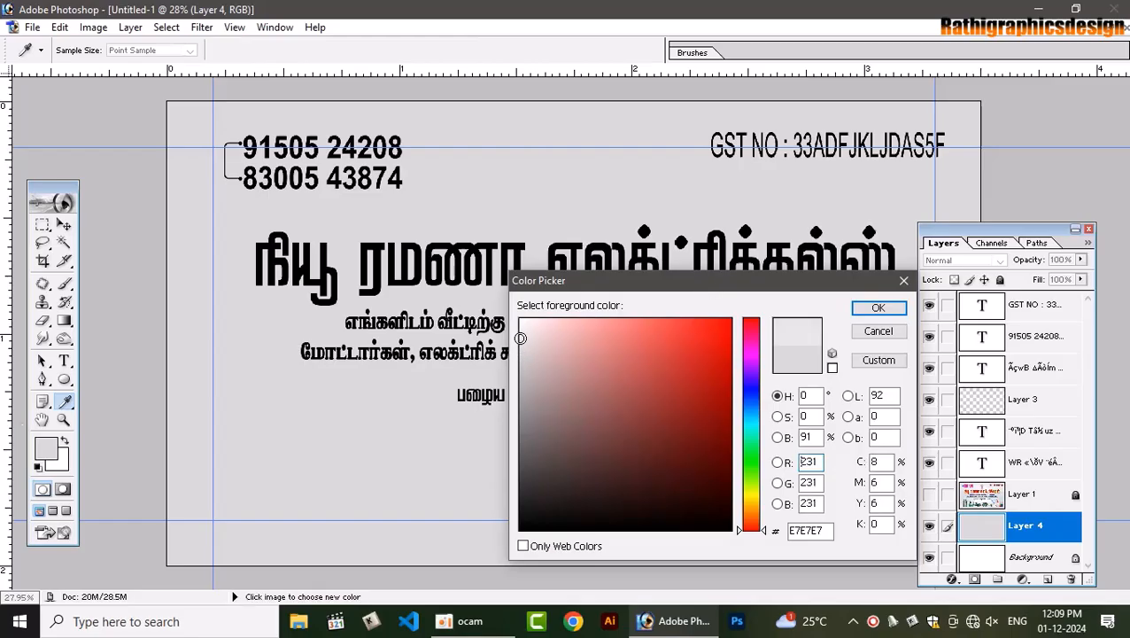
pyautogui.click(878, 308)
pyautogui.press('v')
pyautogui.hotkey('alt', 'BackSpace')
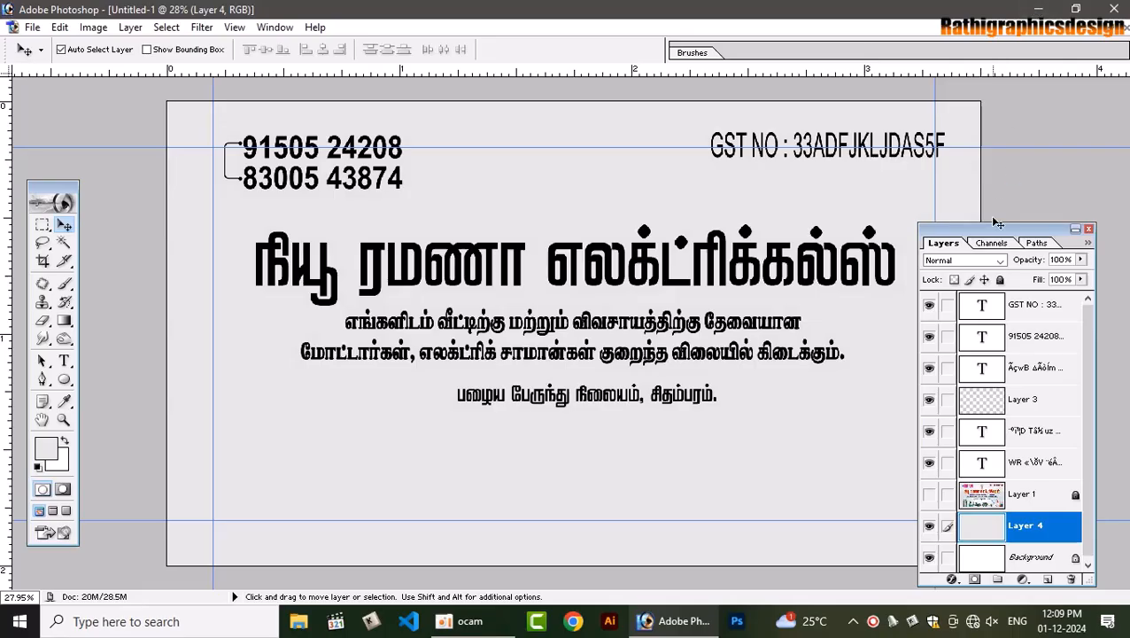
# Apply the Texturizer filter to the grey background with Sandstone texture, 100% scaling and Top light
pyautogui.click(202, 28)
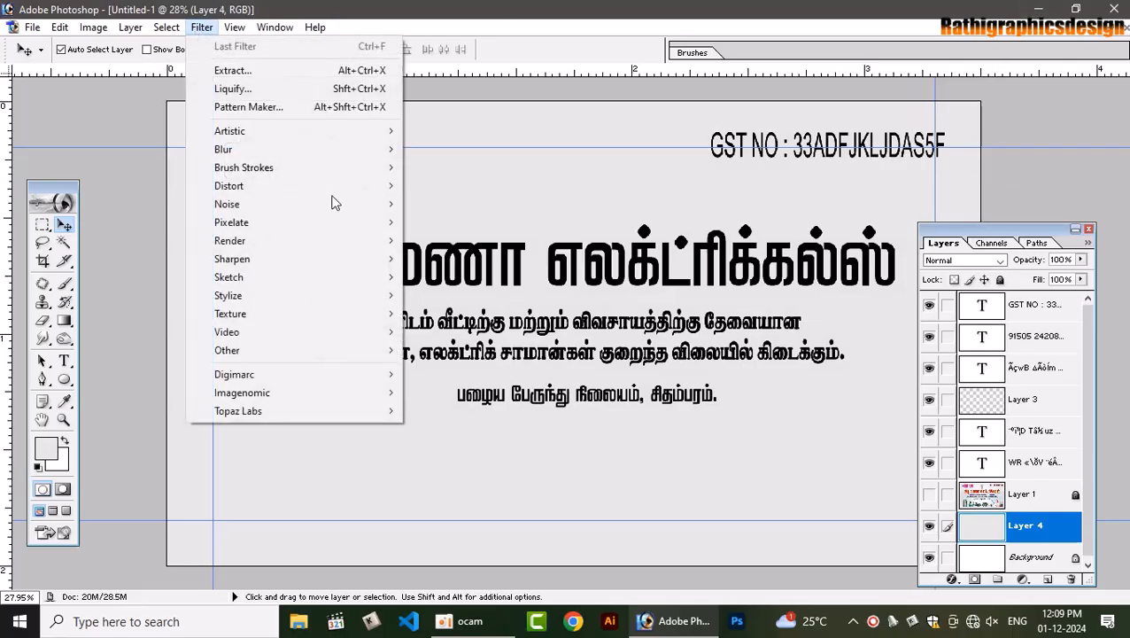
pyautogui.moveTo(266, 313)
pyautogui.click(454, 405)
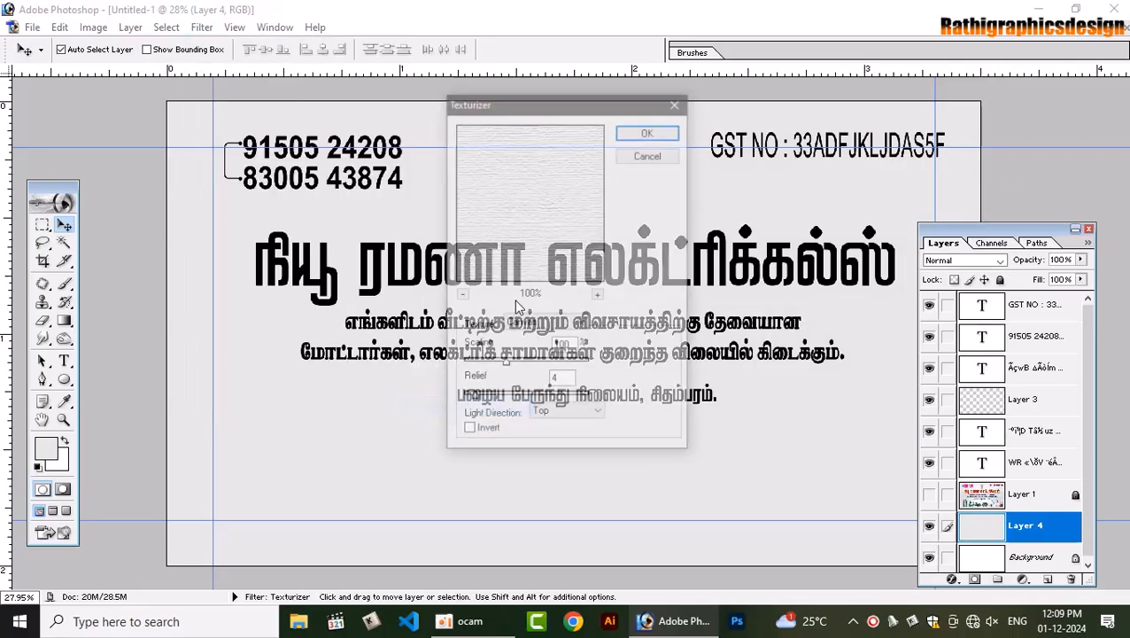
pyautogui.click(572, 323)
pyautogui.click(548, 371)
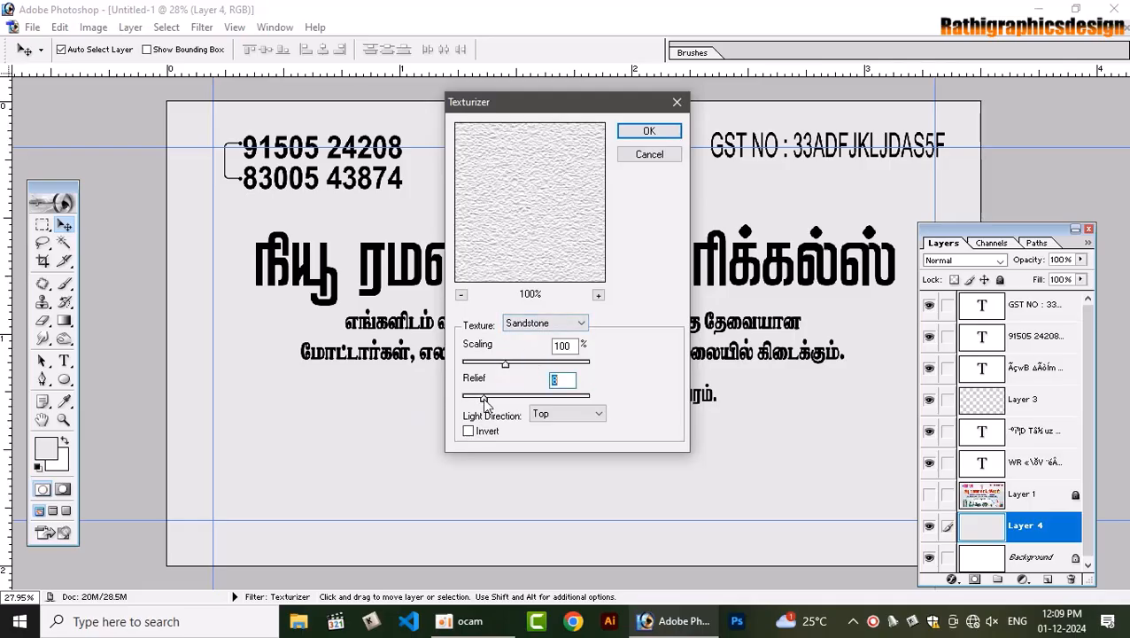
pyautogui.click(649, 131)
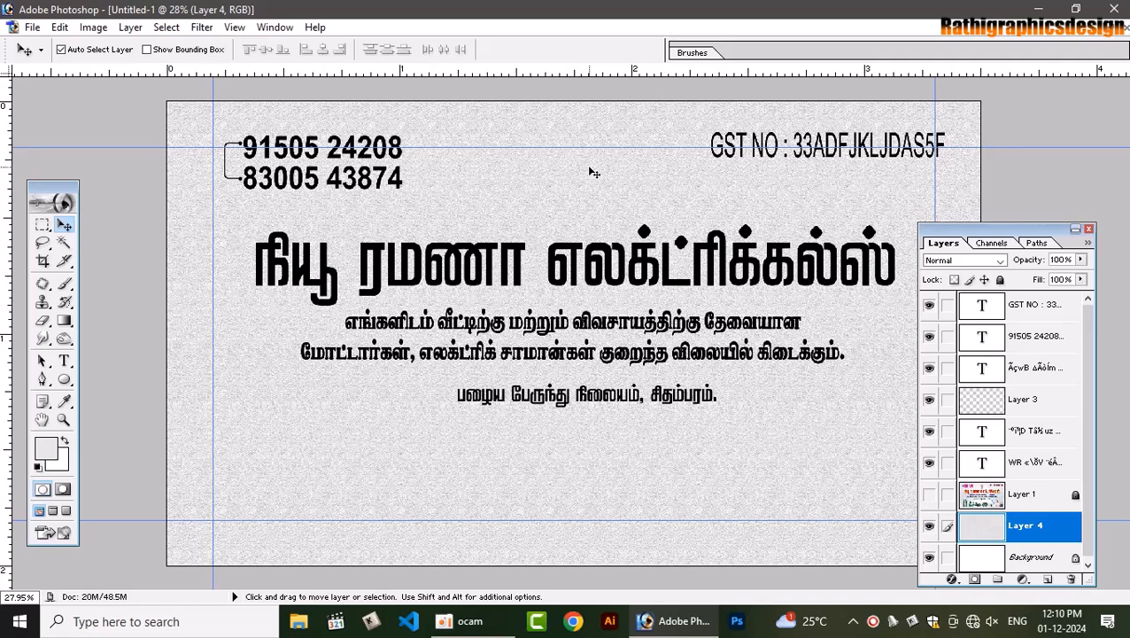
# Create Layer 5 and paint a white glow at the card centre with a 1900px soft brush
pyautogui.hotkey('ctrl', 'shift', 'n')
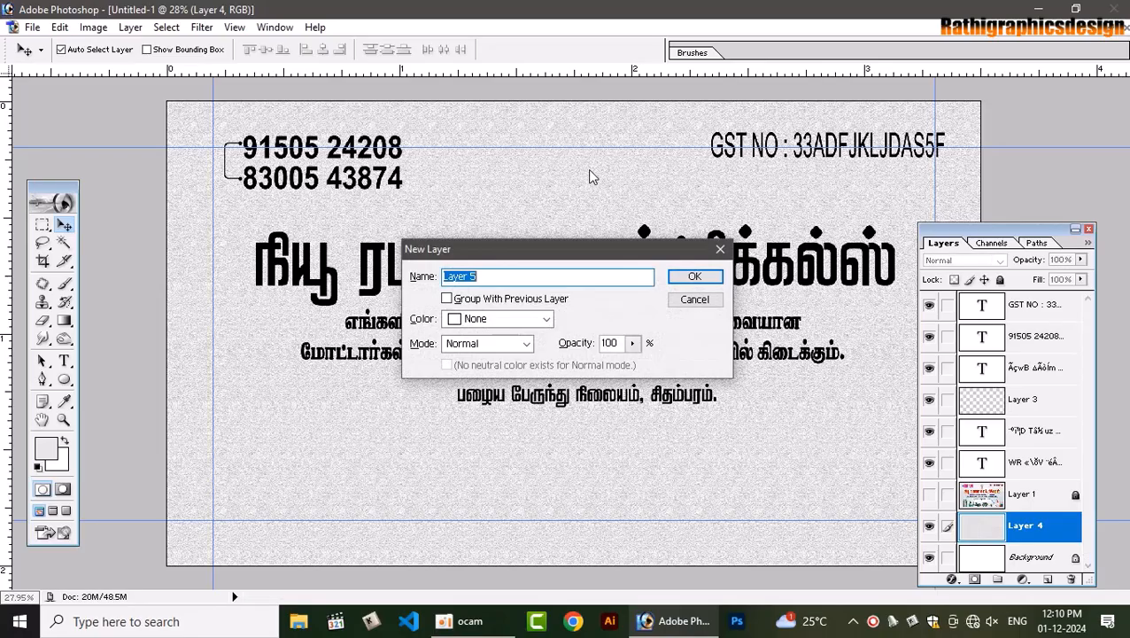
pyautogui.press('Return')
pyautogui.press('d')
pyautogui.press('x')
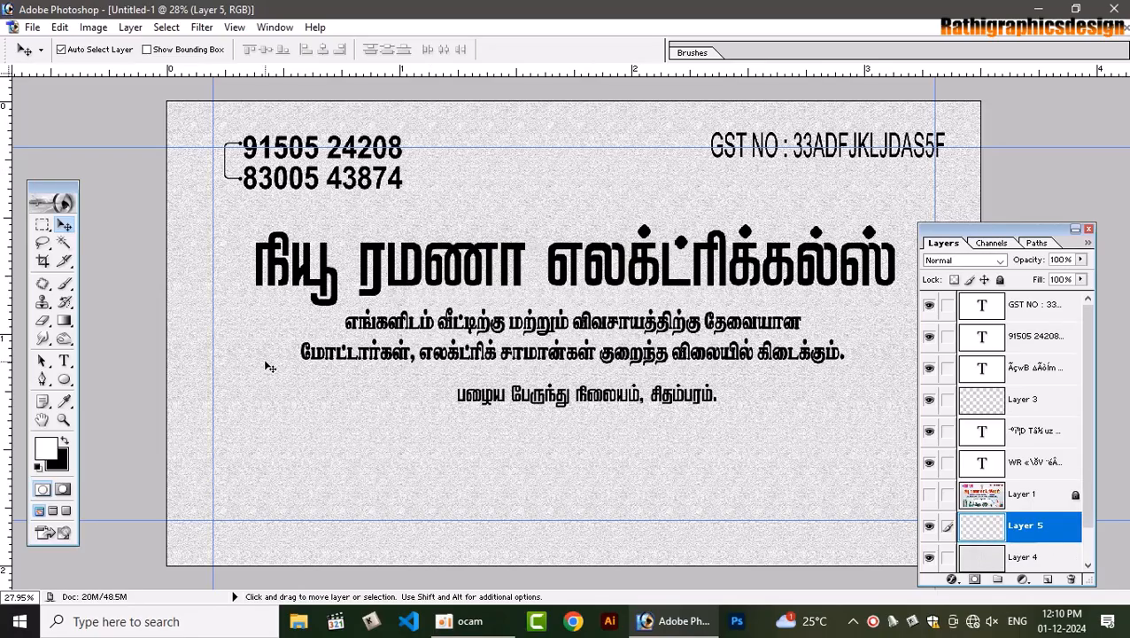
pyautogui.press('b')
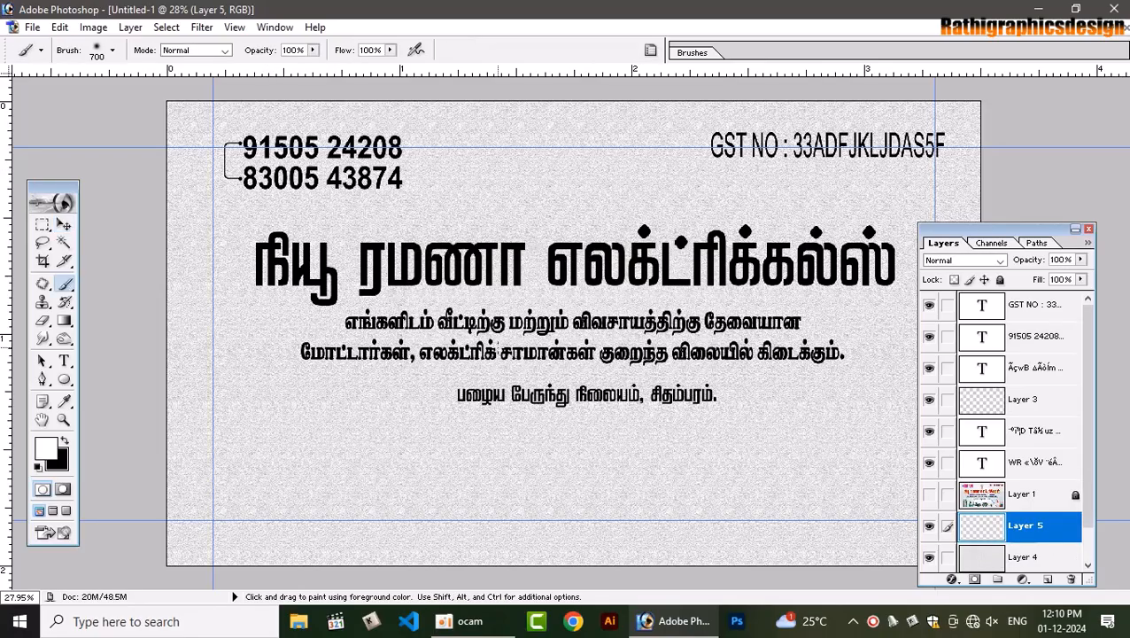
pyautogui.press(']')
pyautogui.press(']')
pyautogui.press(']')
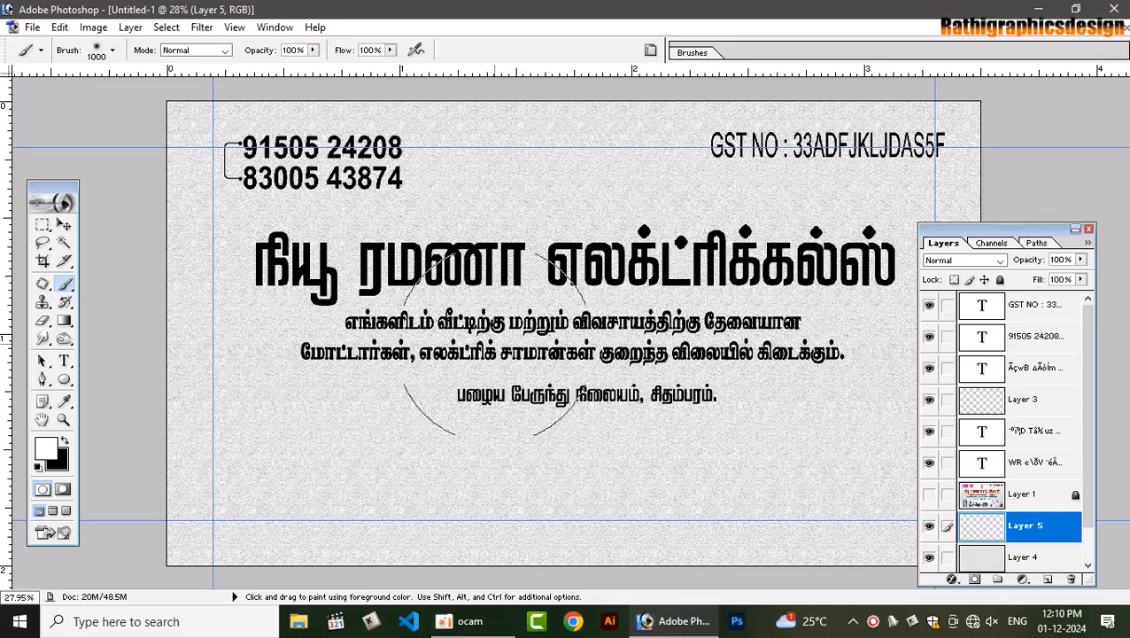
pyautogui.press(']')
pyautogui.press(']')
pyautogui.press(']')
pyautogui.press(']')
pyautogui.press(']')
pyautogui.press(']')
pyautogui.press(']')
pyautogui.press(']')
pyautogui.press(']')
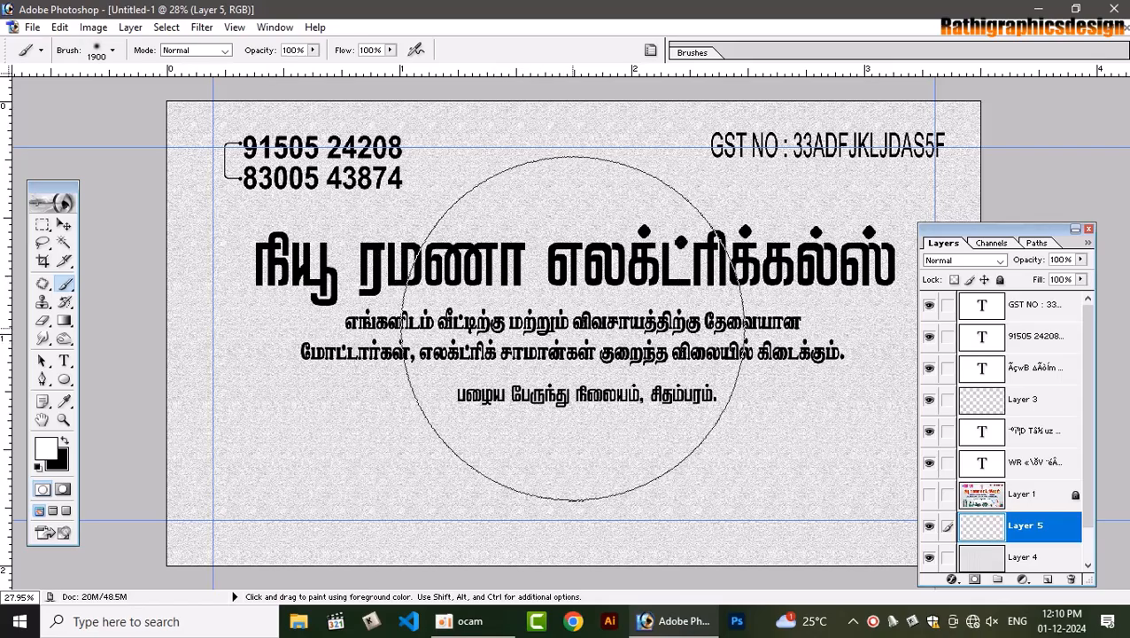
pyautogui.click(572, 329)
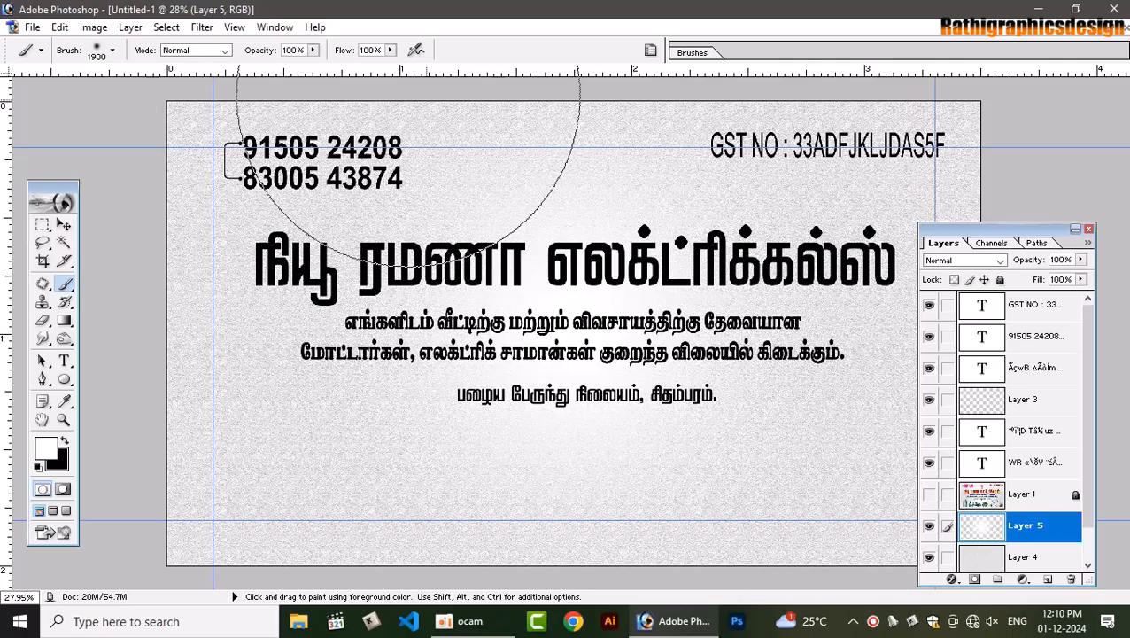
pyautogui.click(561, 331)
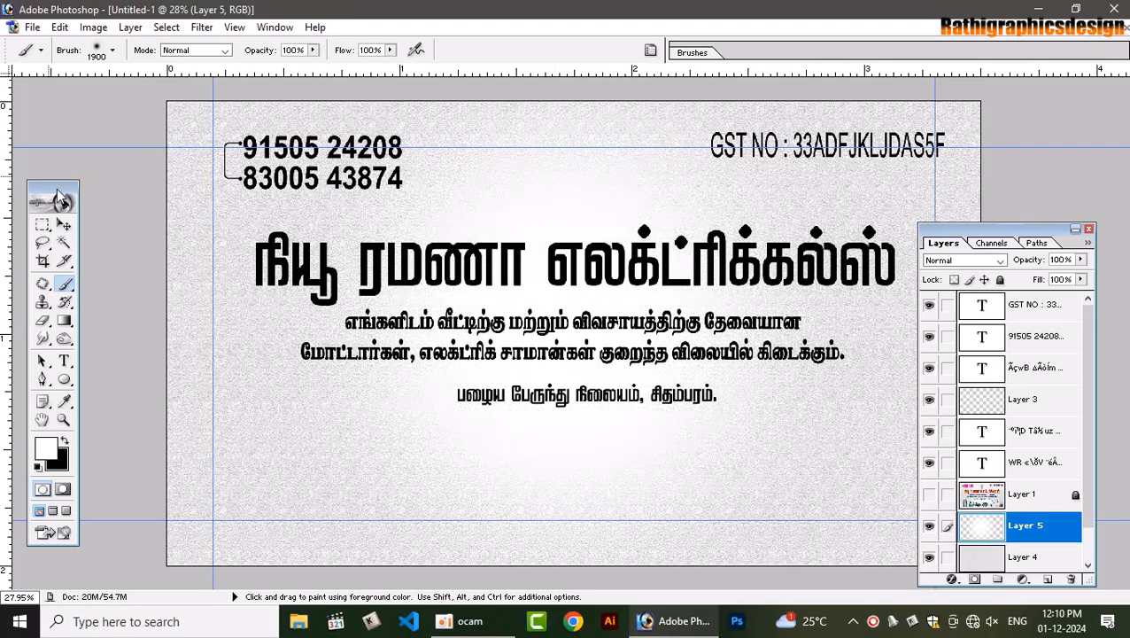
# Free-transform the white glow to stretch it wider across the card
pyautogui.click(63, 224)
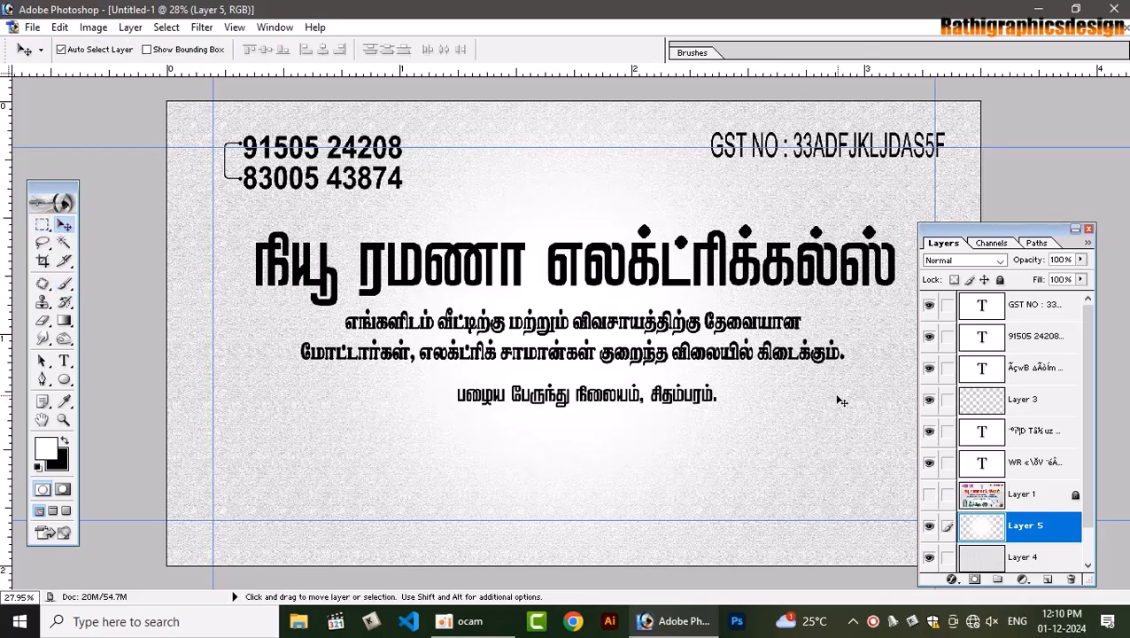
pyautogui.hotkey('ctrl', 't')
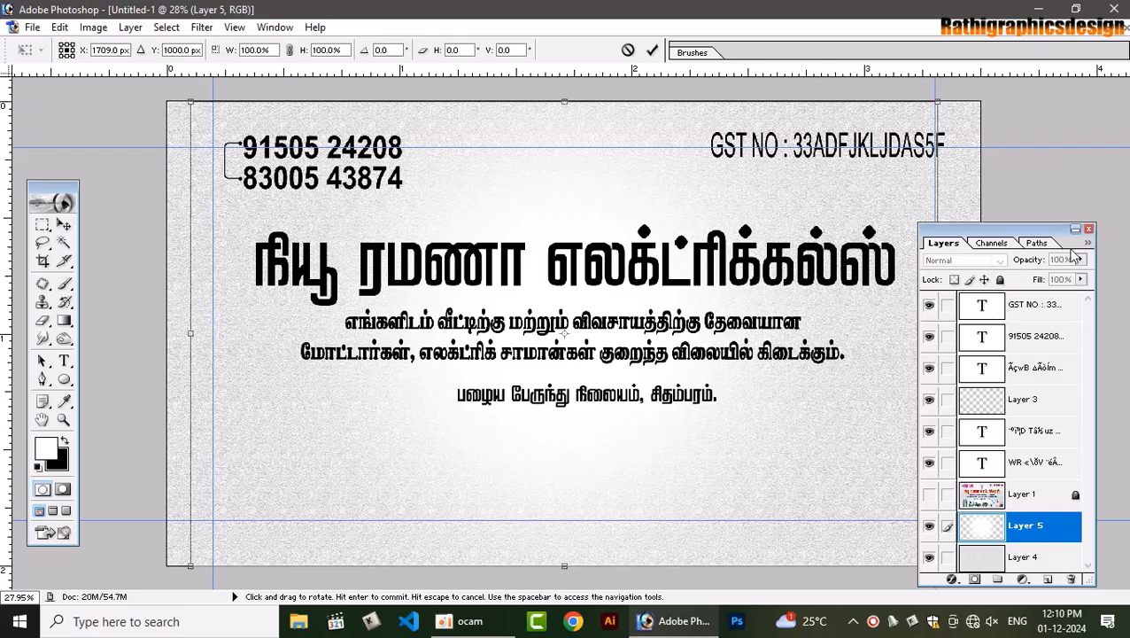
pyautogui.click(1089, 229)
pyautogui.moveTo(938, 333); pyautogui.dragTo(996, 329)
pyautogui.press('Return')
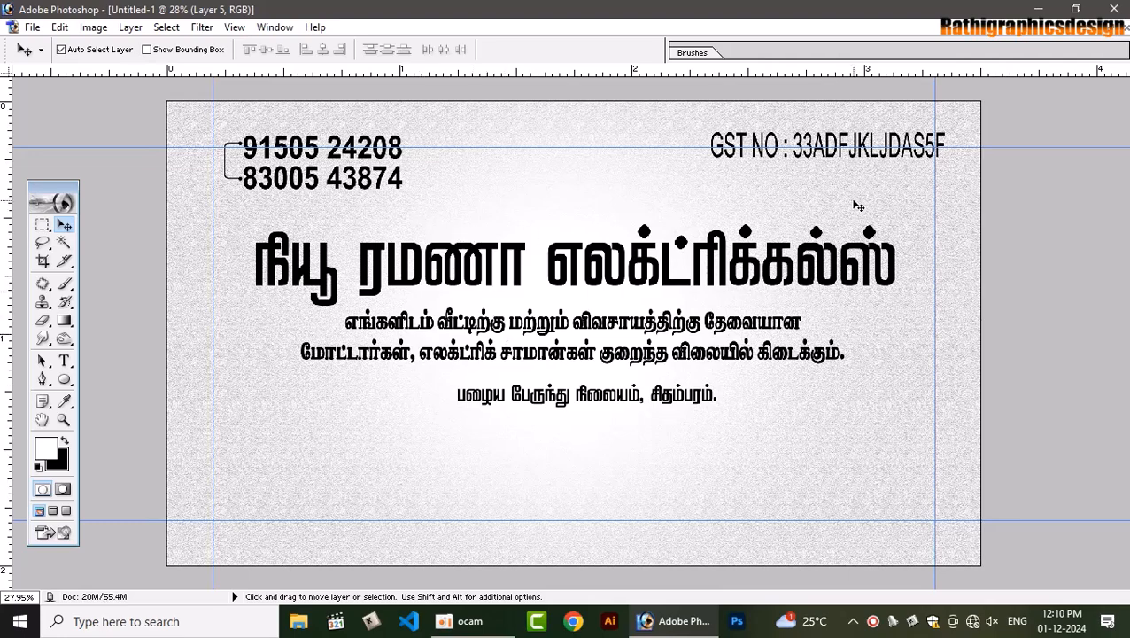
# Check the original ramana reference card, then bring Untitled-1 back and maximize it
pyautogui.click(1112, 35)
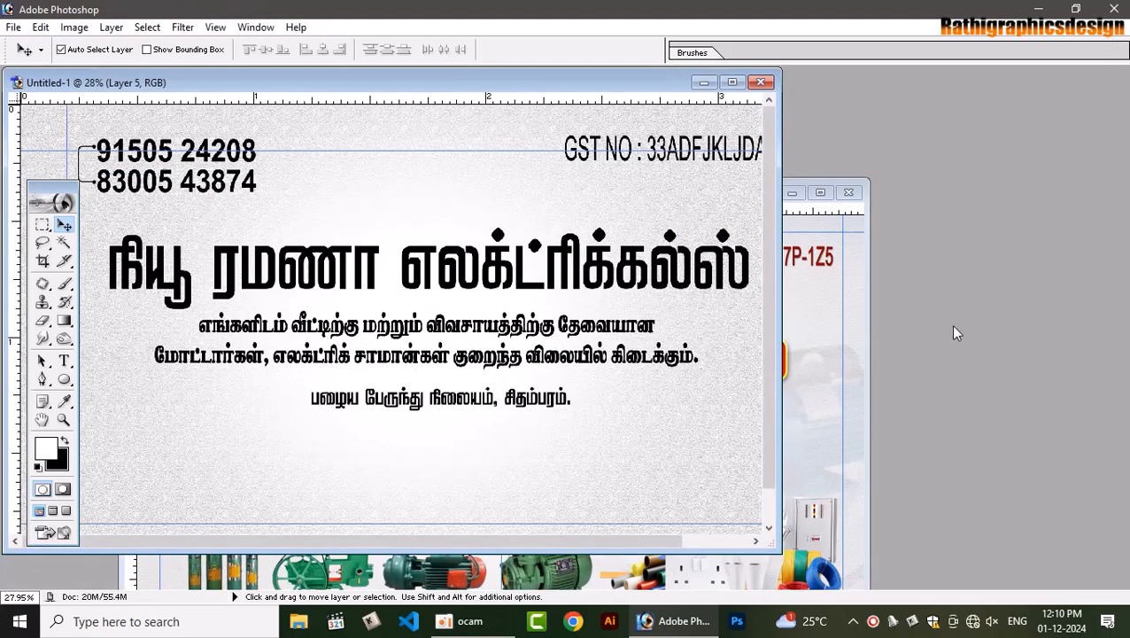
pyautogui.click(802, 328)
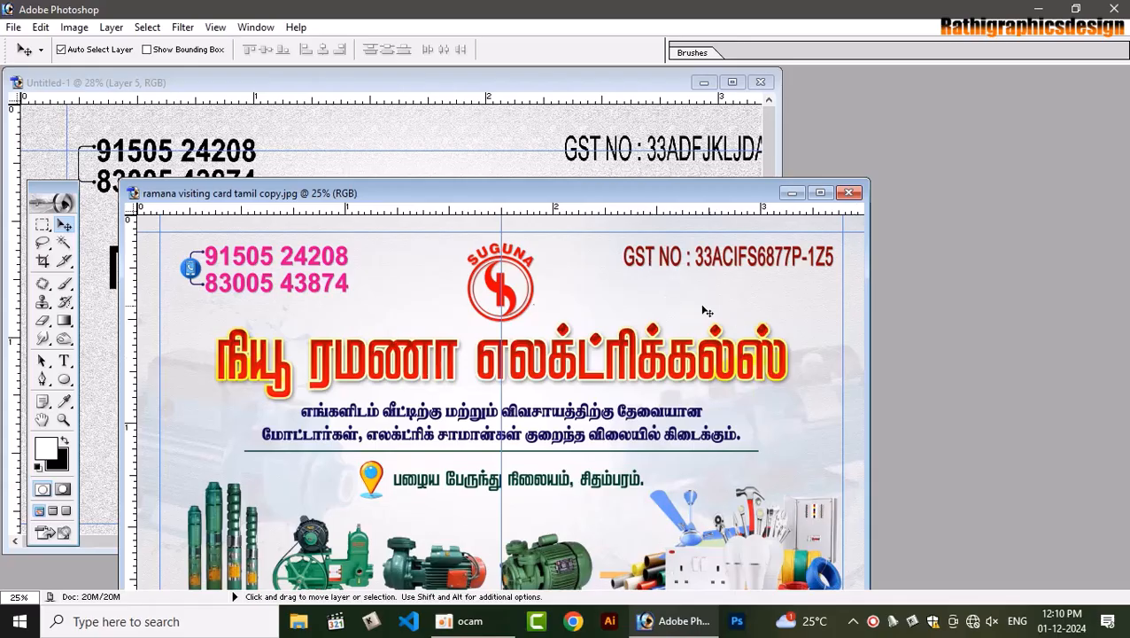
pyautogui.click(441, 139)
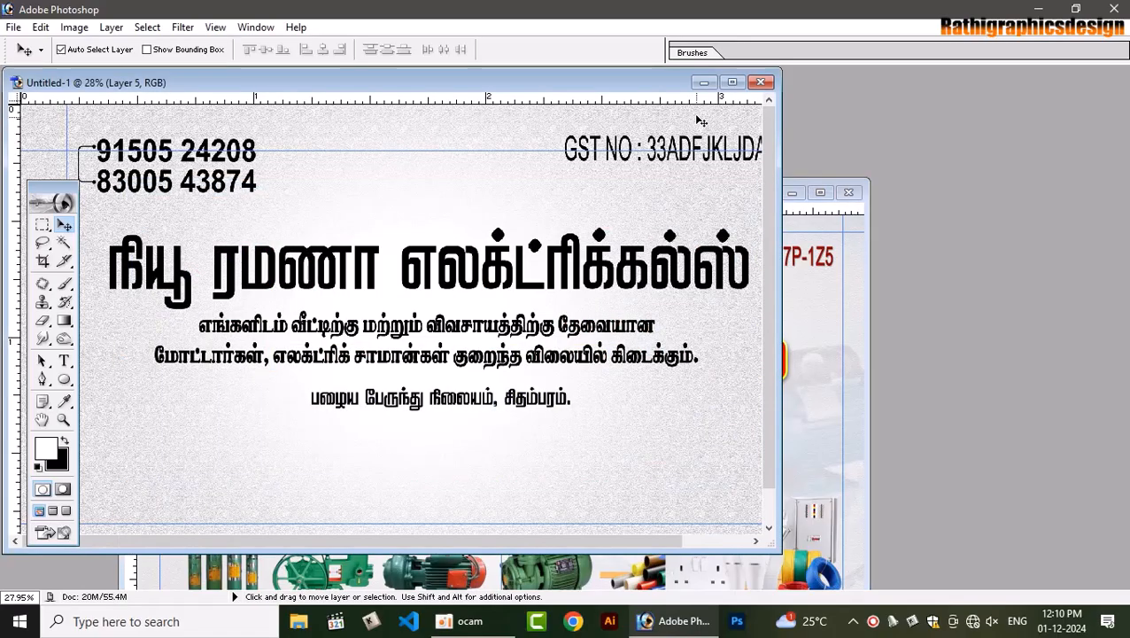
pyautogui.click(733, 83)
# Show the Layers panel with F7 and select the Tamil shop title layer
pyautogui.click(819, 236)
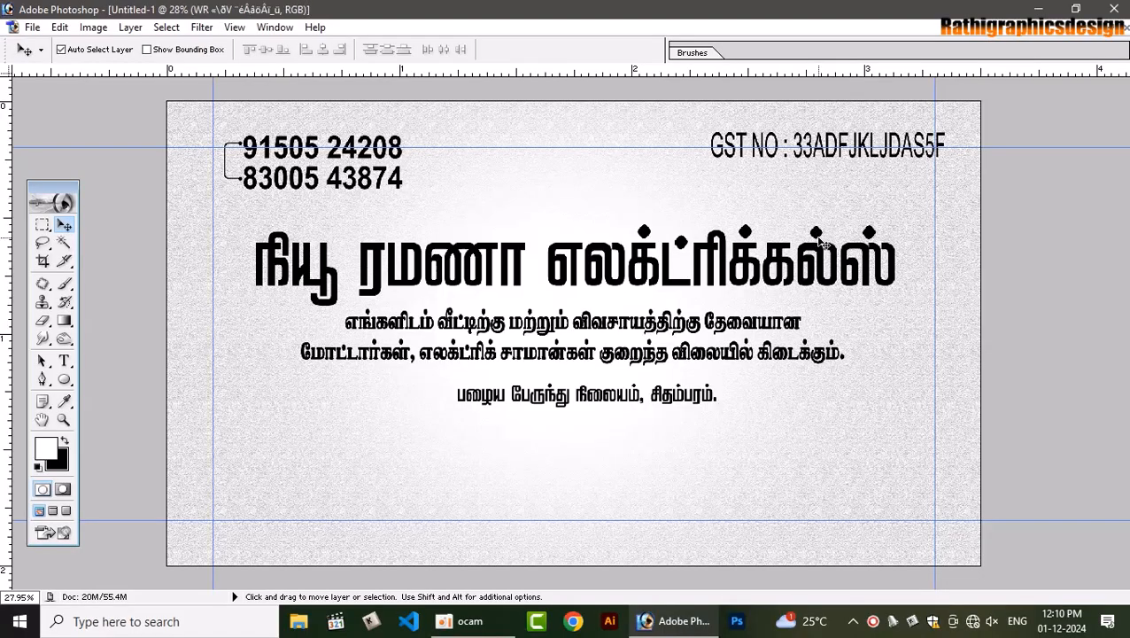
pyautogui.press('F7')
pyautogui.click(855, 258)
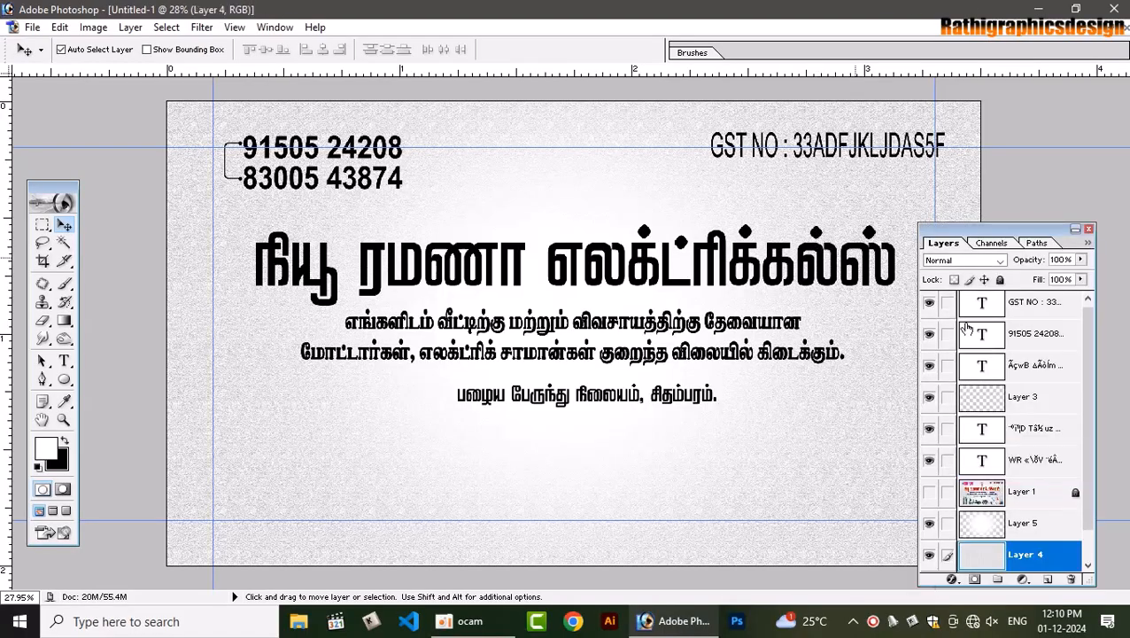
pyautogui.click(1072, 457)
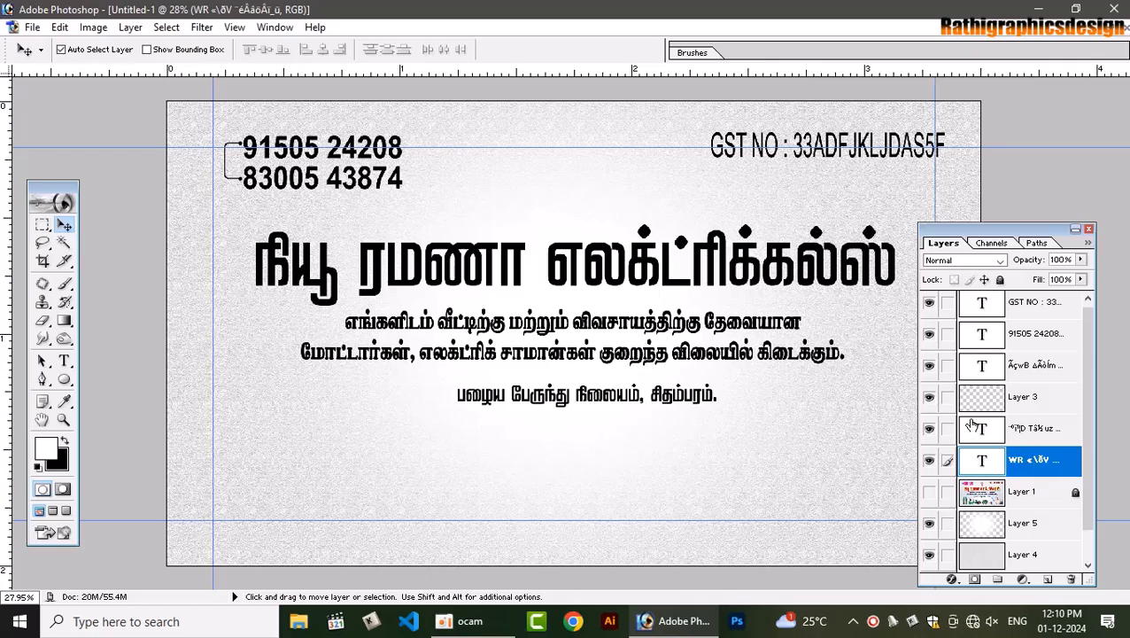
# Turn on Gradient Overlay for the title using the Orange, Yellow, Orange preset
pyautogui.doubleClick(1010, 457)
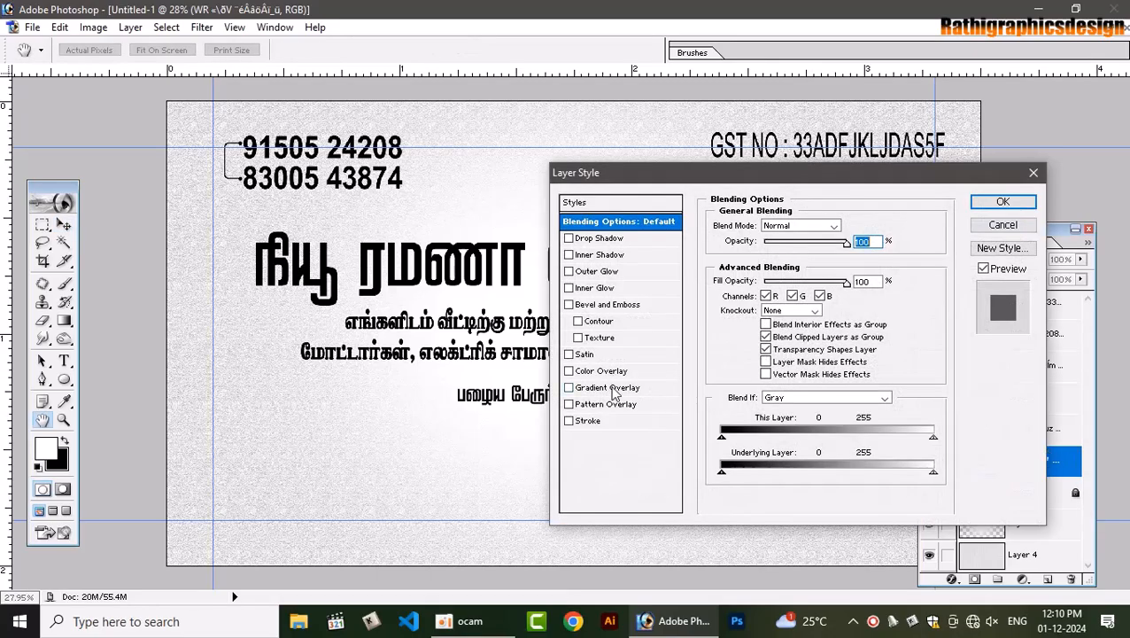
pyautogui.click(615, 393)
pyautogui.click(808, 258)
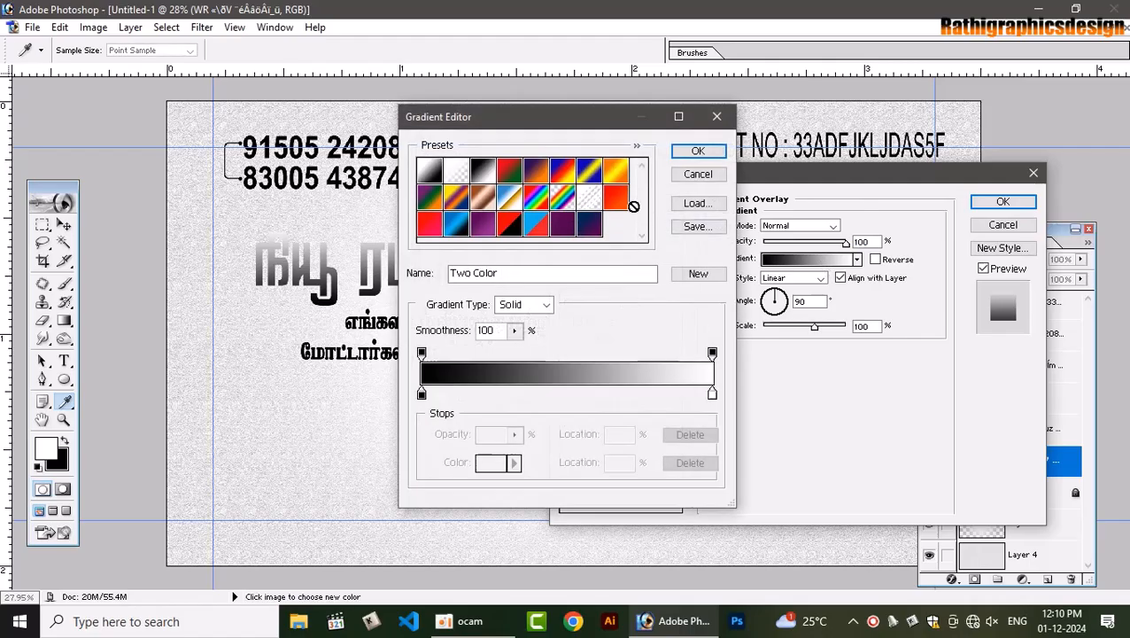
pyautogui.click(616, 173)
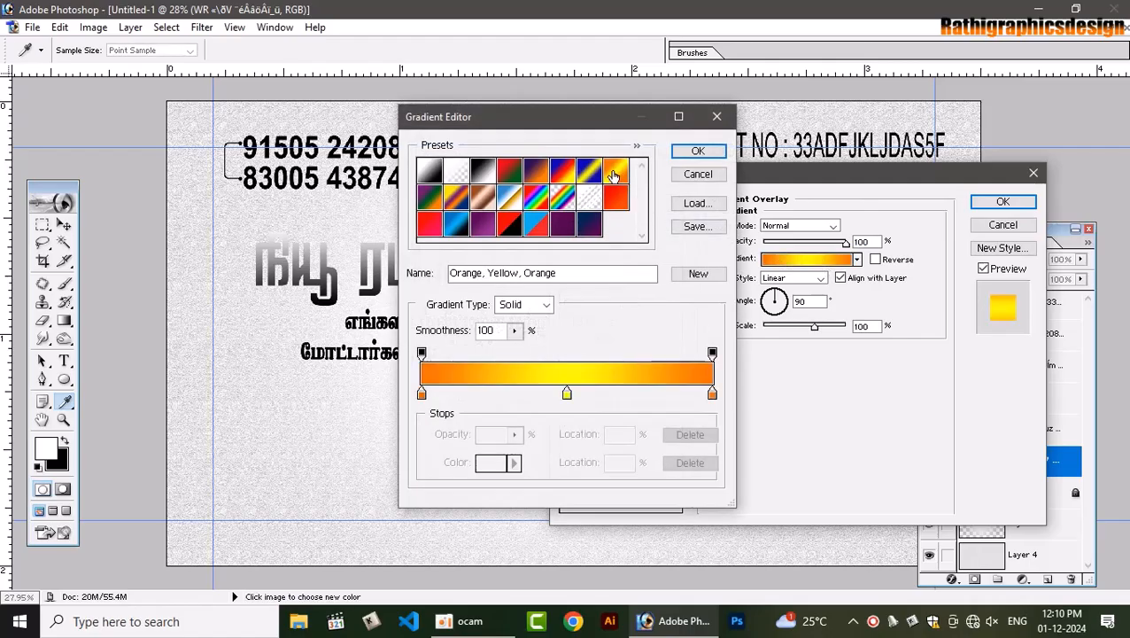
pyautogui.click(699, 152)
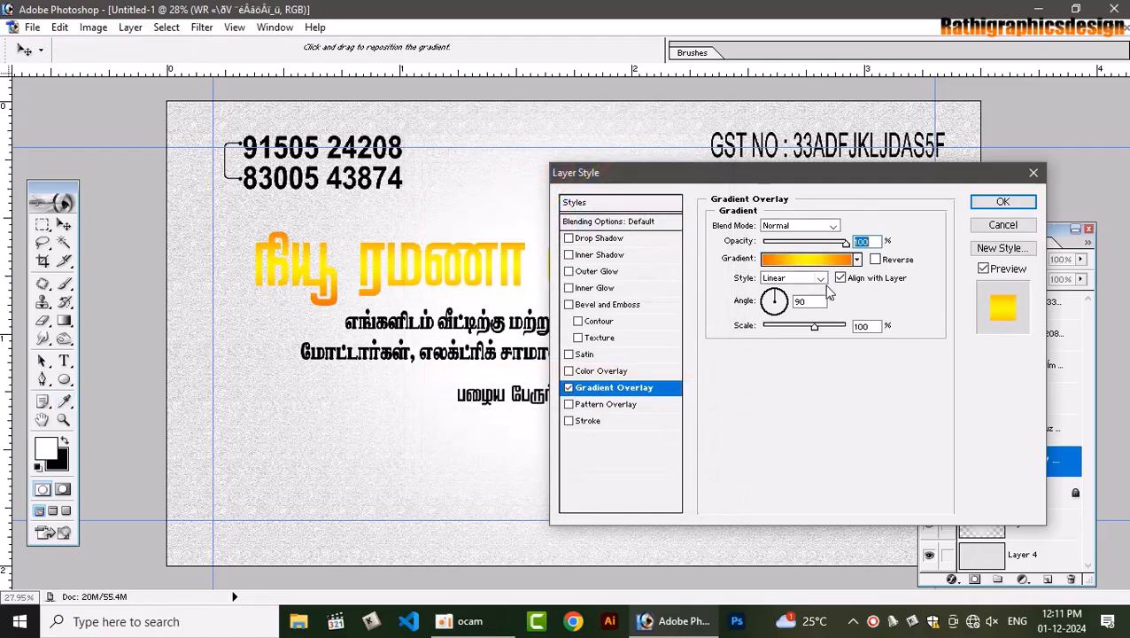
# Set the gradient overlay angle to 180 and its scale to 139%
pyautogui.doubleClick(800, 302)
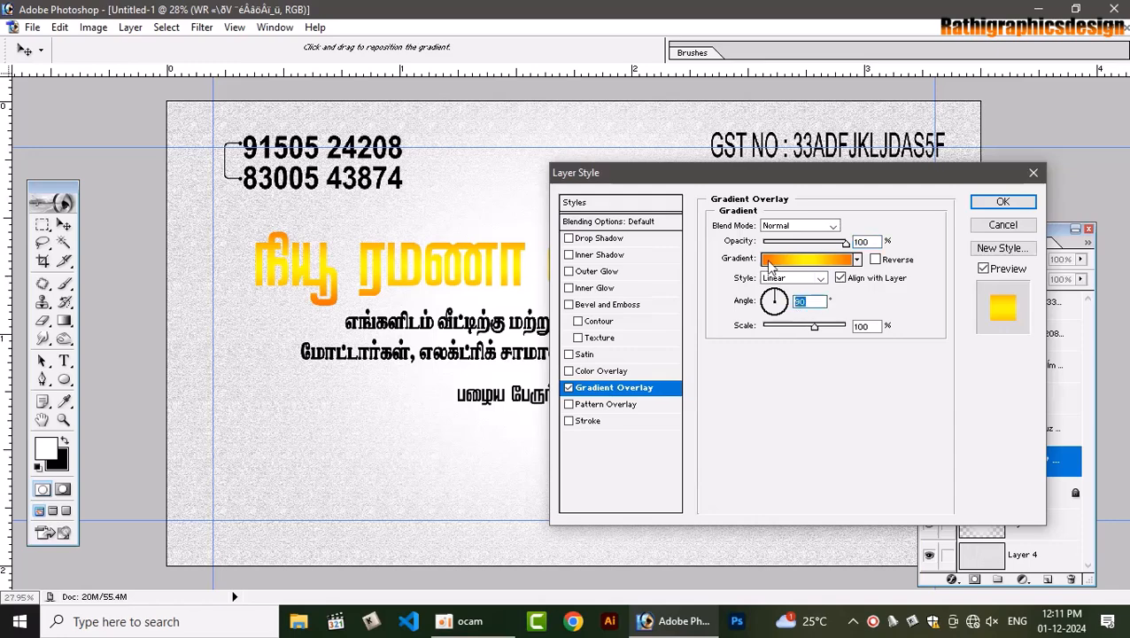
pyautogui.write('180')
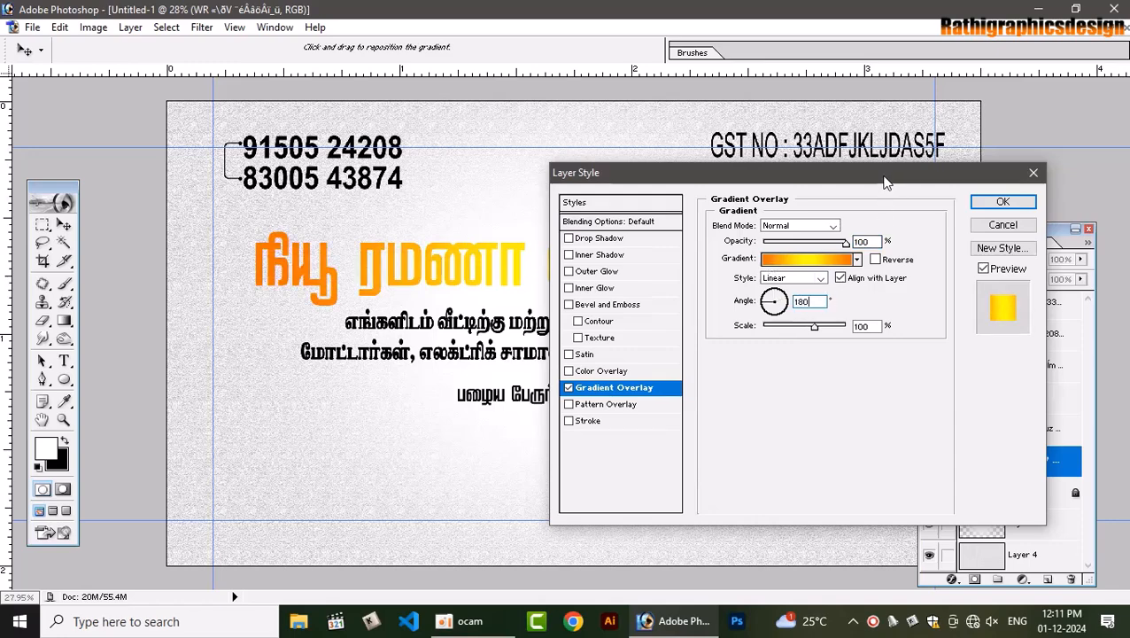
pyautogui.moveTo(888, 181); pyautogui.dragTo(848, 378)
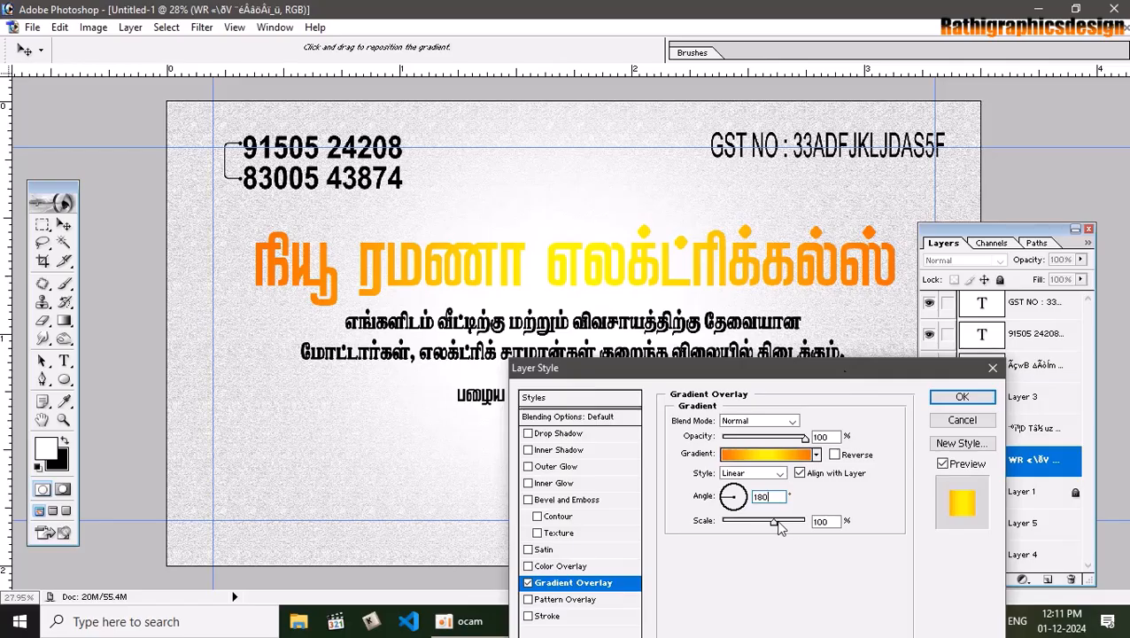
pyautogui.moveTo(774, 521); pyautogui.dragTo(816, 526)
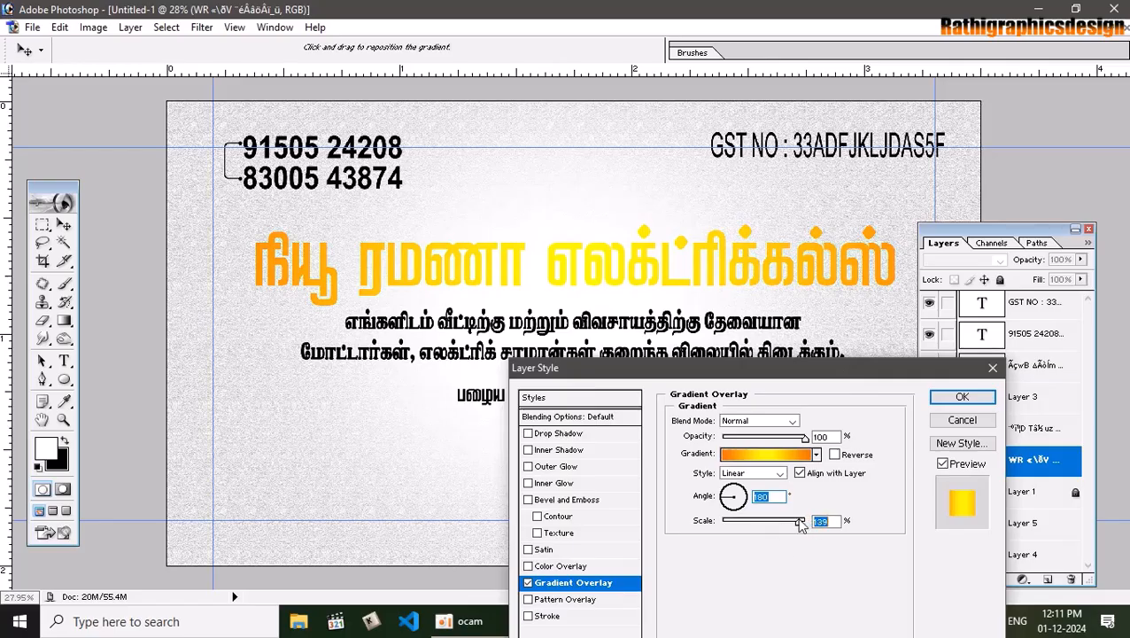
# Set the gradient overlay blend mode to Hard Light
pyautogui.click(762, 422)
pyautogui.click(764, 424)
pyautogui.press('Down')
pyautogui.press('Down')
pyautogui.press('Down')
pyautogui.press('Down')
pyautogui.press('Down')
pyautogui.press('Down')
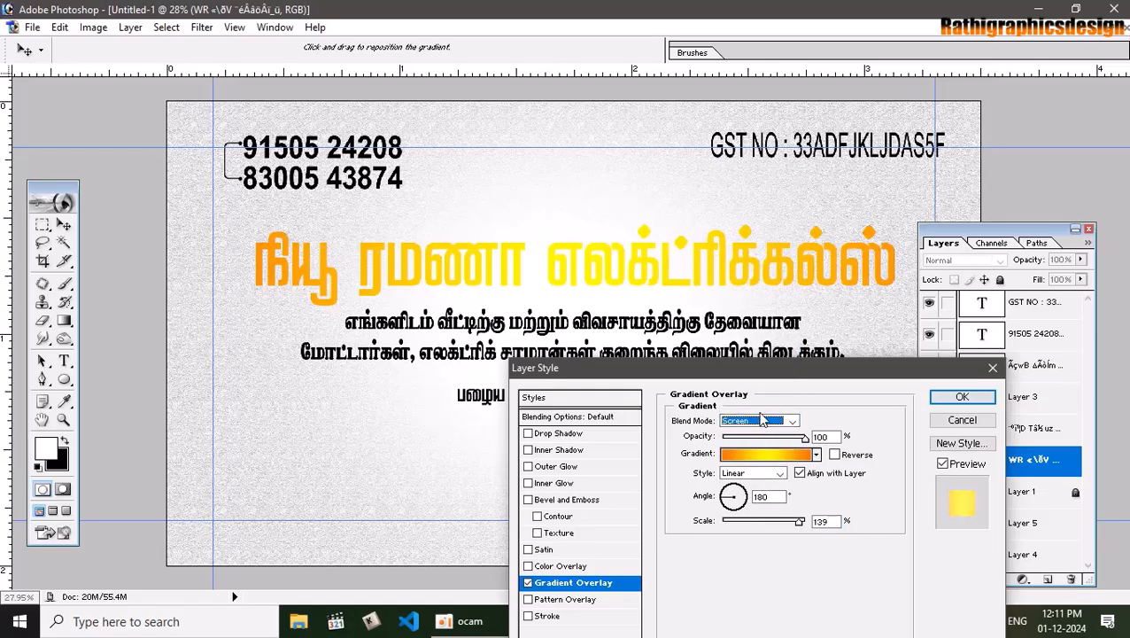
pyautogui.press('Down')
pyautogui.press('Down')
pyautogui.press('Down')
pyautogui.press('Down')
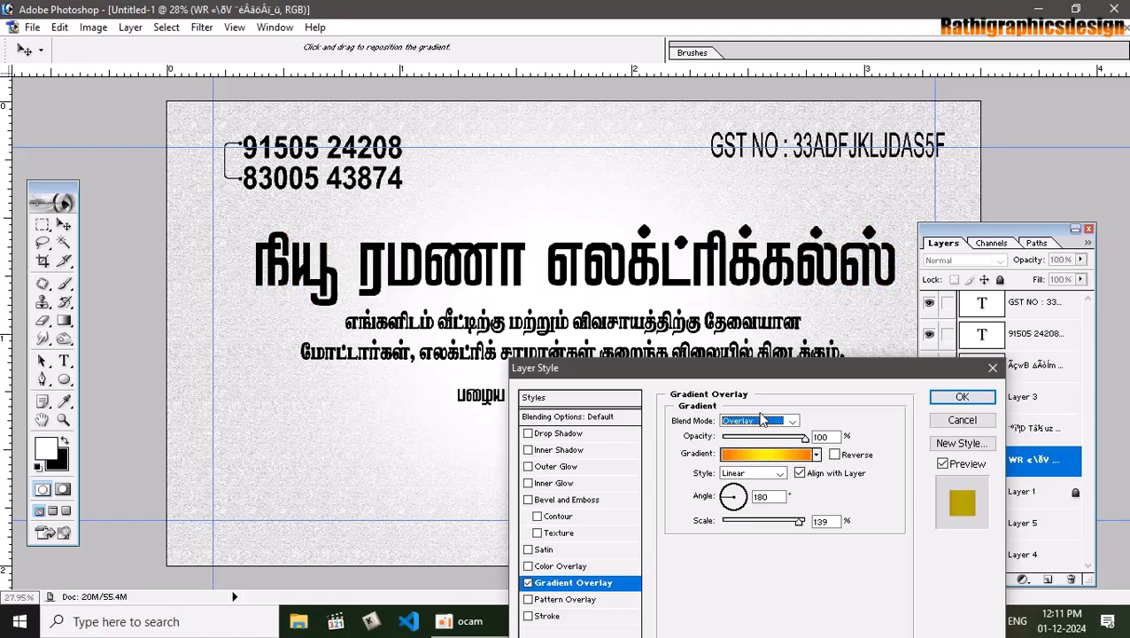
pyautogui.press('Down')
pyautogui.press('Down')
pyautogui.press('Up')
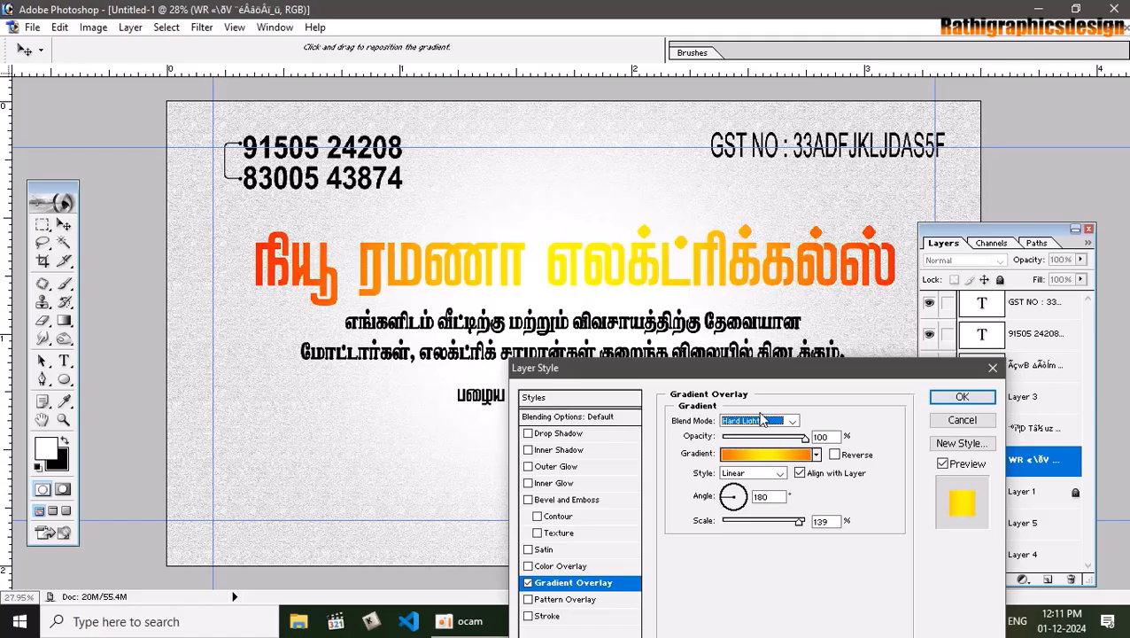
pyautogui.press('Down')
pyautogui.press('Down')
pyautogui.press('Down')
pyautogui.press('Up')
pyautogui.press('Up')
pyautogui.press('Up')
# Shrink the gradient scale to about 78% and lower the overlay opacity
pyautogui.moveTo(800, 521); pyautogui.dragTo(763, 527)
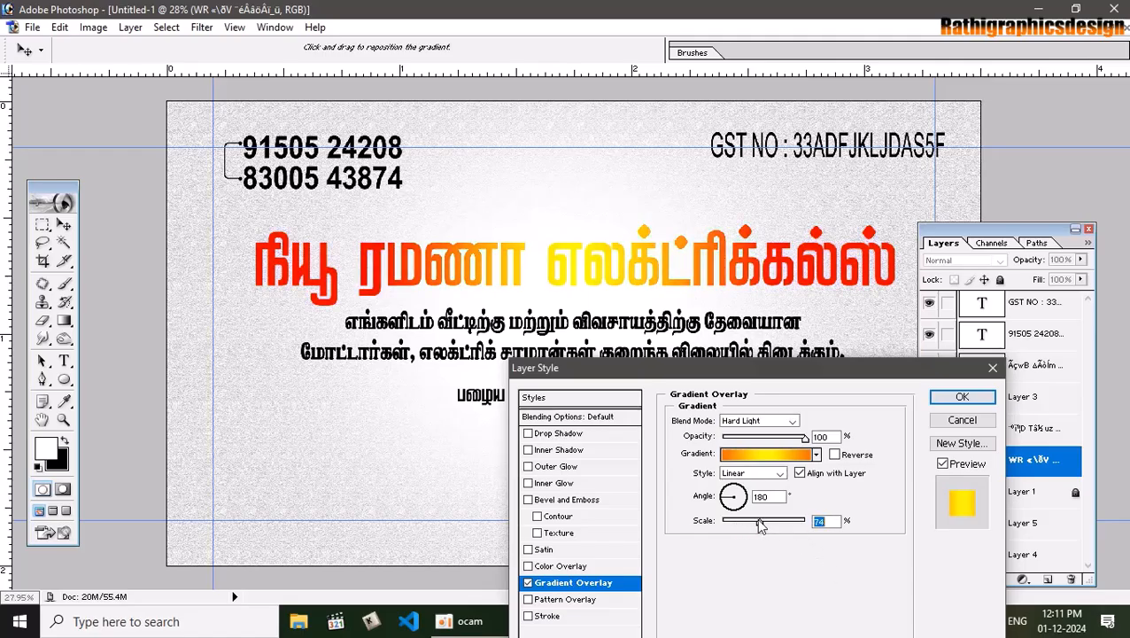
pyautogui.moveTo(804, 437)
pyautogui.mouseDown()
pyautogui.moveTo(773, 442)
pyautogui.moveTo(798, 446)
pyautogui.mouseUp()
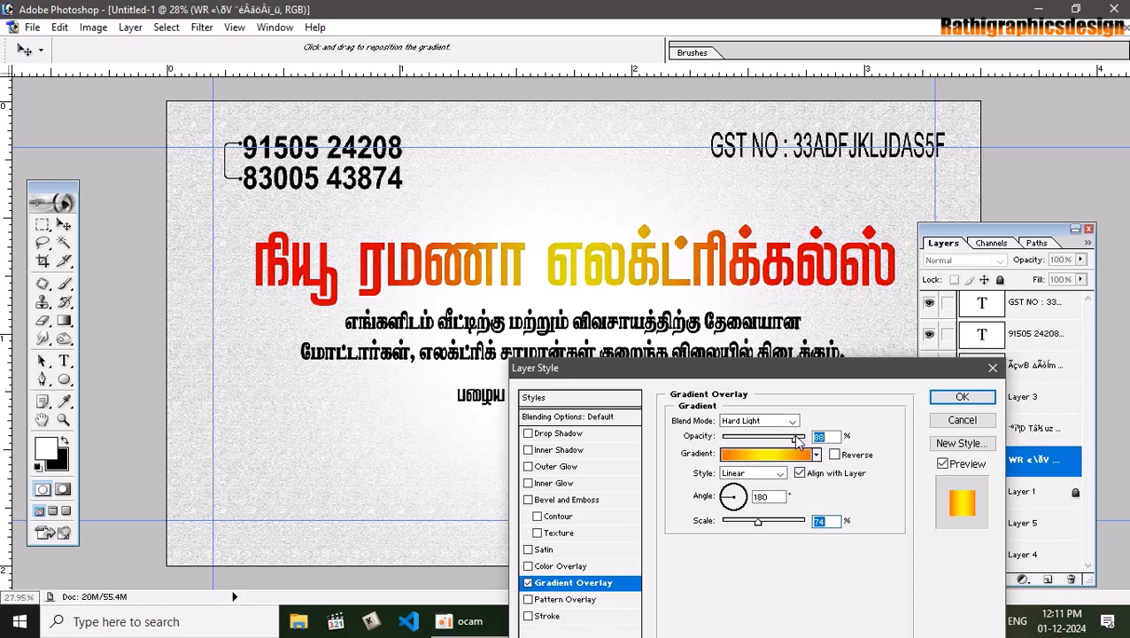
pyautogui.moveTo(758, 522)
pyautogui.mouseDown()
pyautogui.moveTo(718, 521)
pyautogui.moveTo(760, 521)
pyautogui.mouseUp()
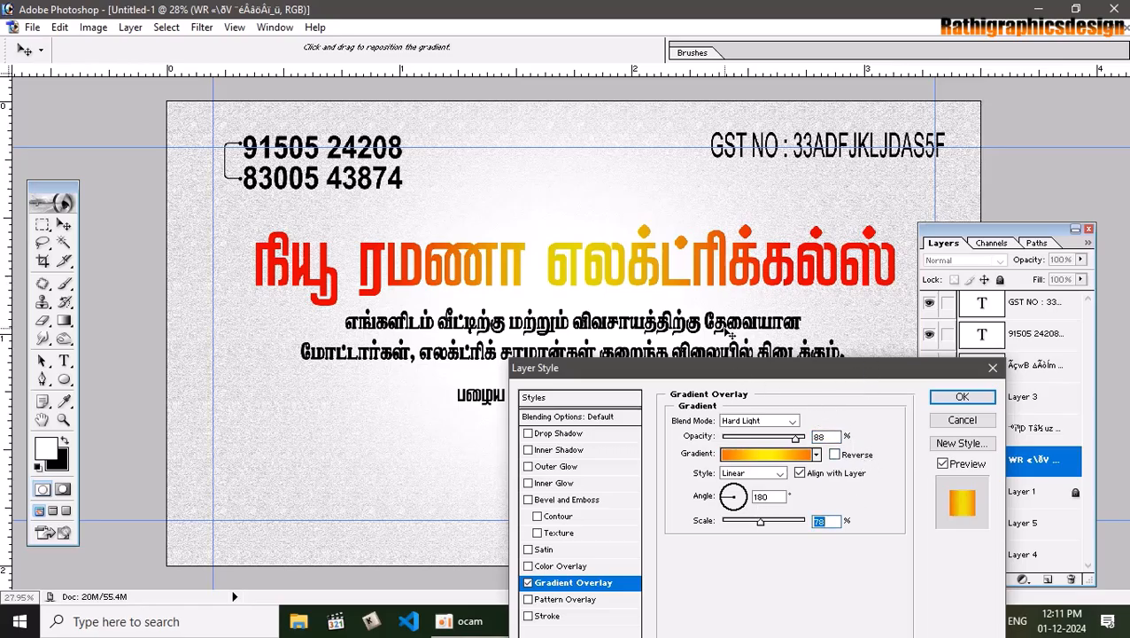
# Enable Bevel and Emboss in the Tamil headline's Layer Style
pyautogui.click(567, 500)
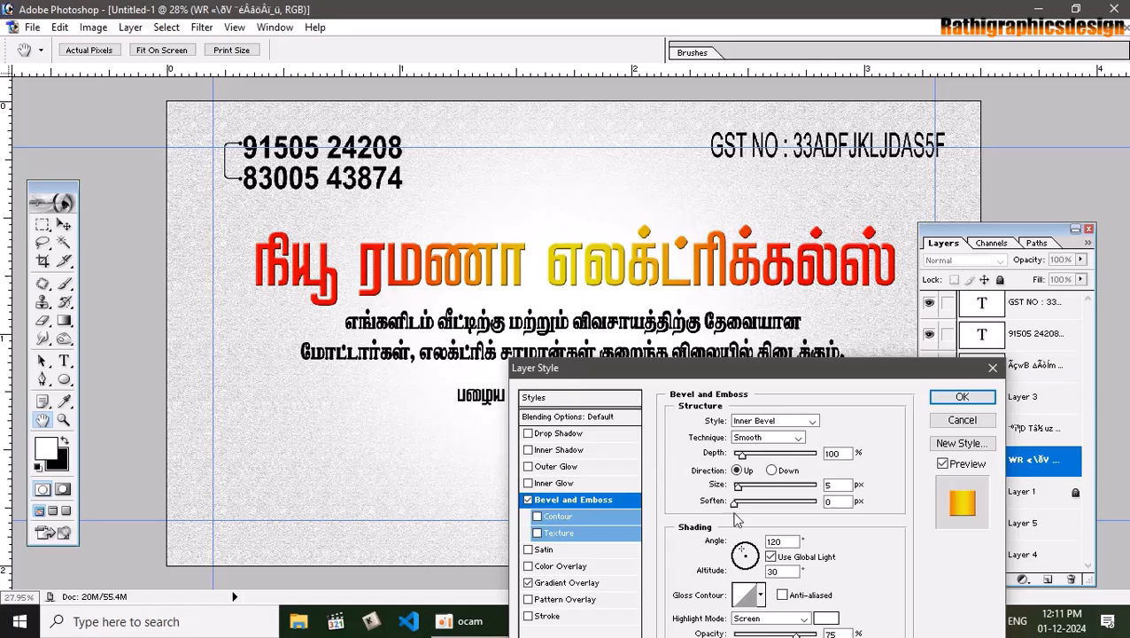
# Set the bevel to Chisel Hard with red highlights and white shadows
pyautogui.click(779, 439)
pyautogui.click(764, 457)
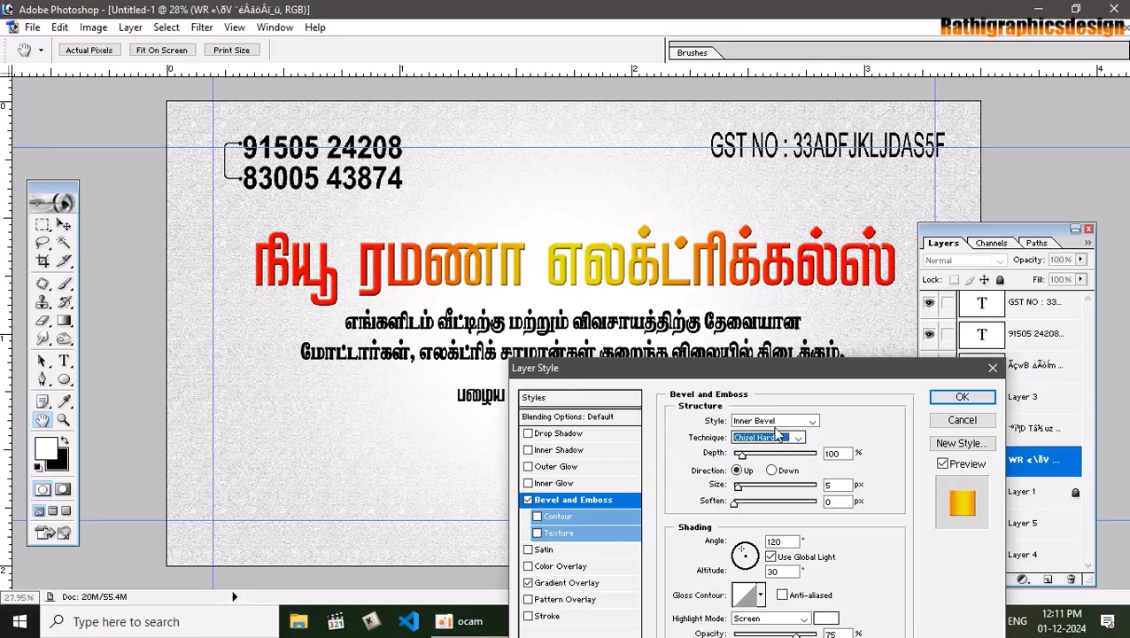
pyautogui.moveTo(878, 374); pyautogui.dragTo(880, 312)
pyautogui.click(827, 557)
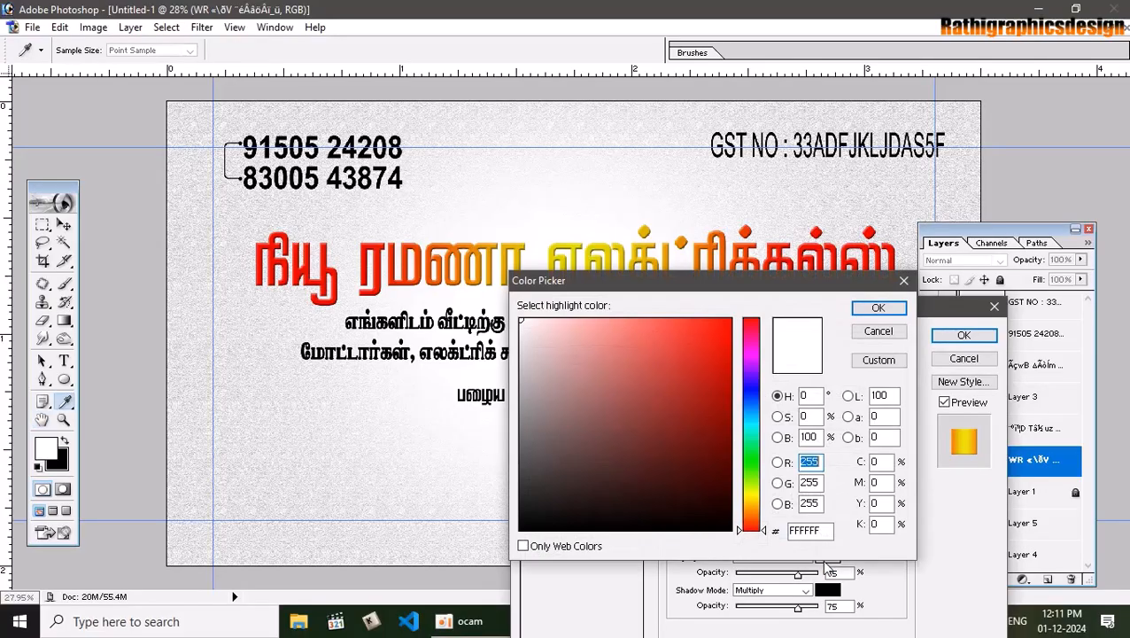
pyautogui.click(731, 319)
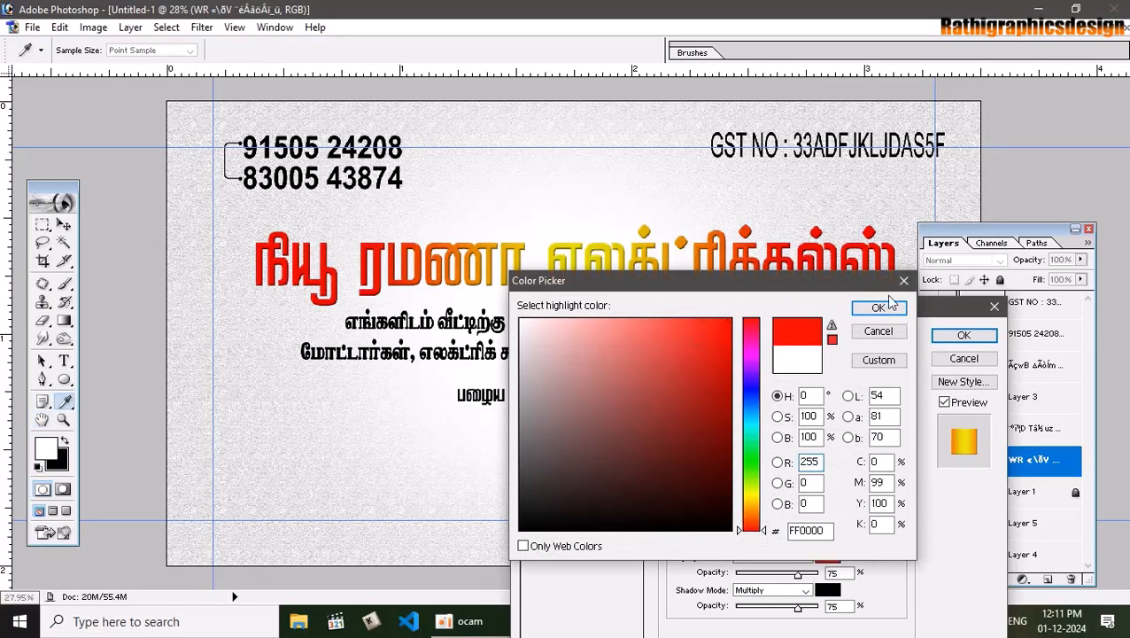
pyautogui.click(878, 308)
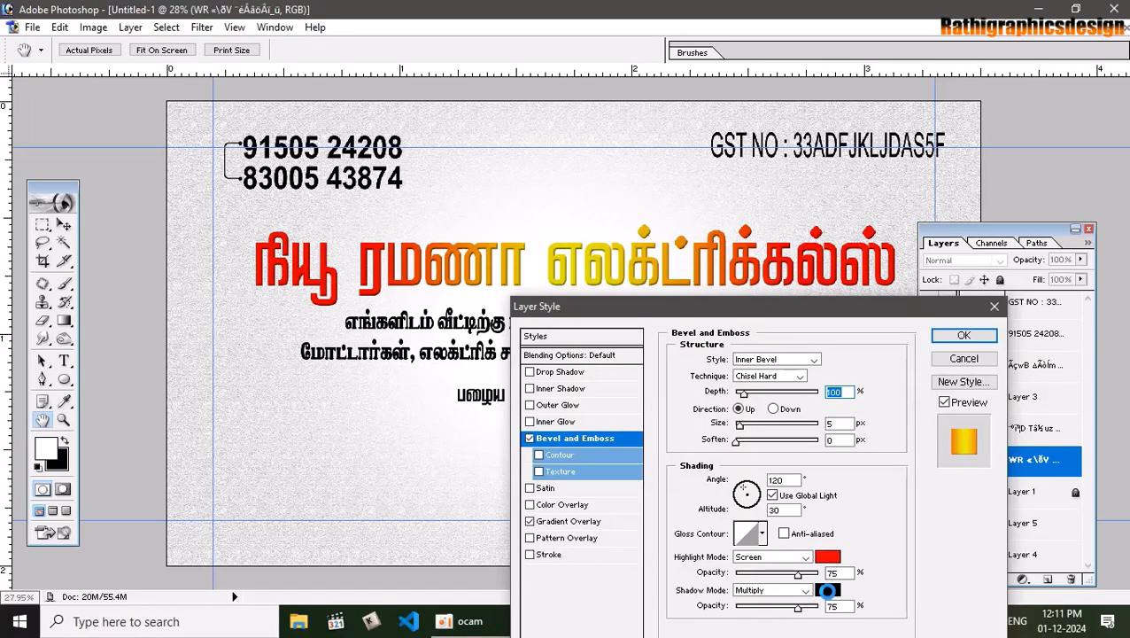
pyautogui.click(828, 589)
pyautogui.click(522, 319)
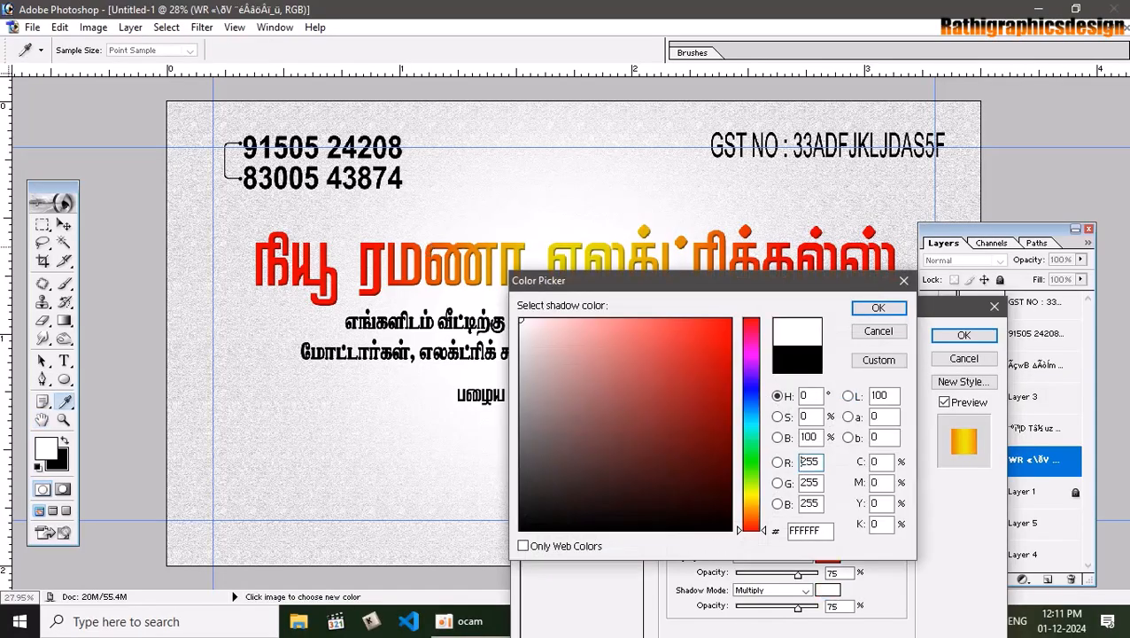
pyautogui.click(878, 307)
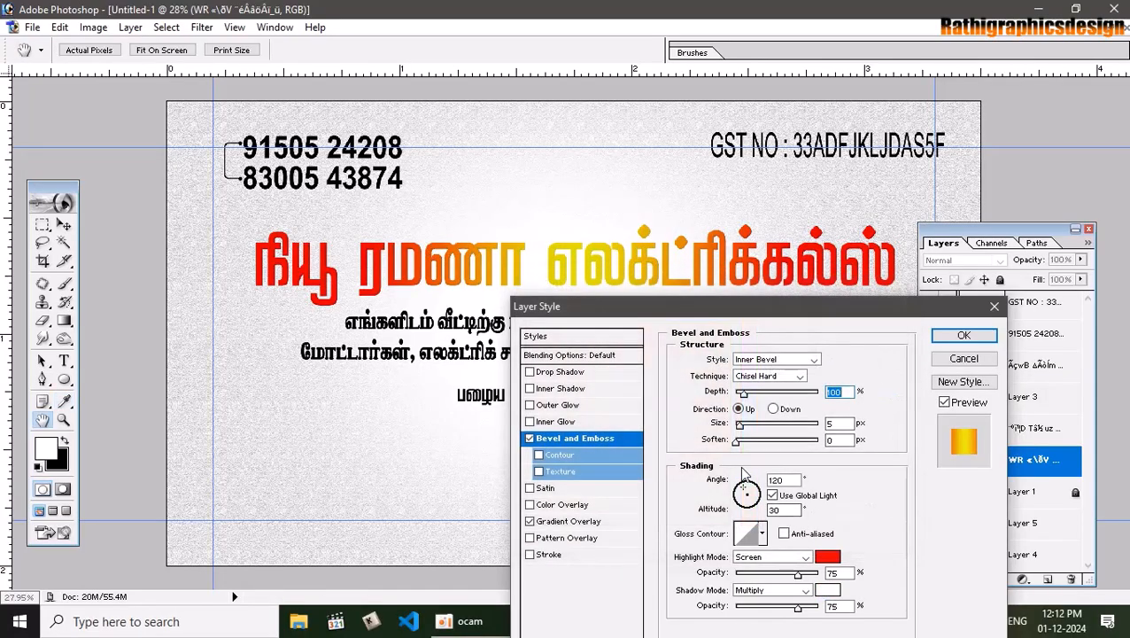
# Give the bevel size 38 px, a peaked gloss contour and 570% depth, then apply
pyautogui.moveTo(745, 430); pyautogui.dragTo(749, 429)
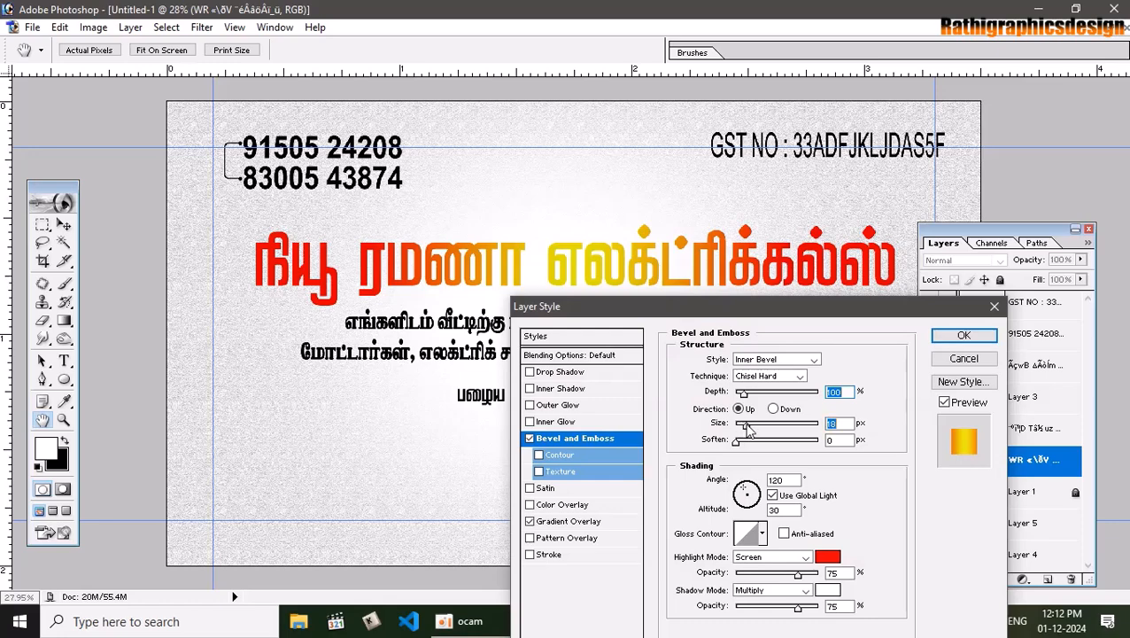
pyautogui.click(762, 533)
pyautogui.click(706, 452)
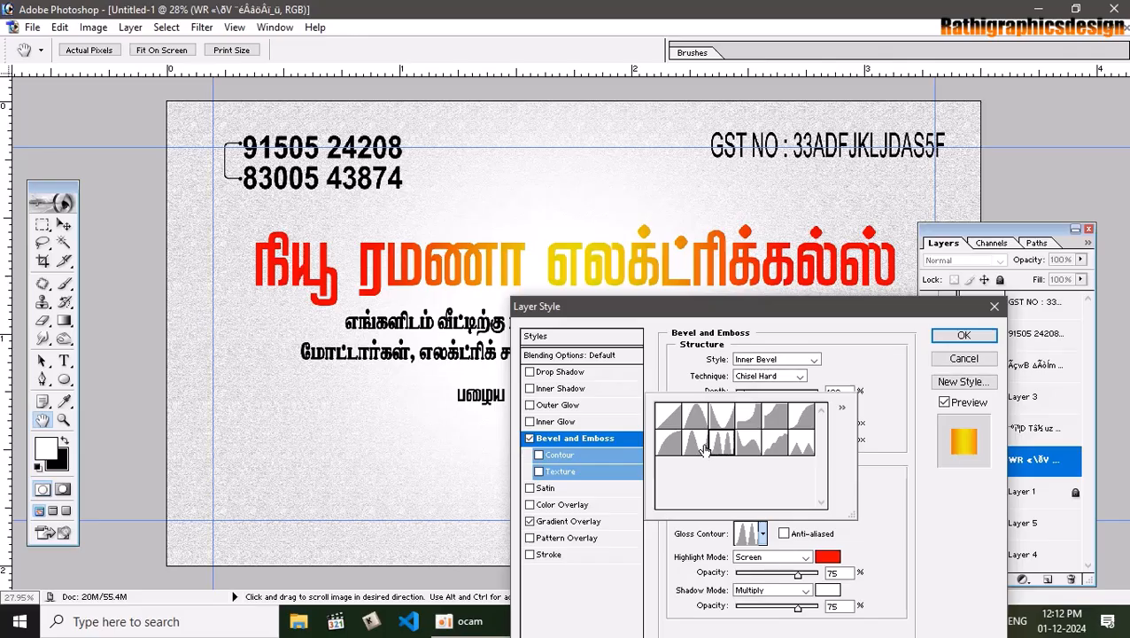
pyautogui.click(868, 461)
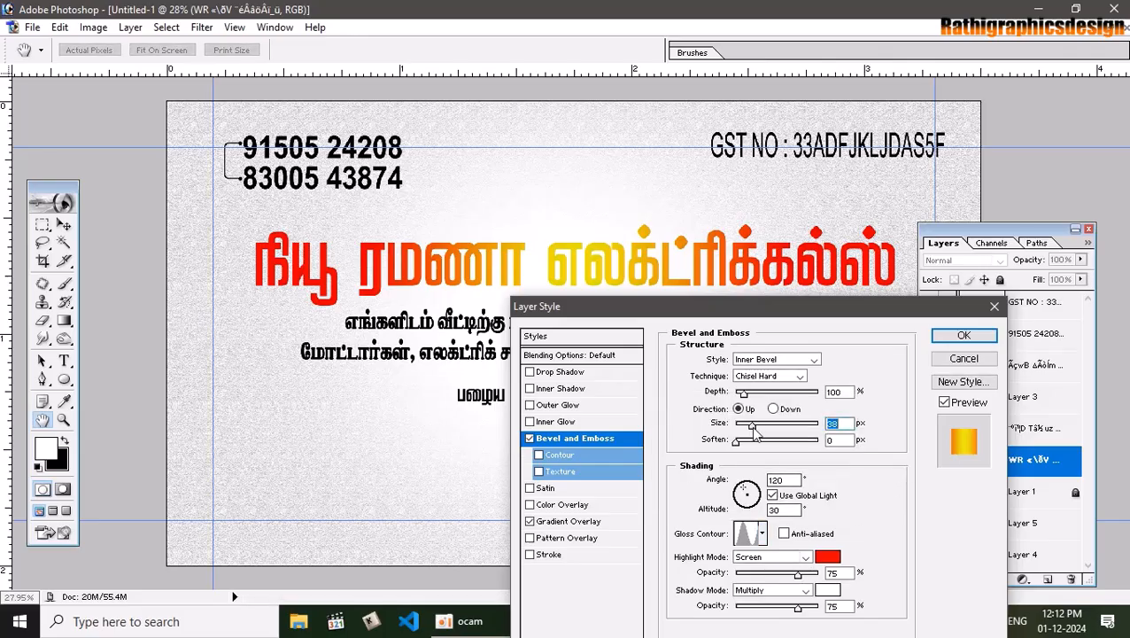
pyautogui.moveTo(743, 394); pyautogui.dragTo(785, 399)
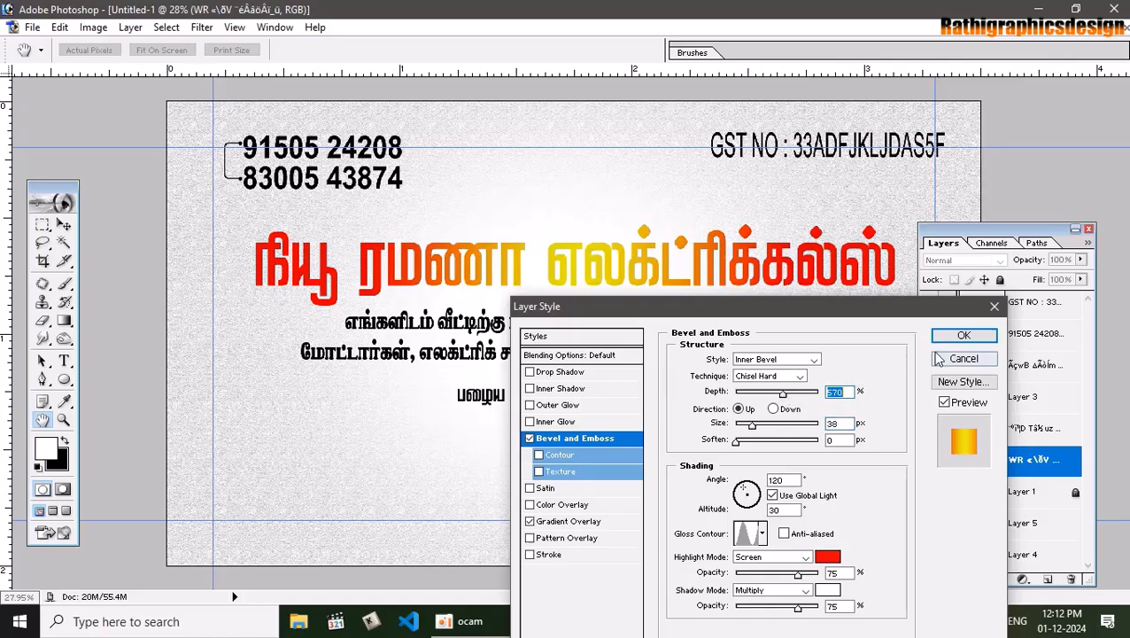
pyautogui.click(964, 336)
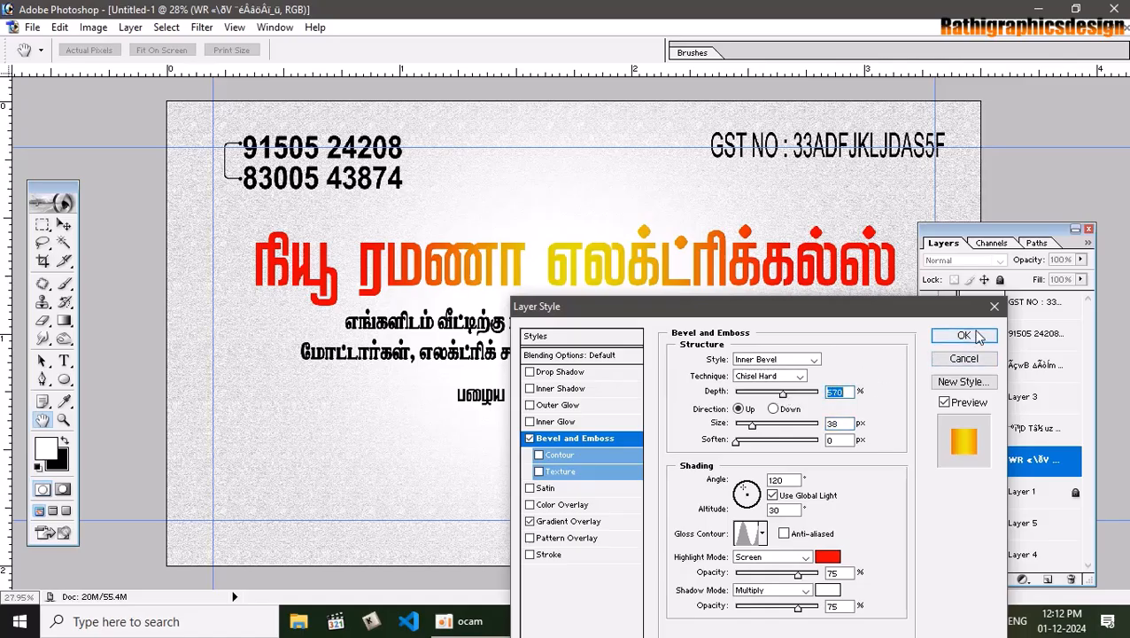
# Zoom and pan around the bevelled red headline to inspect its letters at 100–200%
pyautogui.hotkey('ctrl', '+')
pyautogui.hotkey('ctrl', '+')
pyautogui.hotkey('ctrl', '+')
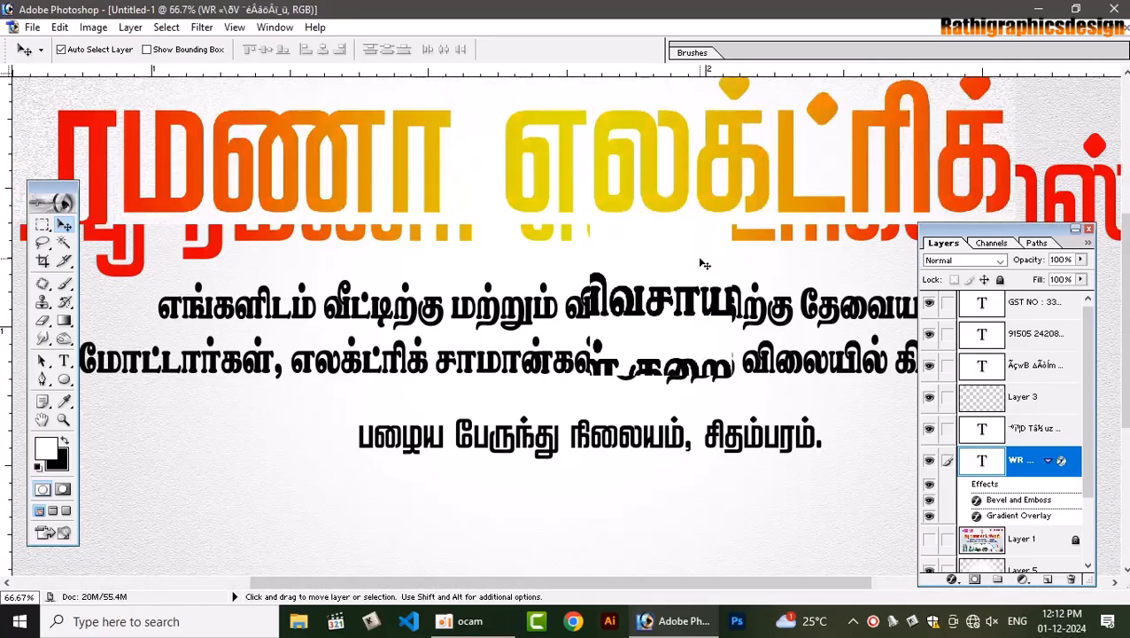
pyautogui.hotkey('ctrl', '+')
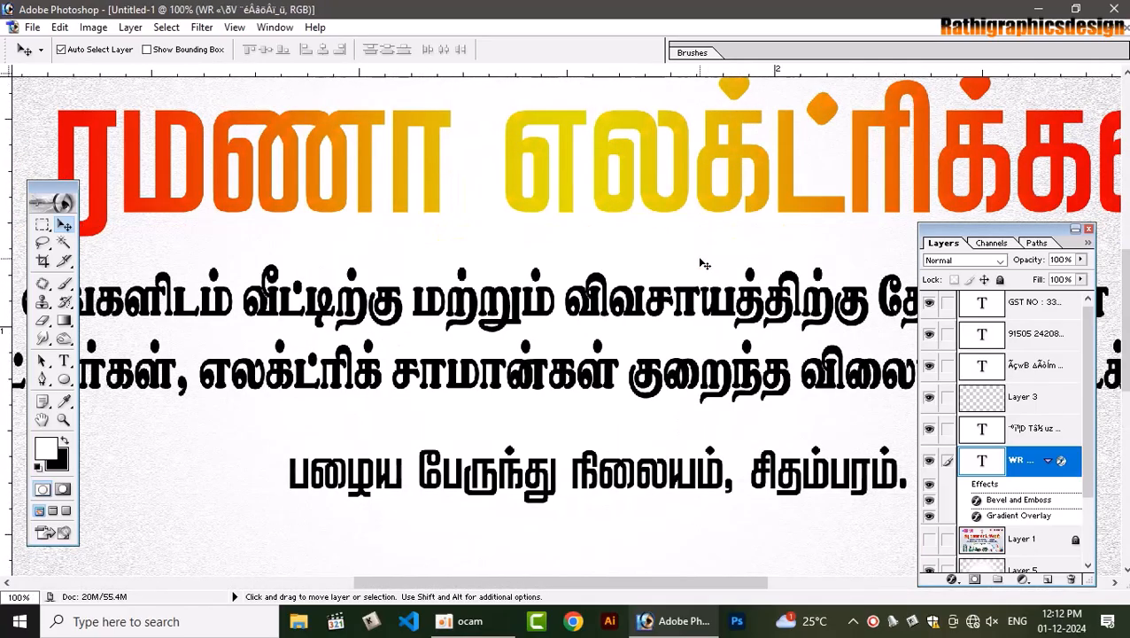
pyautogui.press('space')
pyautogui.moveTo(556, 107); pyautogui.dragTo(755, 250)
pyautogui.moveTo(218, 246); pyautogui.dragTo(506, 212)
pyautogui.moveTo(406, 257); pyautogui.dragTo(583, 322)
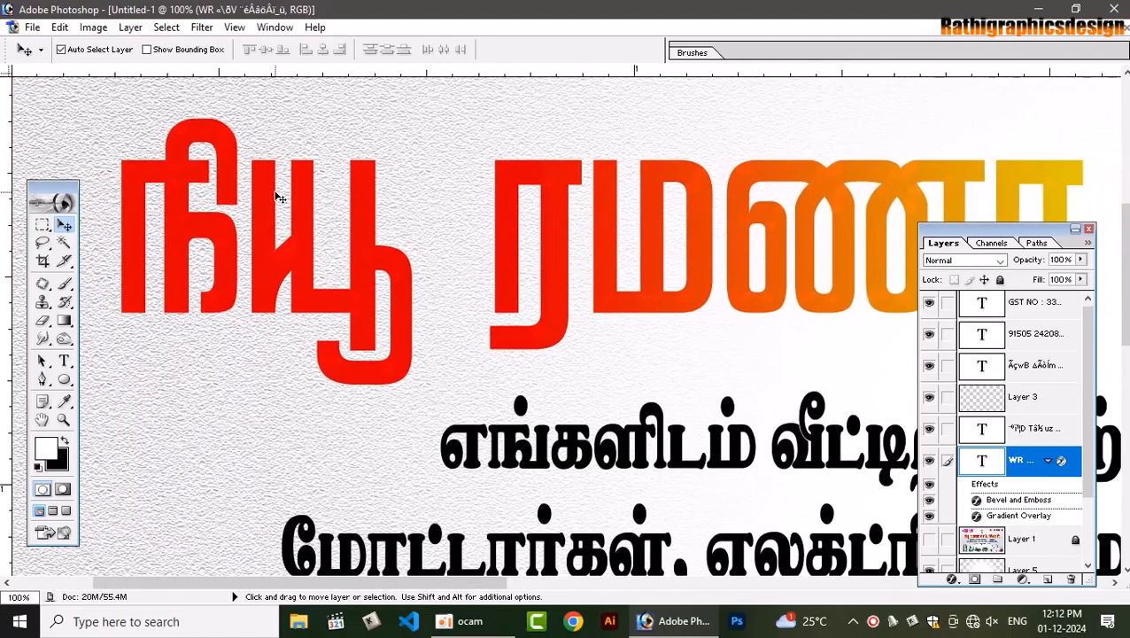
pyautogui.hotkey('ctrl', '+')
pyautogui.hotkey('ctrl', '-')
# Change the headline bevel's shadow colour to black with Color Burn shadow mode
pyautogui.doubleClick(1037, 483)
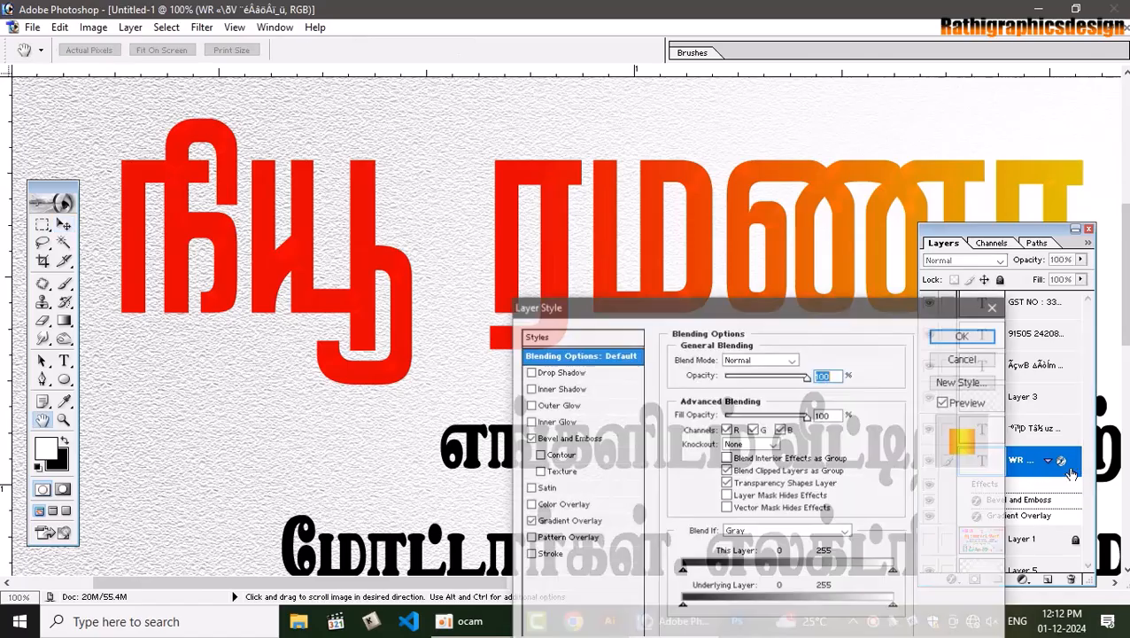
pyautogui.click(568, 438)
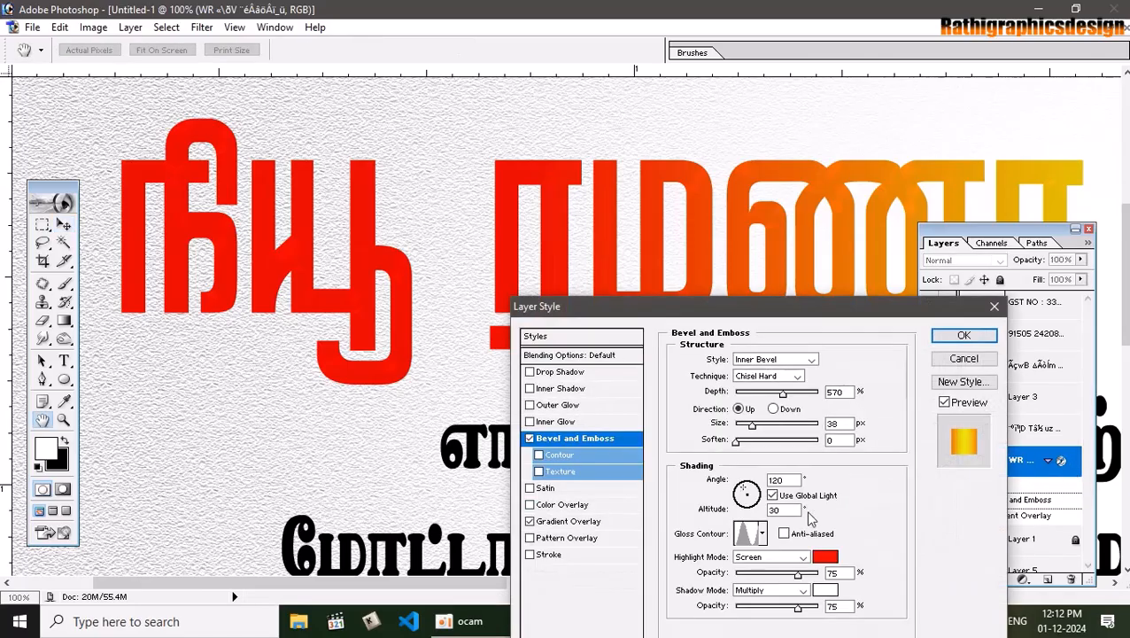
pyautogui.click(825, 590)
pyautogui.moveTo(670, 454); pyautogui.dragTo(732, 530)
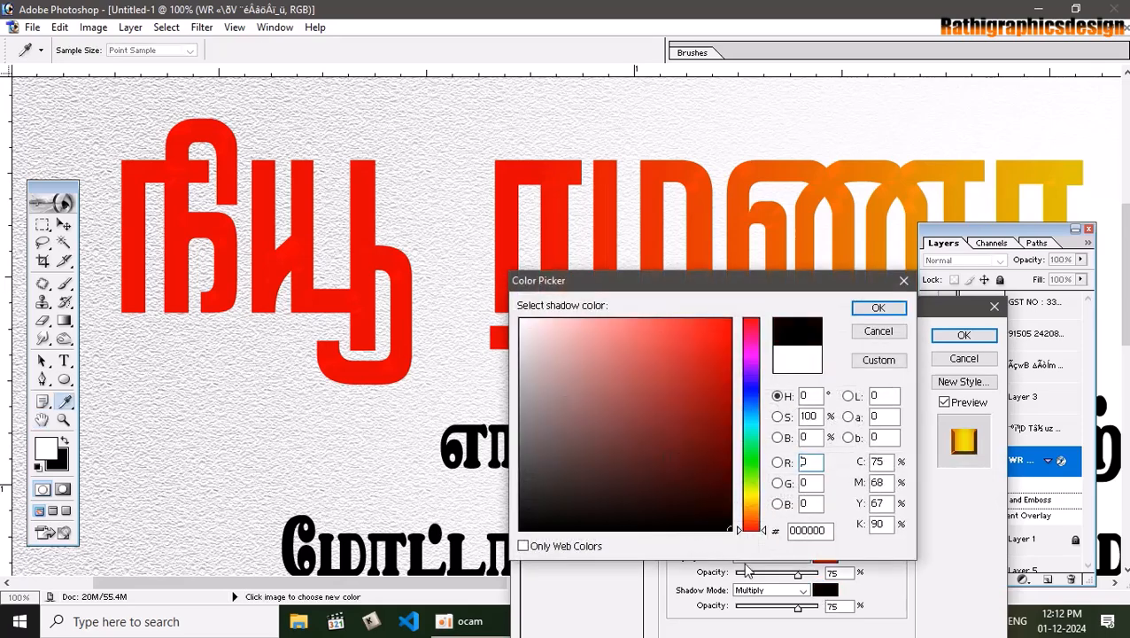
pyautogui.click(879, 308)
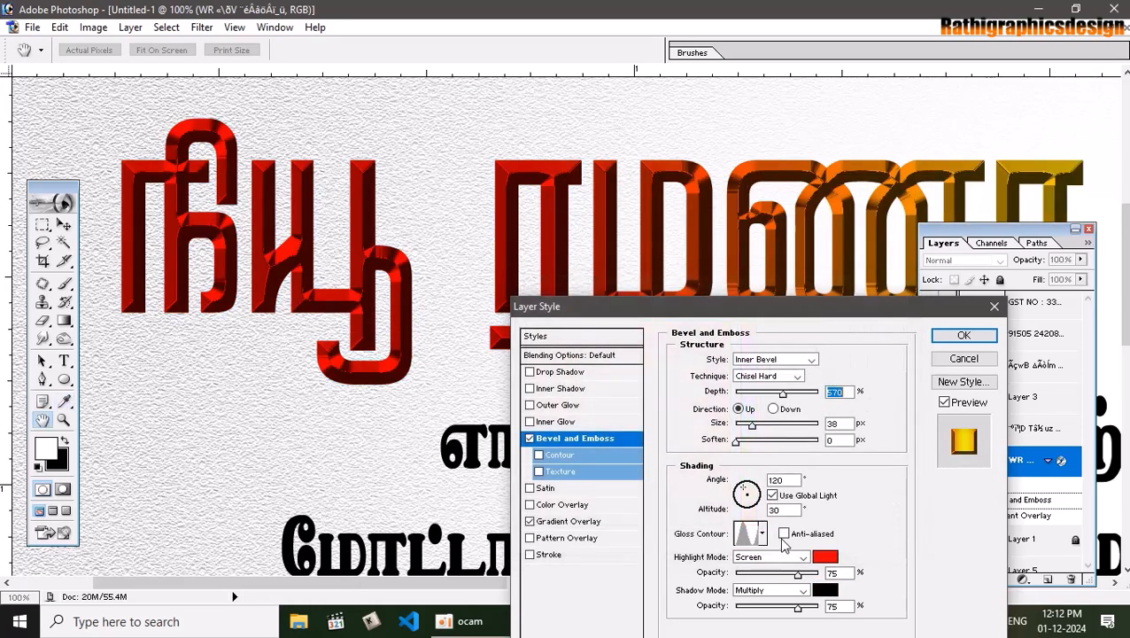
pyautogui.click(796, 591)
pyautogui.click(796, 591)
pyautogui.scroll(-3, 796, 593)
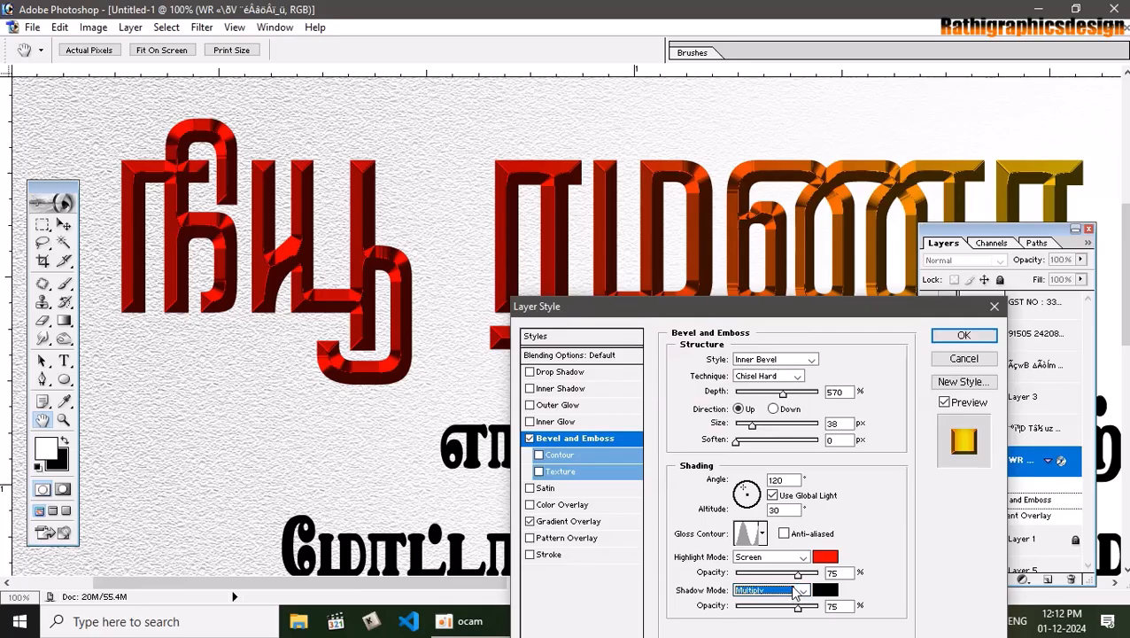
pyautogui.scroll(2, 794, 586)
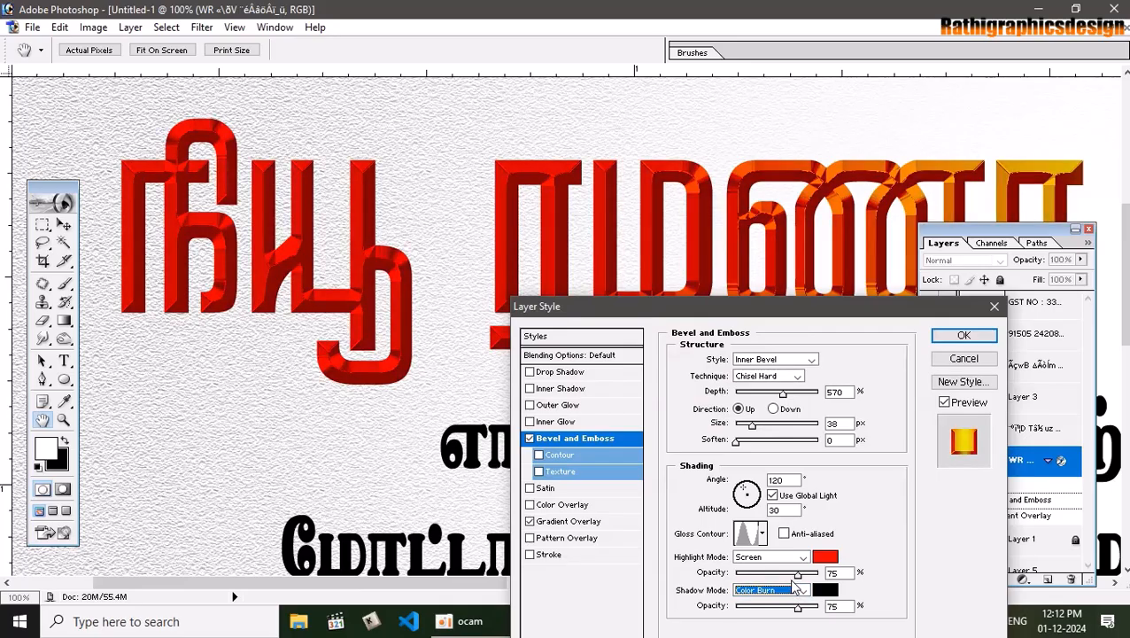
# Add a drop shadow of 16 px size and 15 px distance
pyautogui.click(553, 371)
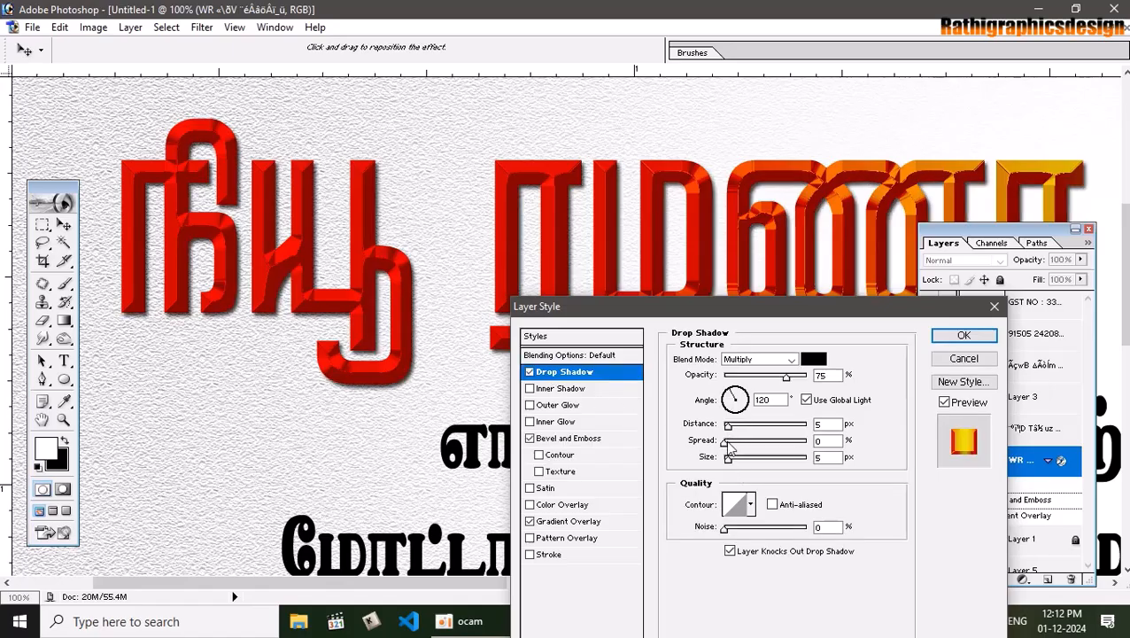
pyautogui.moveTo(730, 468); pyautogui.dragTo(736, 468)
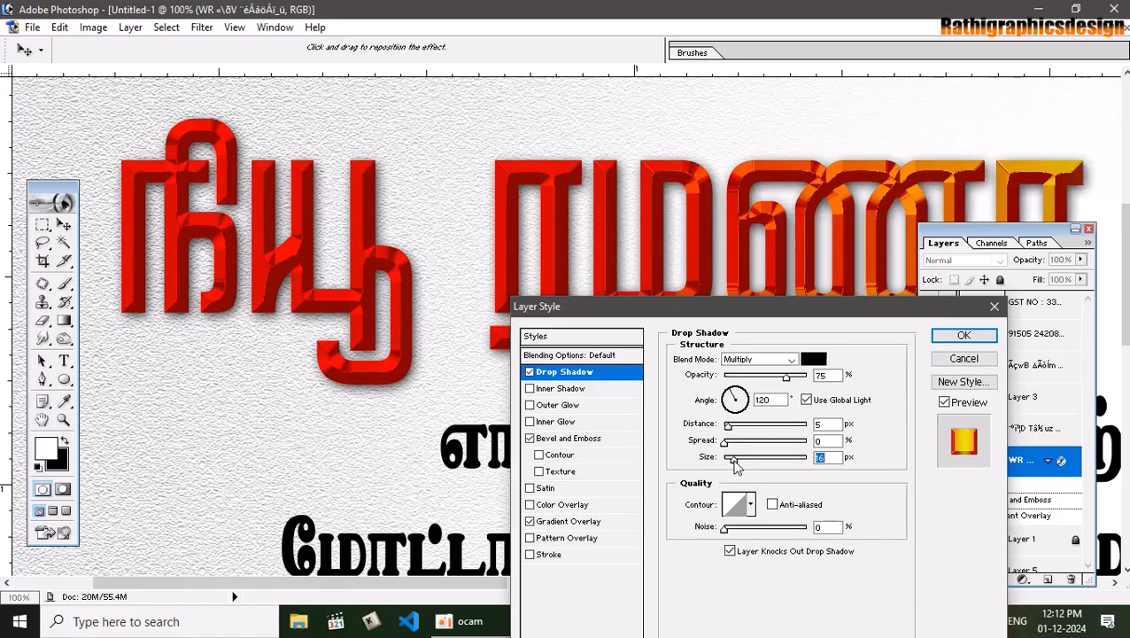
pyautogui.moveTo(728, 426); pyautogui.dragTo(732, 430)
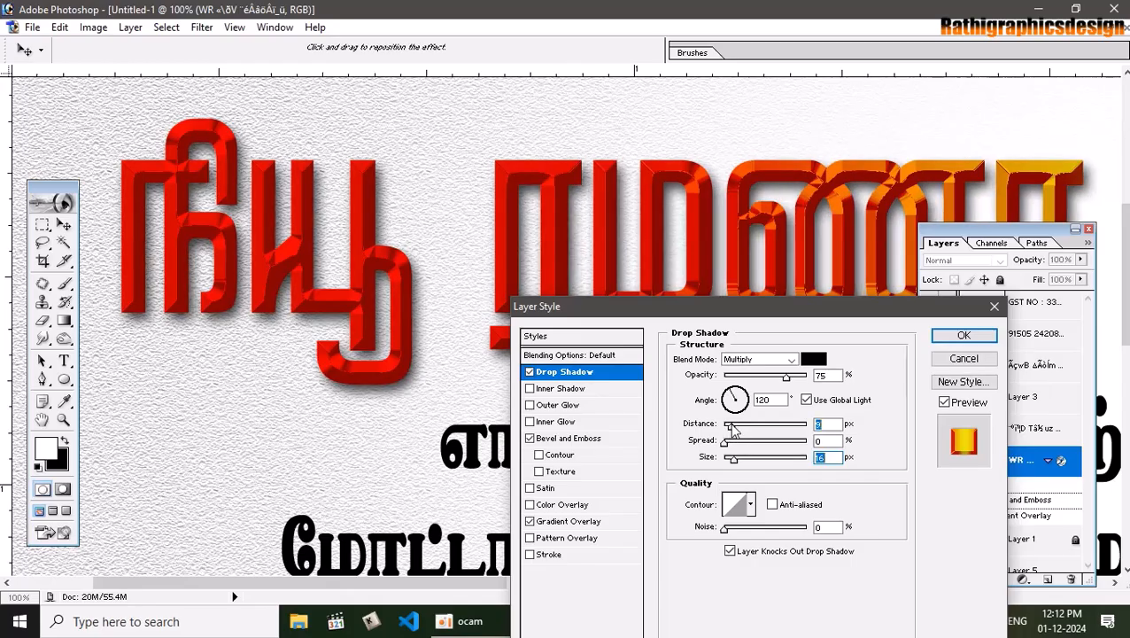
# Add a white 7 px outside stroke to the headline and apply the layer style
pyautogui.click(548, 556)
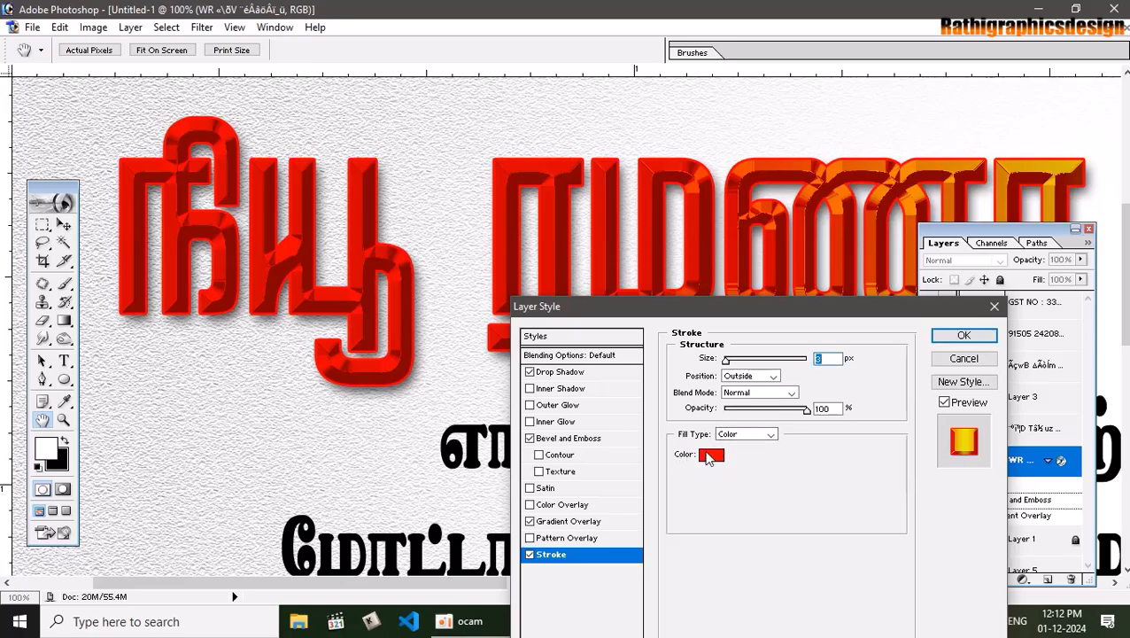
pyautogui.click(709, 458)
pyautogui.click(479, 284)
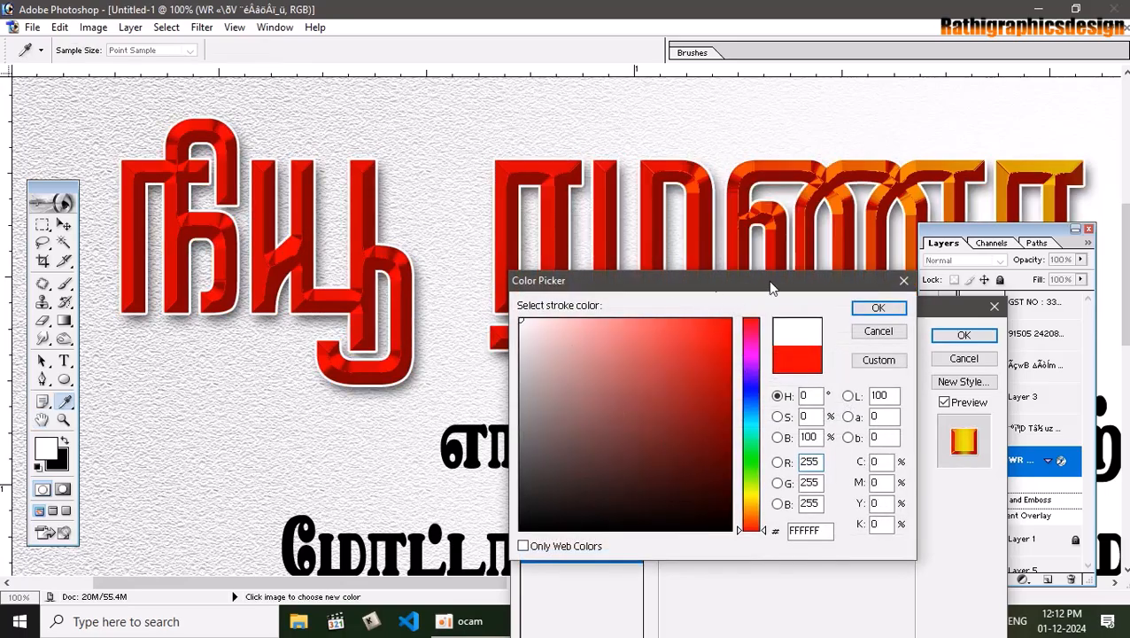
pyautogui.click(878, 307)
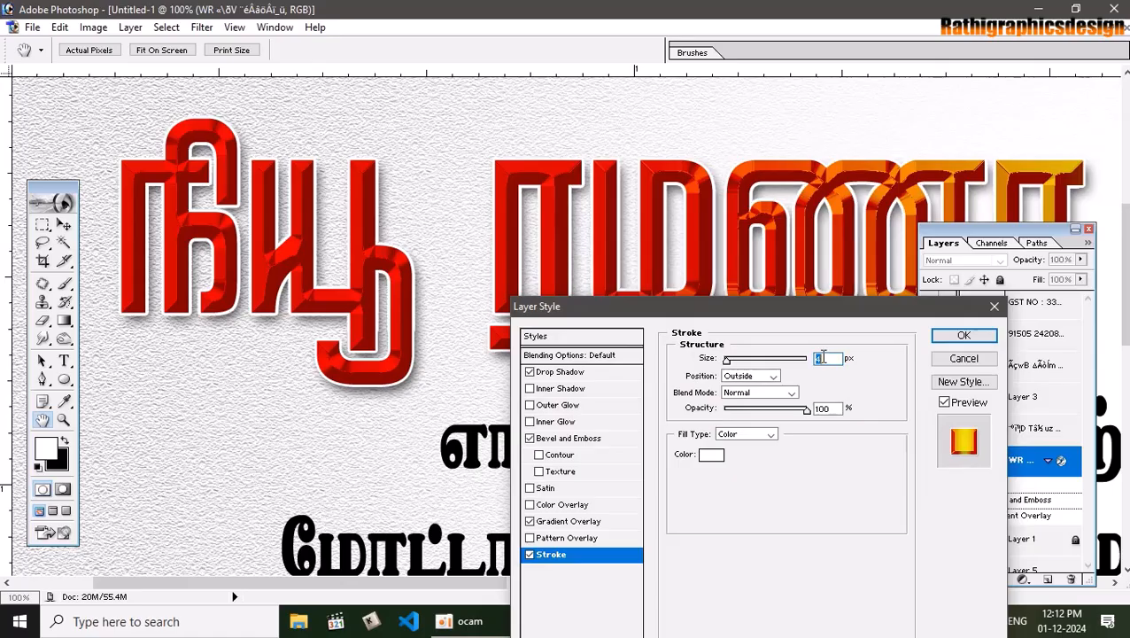
pyautogui.press('Up')
pyautogui.press('Up')
pyautogui.press('Up')
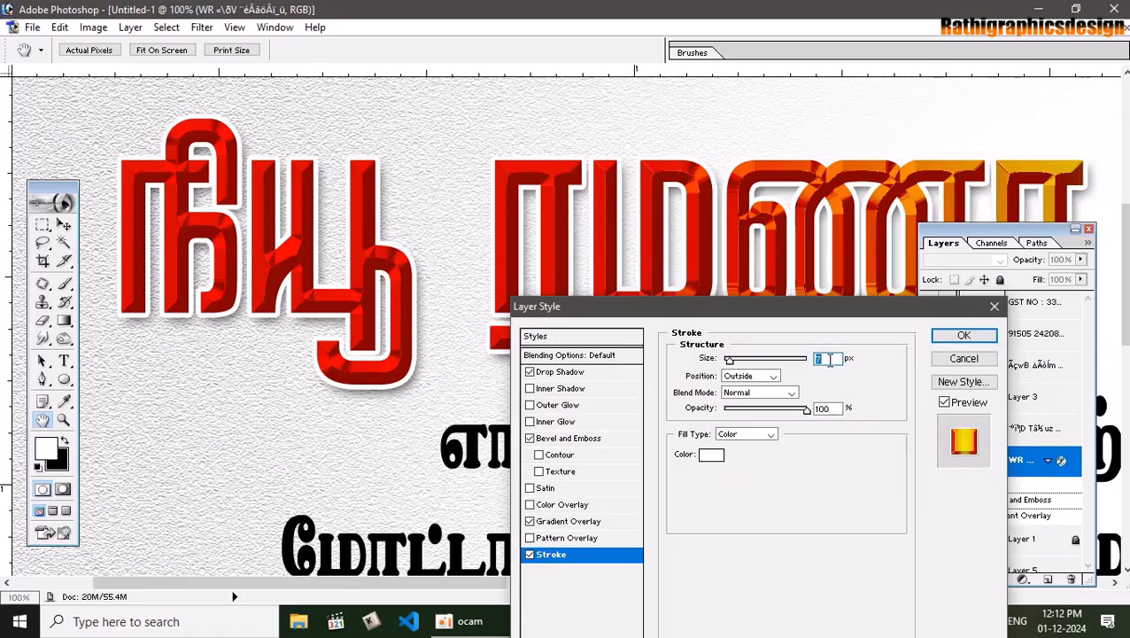
pyautogui.press('Return')
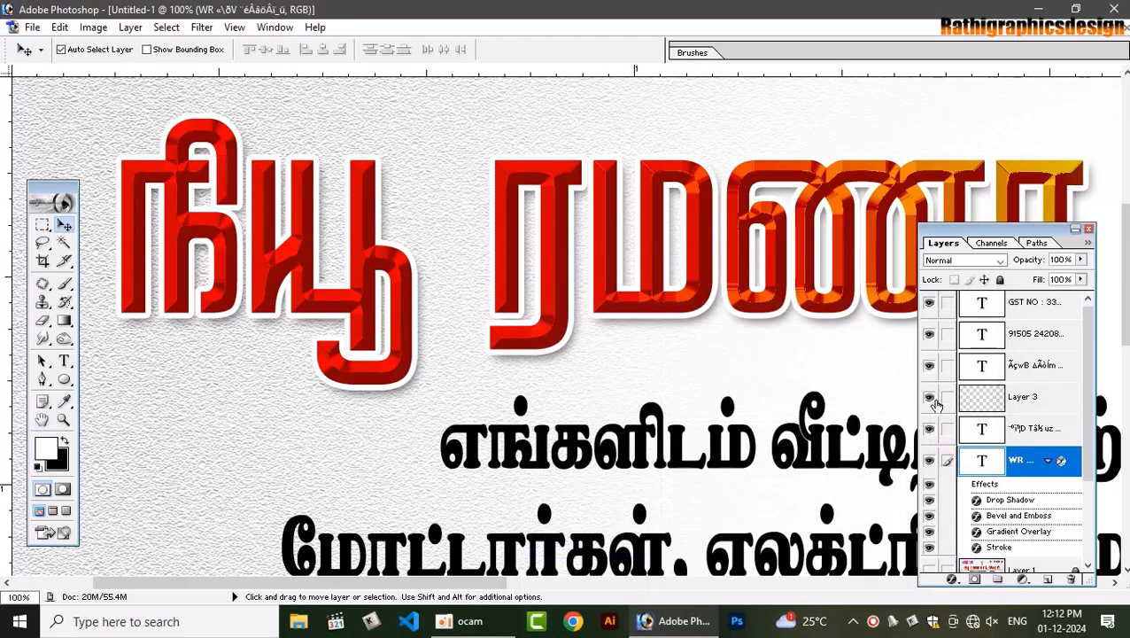
# Compare with the reference card JPG, then return to Untitled-1 zoomed on the headline
pyautogui.hotkey('ctrl', '0')
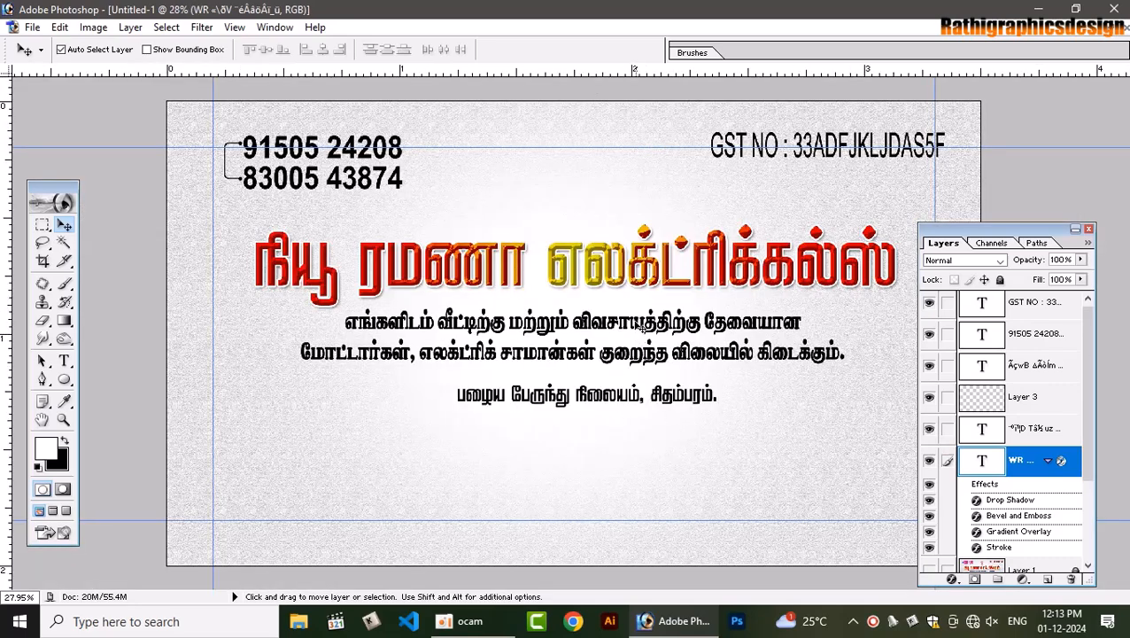
pyautogui.click(1110, 27)
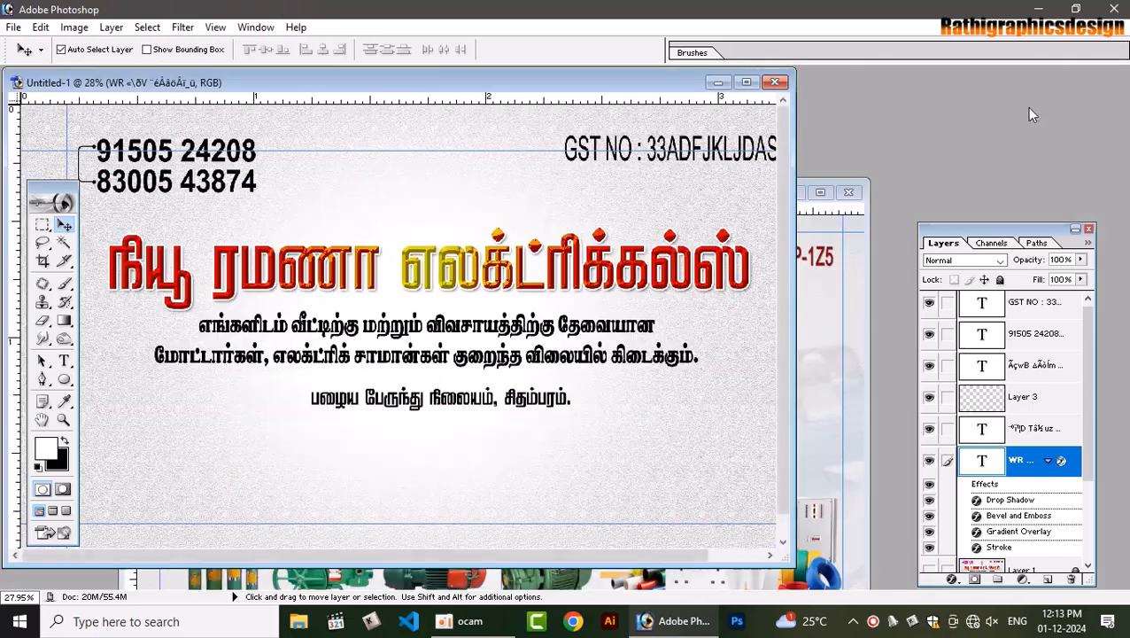
pyautogui.click(842, 326)
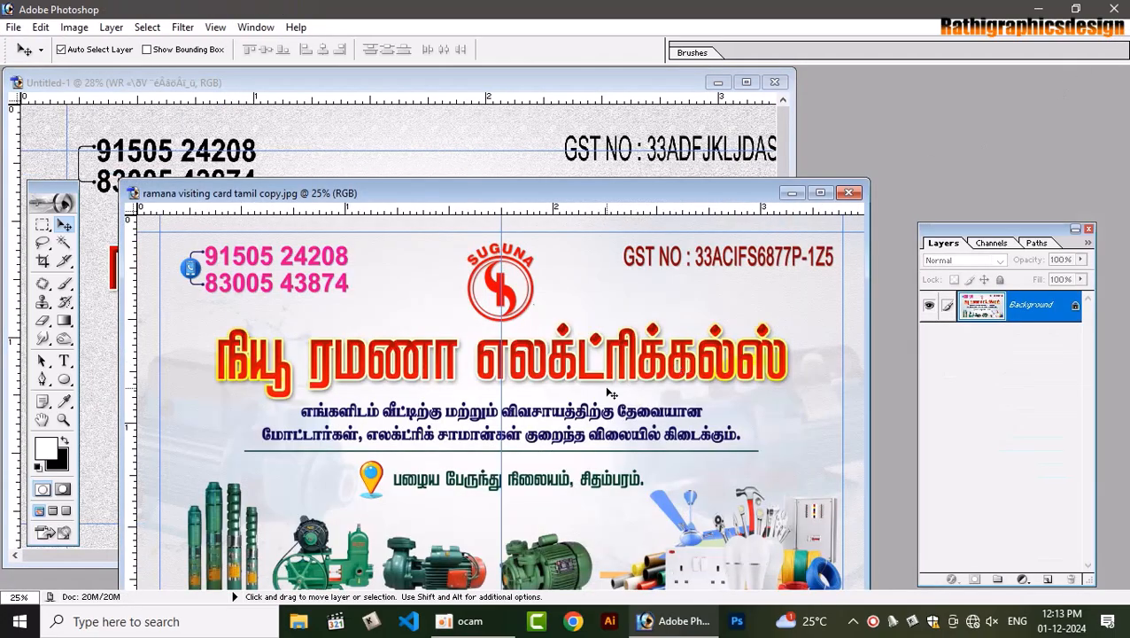
pyautogui.click(619, 161)
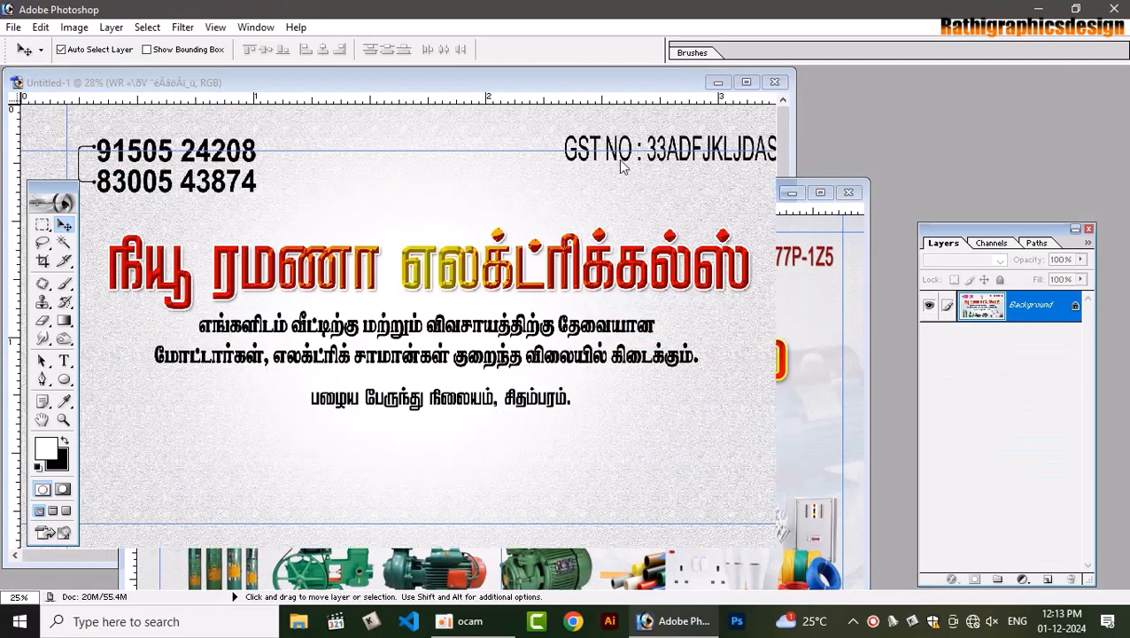
pyautogui.click(747, 83)
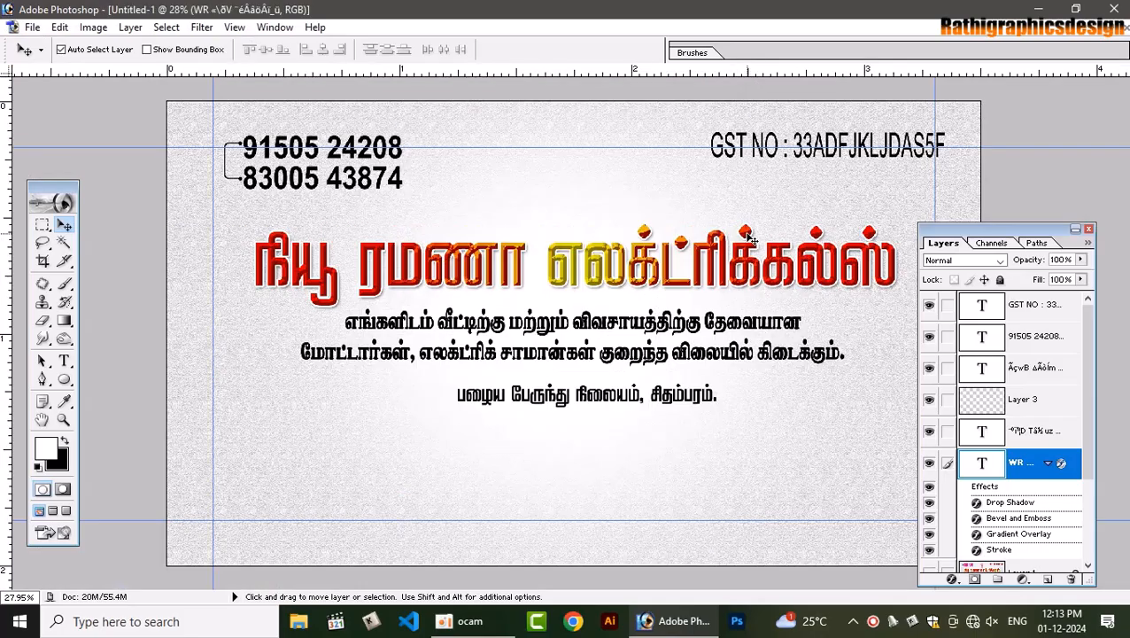
pyautogui.hotkey('ctrl', '+')
pyautogui.hotkey('ctrl', '+')
pyautogui.hotkey('ctrl', '+')
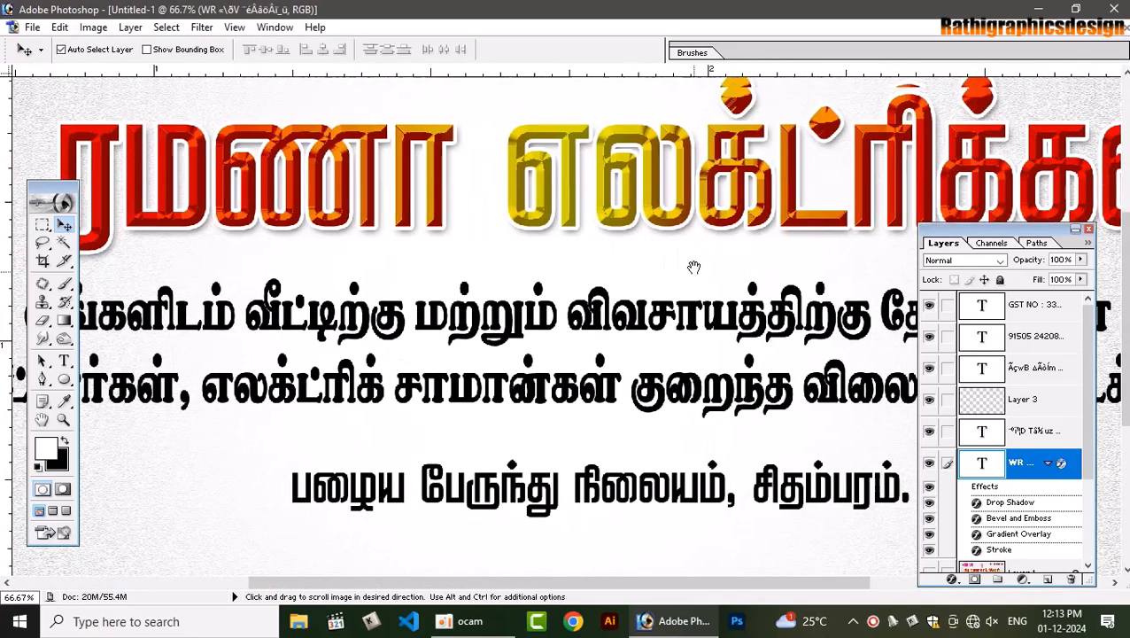
pyautogui.moveTo(694, 267); pyautogui.dragTo(667, 345)
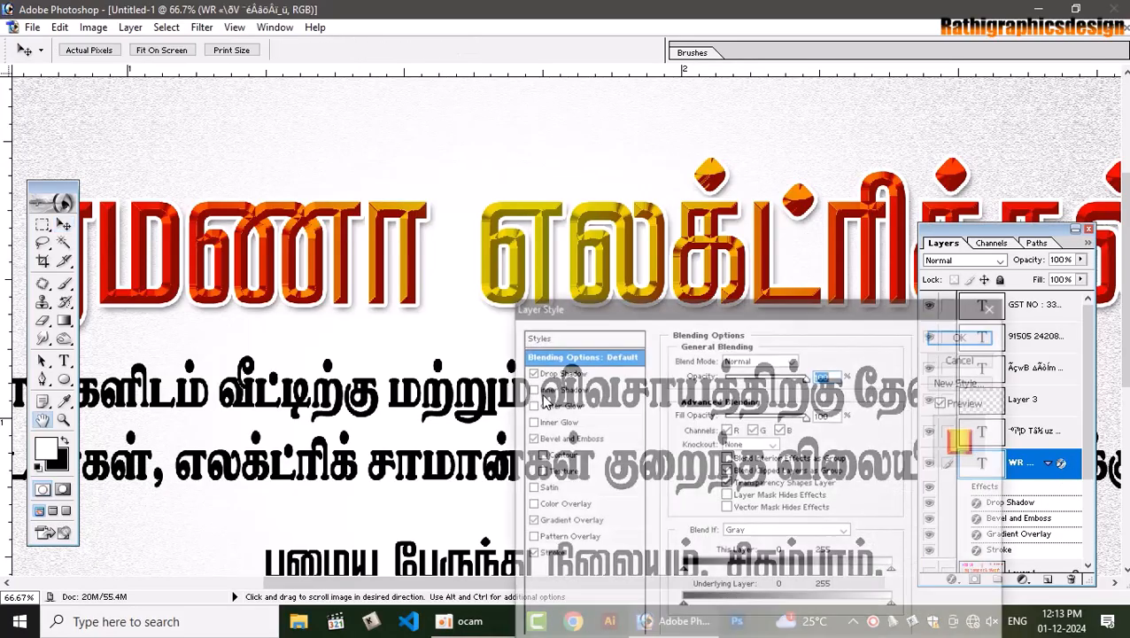
# Try several blend modes for the headline's white stroke, settle on Saturation, and apply
pyautogui.click(567, 557)
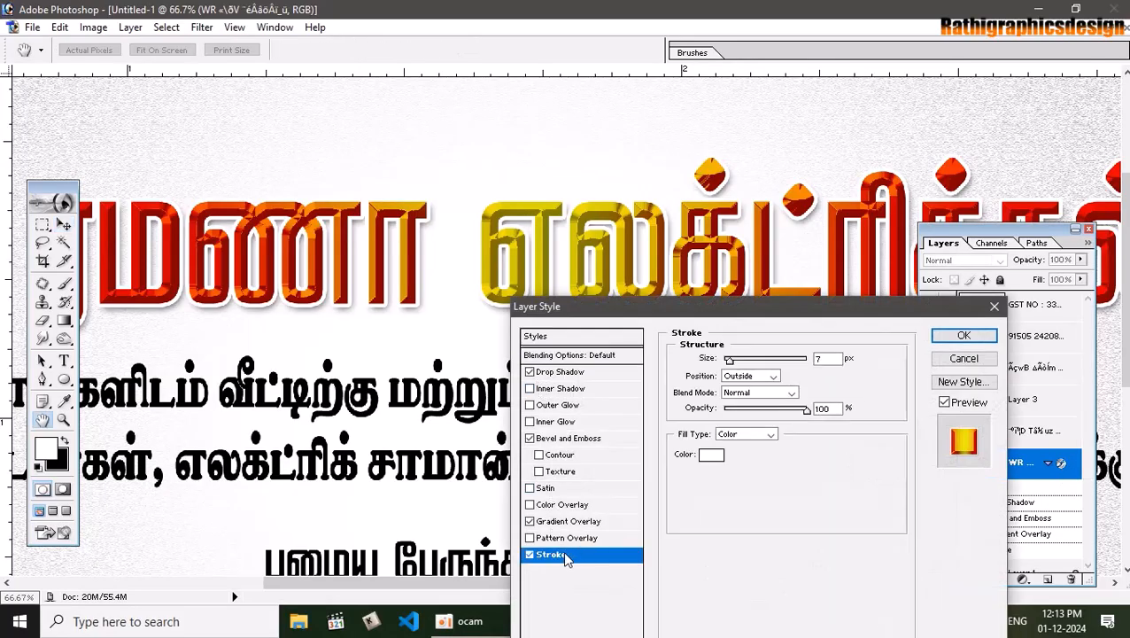
pyautogui.click(774, 395)
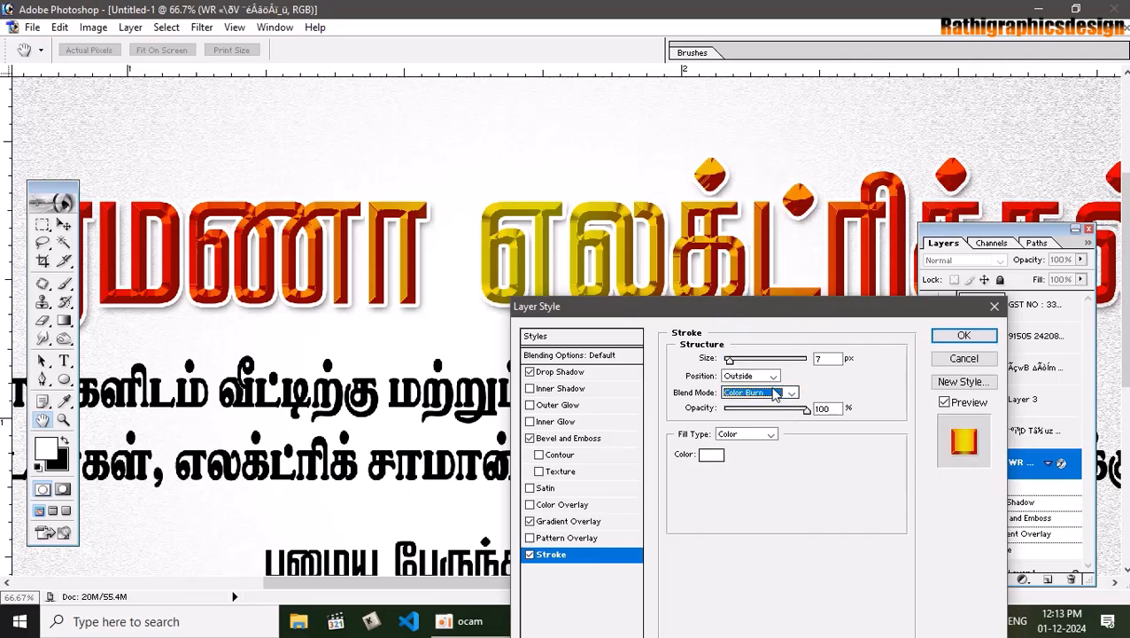
pyautogui.scroll(-2, 774, 395)
pyautogui.scroll(-3, 774, 395)
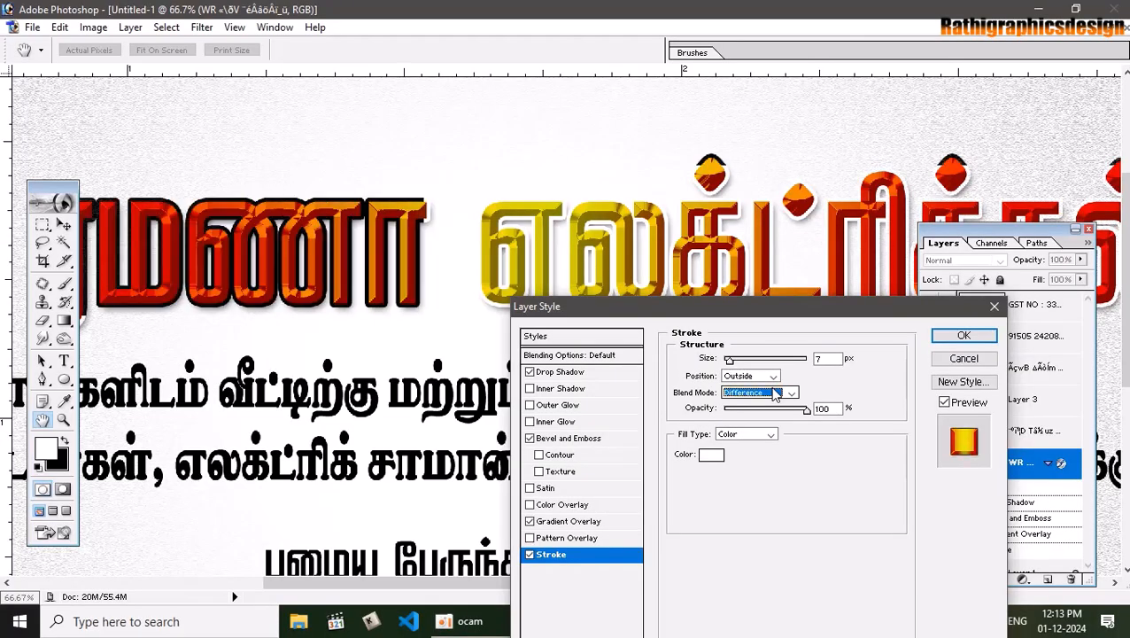
pyautogui.scroll(3, 776, 395)
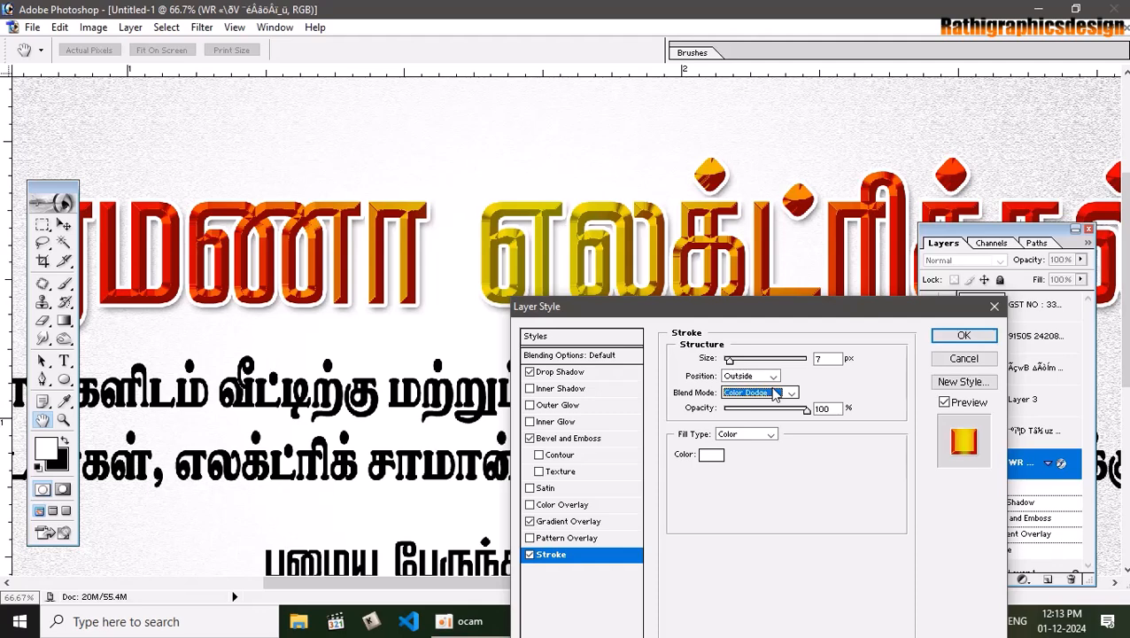
pyautogui.scroll(-3, 775, 395)
pyautogui.scroll(-4, 775, 395)
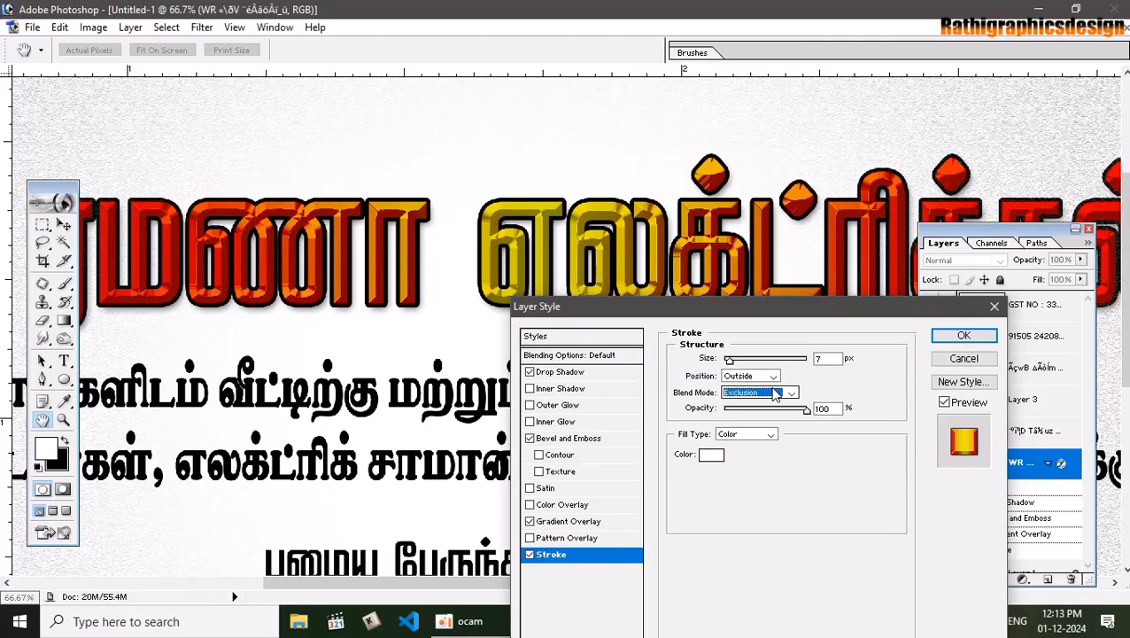
pyautogui.scroll(-1, 776, 395)
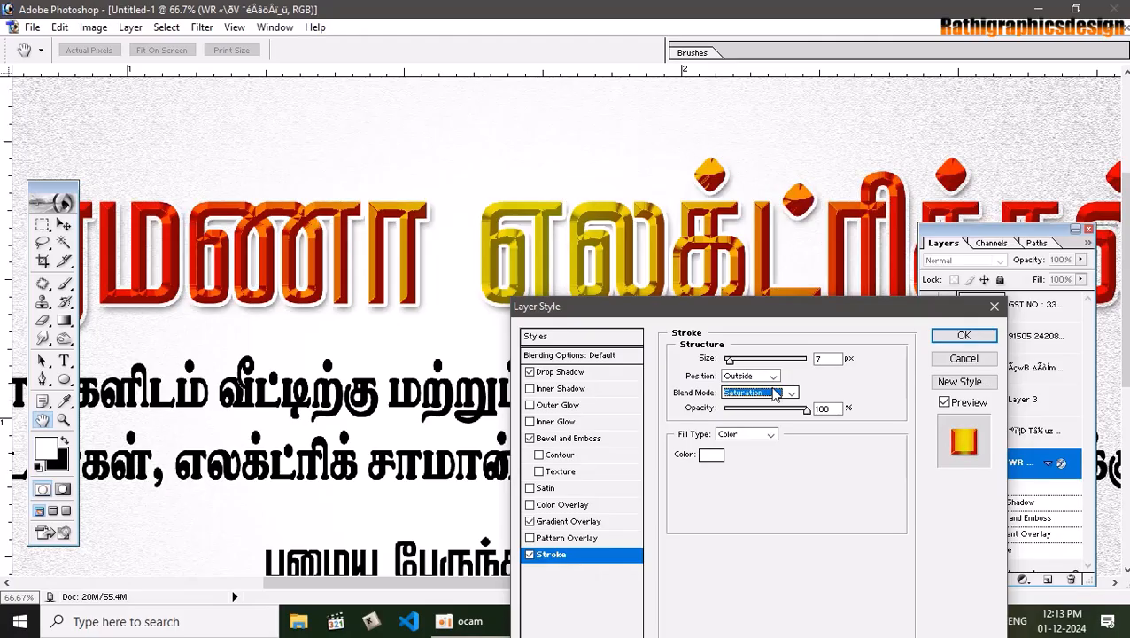
pyautogui.click(962, 337)
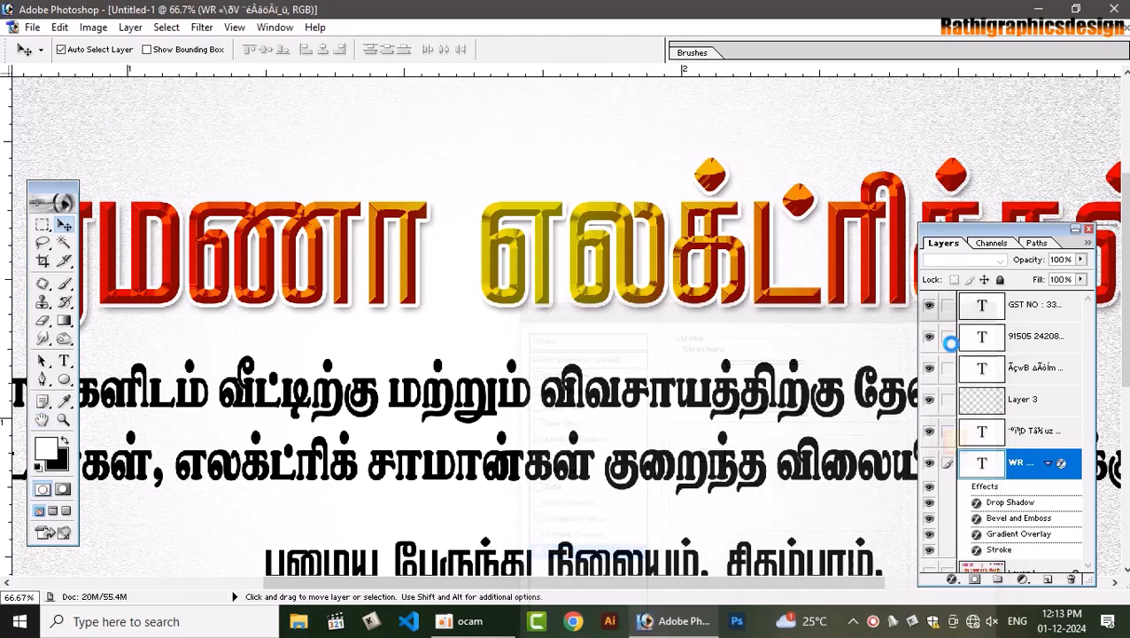
pyautogui.hotkey('ctrl', '0')
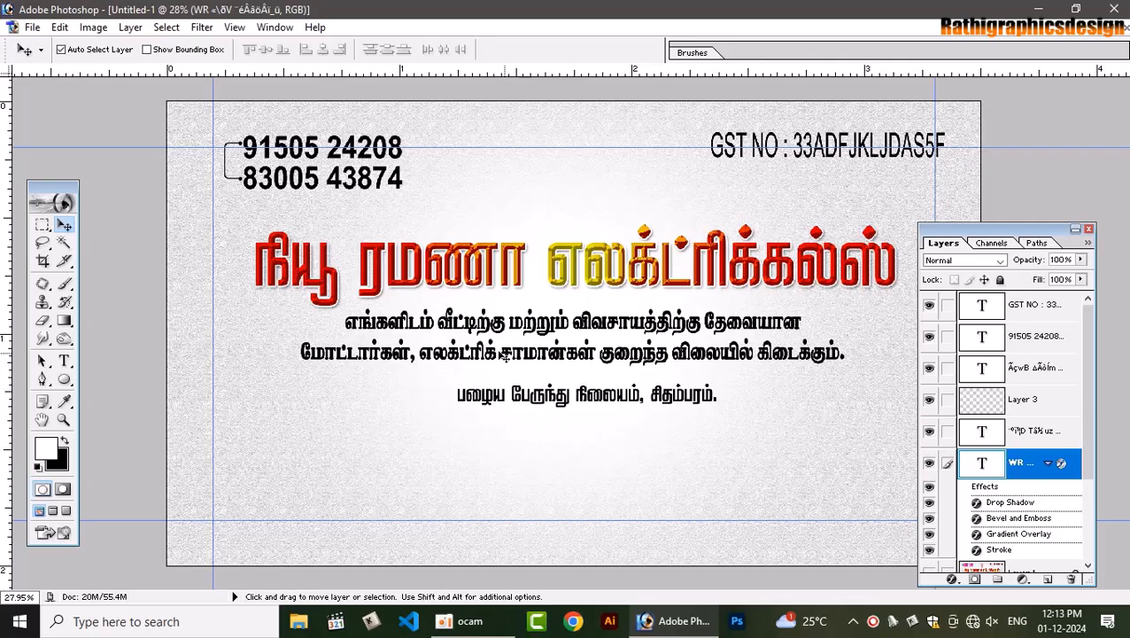
# Select the Tamil description text layer and compare it with the reference card
pyautogui.click(459, 326)
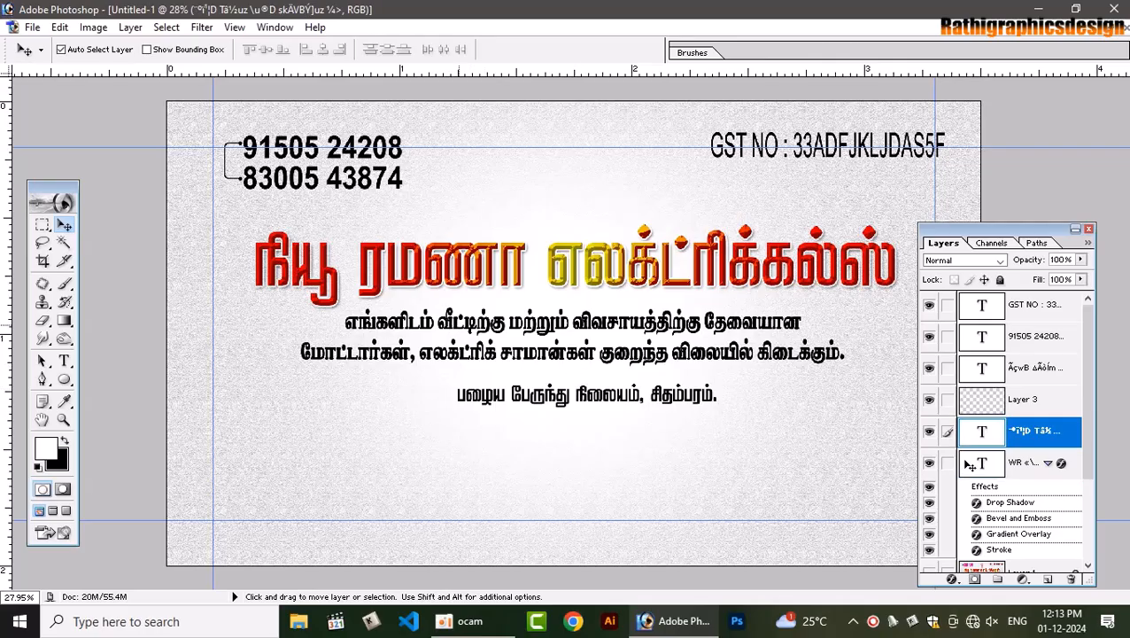
pyautogui.click(1107, 29)
pyautogui.click(845, 365)
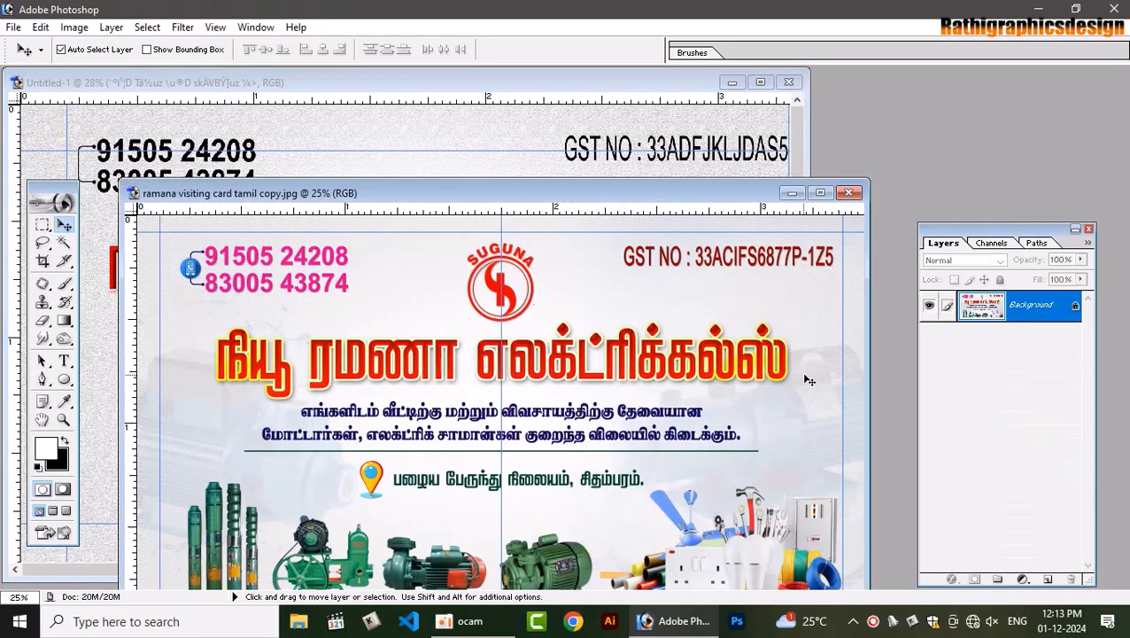
pyautogui.click(760, 81)
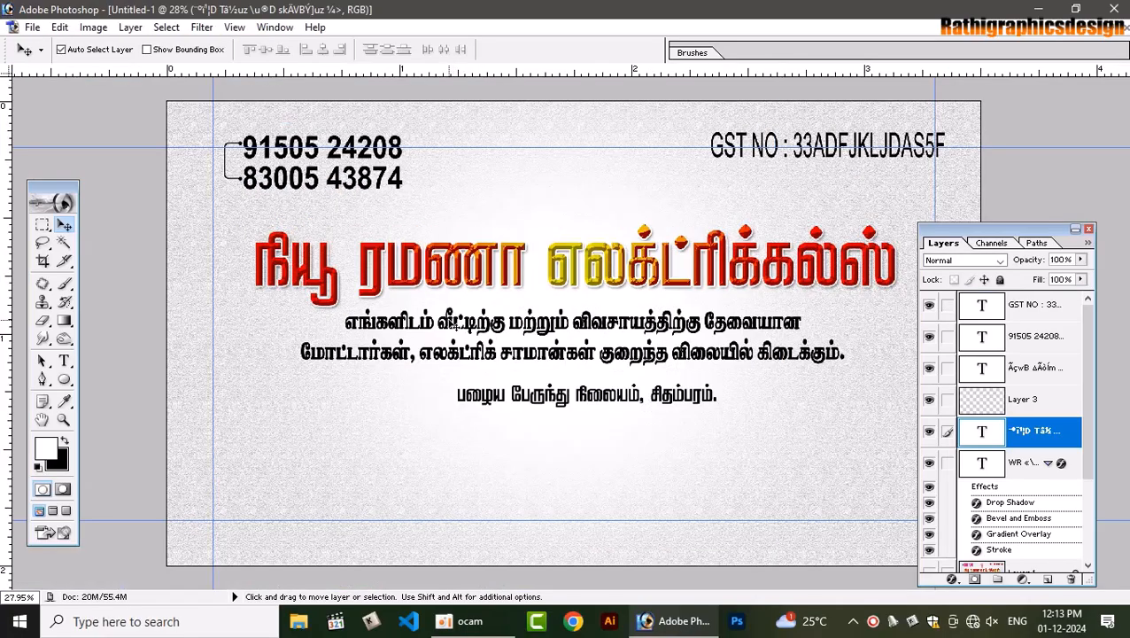
# Fill the description text with navy CMYK 100/100/0/50 (2E3192)
pyautogui.click(46, 448)
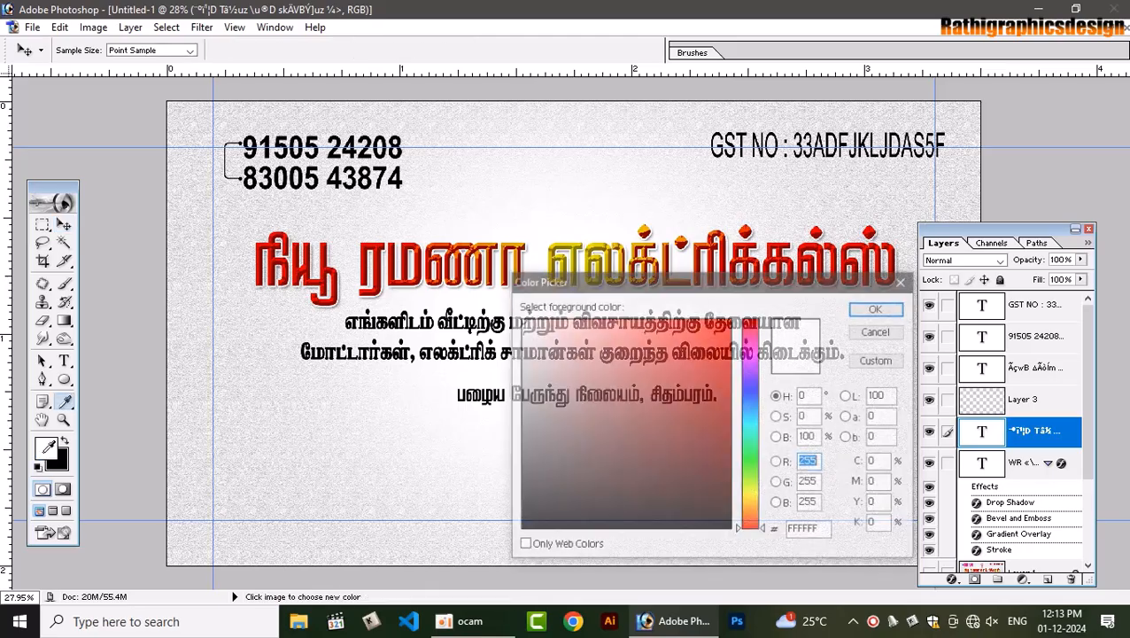
pyautogui.click(885, 462)
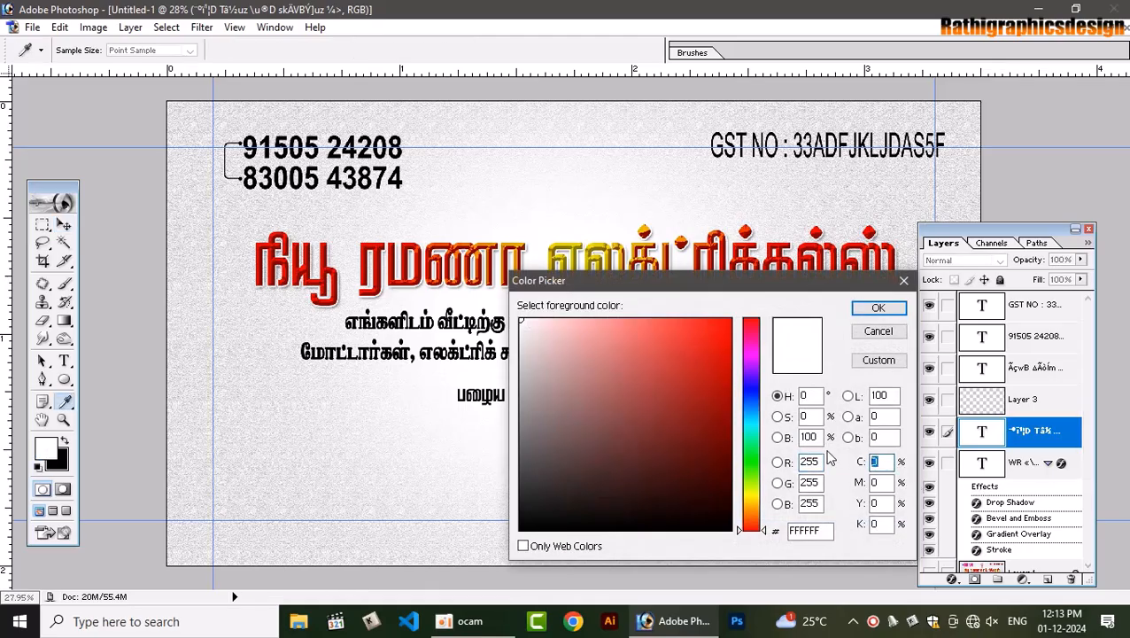
pyautogui.write('100100')
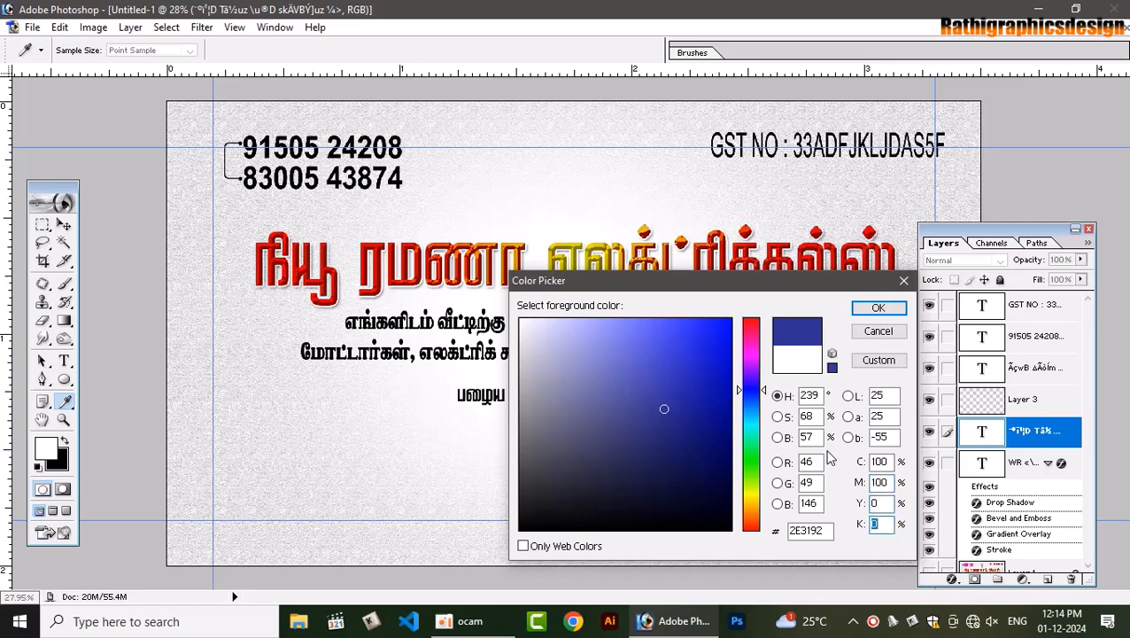
pyautogui.write('50')
pyautogui.press('Return')
pyautogui.hotkey('alt', 'BackSpace')
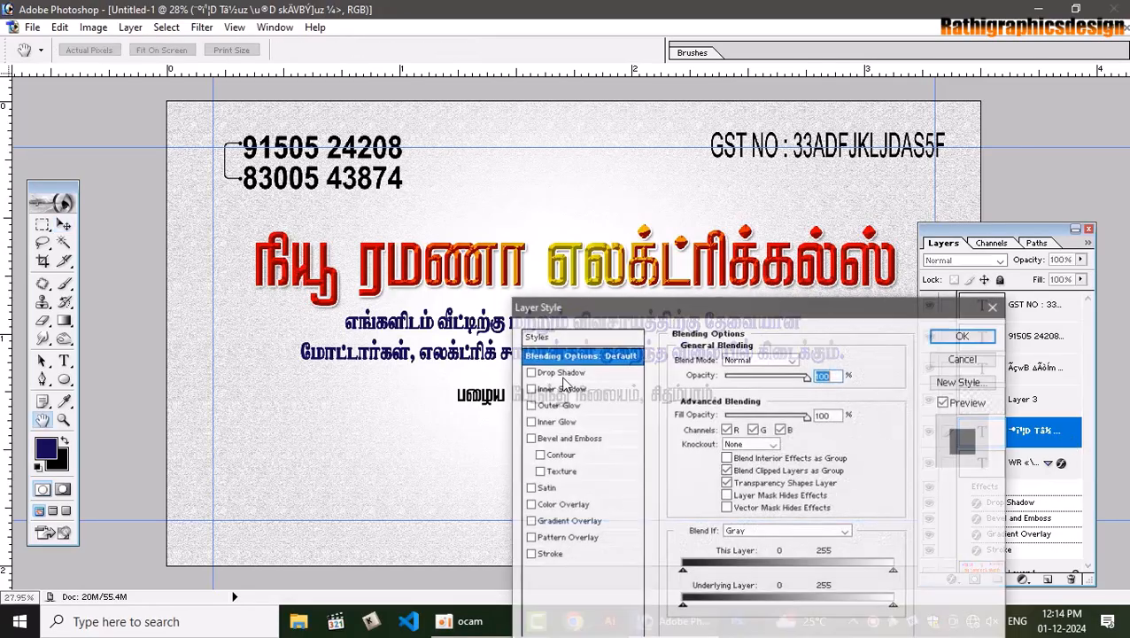
# Add a 3 px white outside stroke to the navy description lines
pyautogui.click(549, 556)
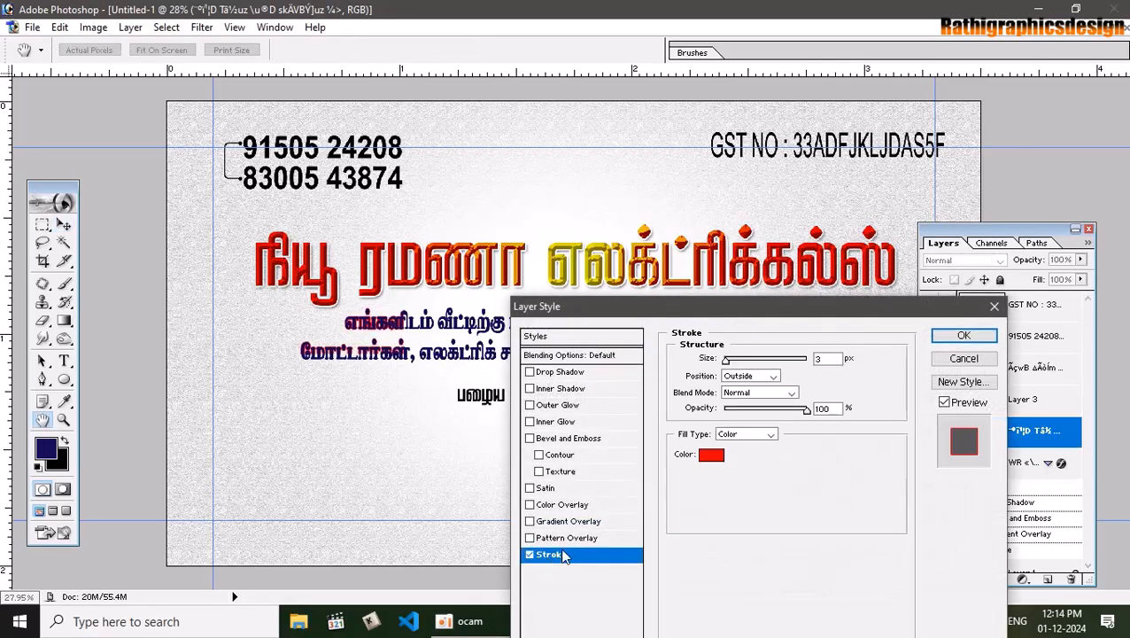
pyautogui.click(718, 460)
pyautogui.moveTo(544, 318); pyautogui.dragTo(520, 318)
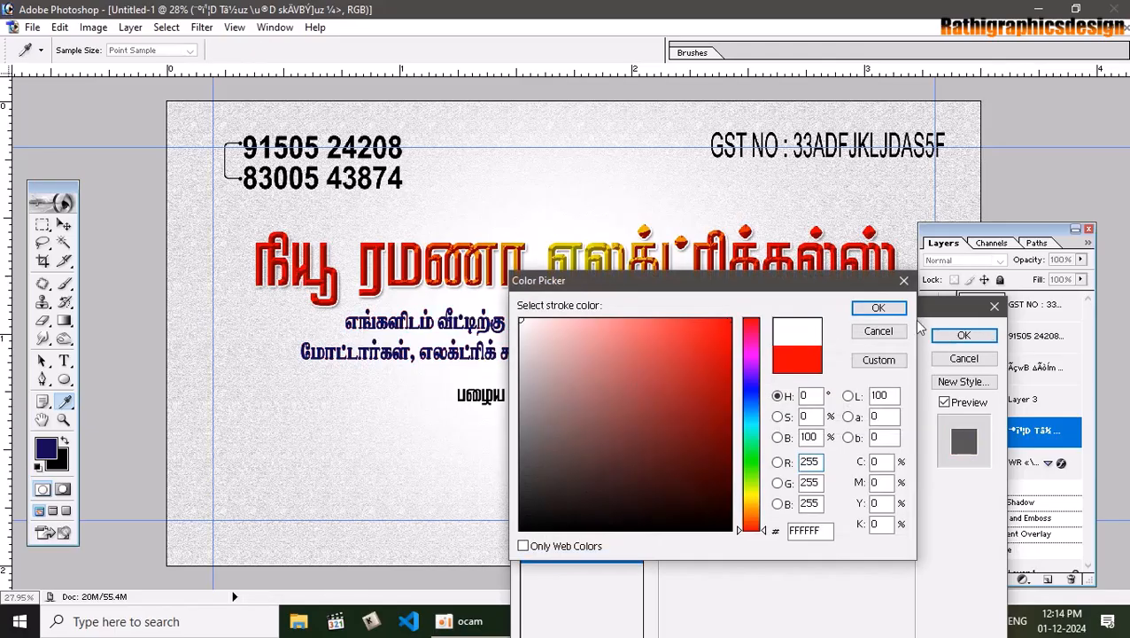
pyautogui.click(878, 308)
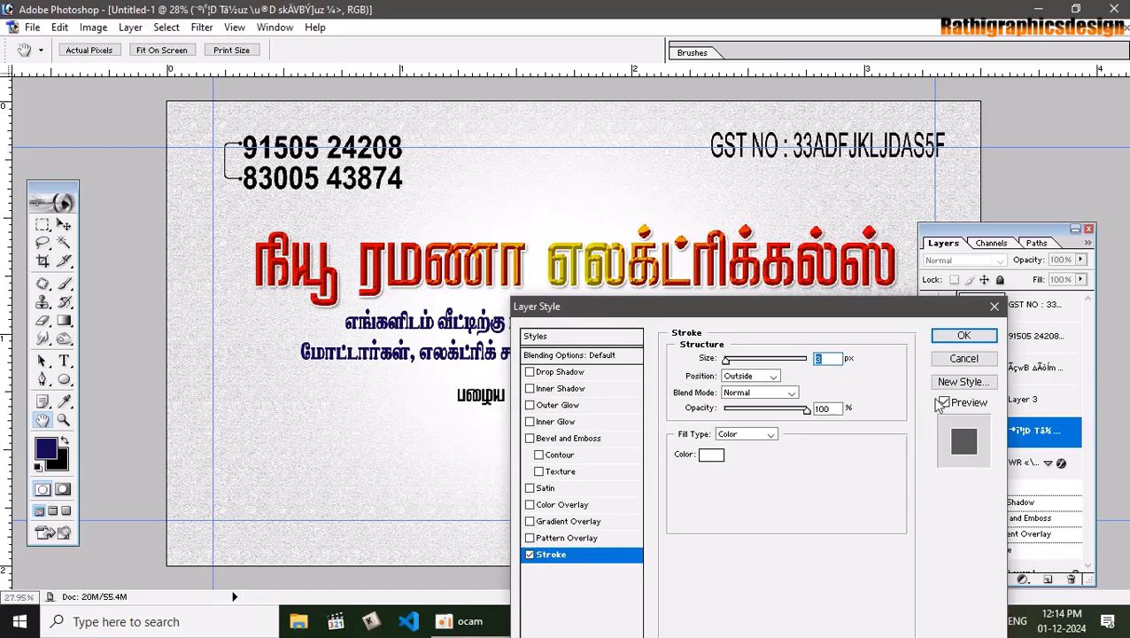
pyautogui.press('Return')
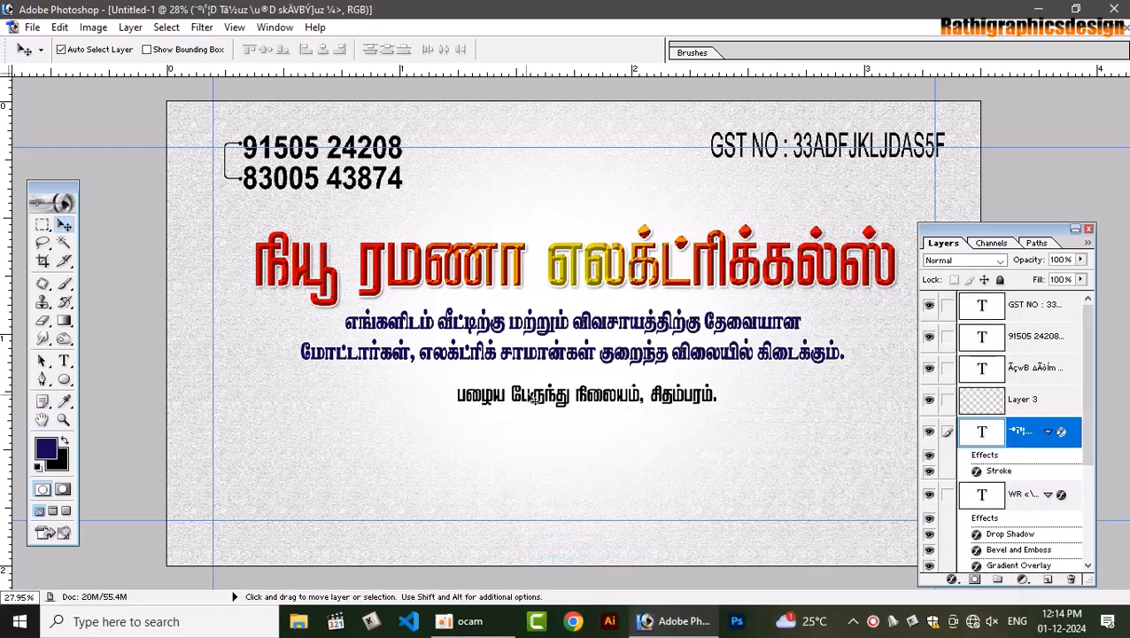
# Fill a thin rectangular strip with navy on new Layer 6 below the description
pyautogui.click(43, 225)
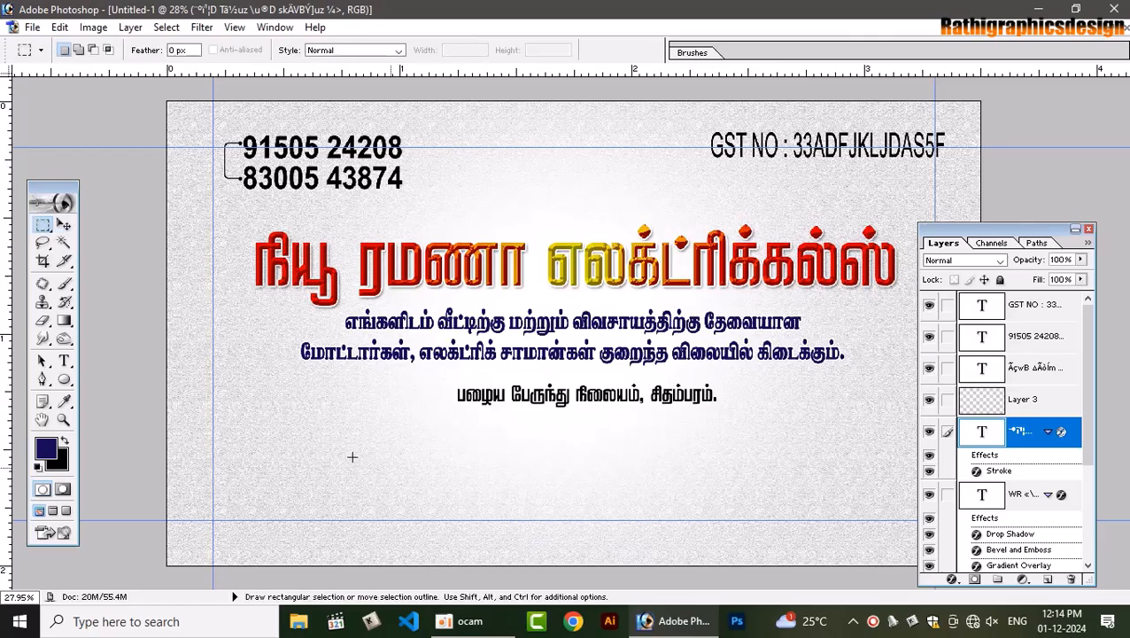
pyautogui.moveTo(231, 385); pyautogui.dragTo(876, 385)
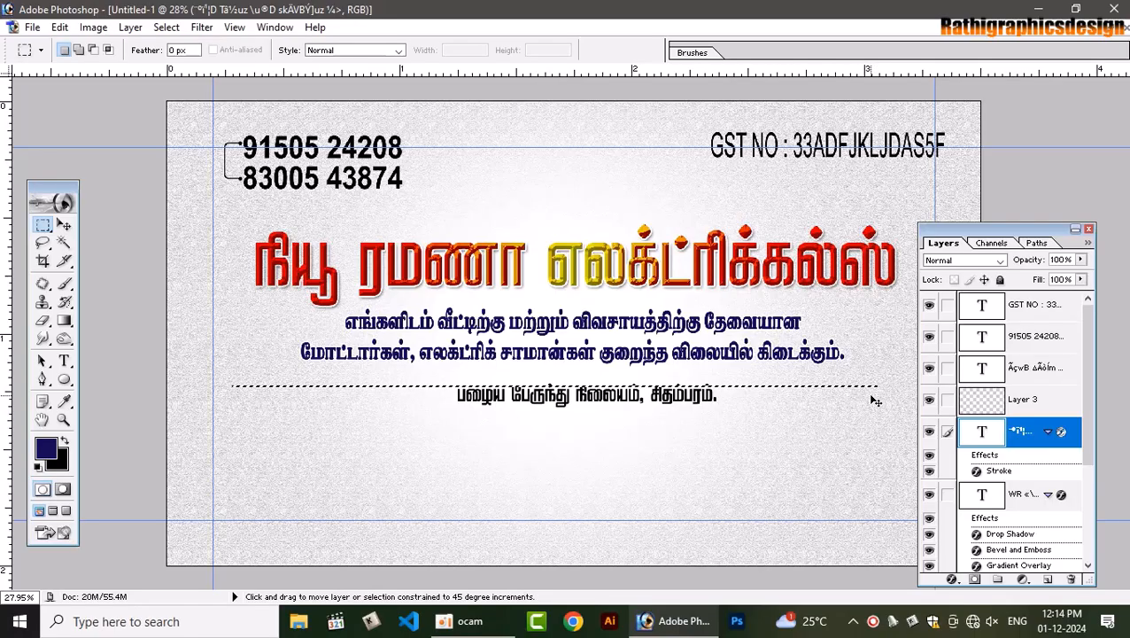
pyautogui.hotkey('ctrl', 'shift', 'n')
pyautogui.press('Return')
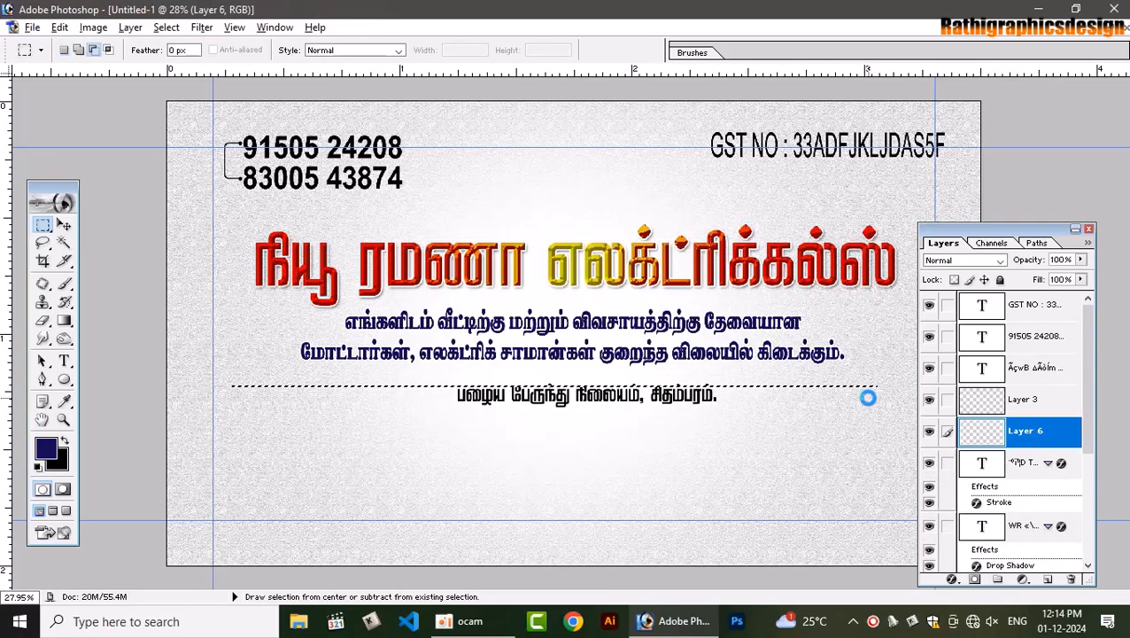
pyautogui.hotkey('alt', 'BackSpace')
pyautogui.hotkey('ctrl', 'd')
# Nudge the divider line upward with Free Transform and show the guides
pyautogui.press('v')
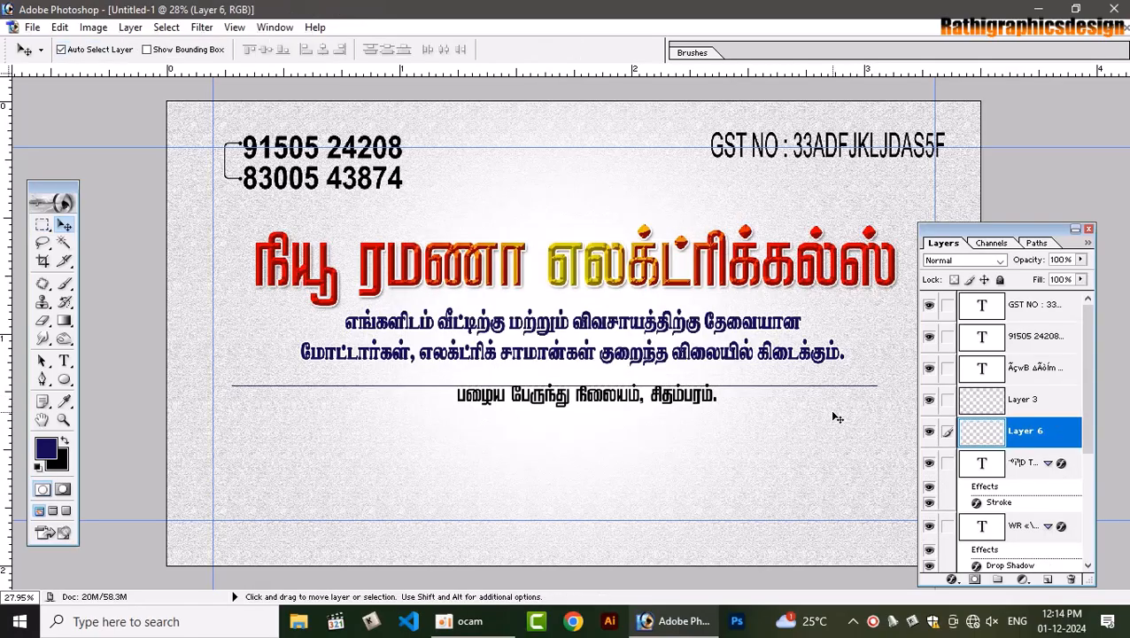
pyautogui.hotkey('ctrl', 't')
pyautogui.press('Up')
pyautogui.press('Up')
pyautogui.press('Up')
pyautogui.press('Up')
pyautogui.press('Up')
pyautogui.press('Up')
pyautogui.press('Up')
pyautogui.press('Up')
pyautogui.press('Up')
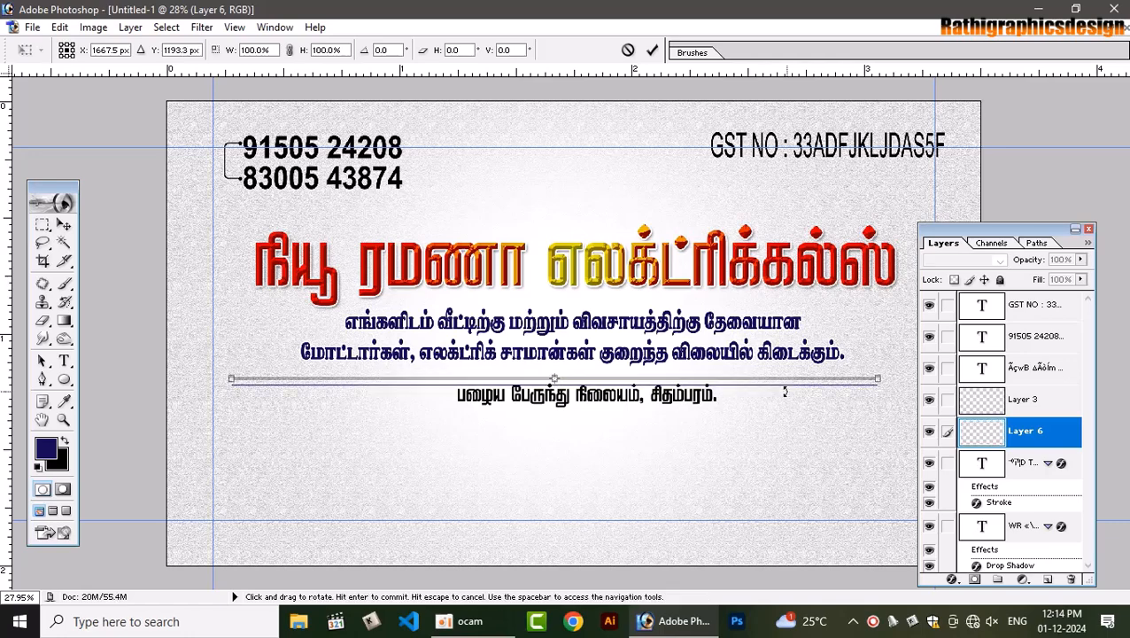
pyautogui.press('Up')
pyautogui.press('Up')
pyautogui.press('Up')
pyautogui.press('Up')
pyautogui.press('Up')
pyautogui.press('Up')
pyautogui.press('Up')
pyautogui.press('Up')
pyautogui.press('Up')
pyautogui.press('Up')
pyautogui.press('Up')
pyautogui.press('Up')
pyautogui.press('Up')
pyautogui.press('Up')
pyautogui.press('Return')
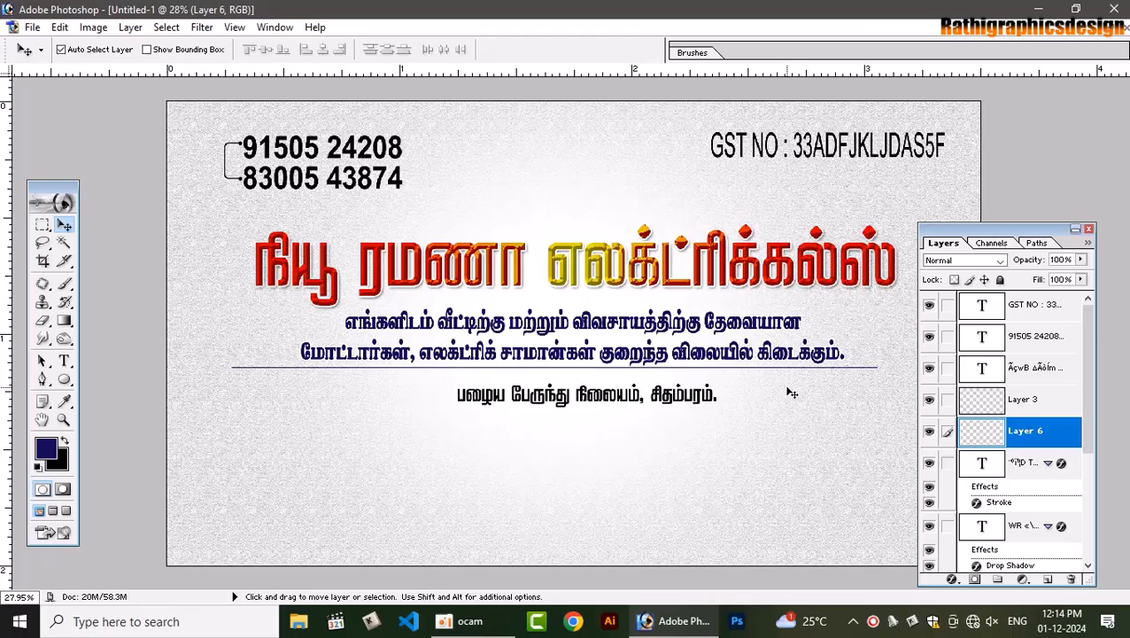
pyautogui.hotkey('ctrl', ';')
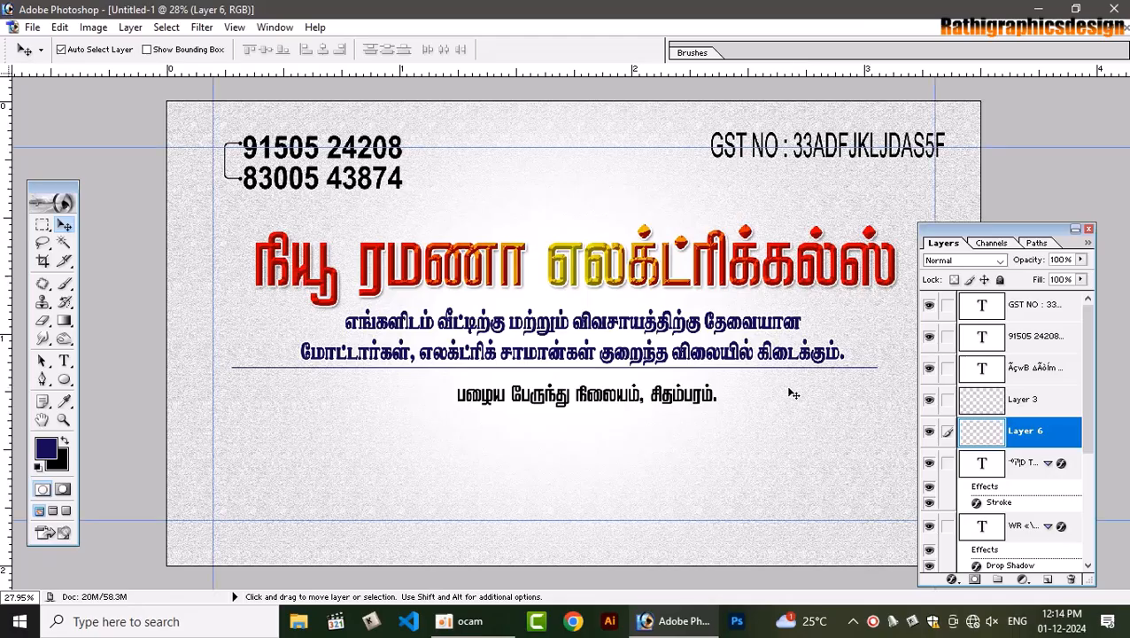
# Add a vertical guide at 50% across the card
pyautogui.click(234, 27)
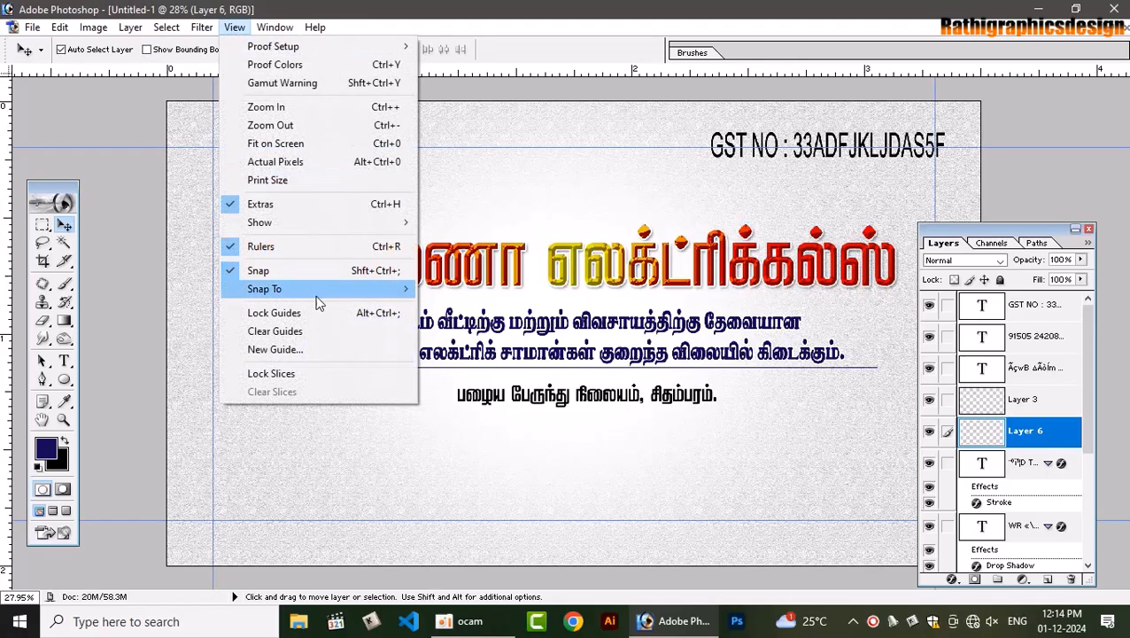
pyautogui.click(289, 350)
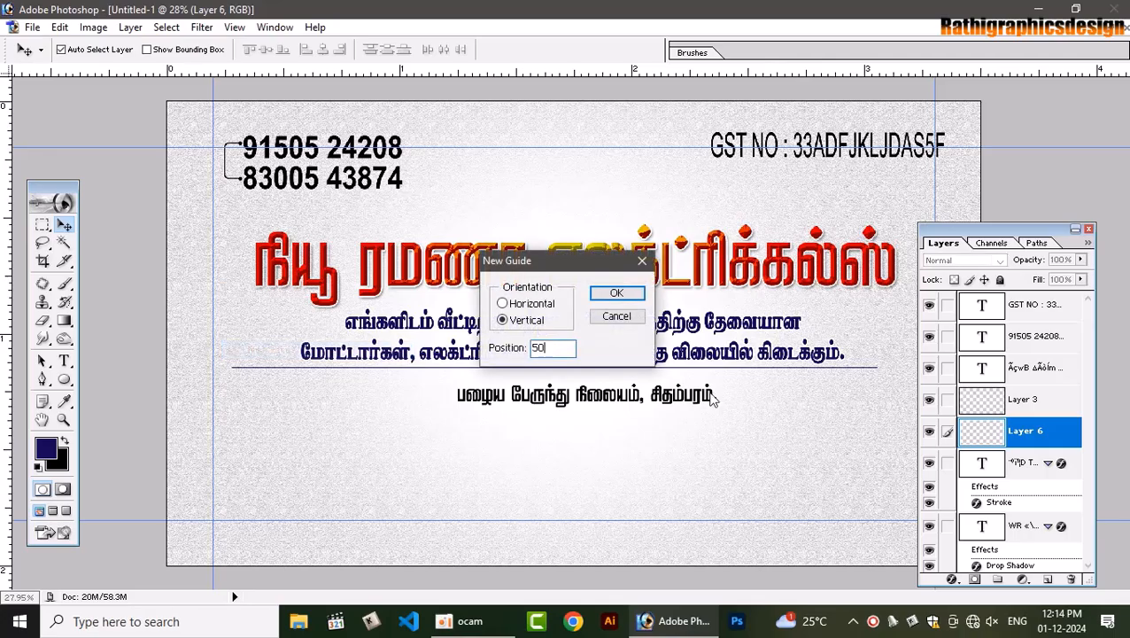
pyautogui.write('50%')
pyautogui.press('Return')
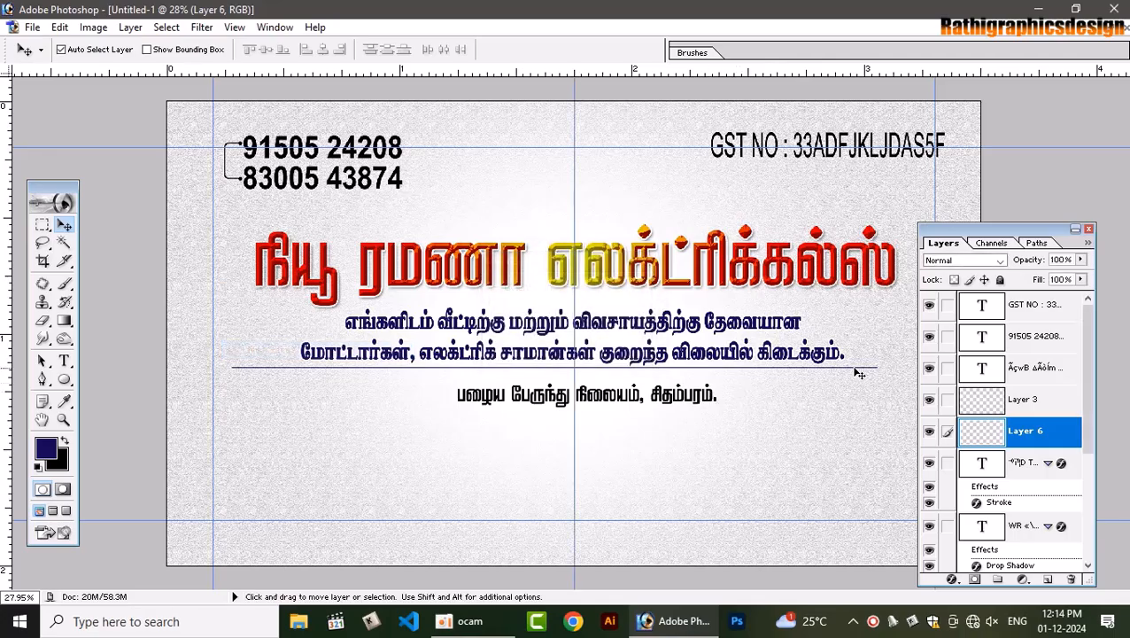
# Thicken the divider line on Layer 6 to 180% height
pyautogui.click(864, 373)
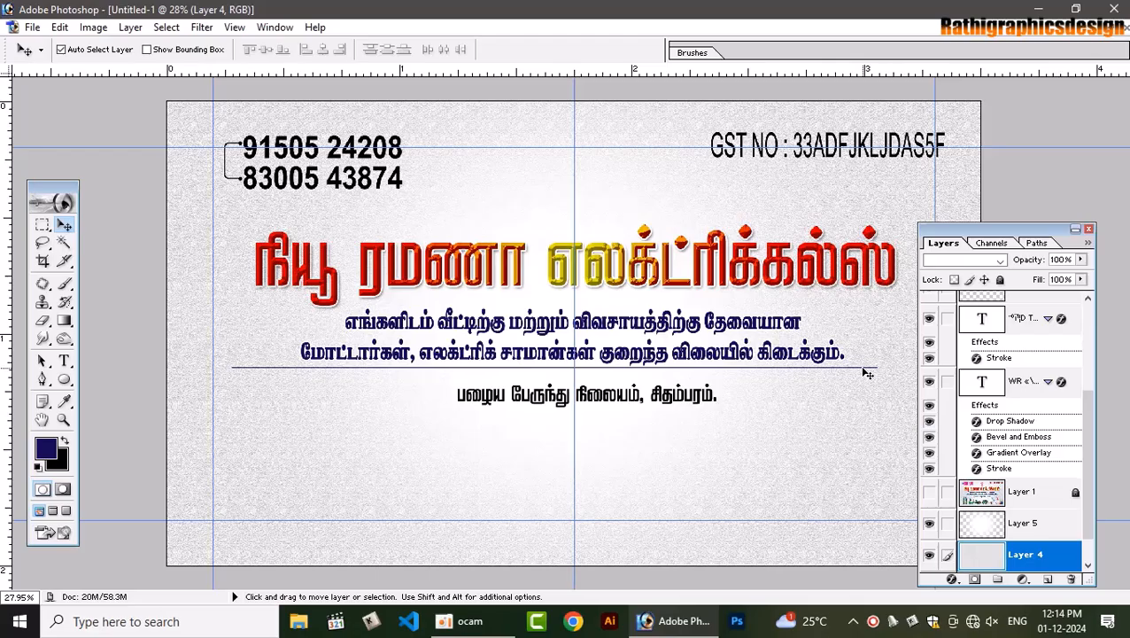
pyautogui.hotkey('ctrl', '+')
pyautogui.hotkey('ctrl', '+')
pyautogui.hotkey('ctrl', '+')
pyautogui.hotkey('ctrl', '+')
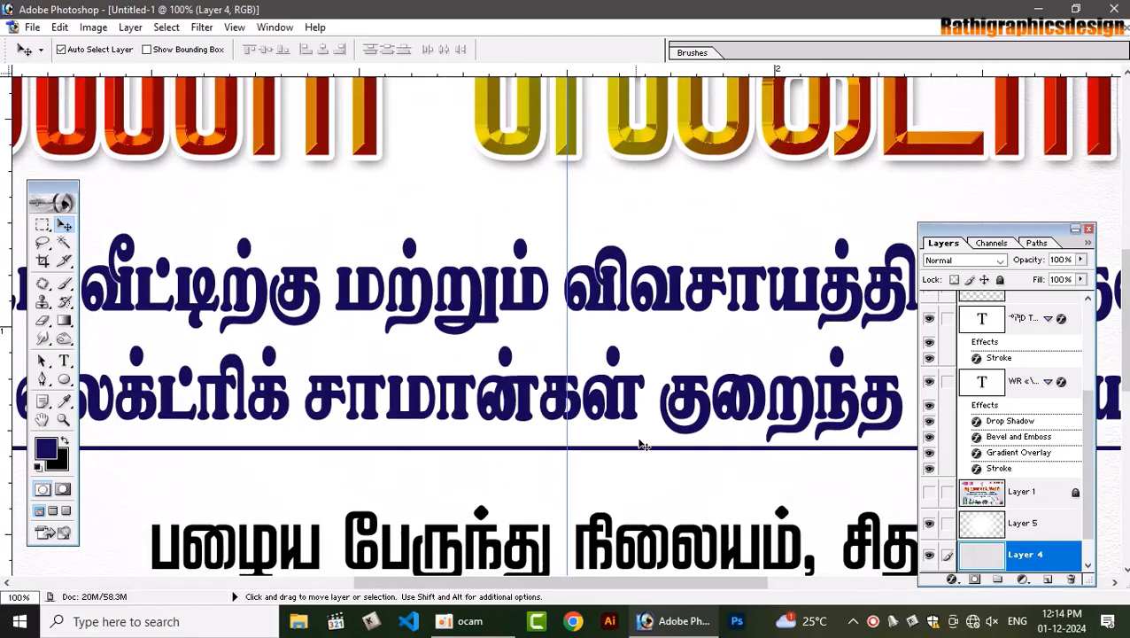
pyautogui.click(648, 452)
pyautogui.hotkey('ctrl', 't')
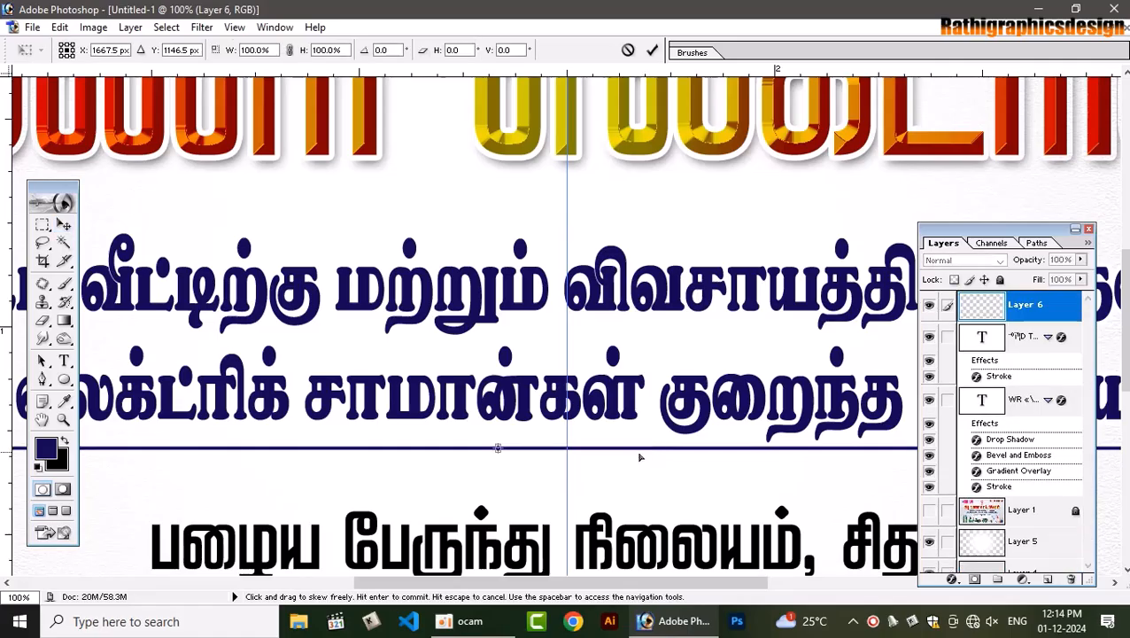
pyautogui.moveTo(600, 456); pyautogui.dragTo(602, 459)
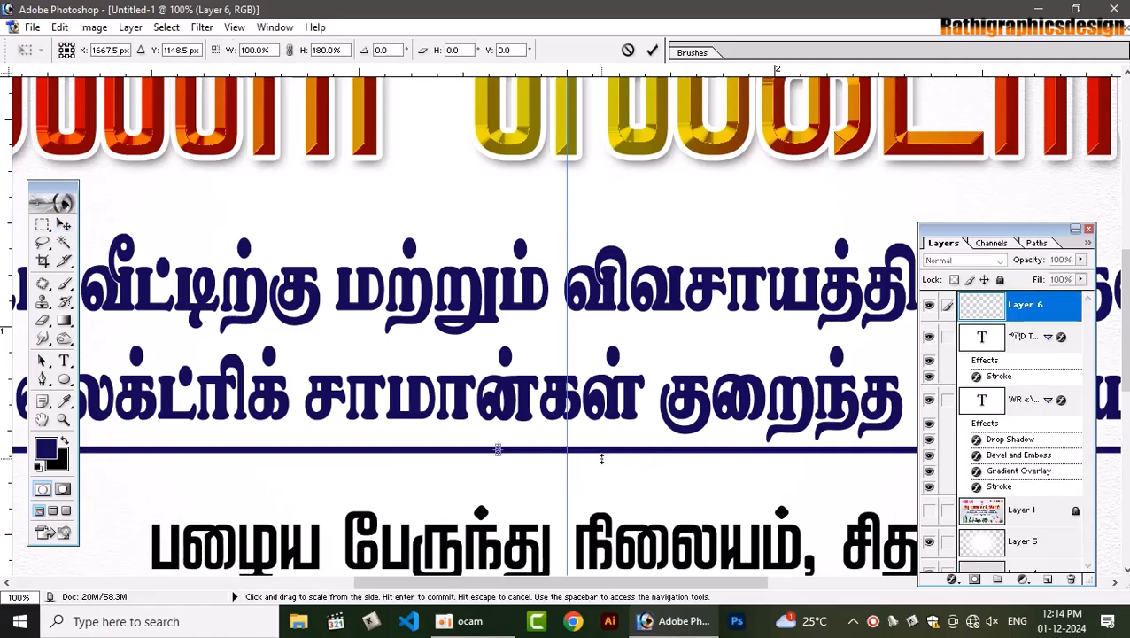
pyautogui.press('Return')
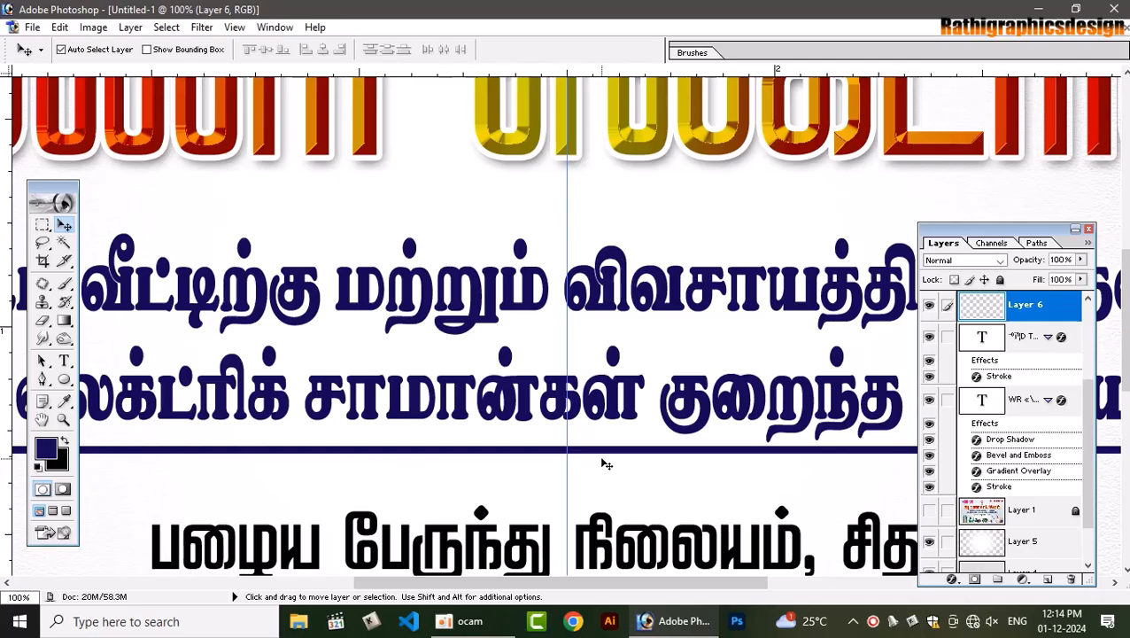
# Nudge the divider line right so it sits centred on the card
pyautogui.hotkey('ctrl', '-')
pyautogui.hotkey('ctrl', '-')
pyautogui.hotkey('ctrl', '-')
pyautogui.hotkey('ctrl', '-')
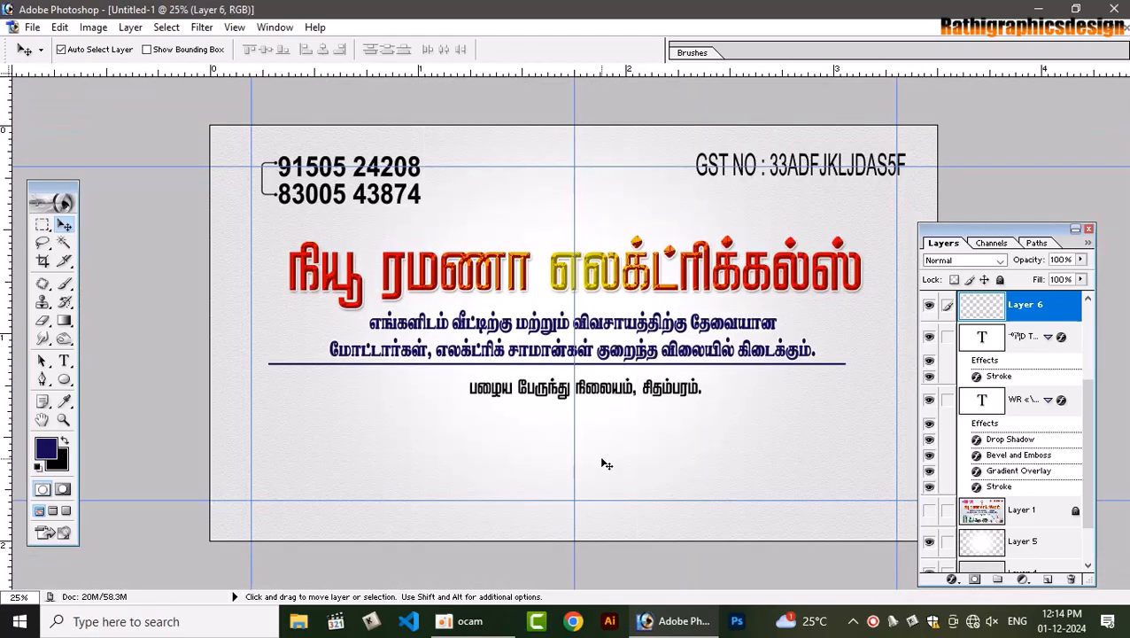
pyautogui.hotkey('ctrl', 't')
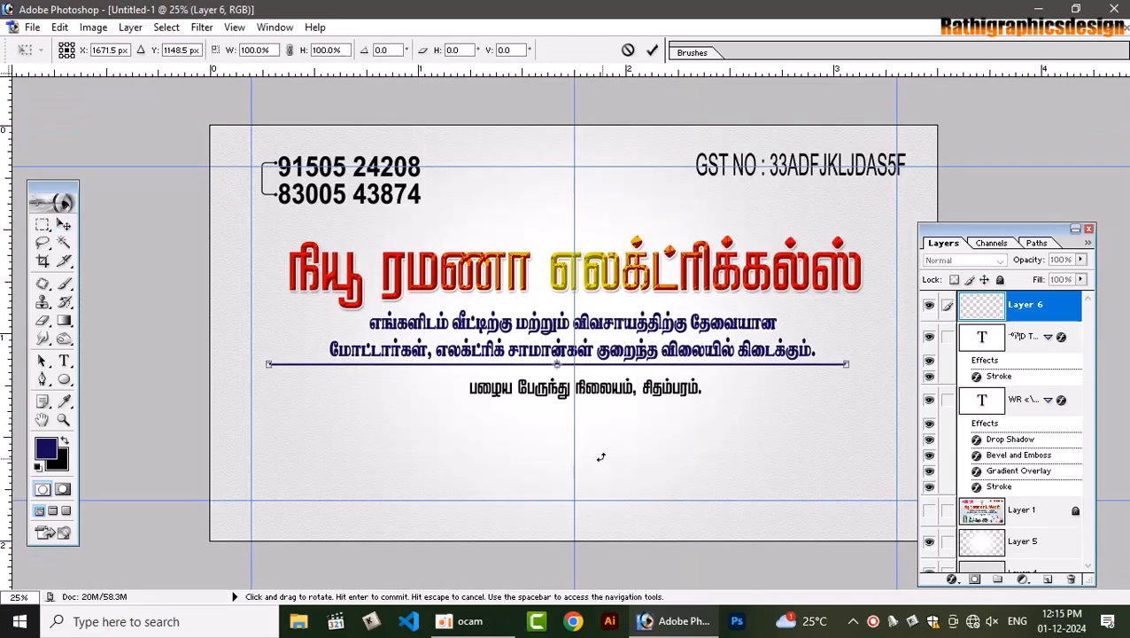
pyautogui.hotkey('shift', 'Right')
pyautogui.hotkey('shift', 'Right')
pyautogui.hotkey('shift', 'Right')
pyautogui.hotkey('shift', 'Right')
pyautogui.hotkey('shift', 'Right')
pyautogui.hotkey('shift', 'Right')
pyautogui.hotkey('shift', 'Right')
pyautogui.hotkey('shift', 'Right')
pyautogui.click(653, 50)
pyautogui.click(594, 397)
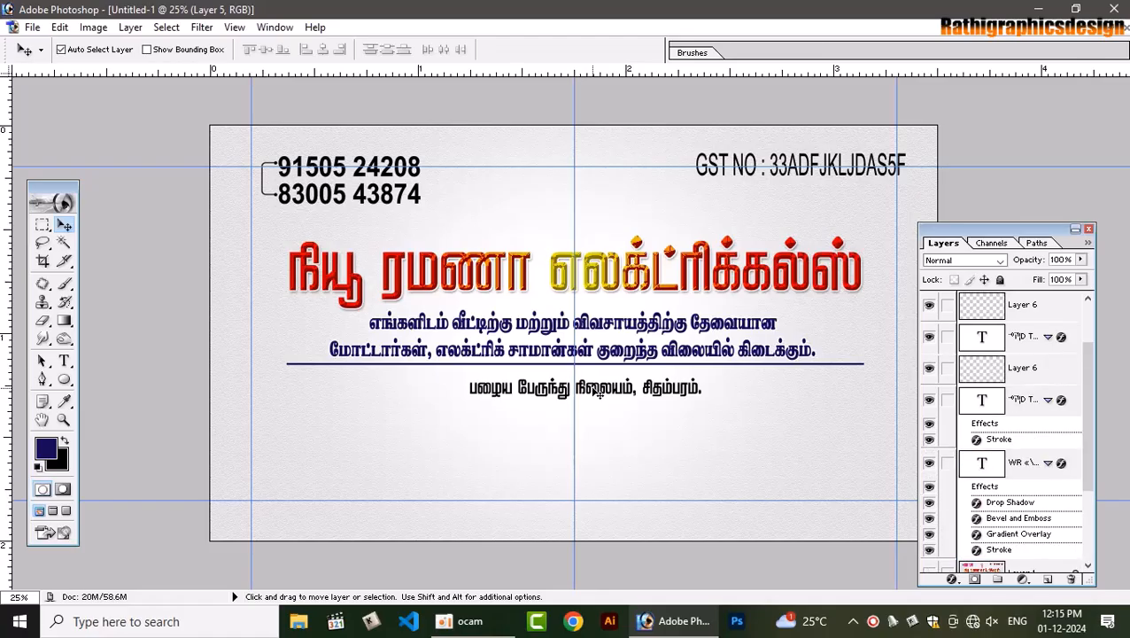
# Colour the address text layer red with foreground C0 M100 Y100 K0
pyautogui.click(593, 393)
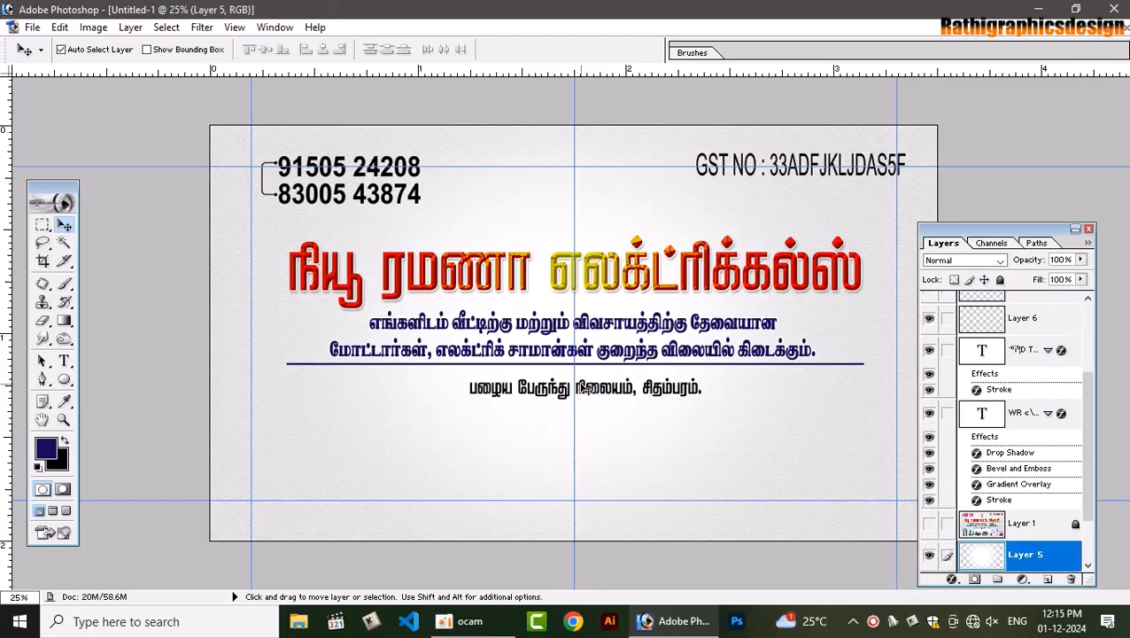
pyautogui.click(584, 390)
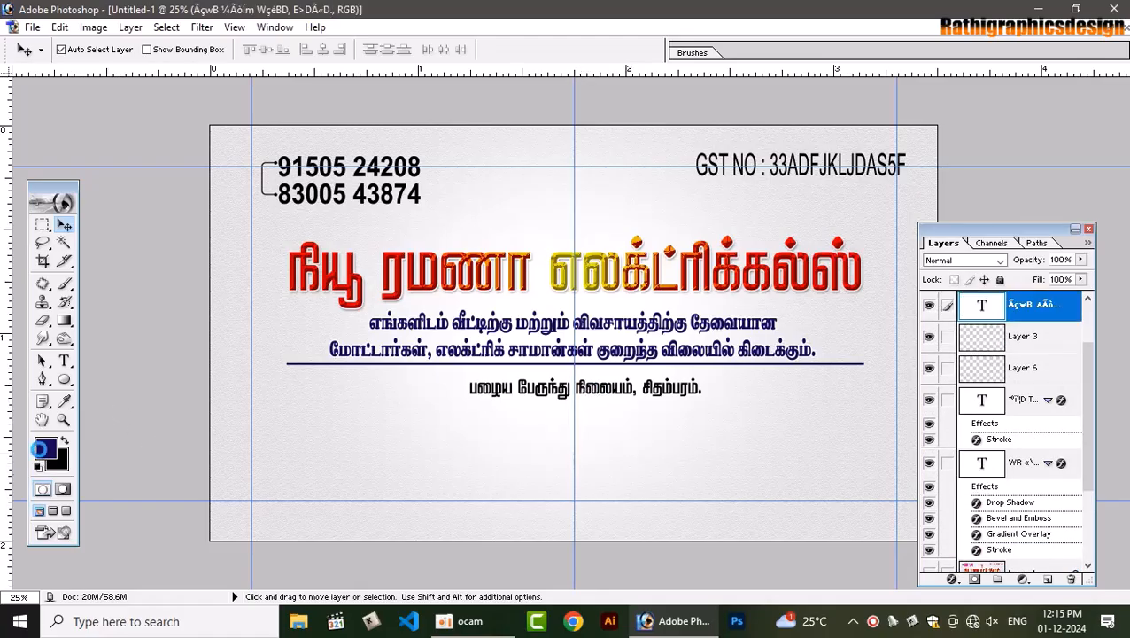
pyautogui.click(39, 449)
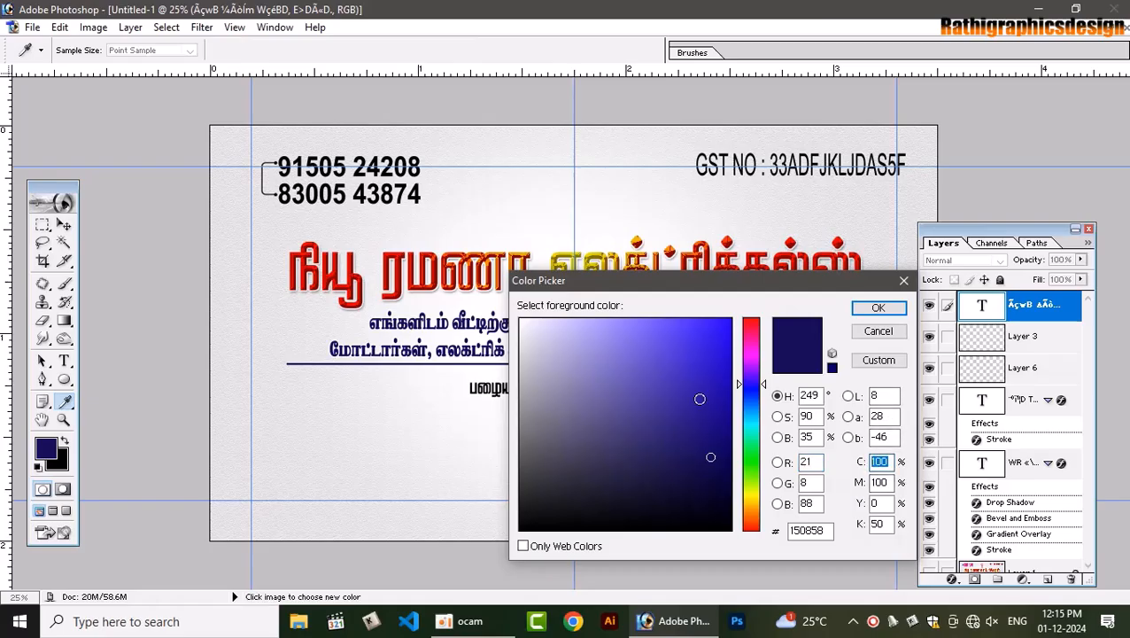
pyautogui.write('0')
pyautogui.press('Tab')
pyautogui.write('100')
pyautogui.press('Tab')
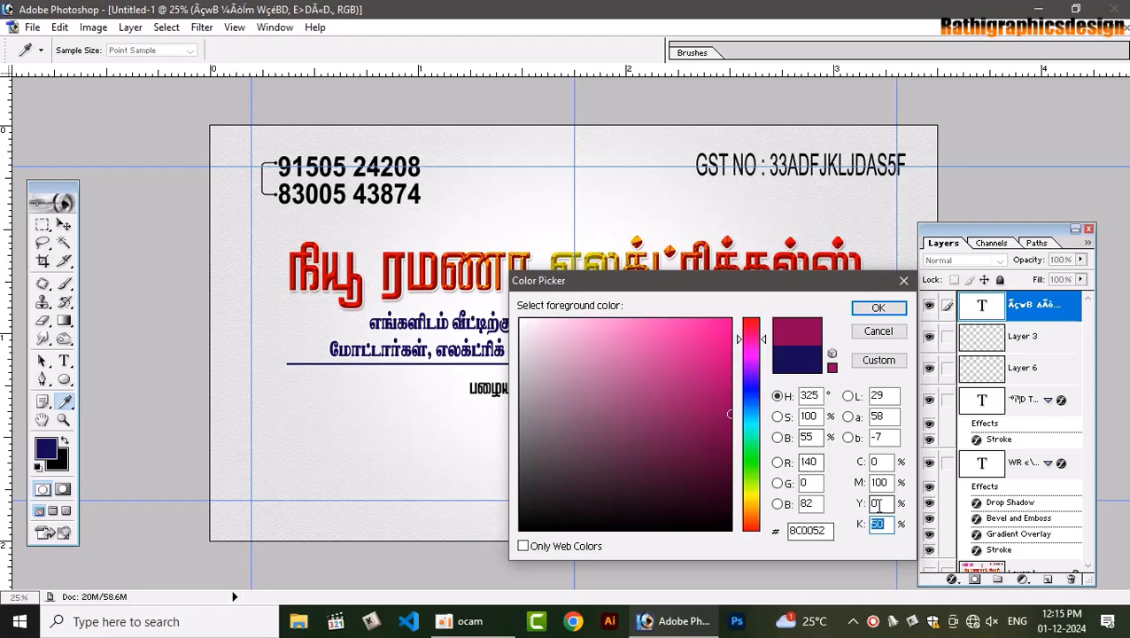
pyautogui.moveTo(878, 505); pyautogui.dragTo(828, 503)
pyautogui.write('100')
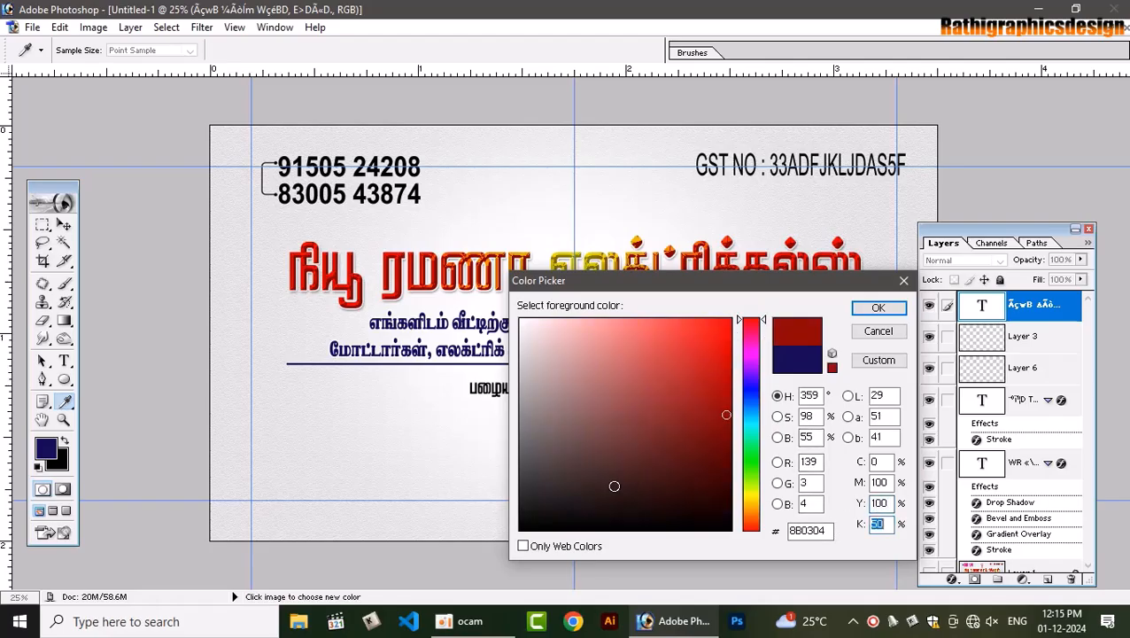
pyautogui.write('0')
pyautogui.press('Return')
pyautogui.press('v')
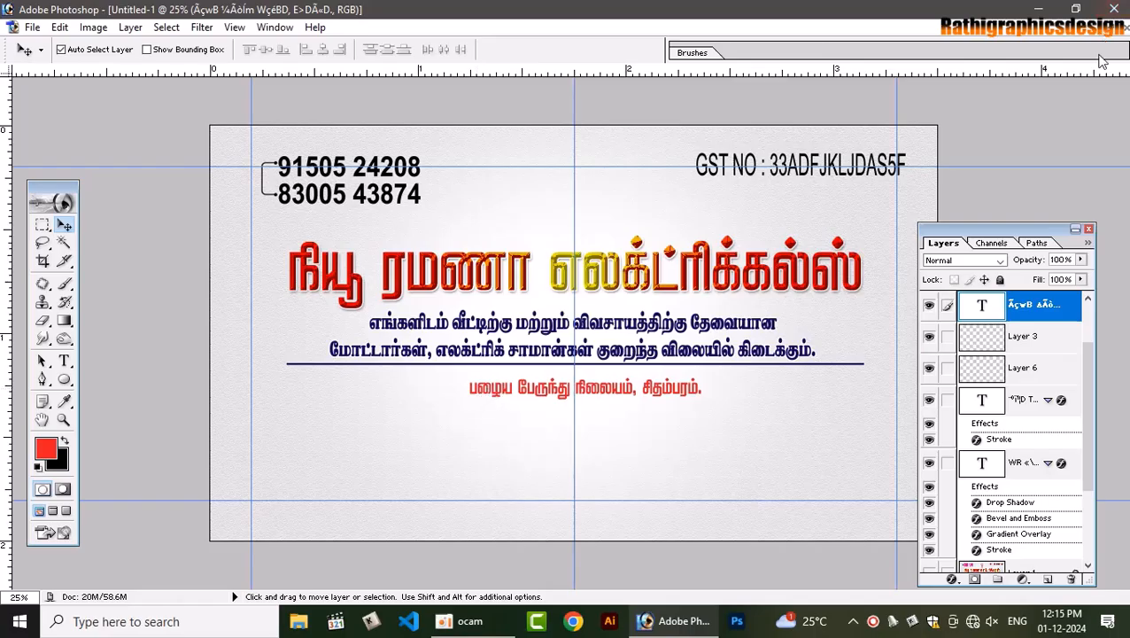
# Give the address text layer a white Stroke layer style
pyautogui.doubleClick(1052, 342)
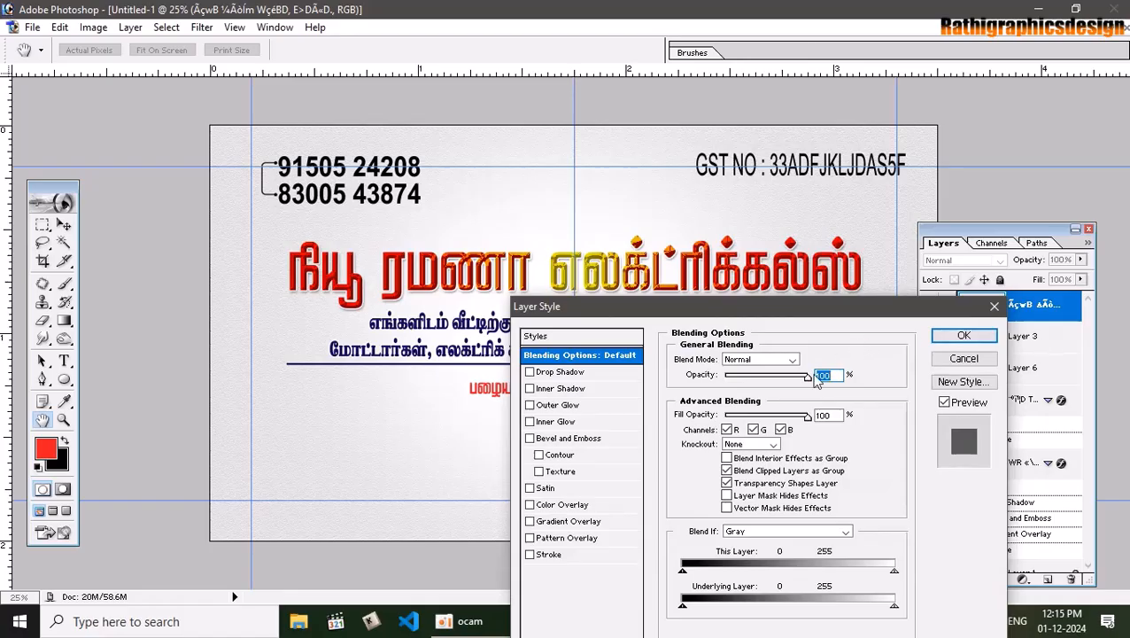
pyautogui.click(547, 555)
pyautogui.click(709, 457)
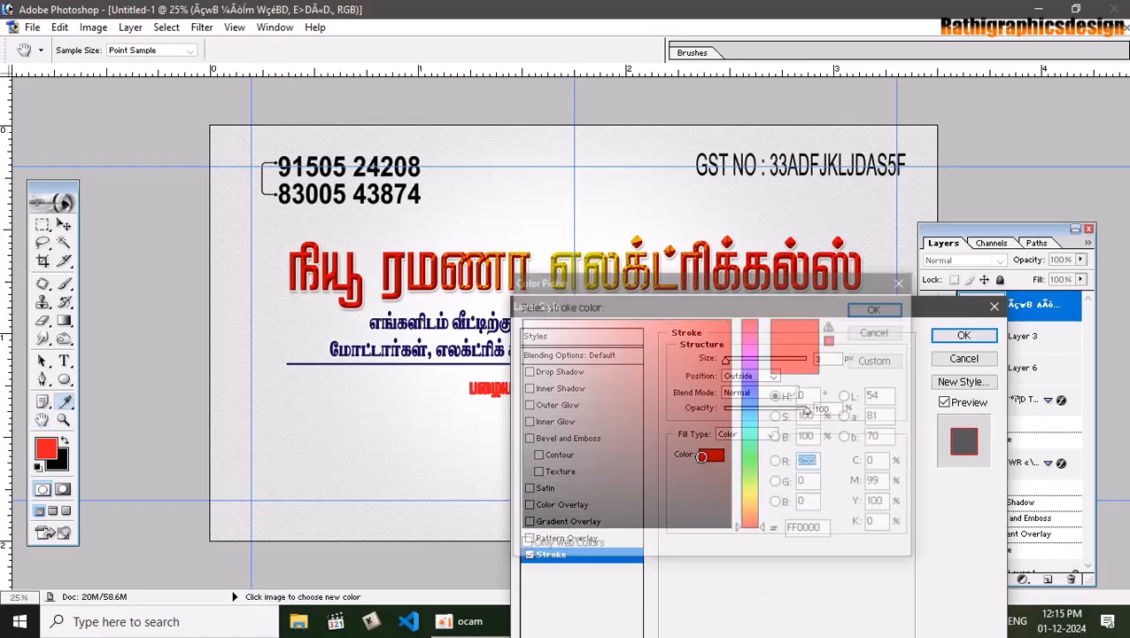
pyautogui.click(523, 321)
pyautogui.click(878, 307)
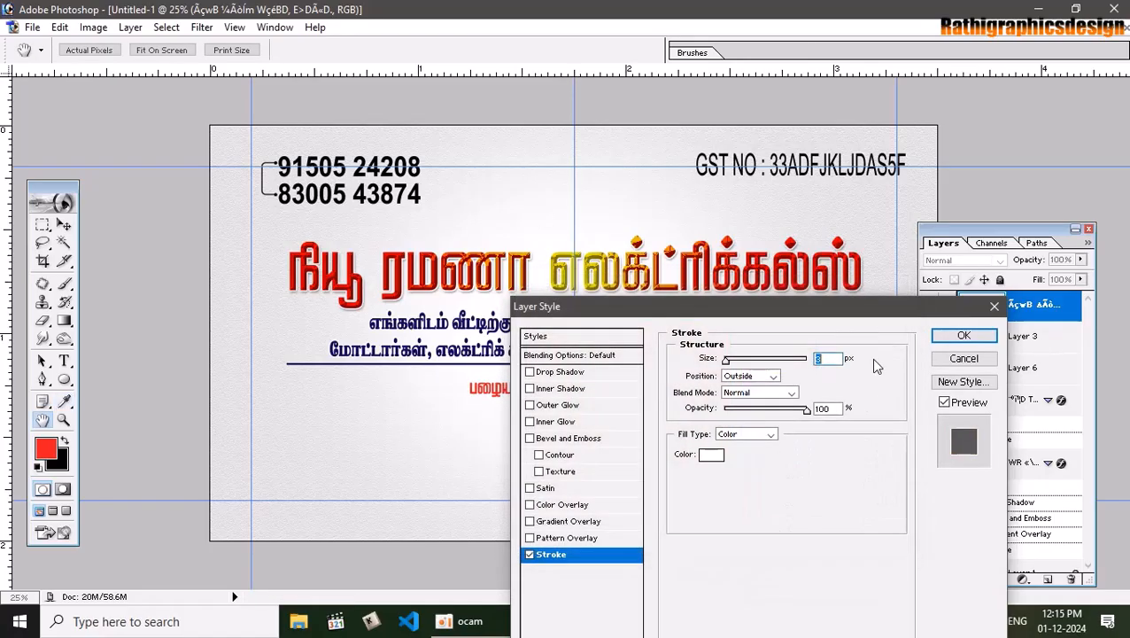
pyautogui.press('Return')
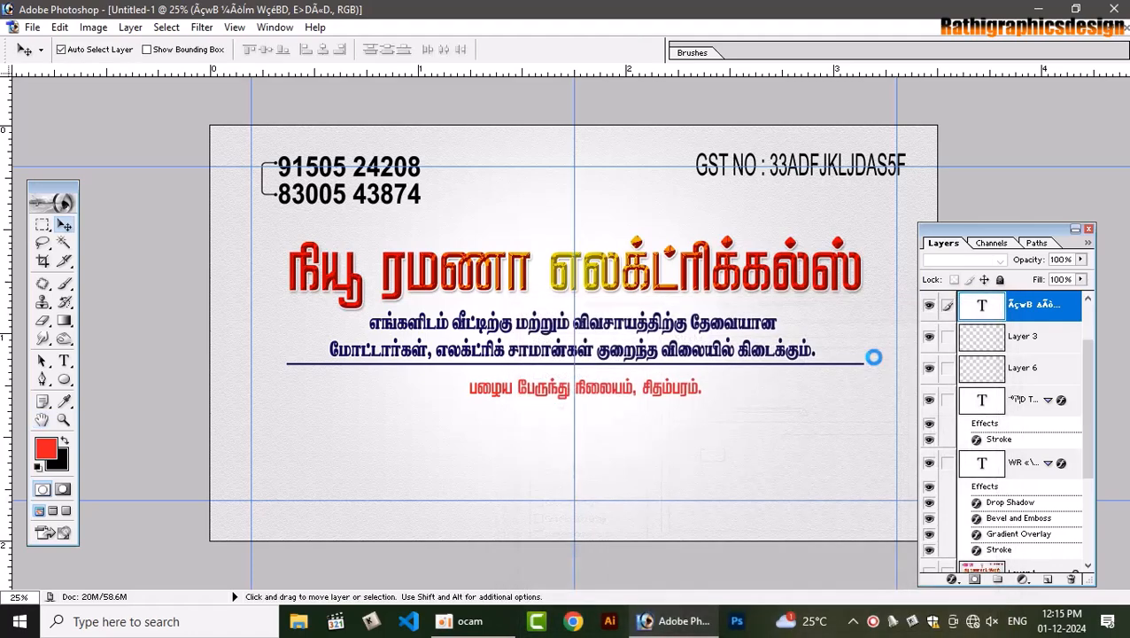
# Fill the phone numbers with red and the GST number text with dark green (C100 M50 Y100 K50)
pyautogui.click(405, 190)
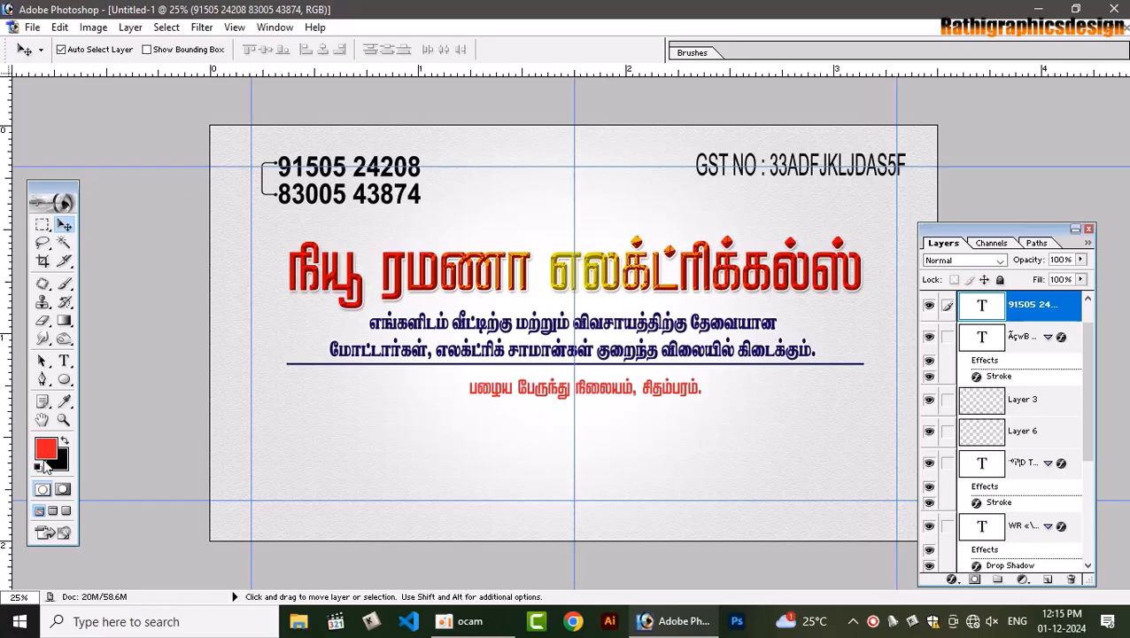
pyautogui.hotkey('alt', 'BackSpace')
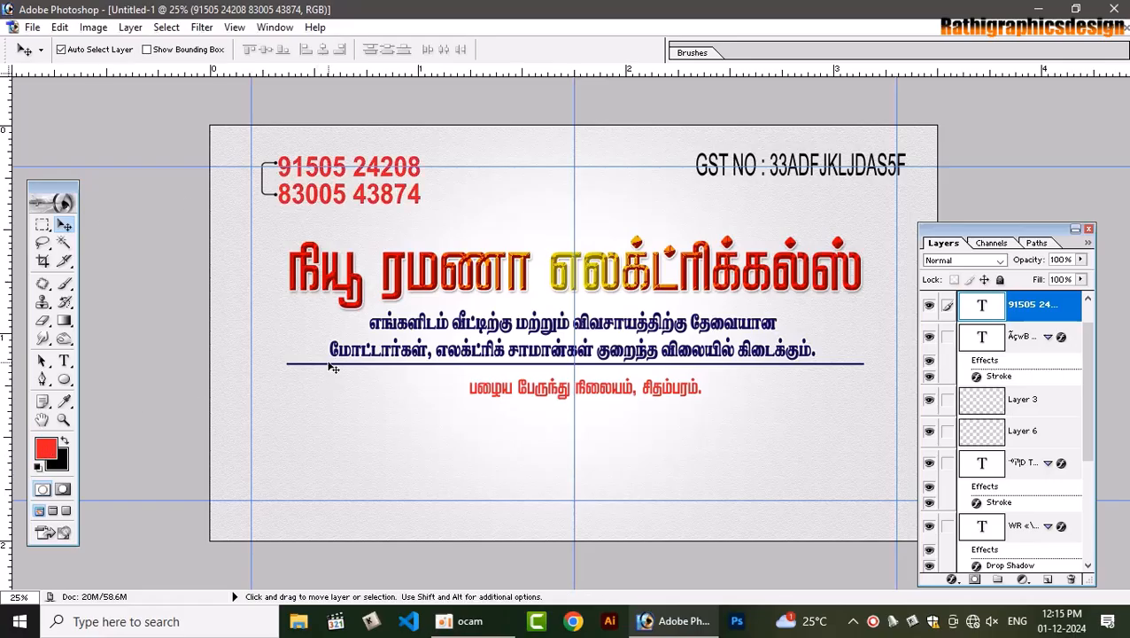
pyautogui.rightClick(787, 162)
pyautogui.click(801, 168)
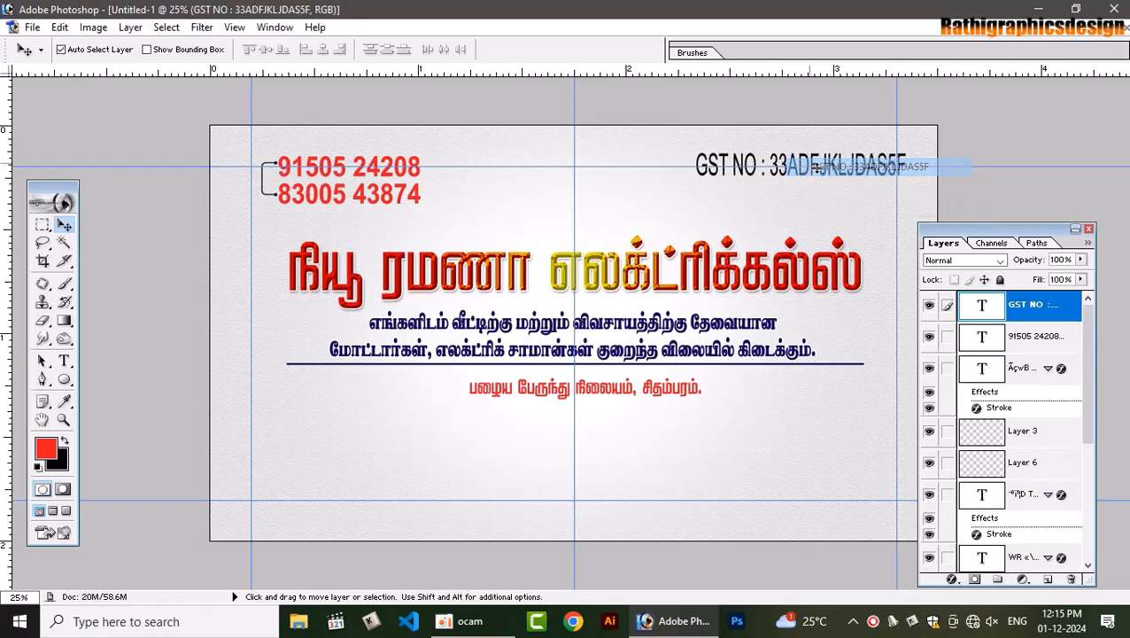
pyautogui.click(55, 448)
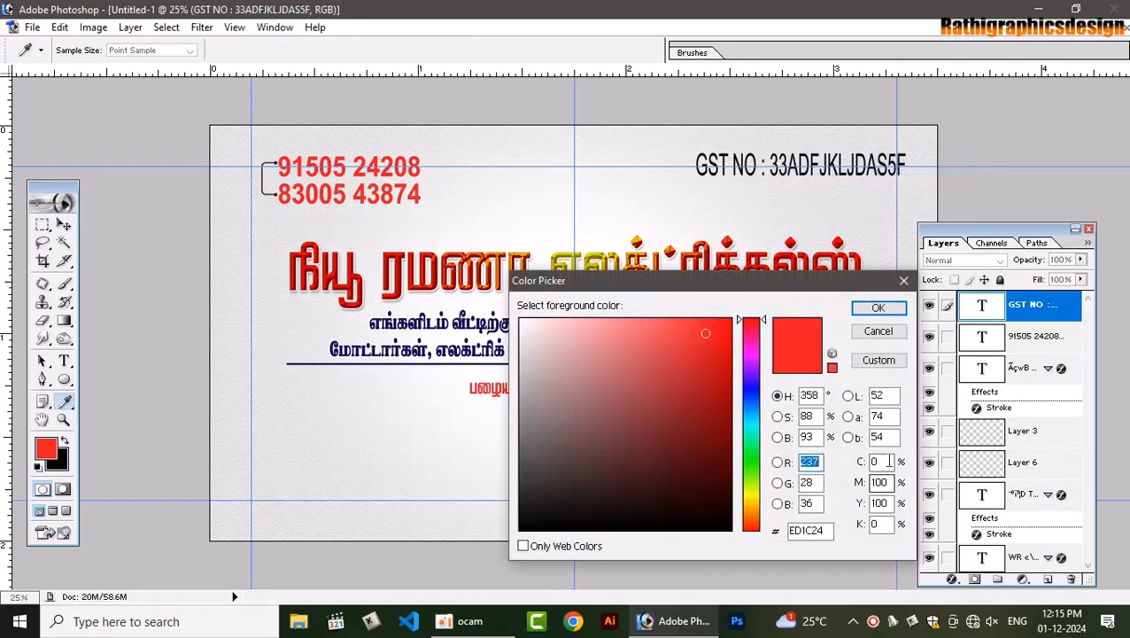
pyautogui.doubleClick(889, 461)
pyautogui.write('100')
pyautogui.press('Tab')
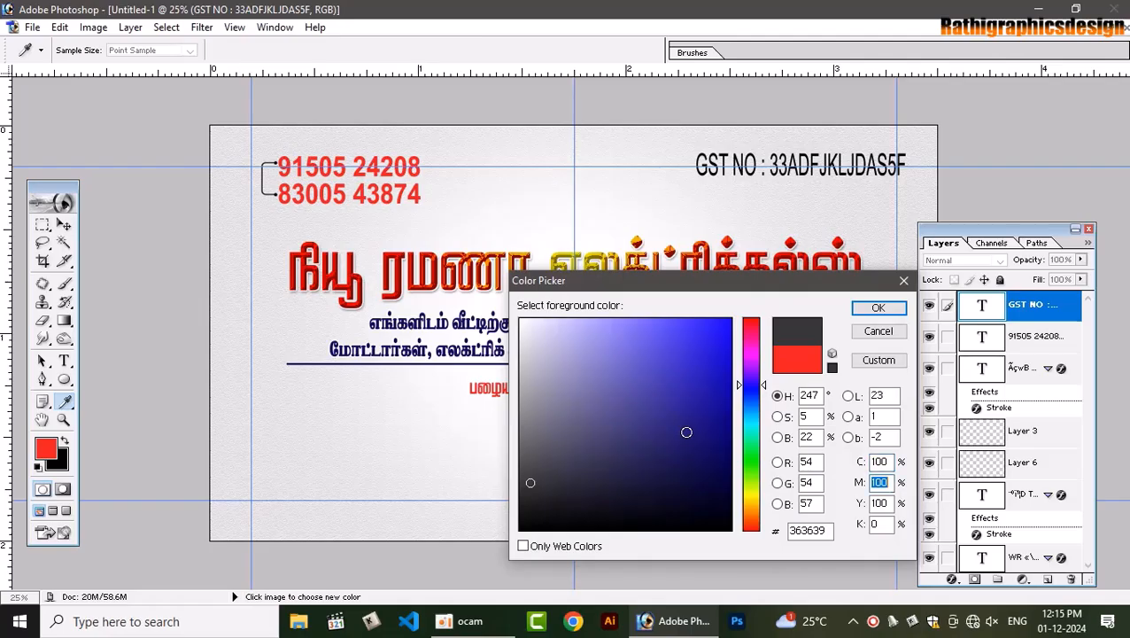
pyautogui.write('505 2420')
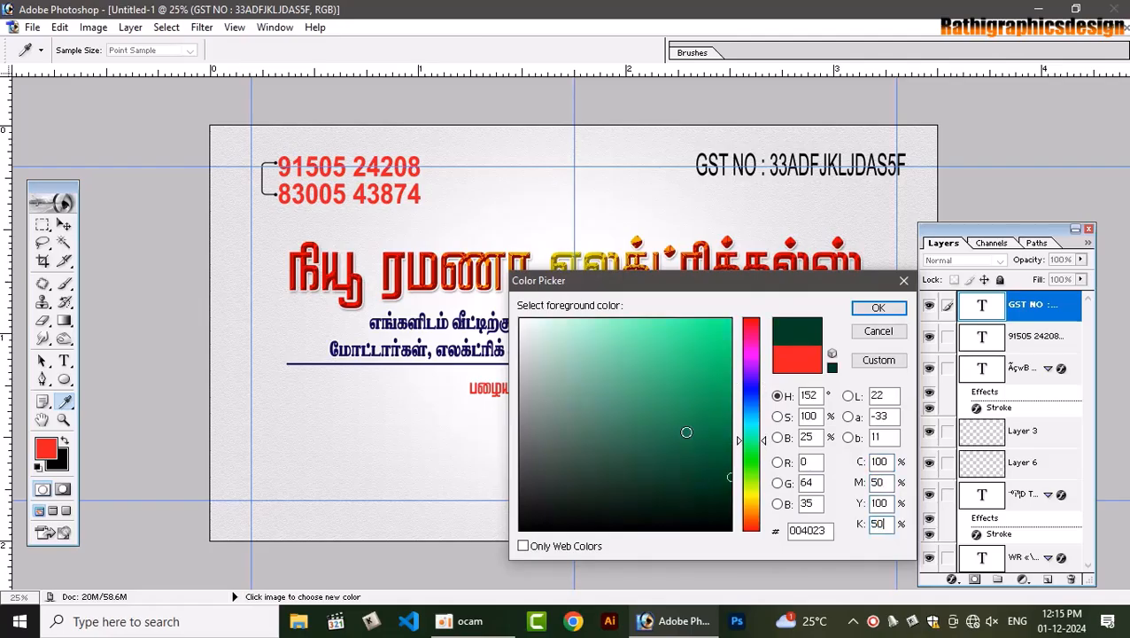
pyautogui.press('Return')
pyautogui.hotkey('alt', 'BackSpace')
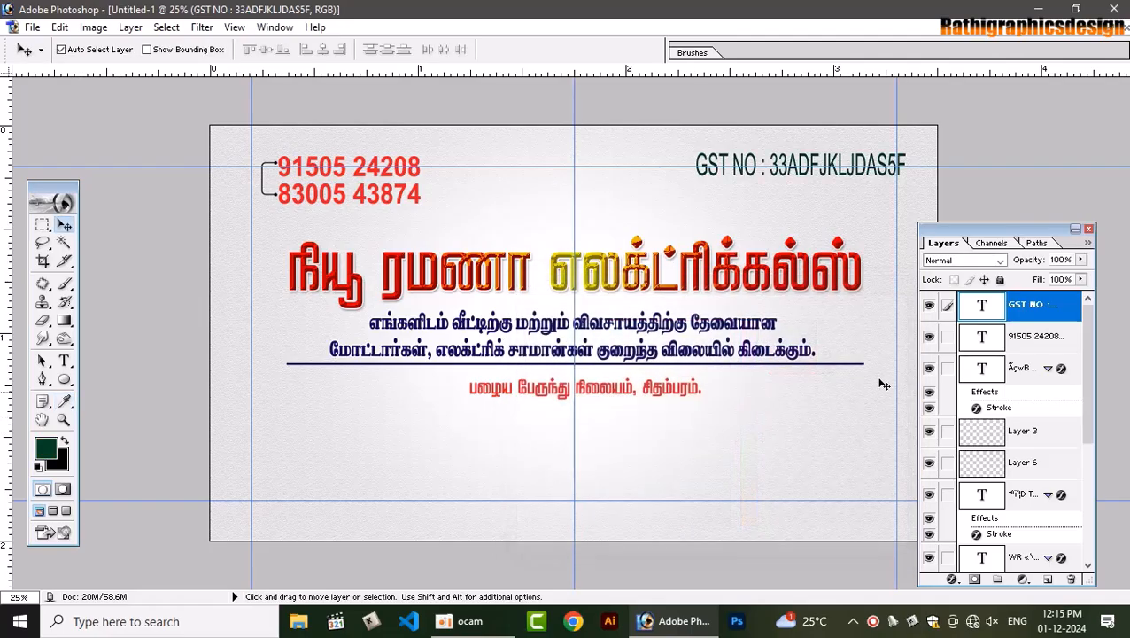
# Apply a dark blue Color Overlay (C100 M50 Y0 K50) to the bracket lines on Layer 3
pyautogui.click(277, 196)
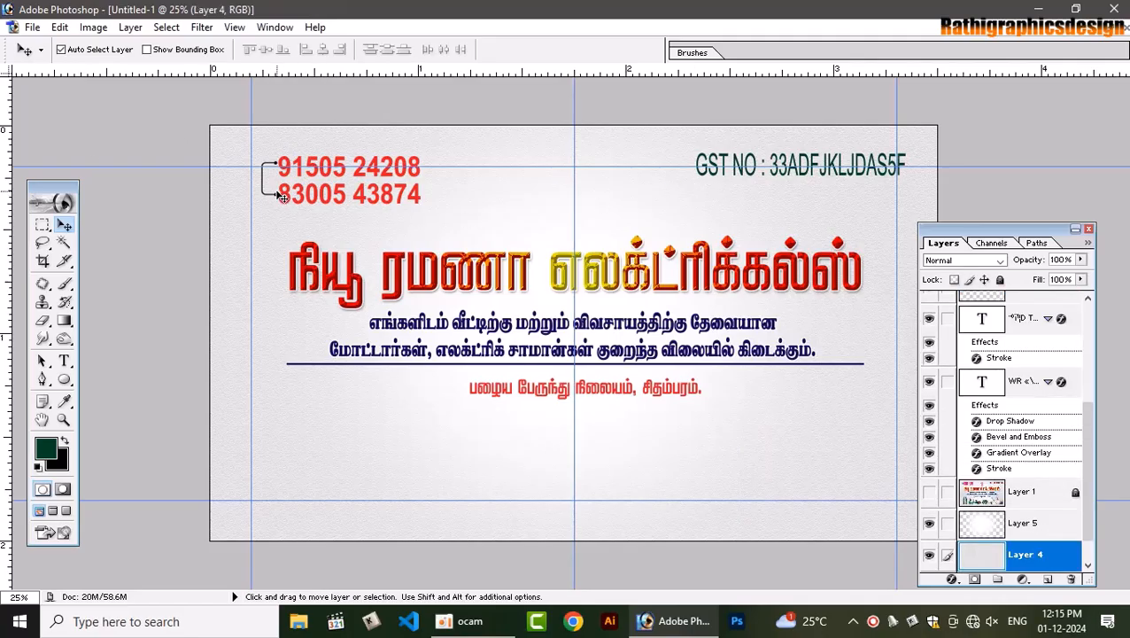
pyautogui.click(276, 197)
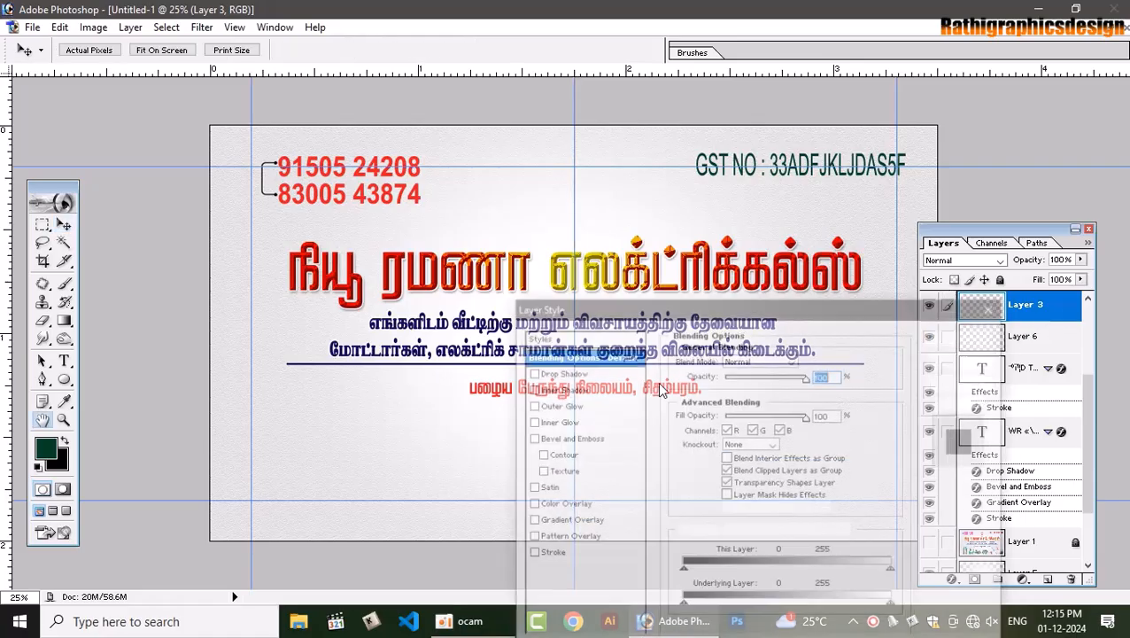
pyautogui.click(568, 505)
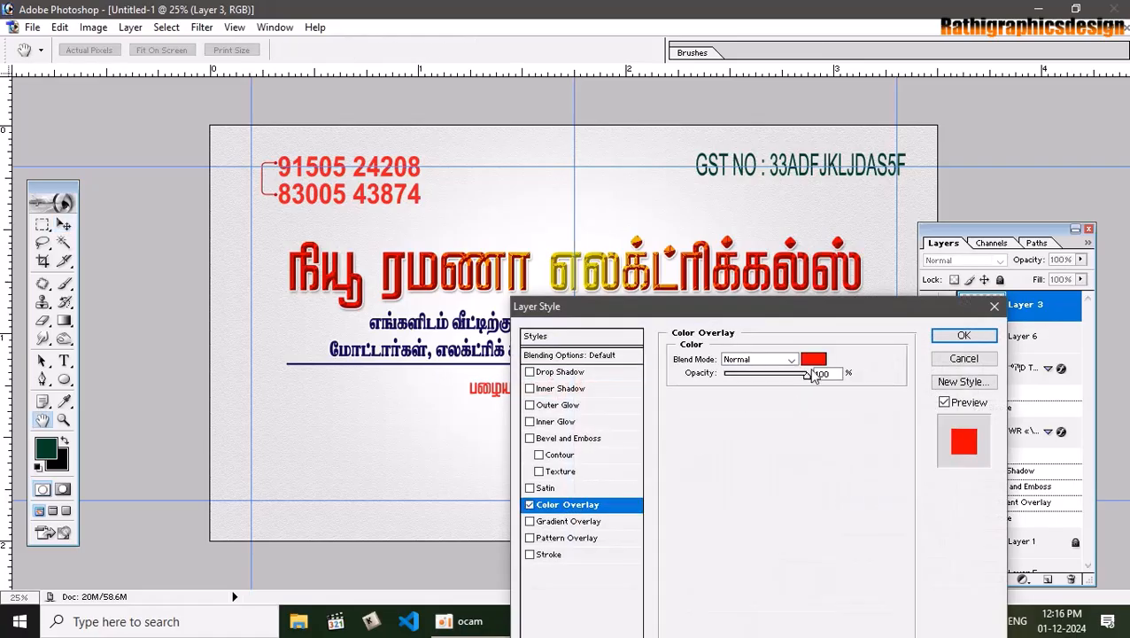
pyautogui.click(814, 360)
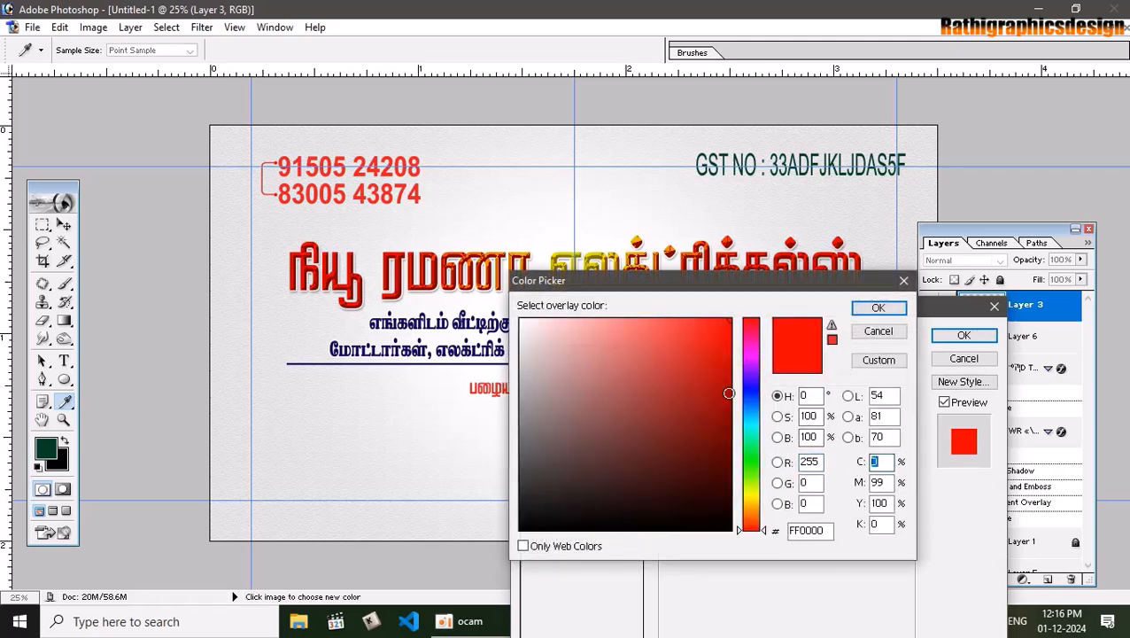
pyautogui.write('100')
pyautogui.press('Tab')
pyautogui.write('50')
pyautogui.press('Tab')
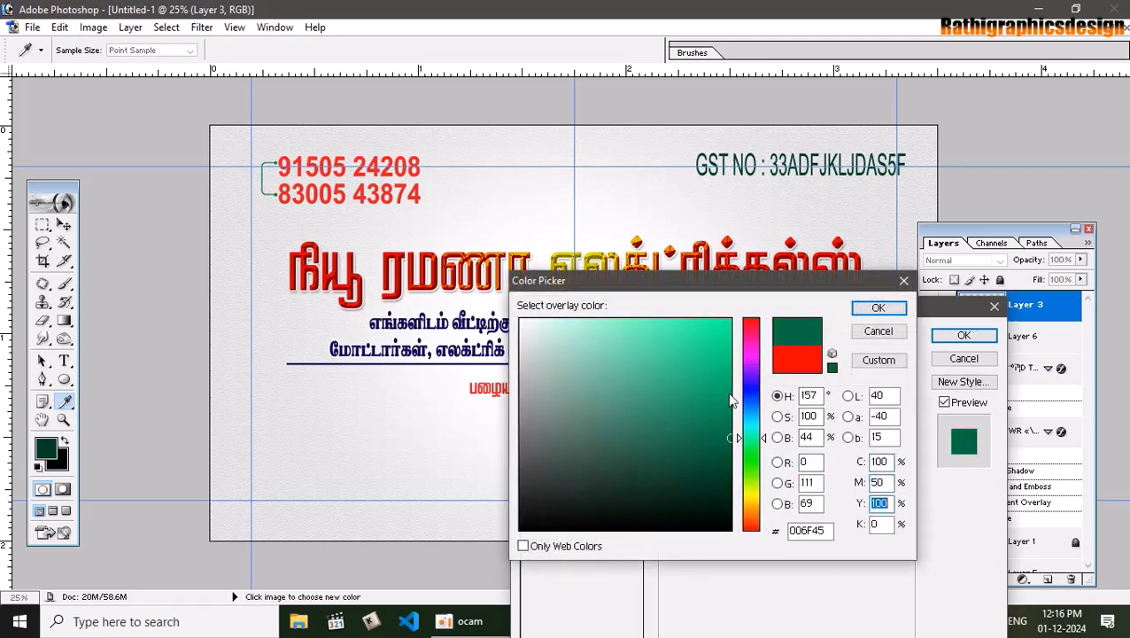
pyautogui.write('05 2420')
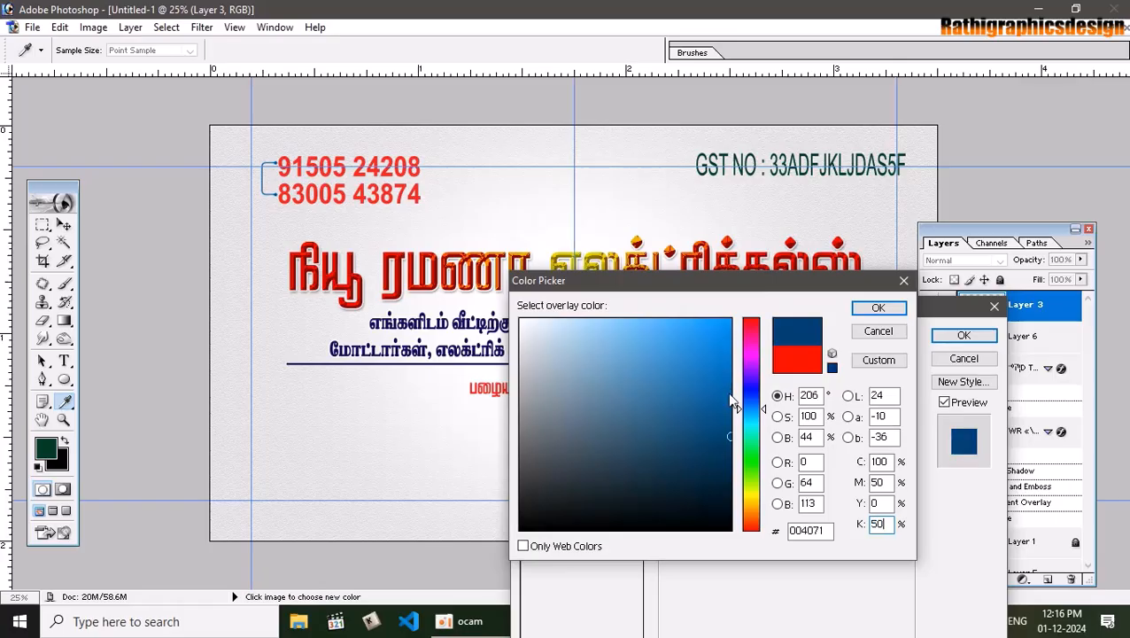
pyautogui.press('Return')
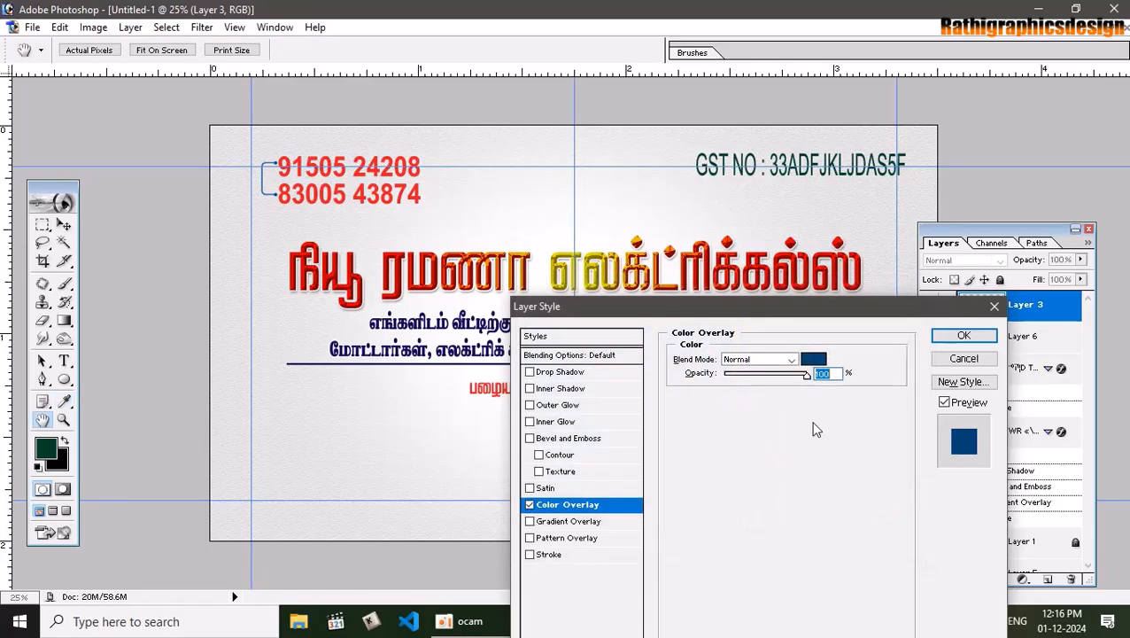
pyautogui.click(964, 334)
pyautogui.press('v')
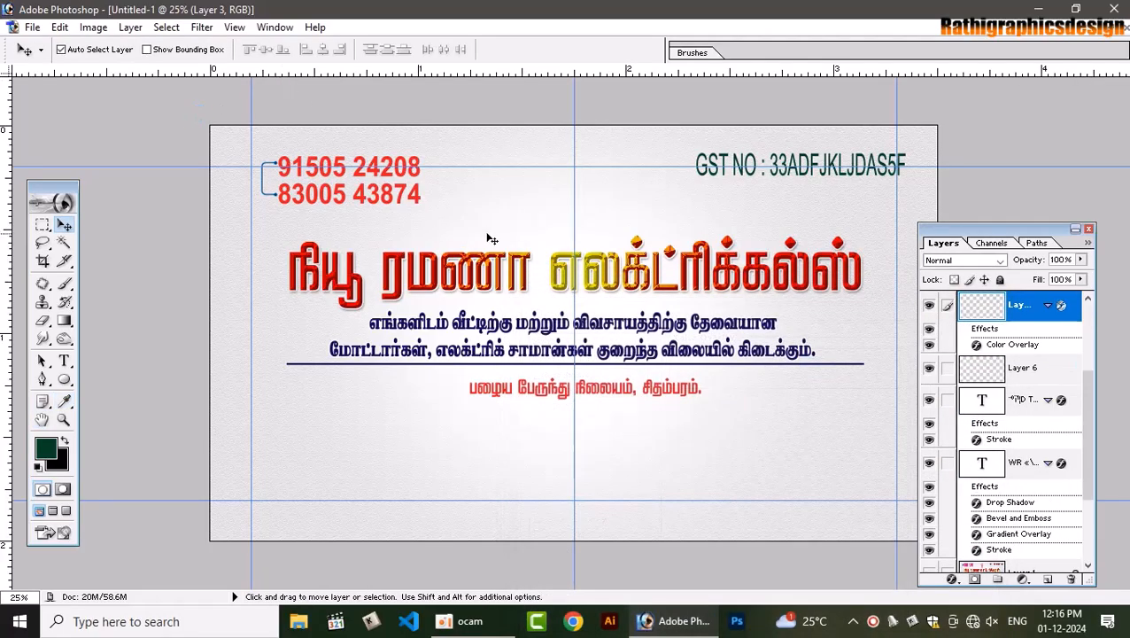
# Close the flattened JPG reference and open ramana visiting card tamil.psd from the visiting card folder
pyautogui.click(1104, 33)
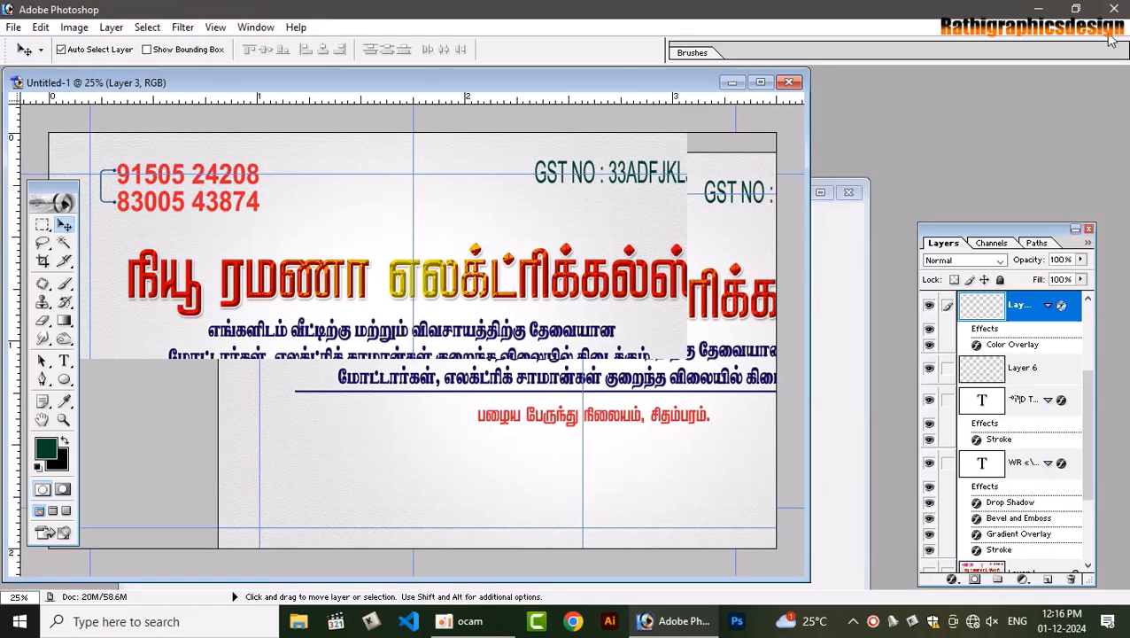
pyautogui.click(837, 293)
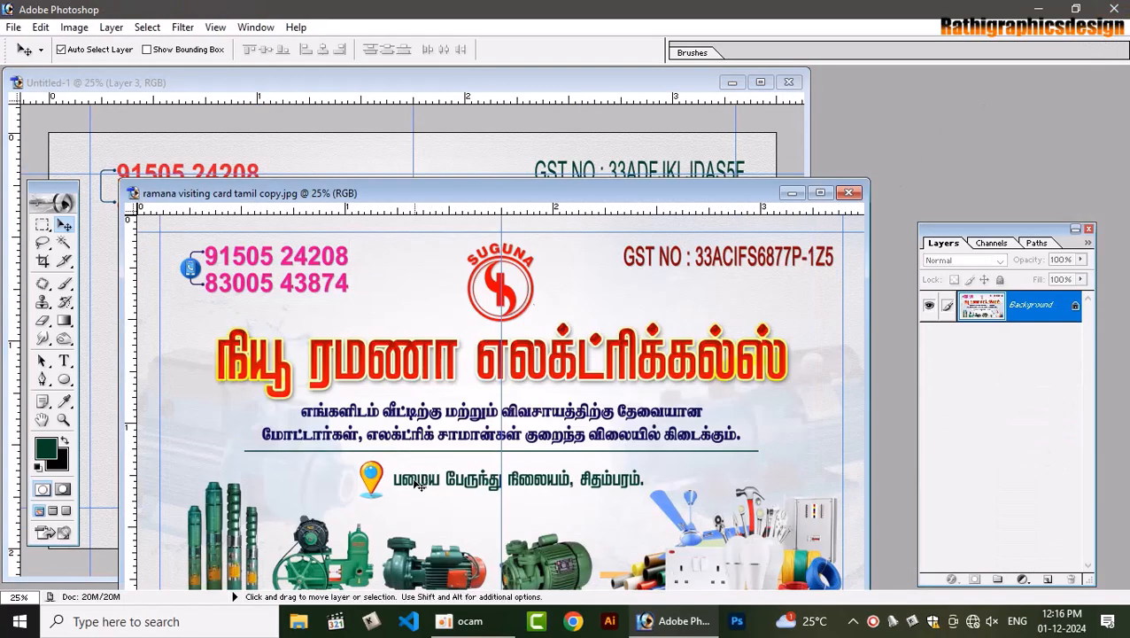
pyautogui.click(394, 428)
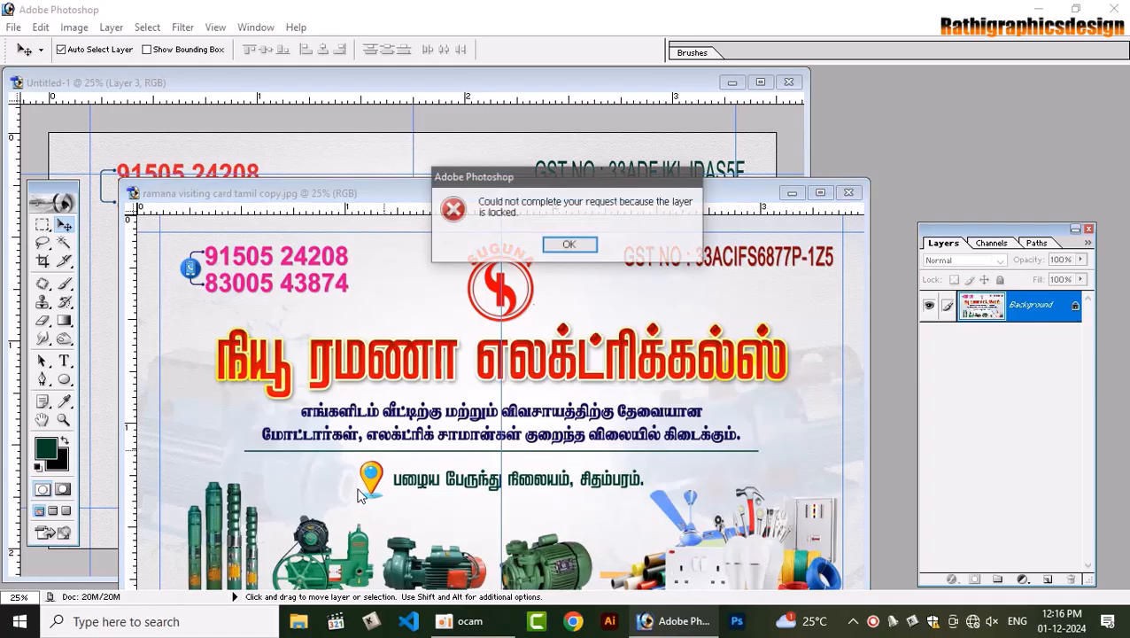
pyautogui.click(573, 244)
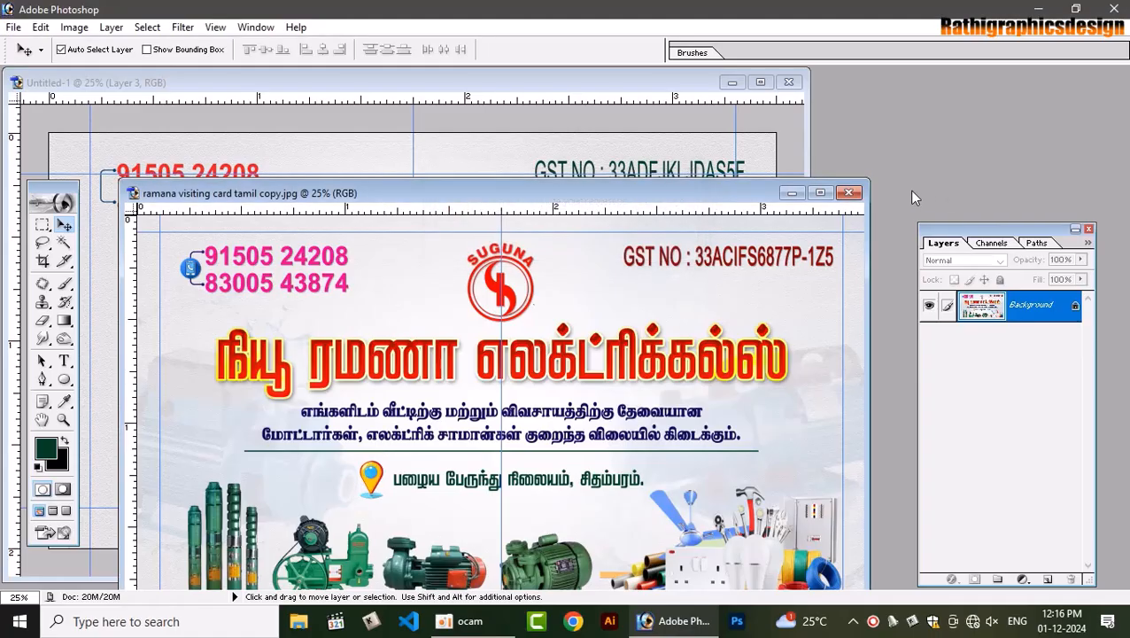
pyautogui.click(849, 193)
pyautogui.doubleClick(858, 187)
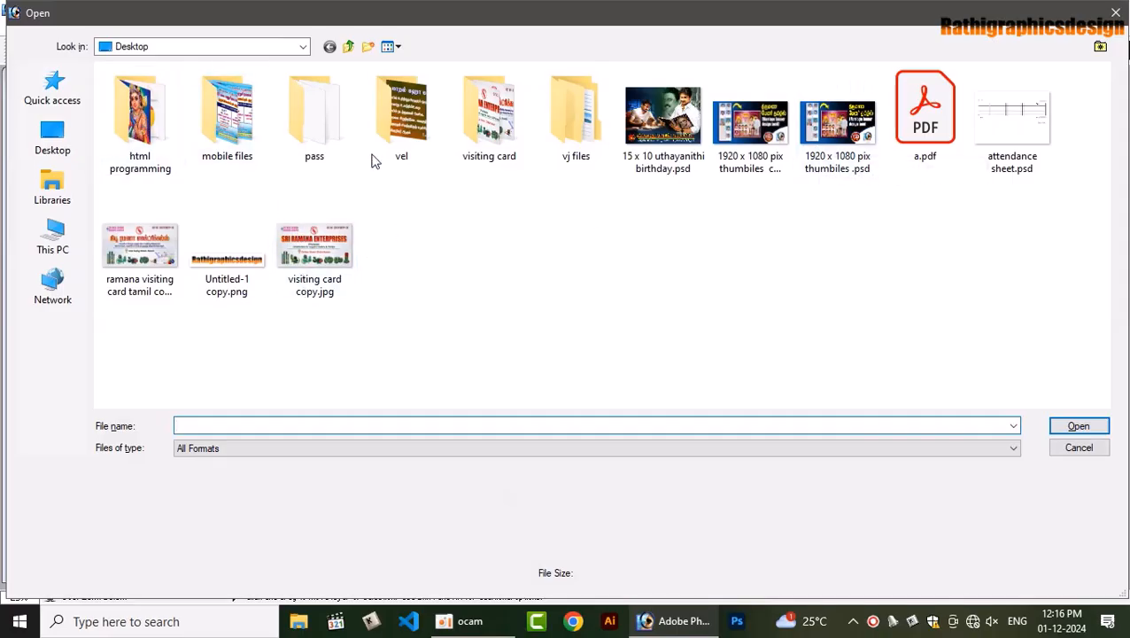
pyautogui.doubleClick(489, 115)
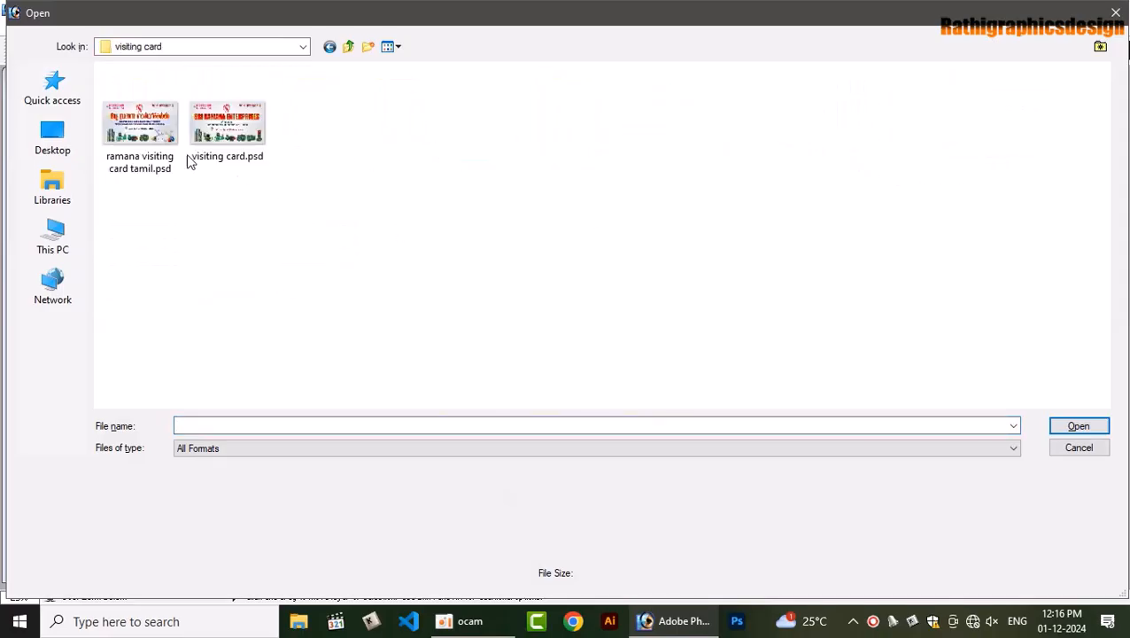
pyautogui.press('Return')
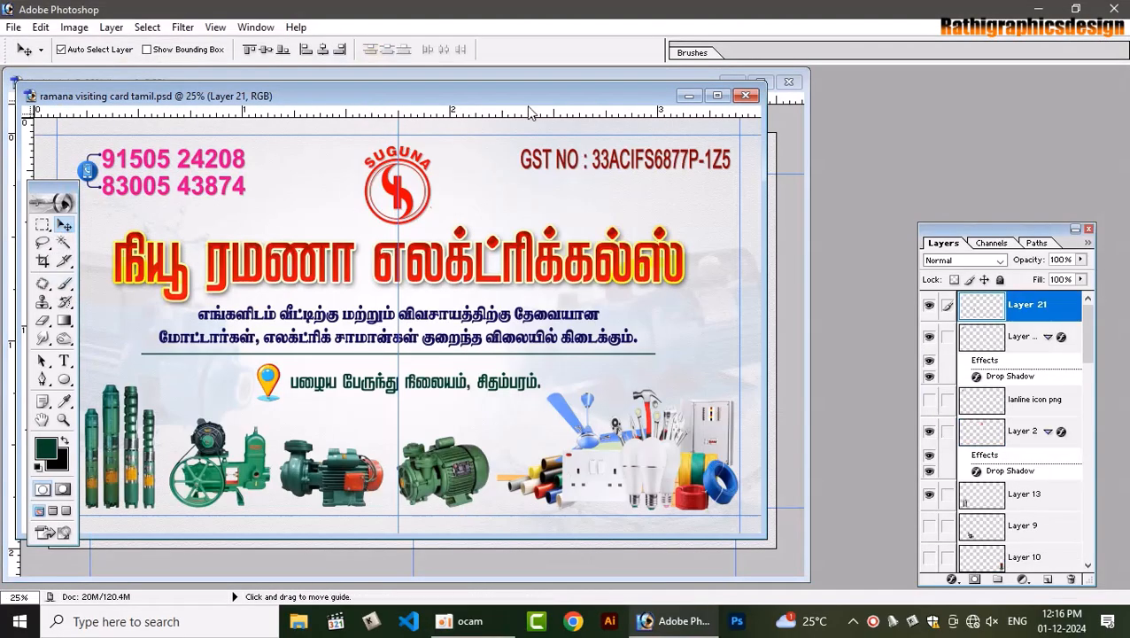
# Drag the SUGUNA logo, phone icon and location pin from the PSD onto the card beside their text
pyautogui.moveTo(533, 97); pyautogui.dragTo(564, 294)
pyautogui.moveTo(472, 390); pyautogui.dragTo(418, 222)
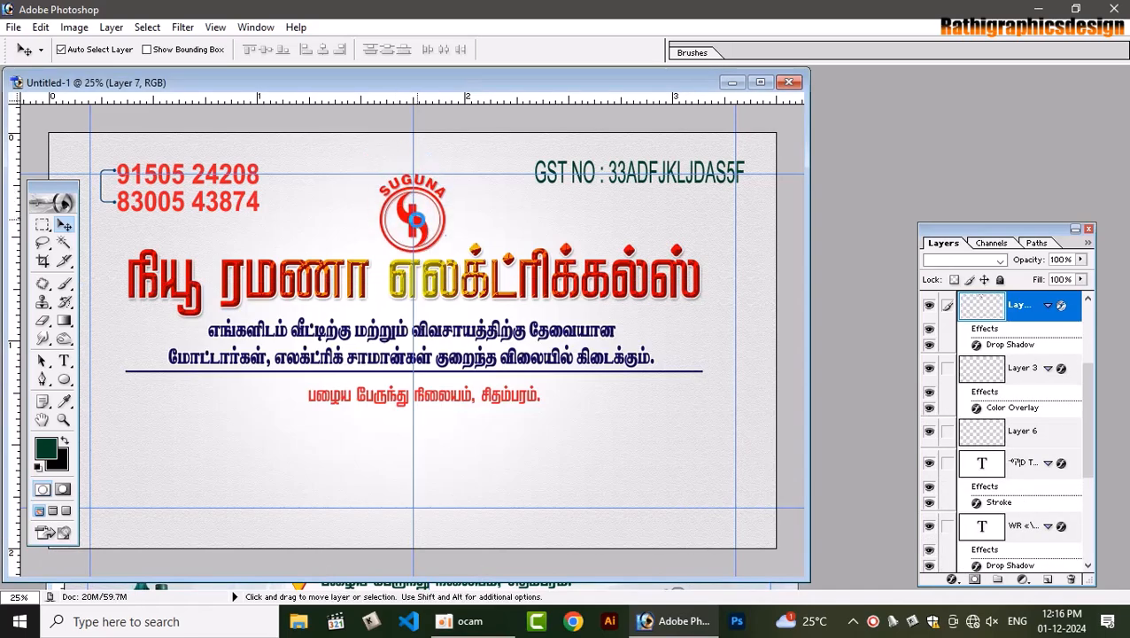
pyautogui.moveTo(643, 85); pyautogui.dragTo(994, 76)
pyautogui.click(216, 431)
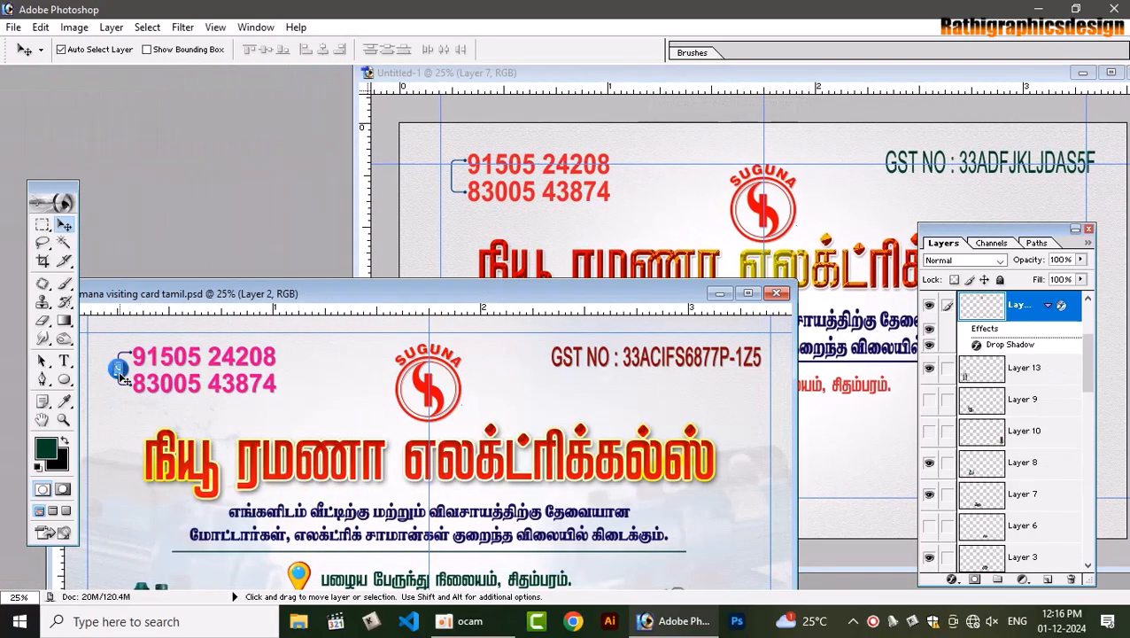
pyautogui.moveTo(120, 372); pyautogui.dragTo(451, 181)
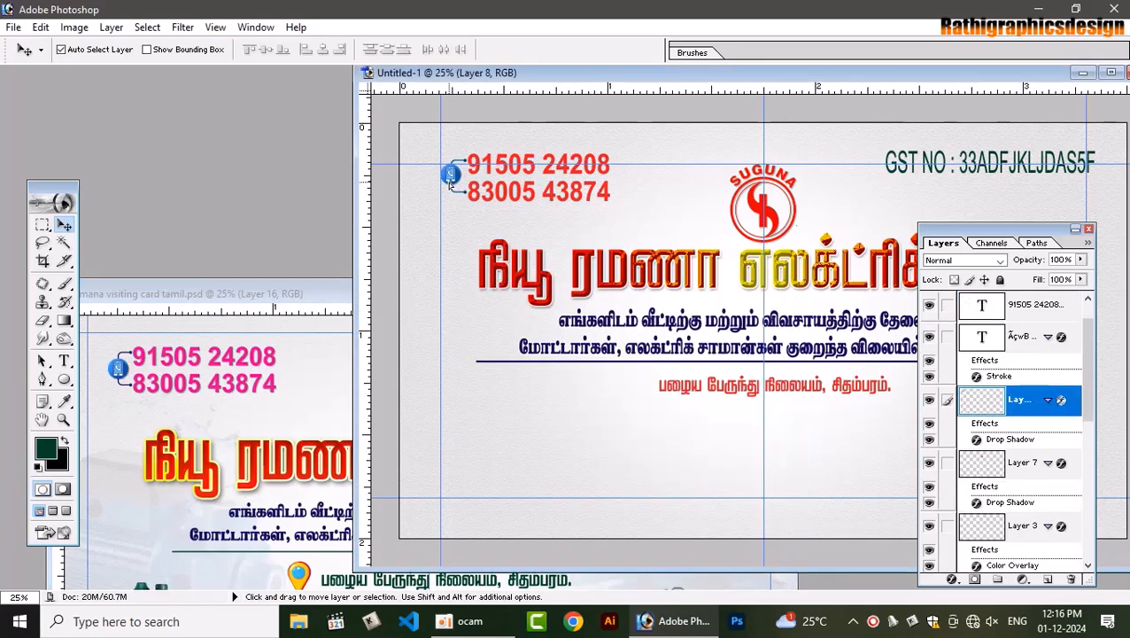
pyautogui.click(299, 406)
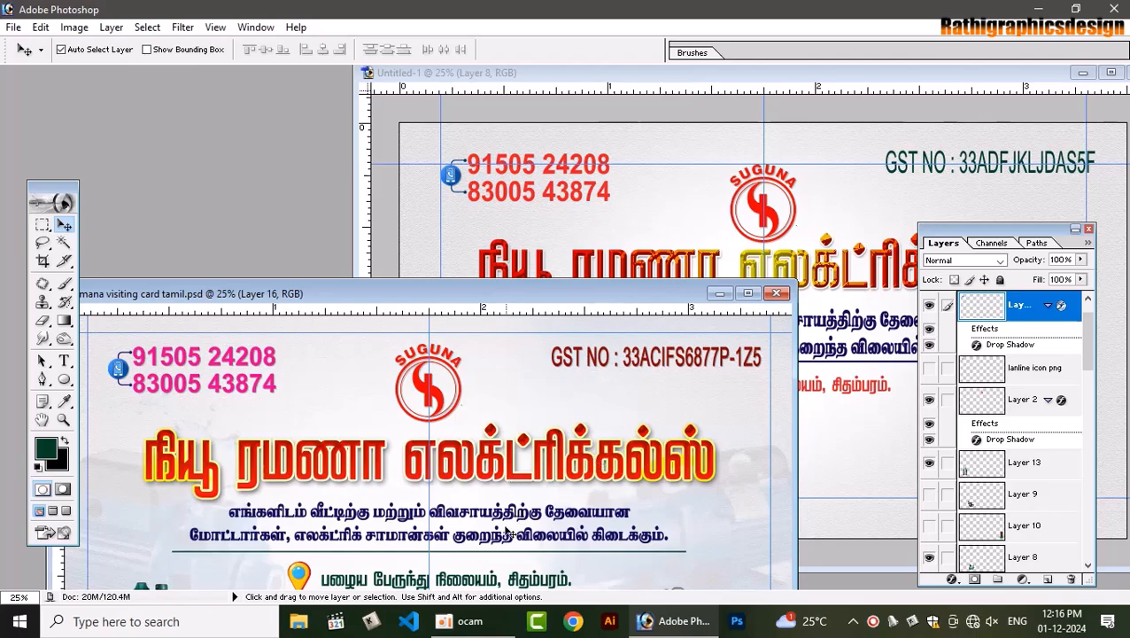
pyautogui.moveTo(299, 585)
pyautogui.mouseDown()
pyautogui.moveTo(531, 496)
pyautogui.moveTo(493, 474)
pyautogui.moveTo(300, 582)
pyautogui.mouseUp()
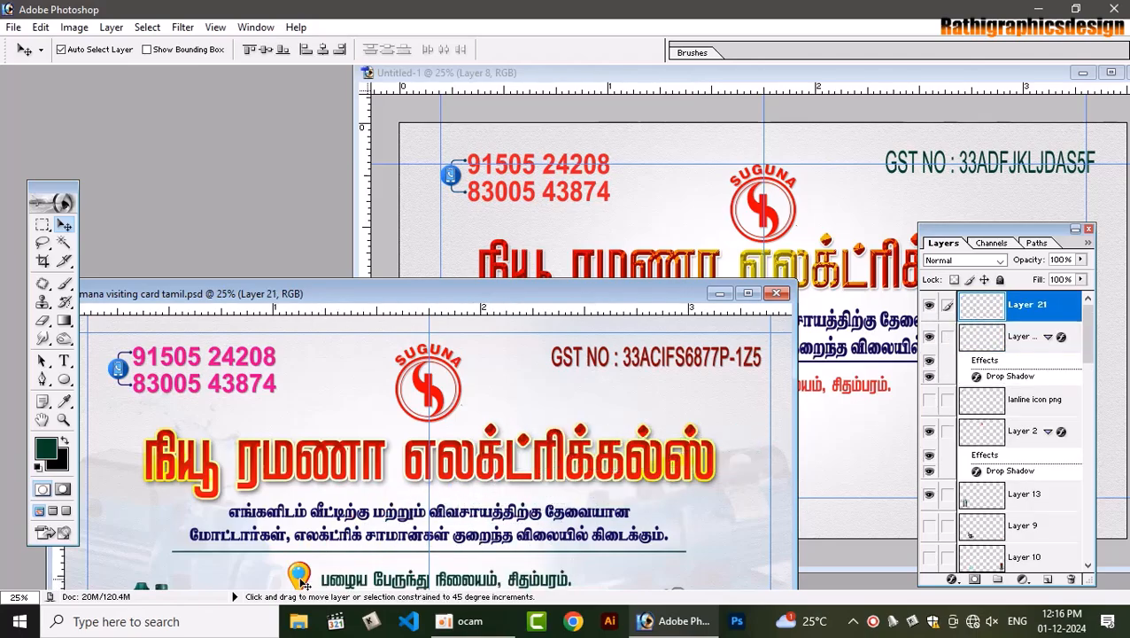
pyautogui.moveTo(669, 342); pyautogui.dragTo(648, 388)
# Bring Layer 21's row of product pictures into Untitled-1 and fit it along the card's bottom
pyautogui.click(212, 293)
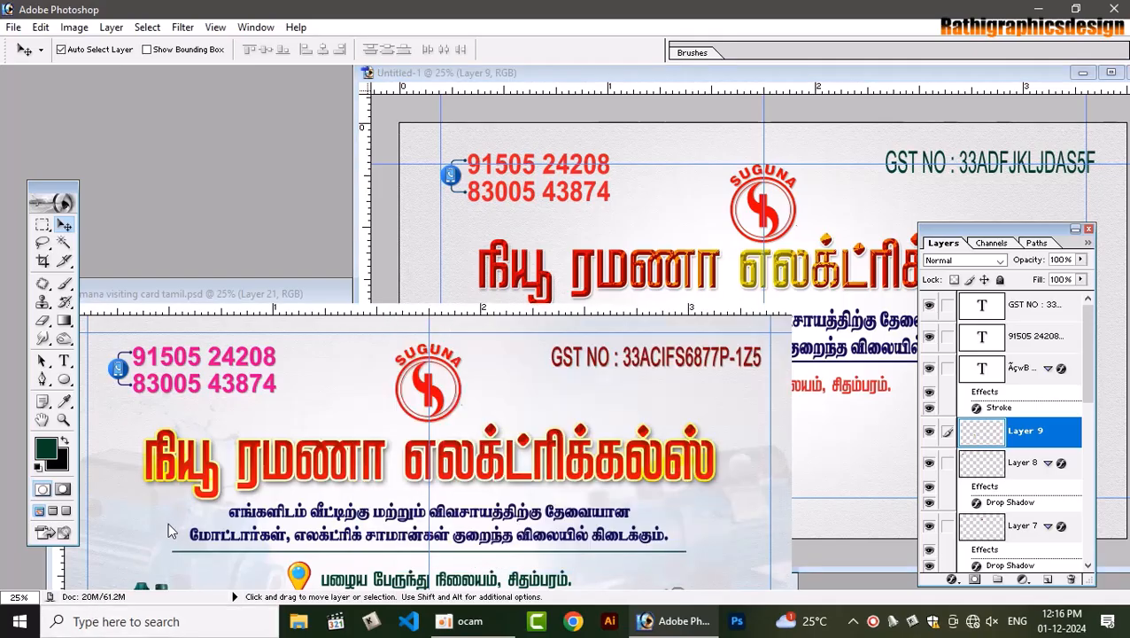
pyautogui.moveTo(468, 302); pyautogui.dragTo(502, 68)
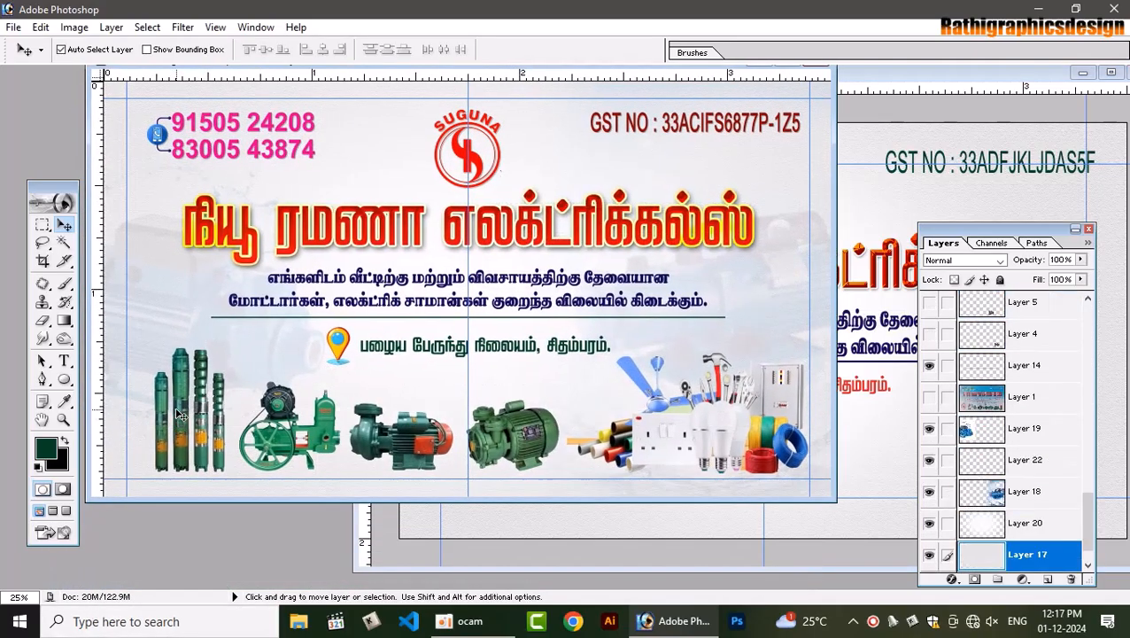
pyautogui.moveTo(179, 414); pyautogui.dragTo(203, 346)
pyautogui.hotkey('ctrl', 'z')
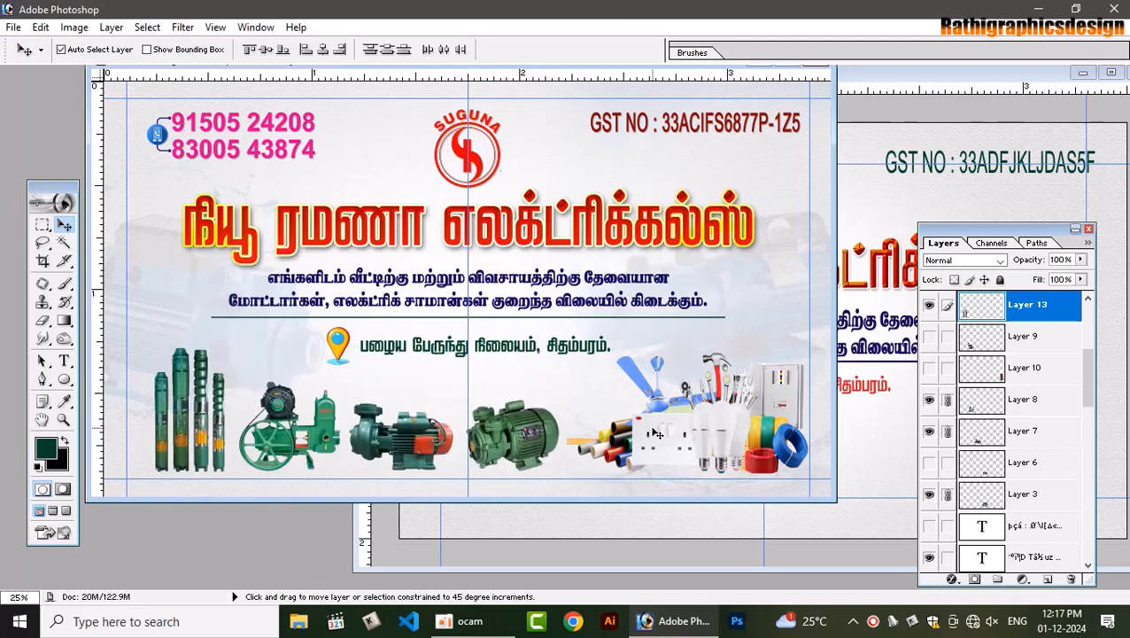
pyautogui.keyDown('shift'); pyautogui.rightClick(656, 431); pyautogui.keyUp('shift')
pyautogui.keyDown('shift'); pyautogui.click(677, 441); pyautogui.keyUp('shift')
pyautogui.moveTo(586, 440); pyautogui.dragTo(895, 450)
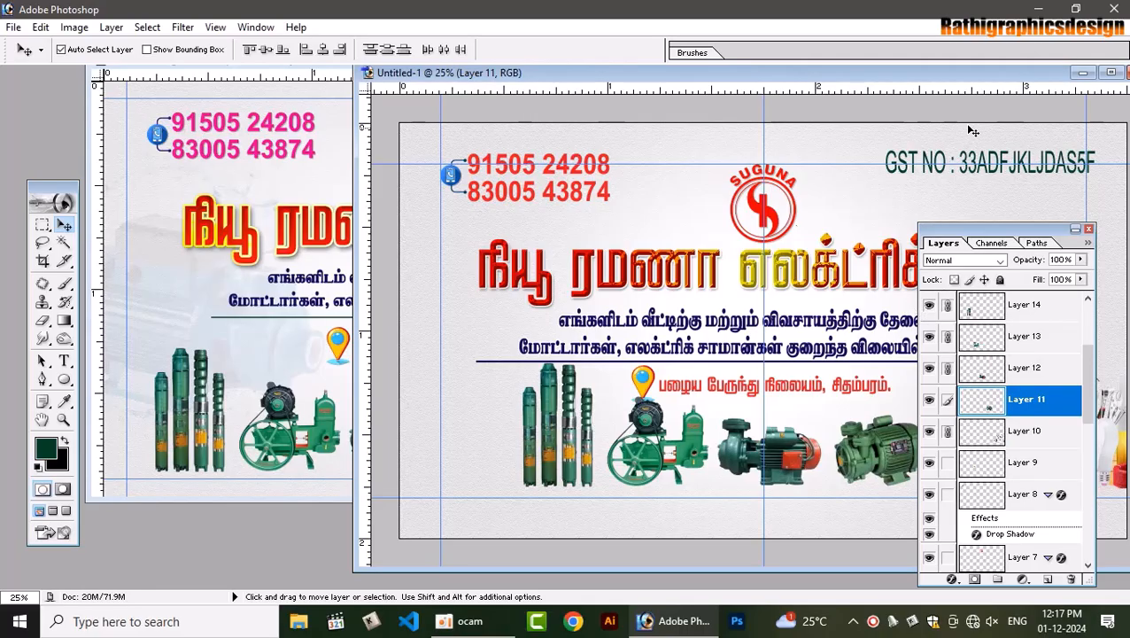
pyautogui.doubleClick(993, 77)
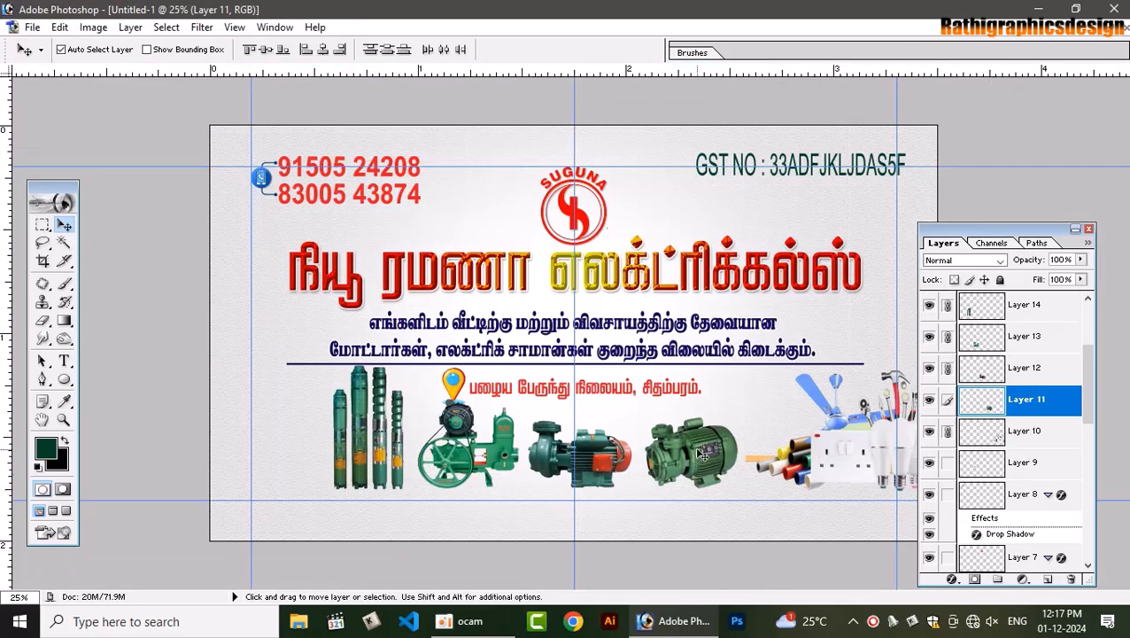
pyautogui.moveTo(695, 446); pyautogui.dragTo(589, 445)
pyautogui.hotkey('ctrl', 't')
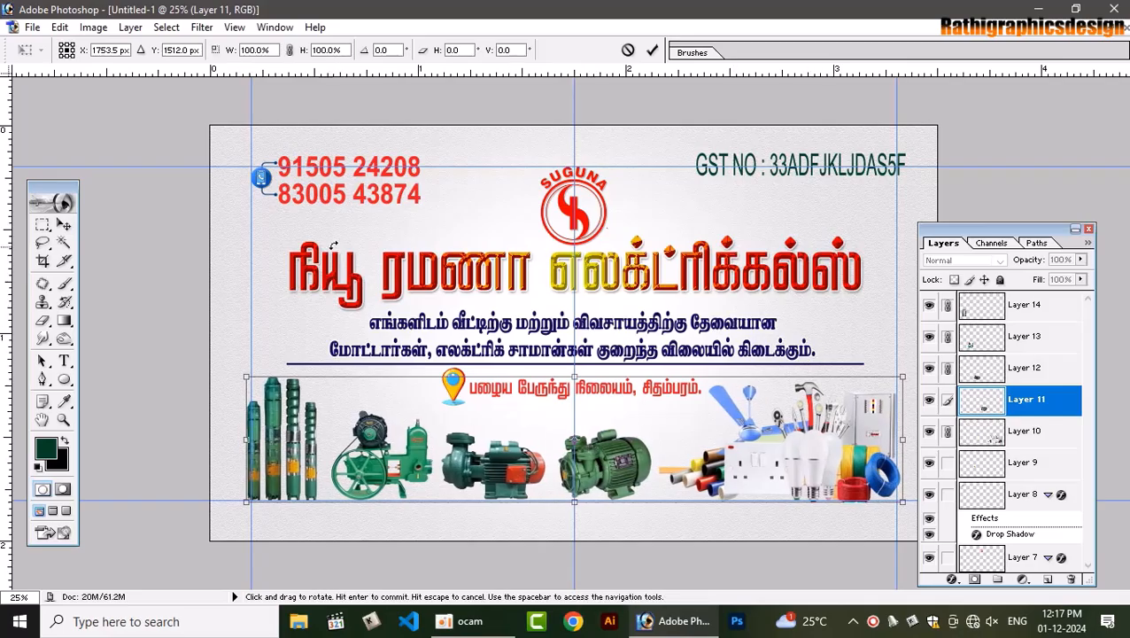
pyautogui.press('Return')
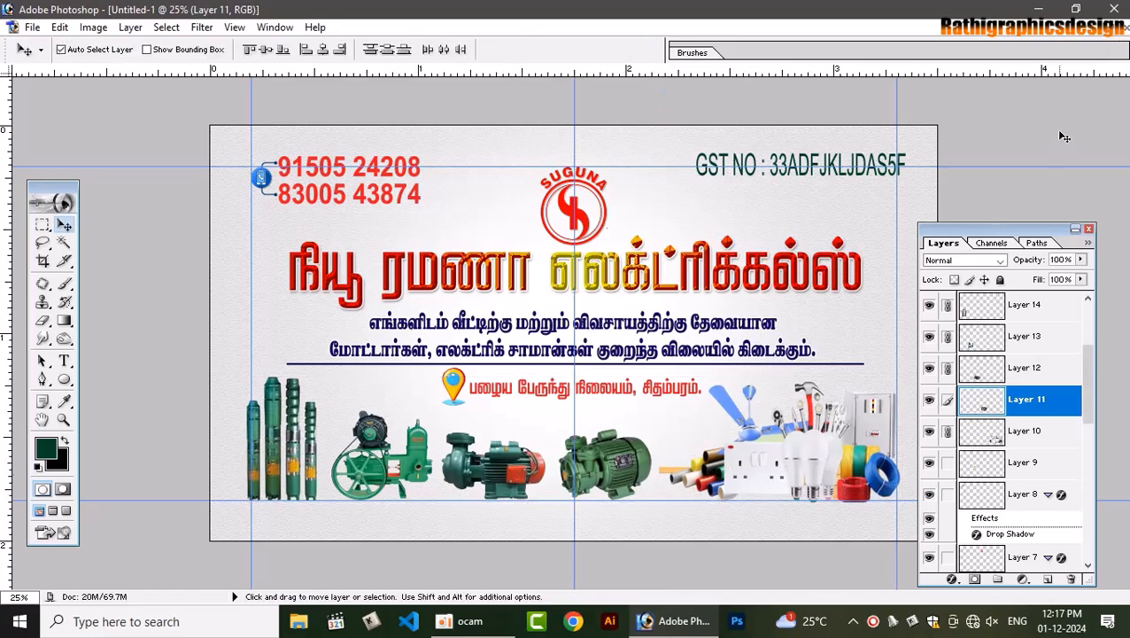
# Drag the blue pump picture (Layer 18) from the reference PSD into the new card
pyautogui.click(1111, 28)
pyautogui.click(283, 358)
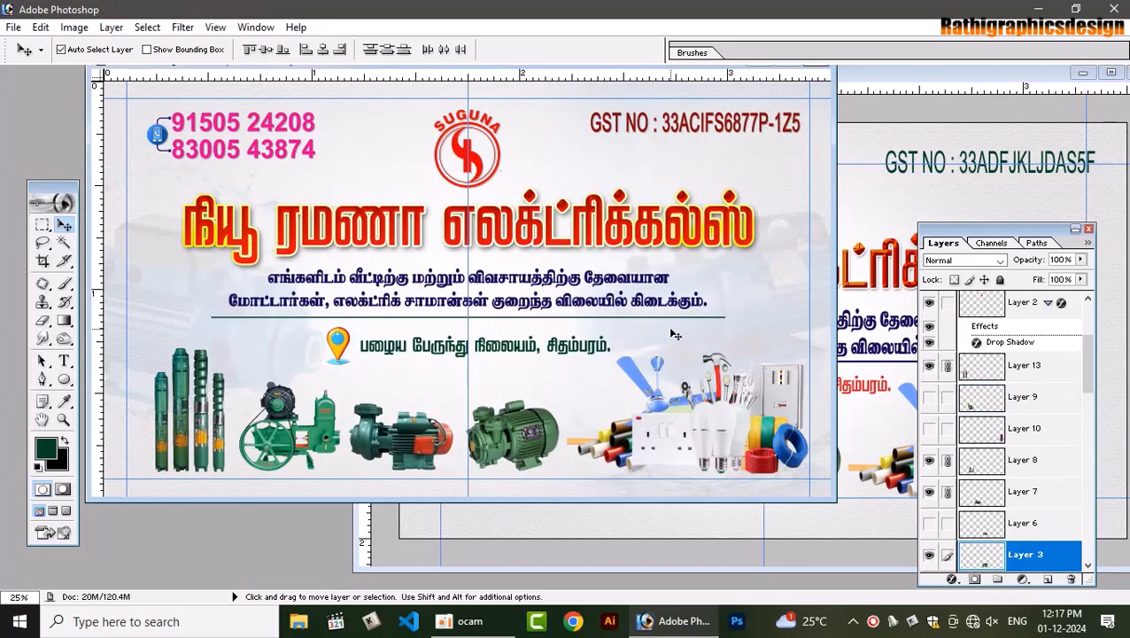
pyautogui.click(776, 237)
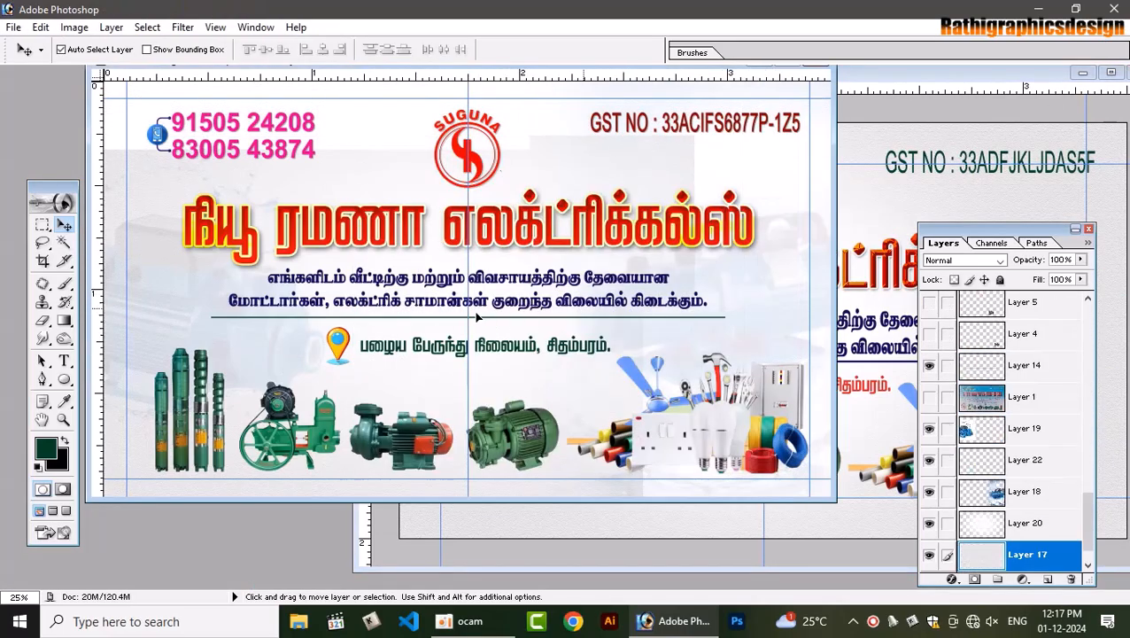
pyautogui.click(1022, 493)
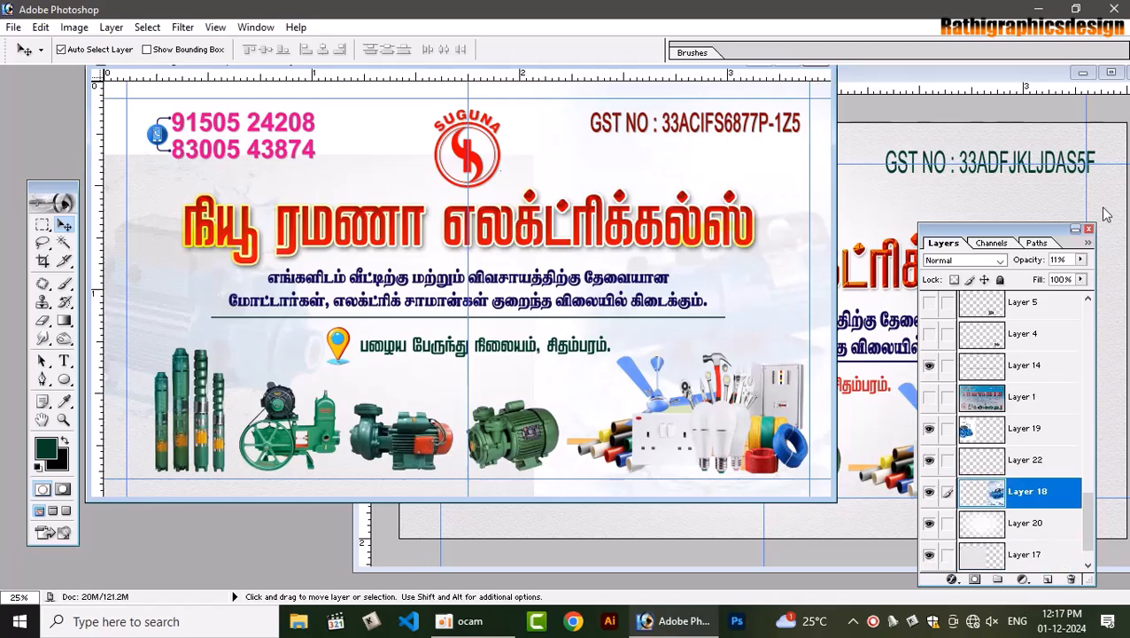
pyautogui.click(1081, 259)
pyautogui.moveTo(1083, 280)
pyautogui.mouseDown()
pyautogui.moveTo(1014, 281)
pyautogui.moveTo(1088, 278)
pyautogui.mouseUp()
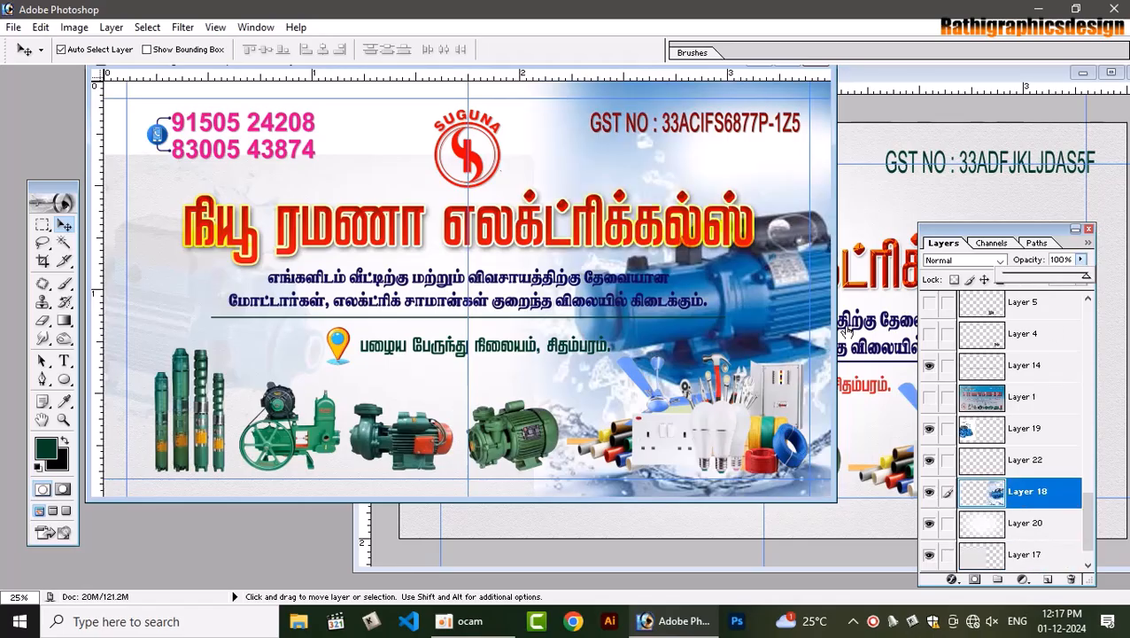
pyautogui.click(744, 277)
pyautogui.moveTo(742, 276); pyautogui.dragTo(879, 223)
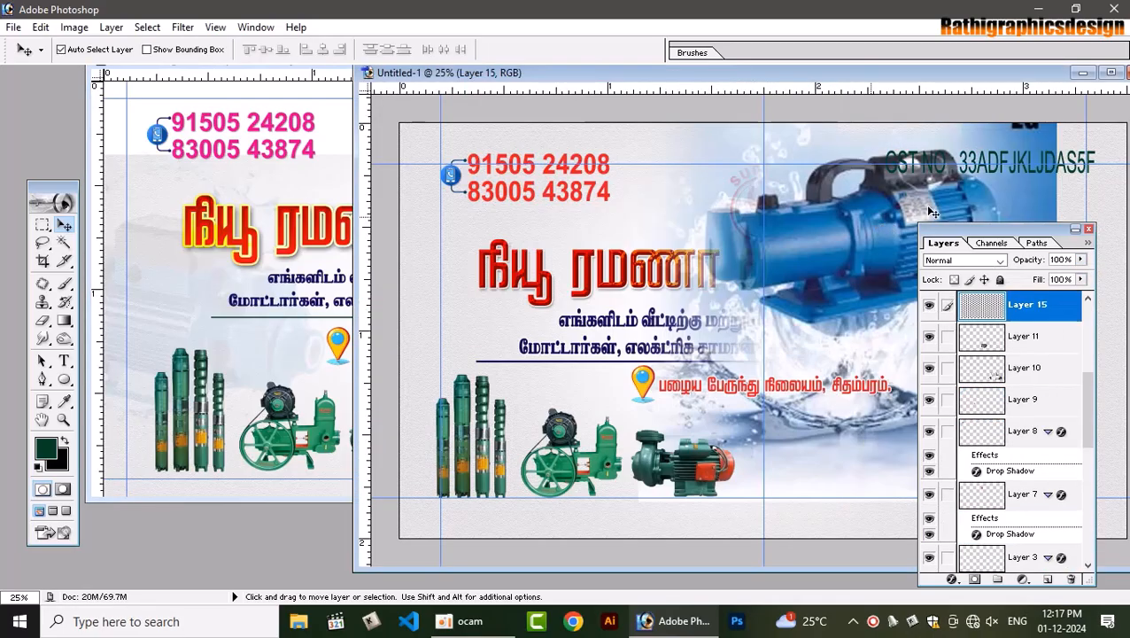
# Move the pump to the card's right side and stack it just above Layer 4
pyautogui.click(1111, 72)
pyautogui.moveTo(644, 236); pyautogui.dragTo(802, 322)
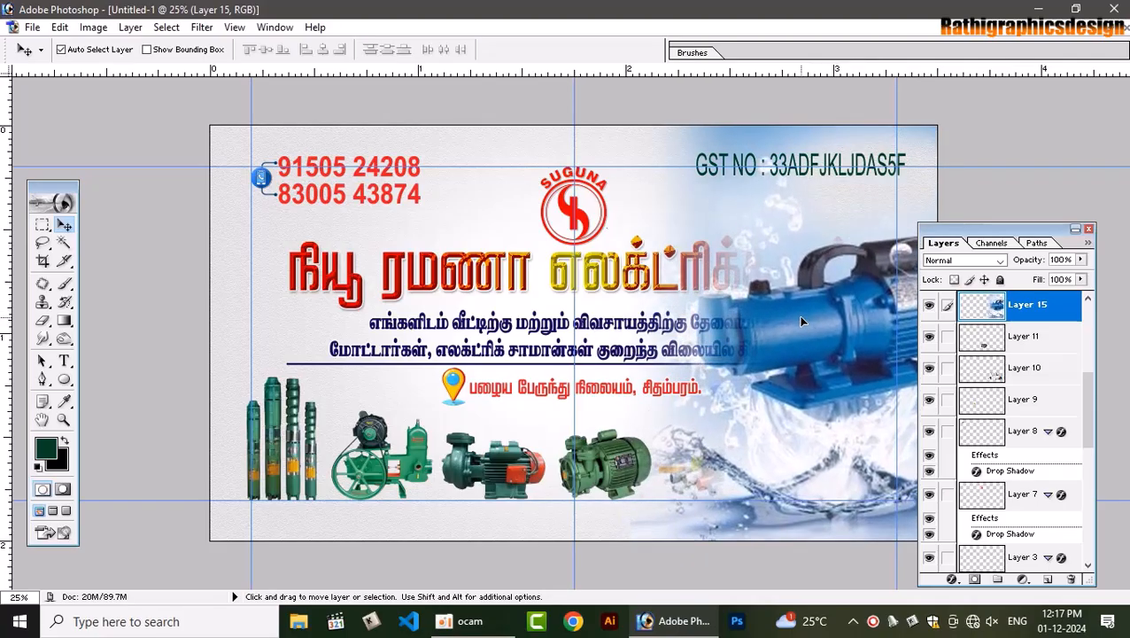
pyautogui.hotkey('ctrl', 'shift', '[')
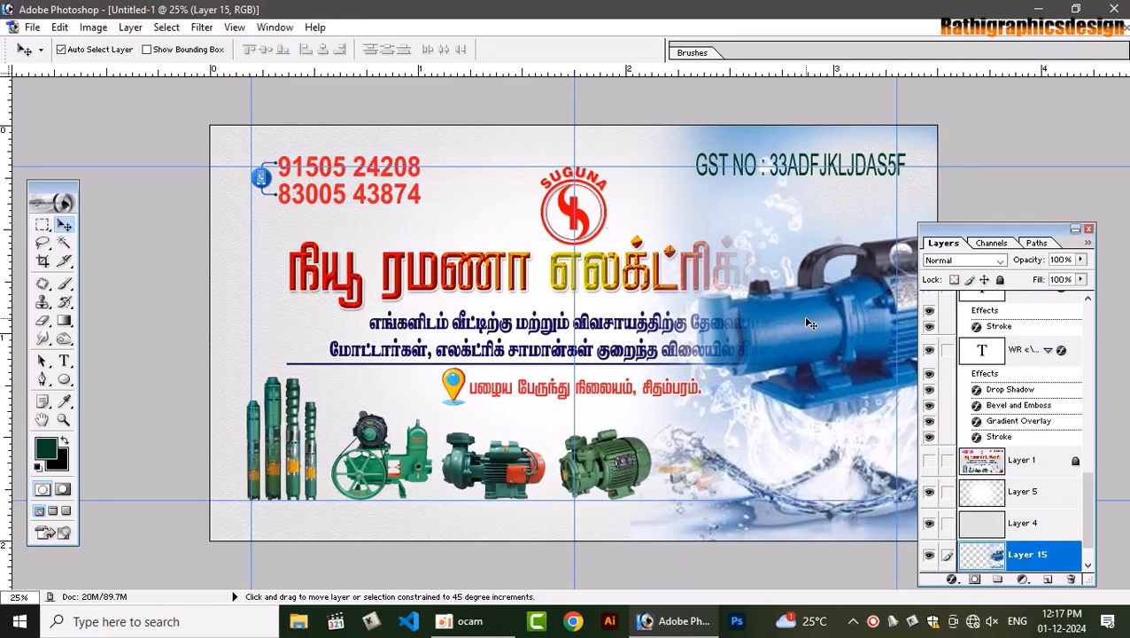
pyautogui.hotkey('ctrl', ']')
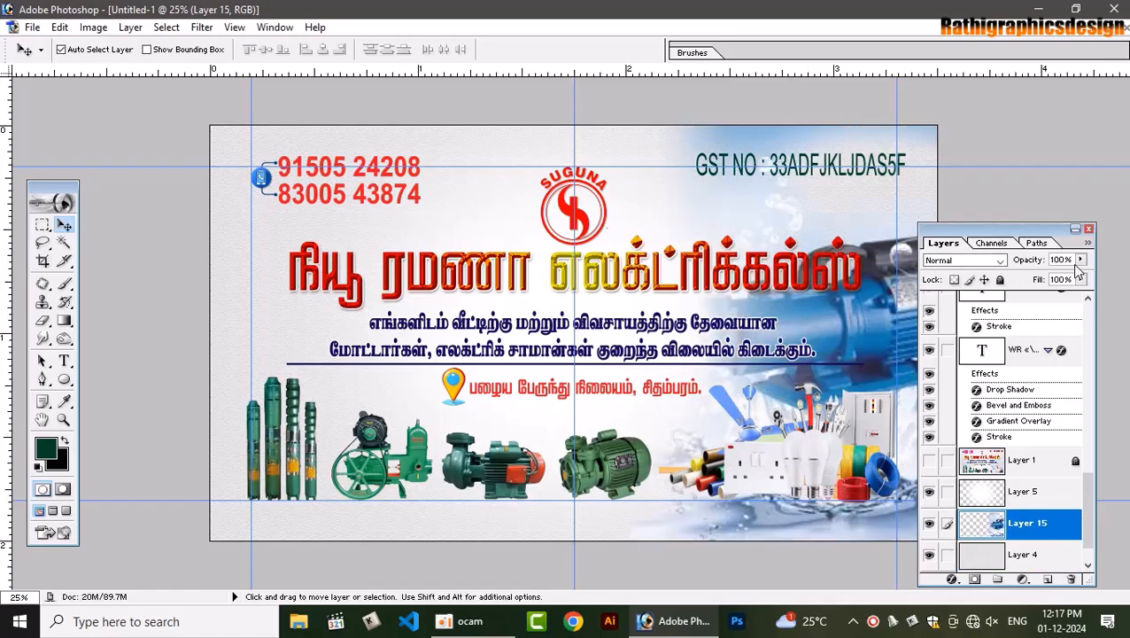
# Fade the pump picture's layer Fill down to 10%
pyautogui.click(1081, 279)
pyautogui.moveTo(1079, 300); pyautogui.dragTo(1008, 302)
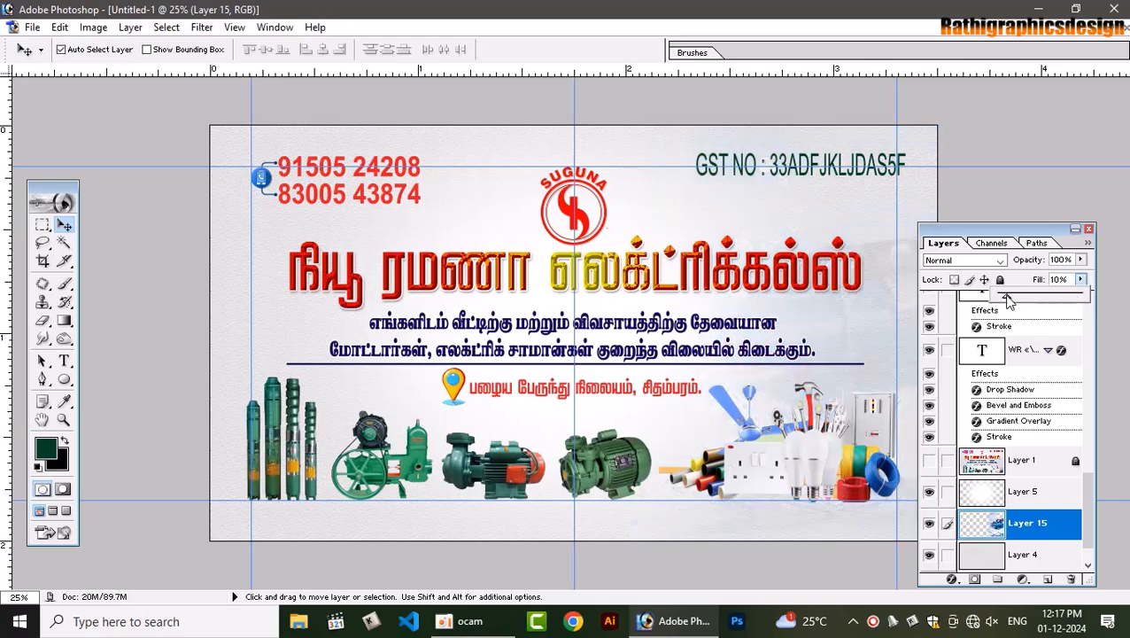
pyautogui.rightClick(841, 365)
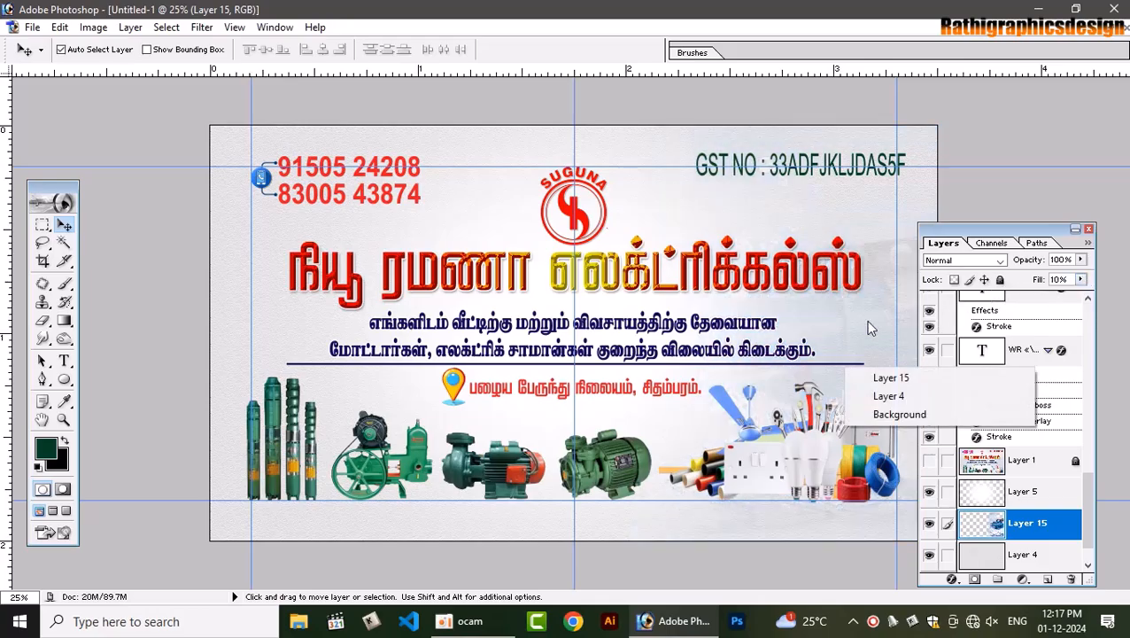
pyautogui.click(897, 231)
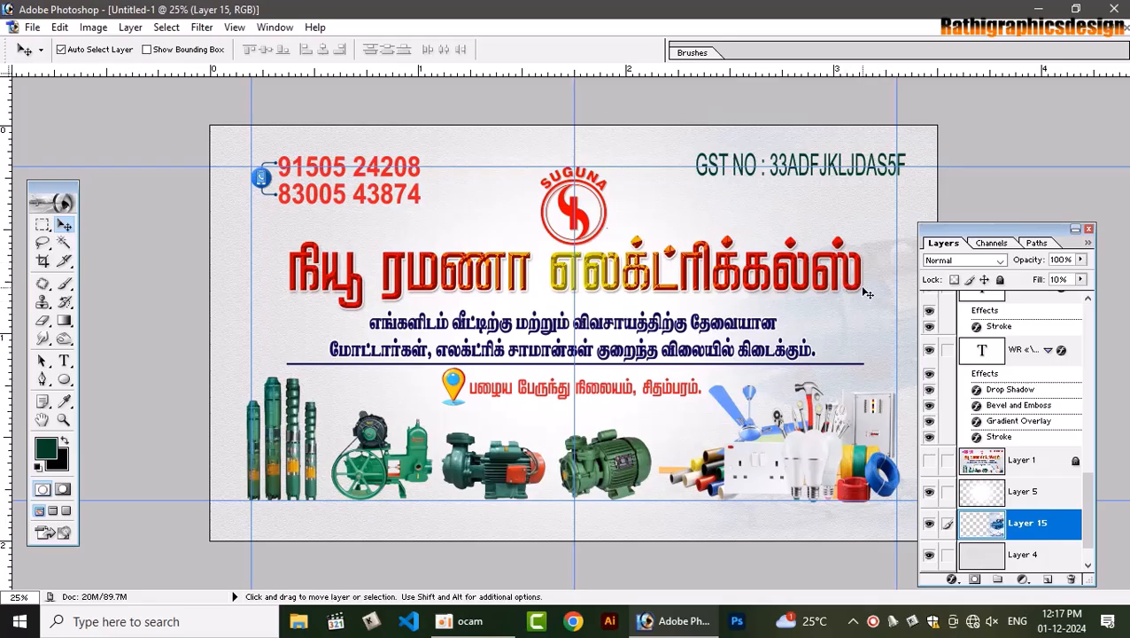
# Duplicate the pump, flip the copy horizontally and move it to the card's left side
pyautogui.hotkey('ctrl', 'j')
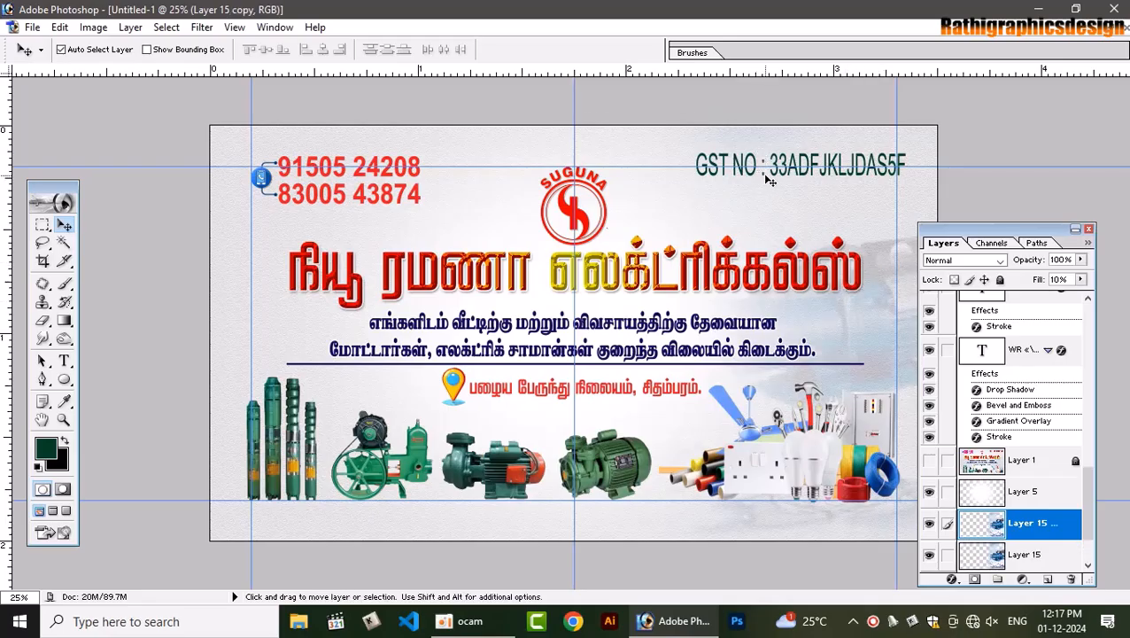
pyautogui.hotkey('ctrl', 't')
pyautogui.rightClick(769, 178)
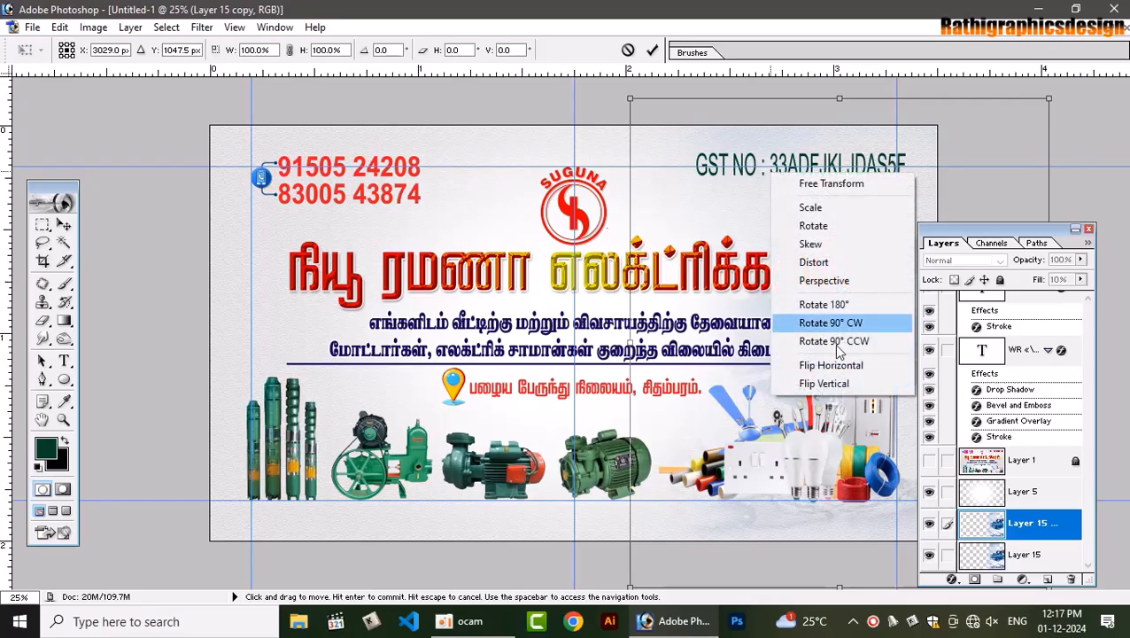
pyautogui.click(842, 368)
pyautogui.press('Return')
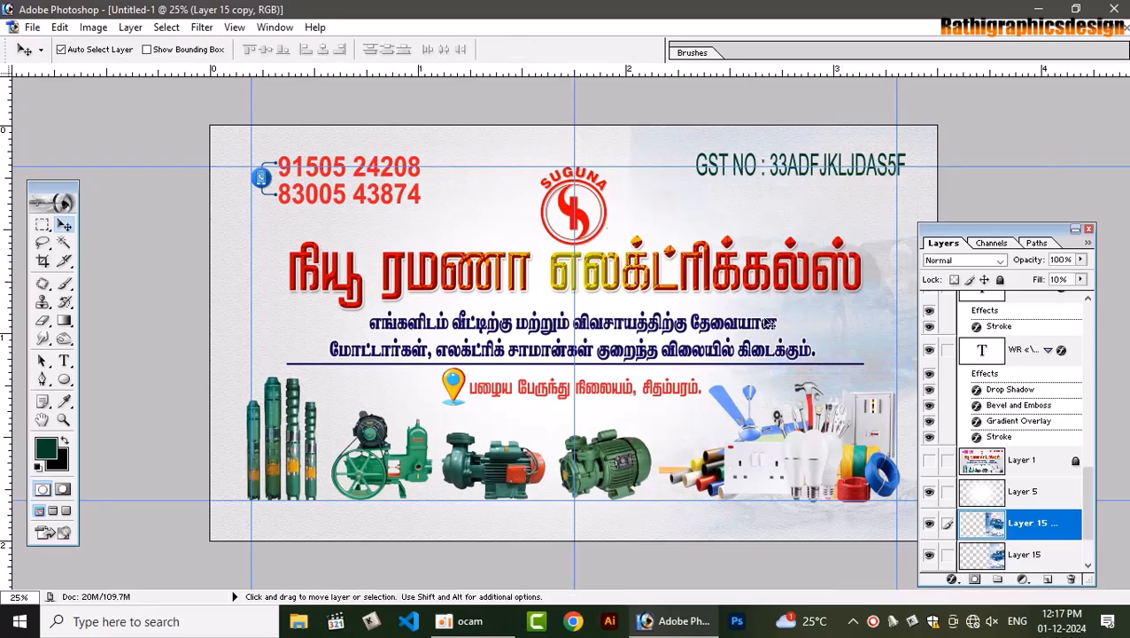
pyautogui.hotkey('ctrl', 't')
pyautogui.moveTo(674, 211); pyautogui.dragTo(213, 188)
pyautogui.press('Return')
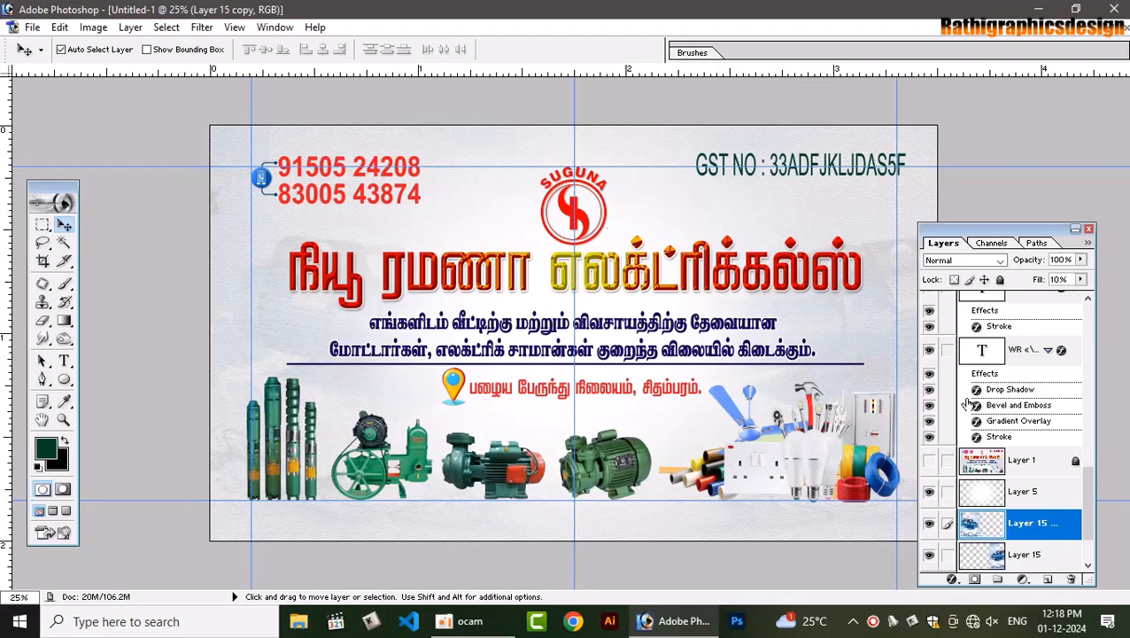
pyautogui.scroll(-1, 1057, 513)
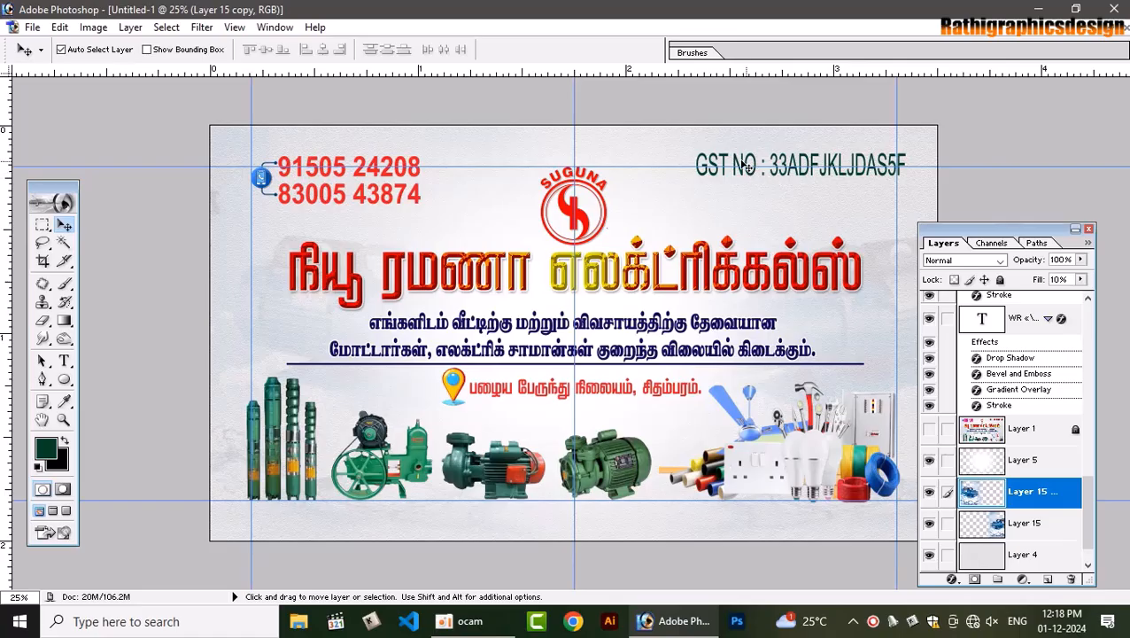
pyautogui.moveTo(623, 166); pyautogui.dragTo(625, 158)
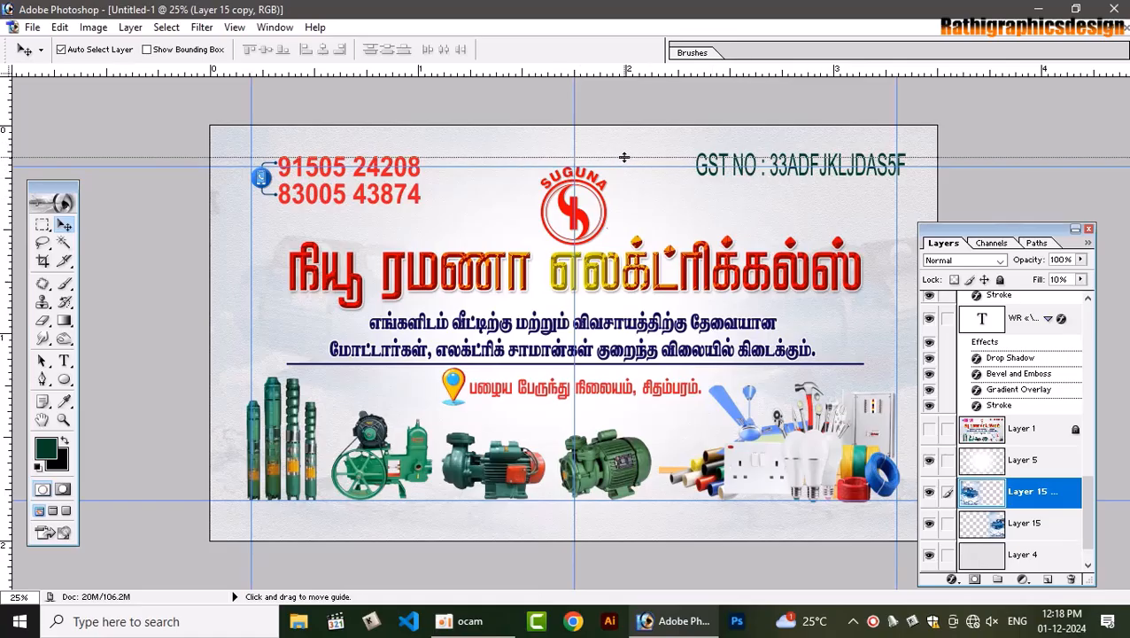
# Top-align the GST NO text with the phone numbers, unlink them, and nudge GST slightly left
pyautogui.click(418, 195)
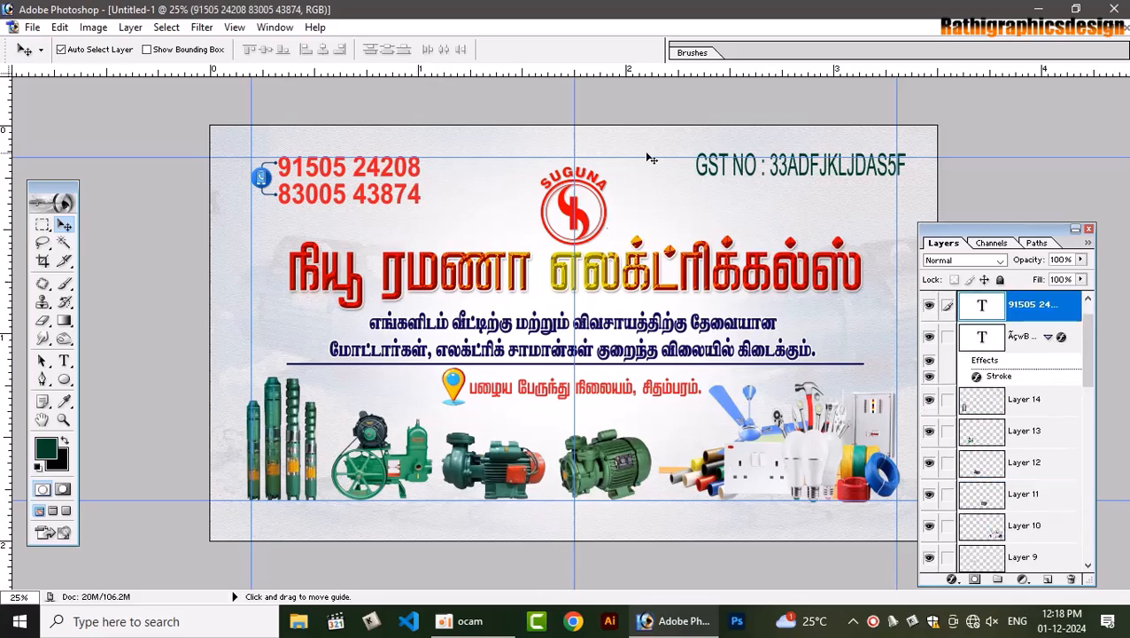
pyautogui.rightClick(719, 170)
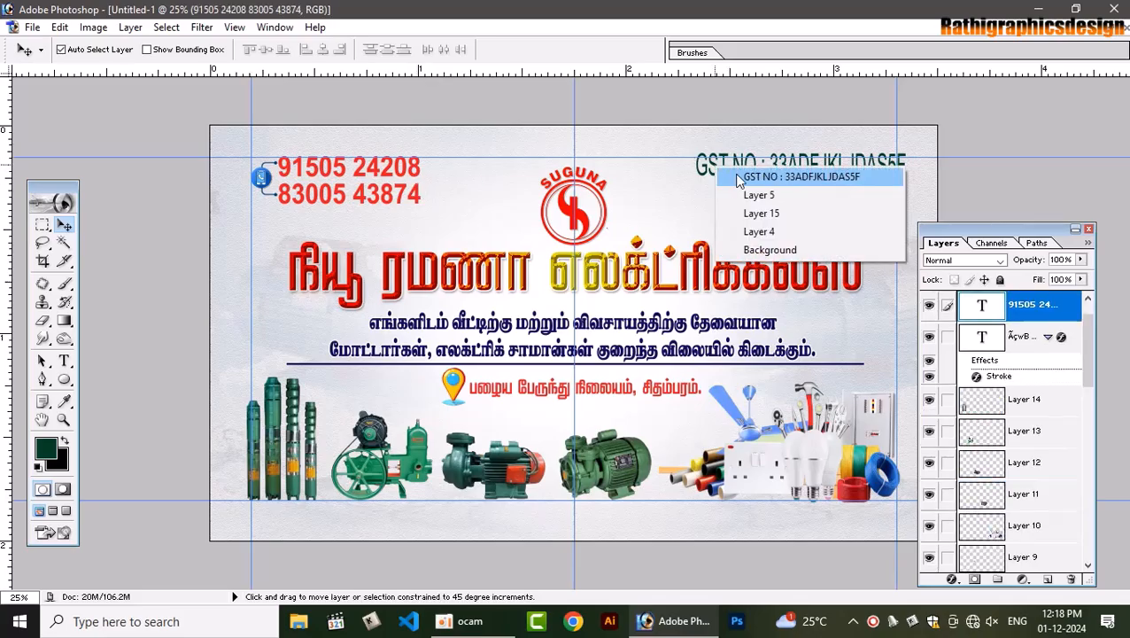
pyautogui.keyDown('shift'); pyautogui.click(753, 176); pyautogui.keyUp('shift')
pyautogui.click(249, 49)
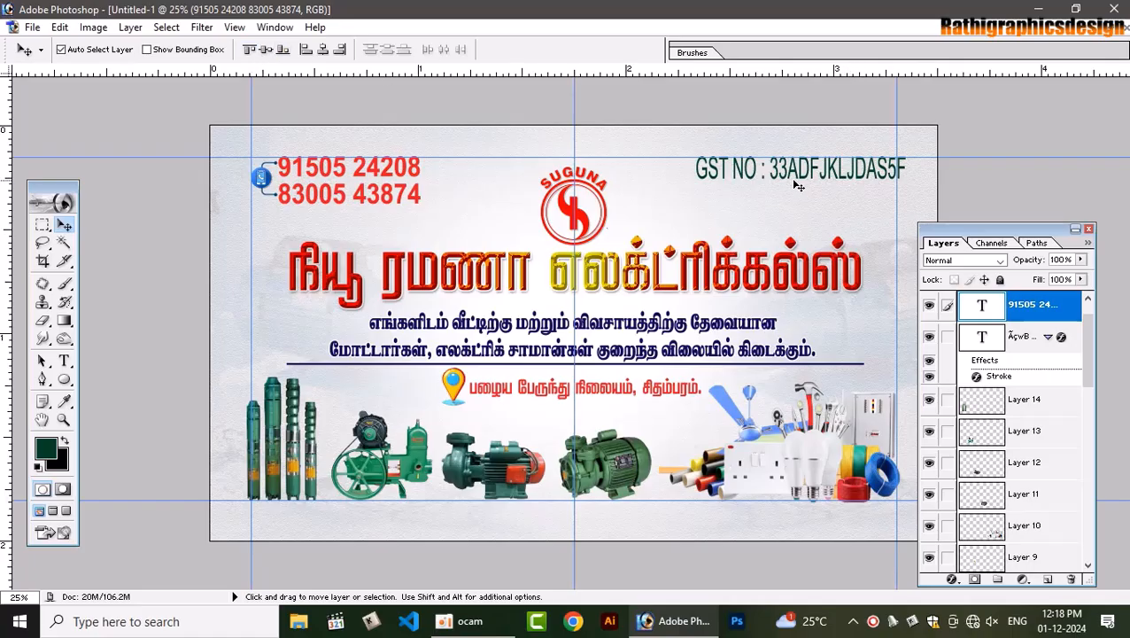
pyautogui.click(743, 169)
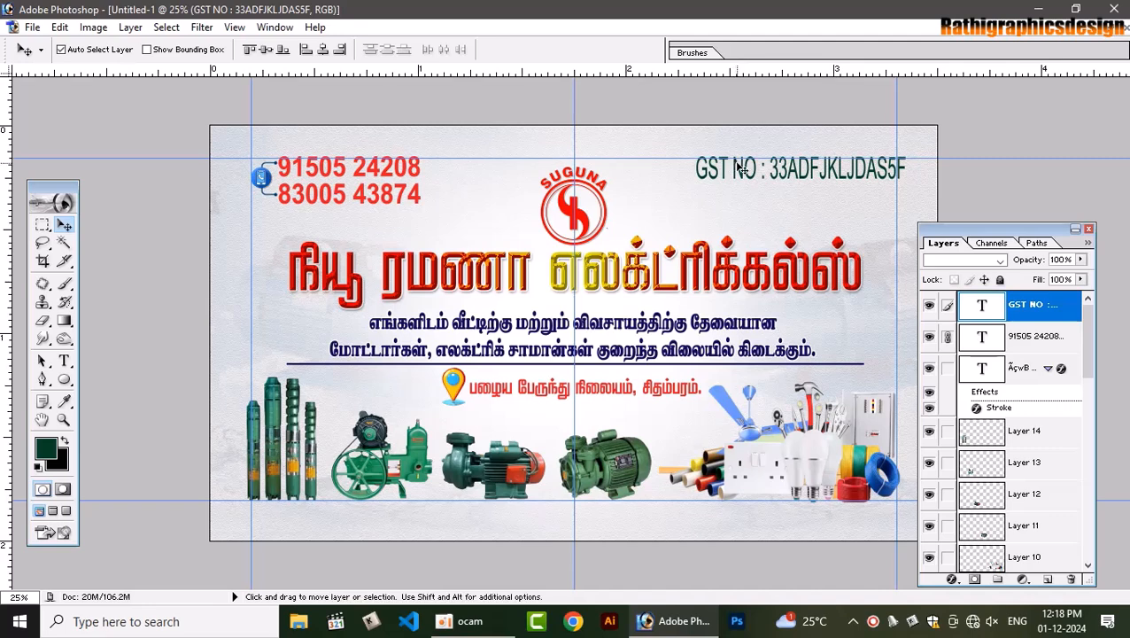
pyautogui.keyDown('shift'); pyautogui.rightClick(738, 165); pyautogui.keyUp('shift')
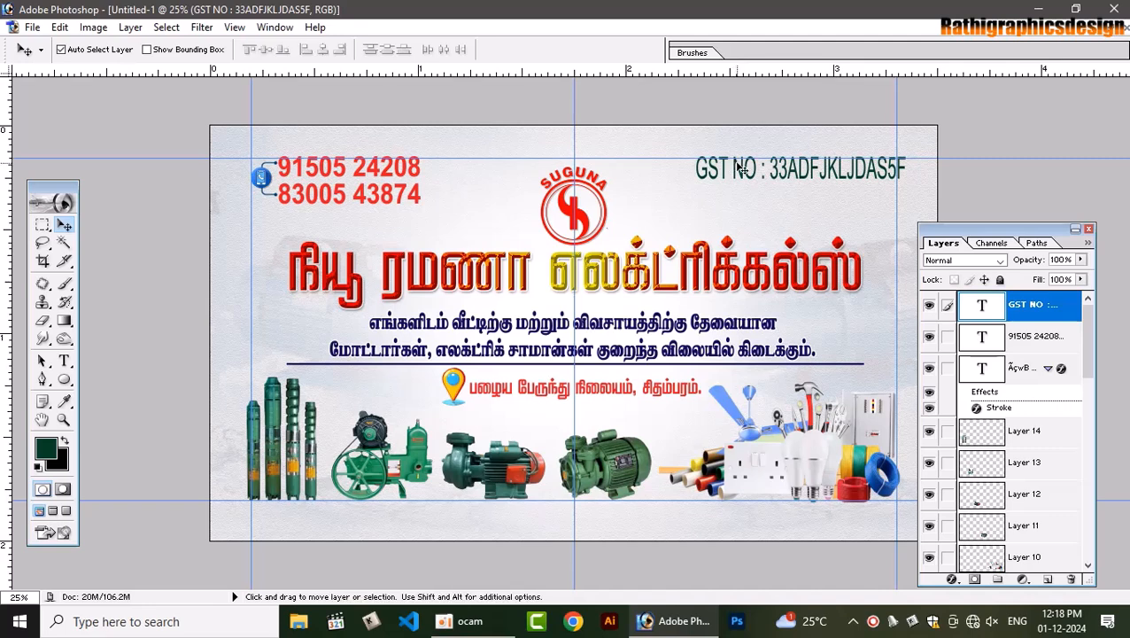
pyautogui.hotkey('shift', 'Left')
pyautogui.hotkey('shift', 'Left')
pyautogui.hotkey('shift', 'Left')
pyautogui.hotkey('shift', 'Left')
pyautogui.hotkey('shift', 'Left')
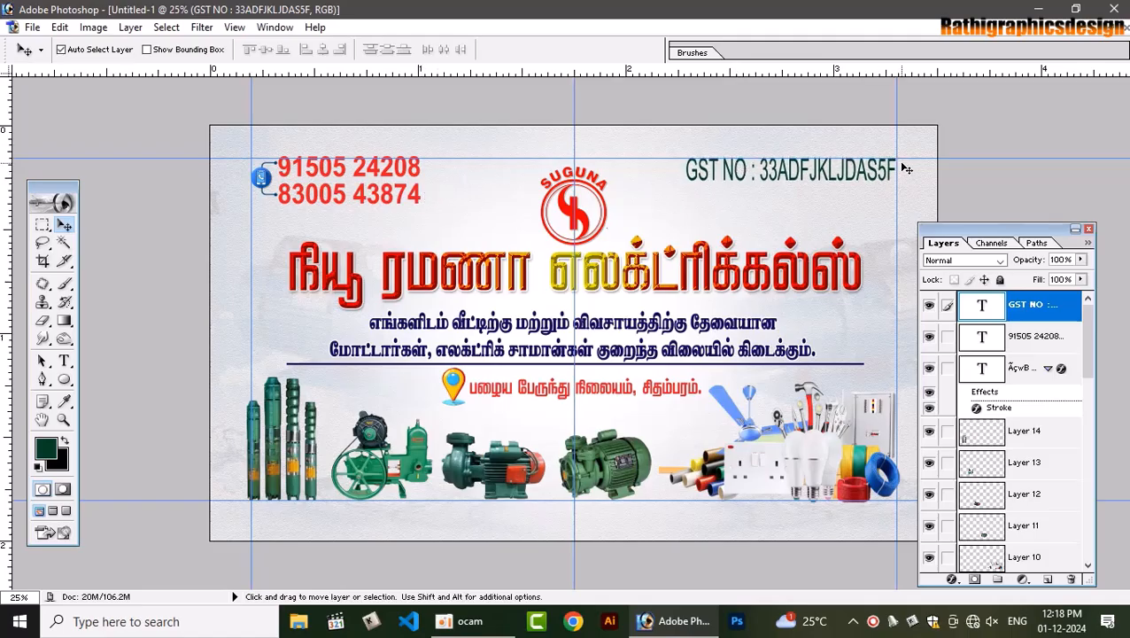
pyautogui.moveTo(912, 157); pyautogui.dragTo(912, 160)
# Select the phone numbers and GST NO text together and nudge both down a few pixels
pyautogui.click(856, 222)
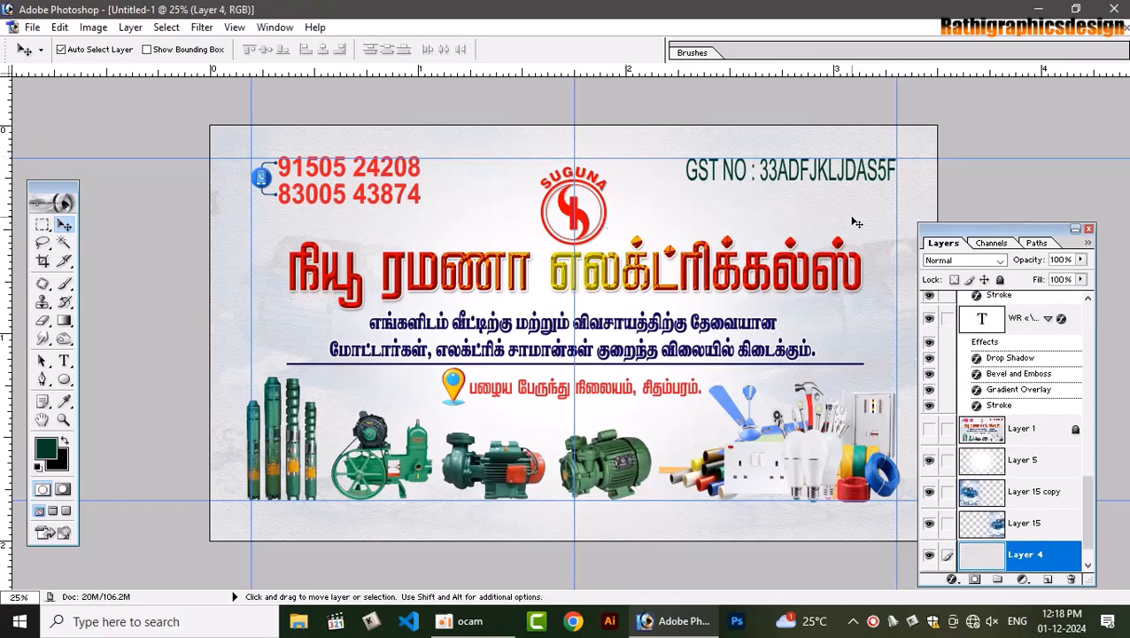
pyautogui.click(346, 174)
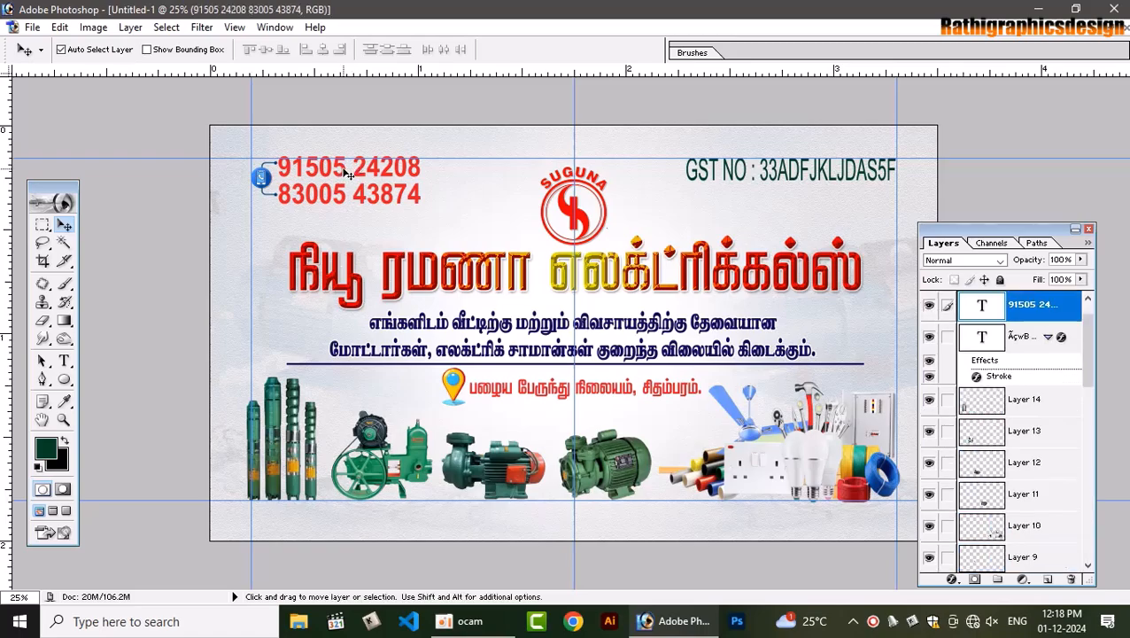
pyautogui.keyDown('shift'); pyautogui.click(781, 177); pyautogui.keyUp('shift')
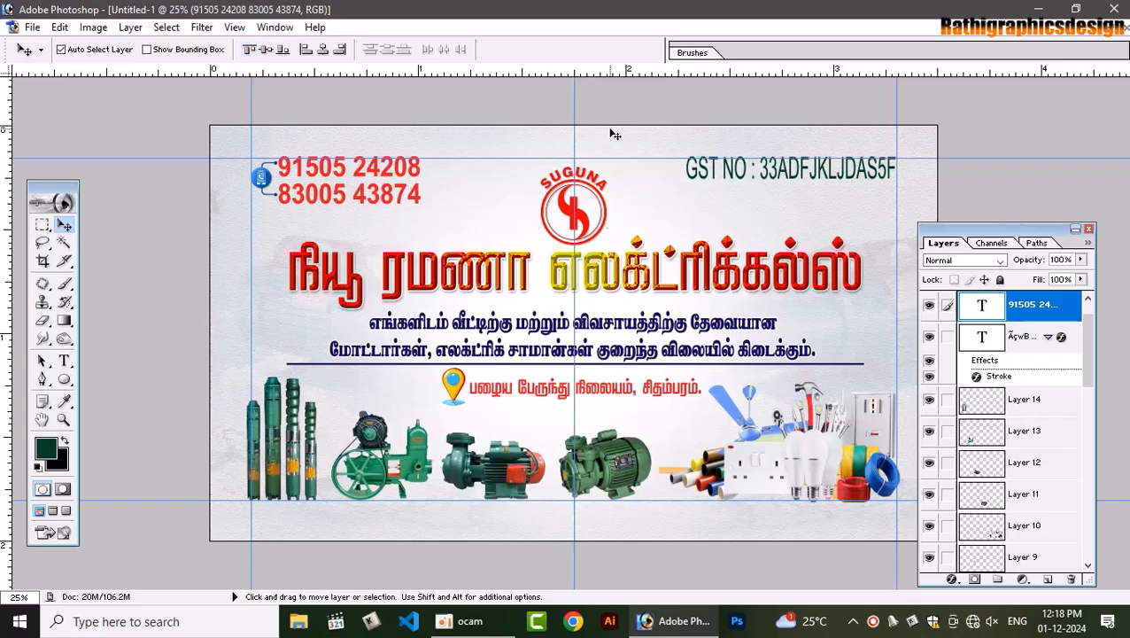
pyautogui.hotkey('shift', 'Down')
pyautogui.press('Down')
pyautogui.press('Down')
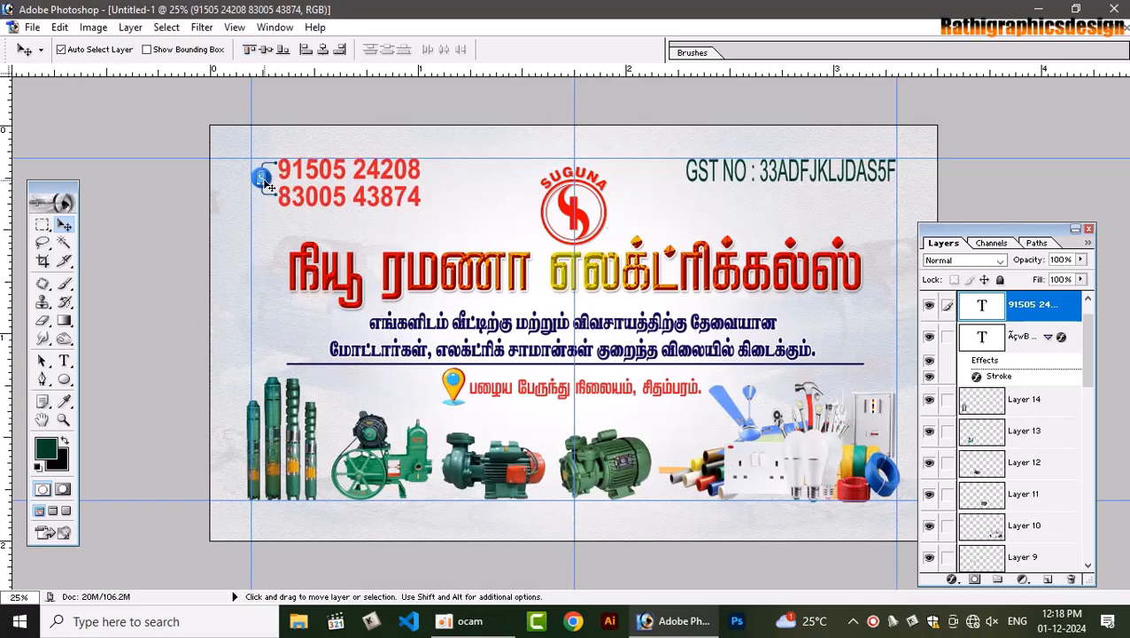
pyautogui.click(269, 173)
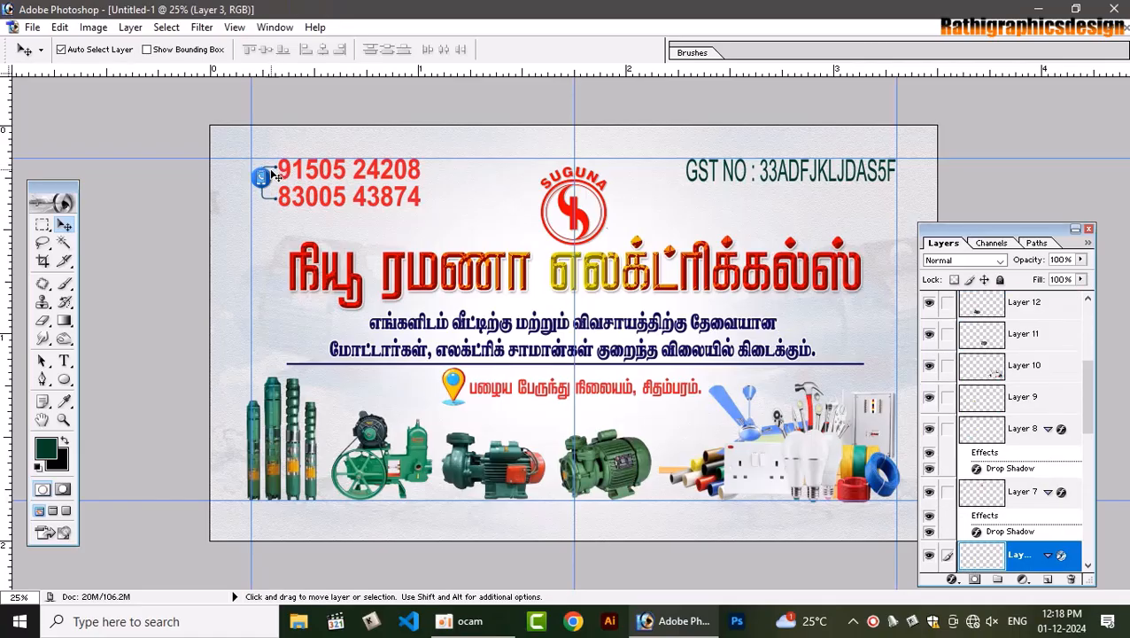
pyautogui.click(277, 184)
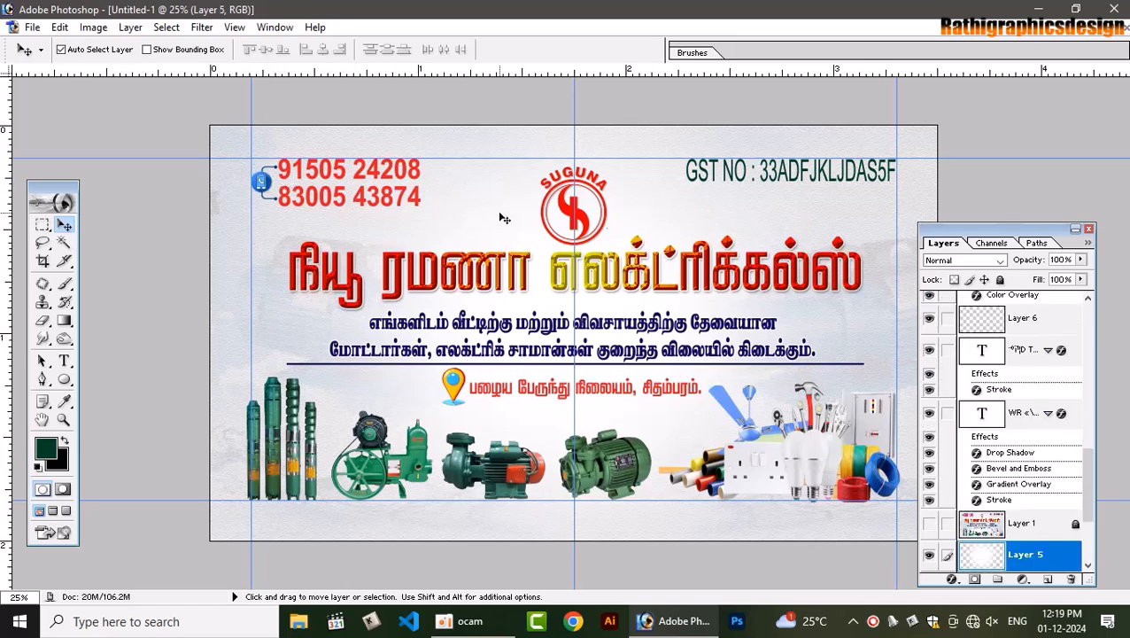
pyautogui.hotkey('ctrl', 's')
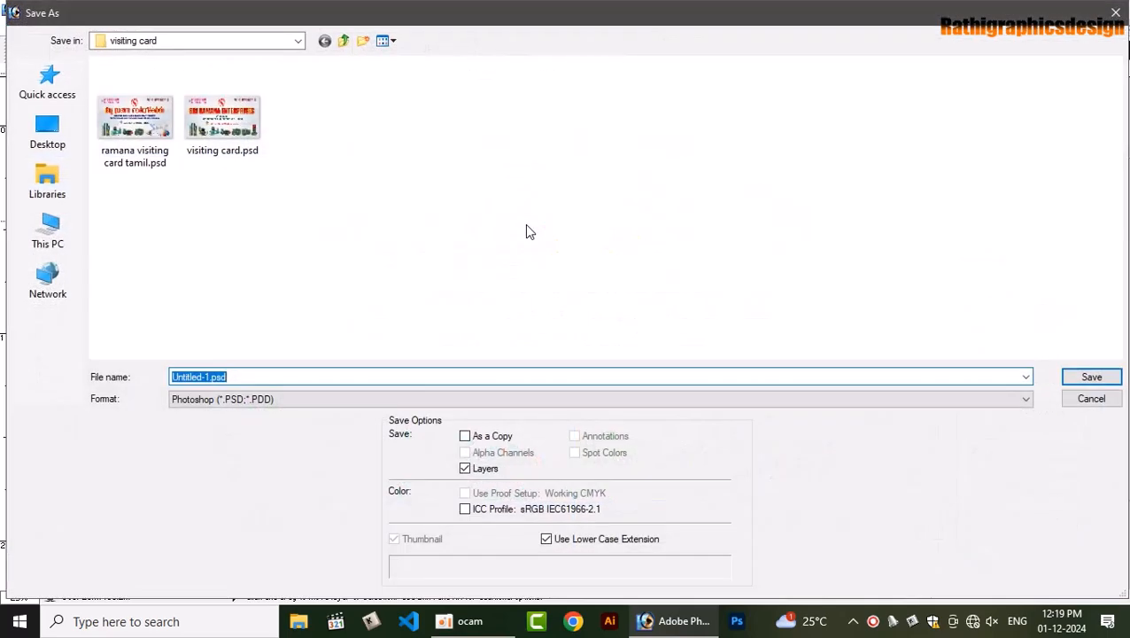
pyautogui.click(1103, 402)
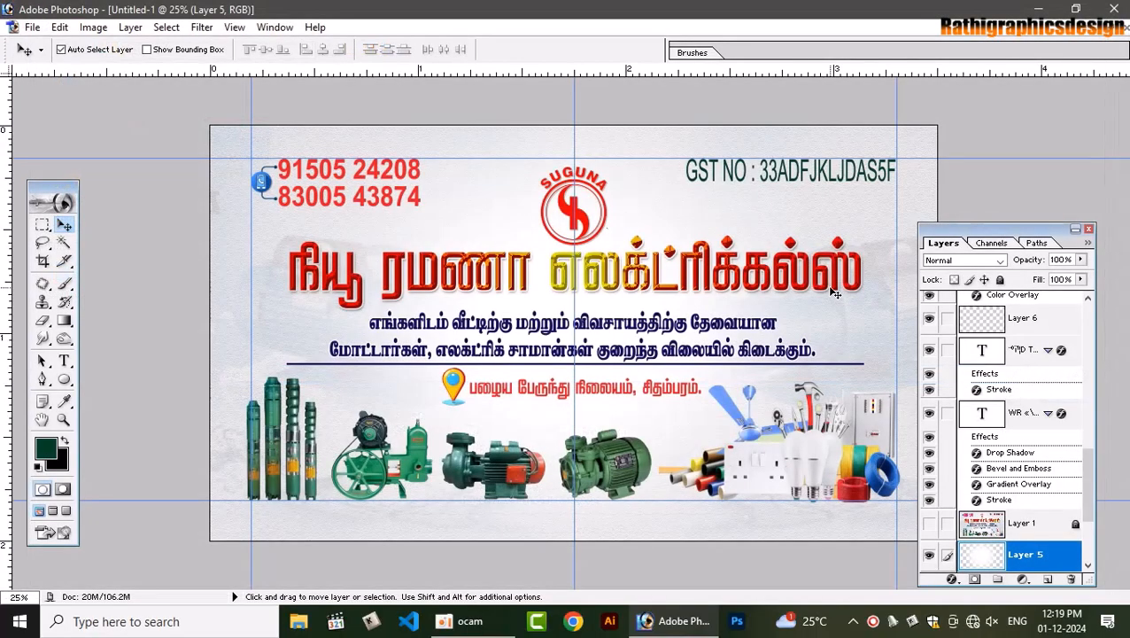
# Test-move the orange pump, green motor and pump group upward, undoing each move
pyautogui.click(514, 473)
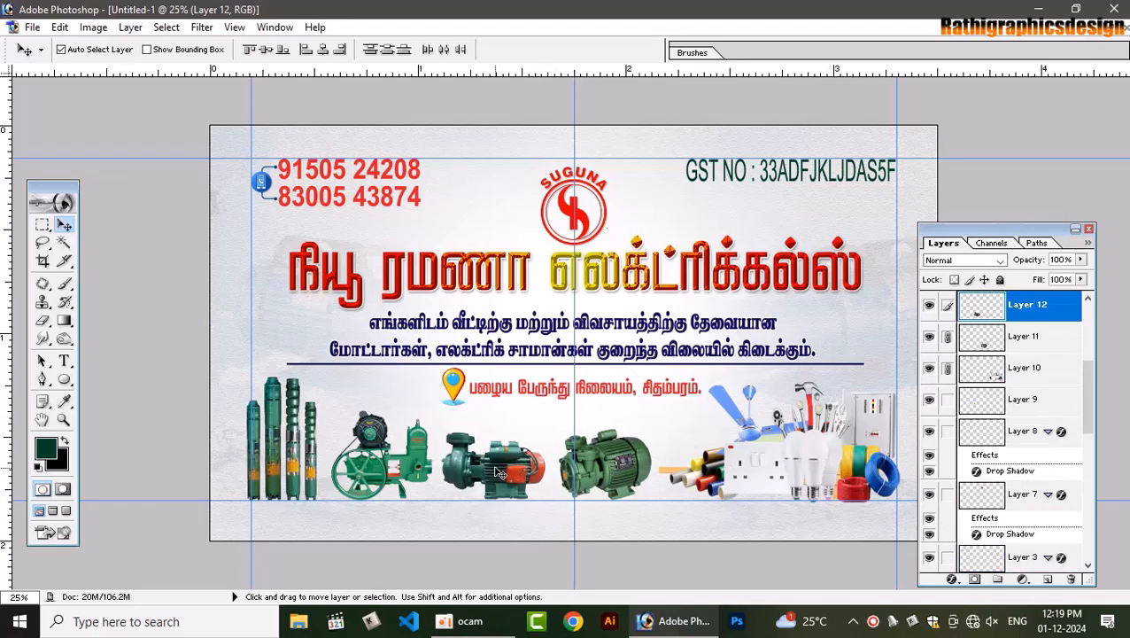
pyautogui.moveTo(514, 472); pyautogui.dragTo(507, 446)
pyautogui.hotkey('ctrl', 'z')
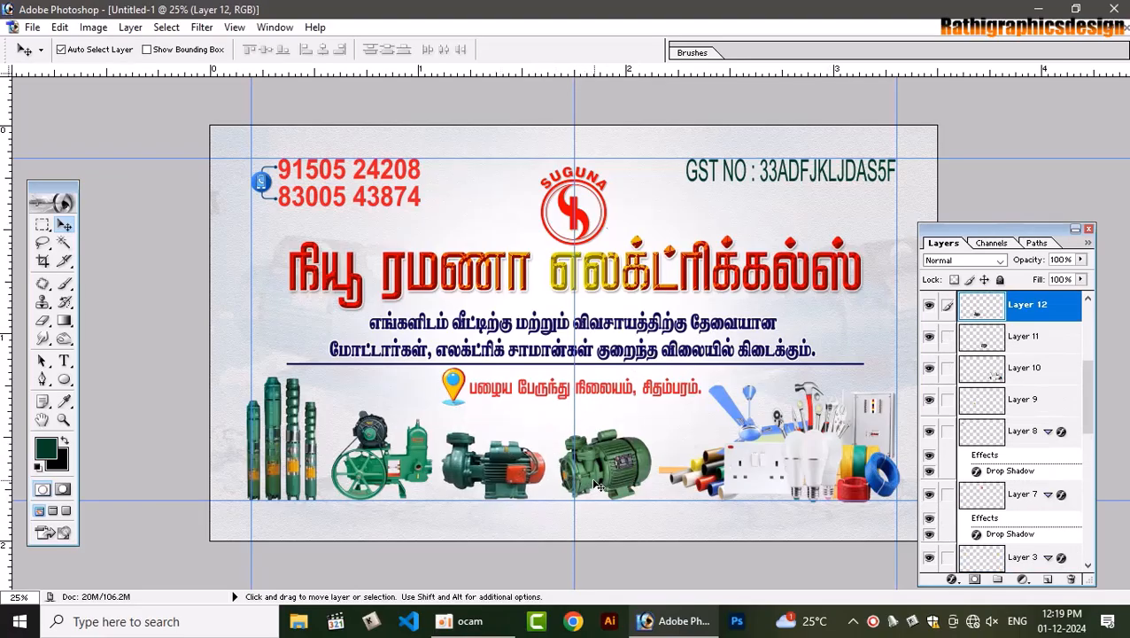
pyautogui.moveTo(600, 475); pyautogui.dragTo(609, 420)
pyautogui.hotkey('ctrl', 'z')
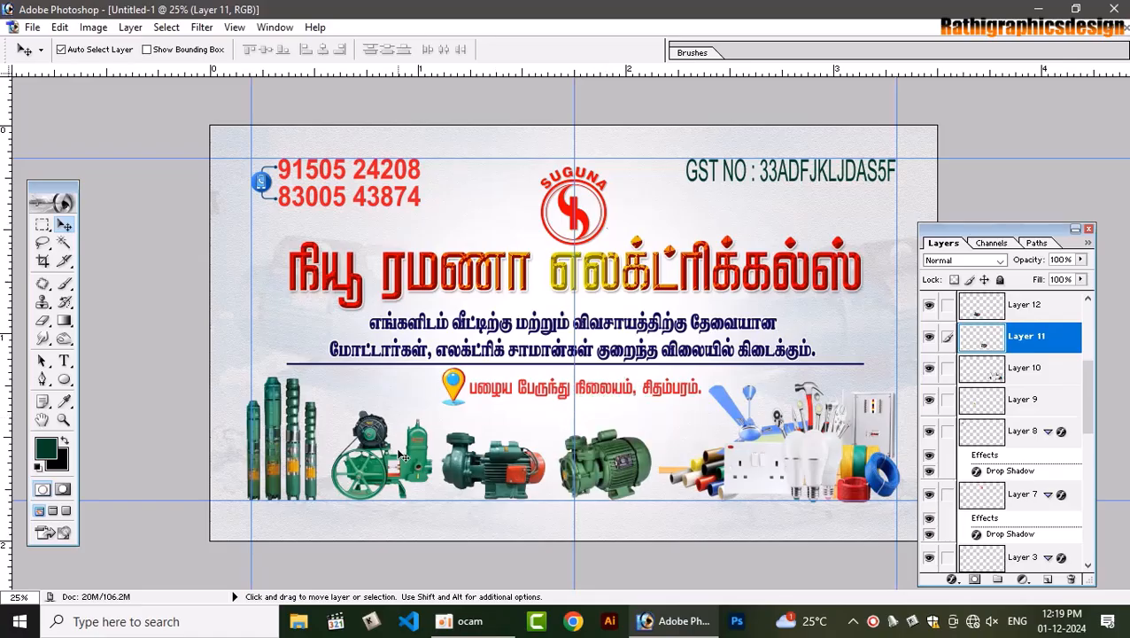
pyautogui.moveTo(411, 461); pyautogui.dragTo(419, 428)
pyautogui.hotkey('ctrl', 'z')
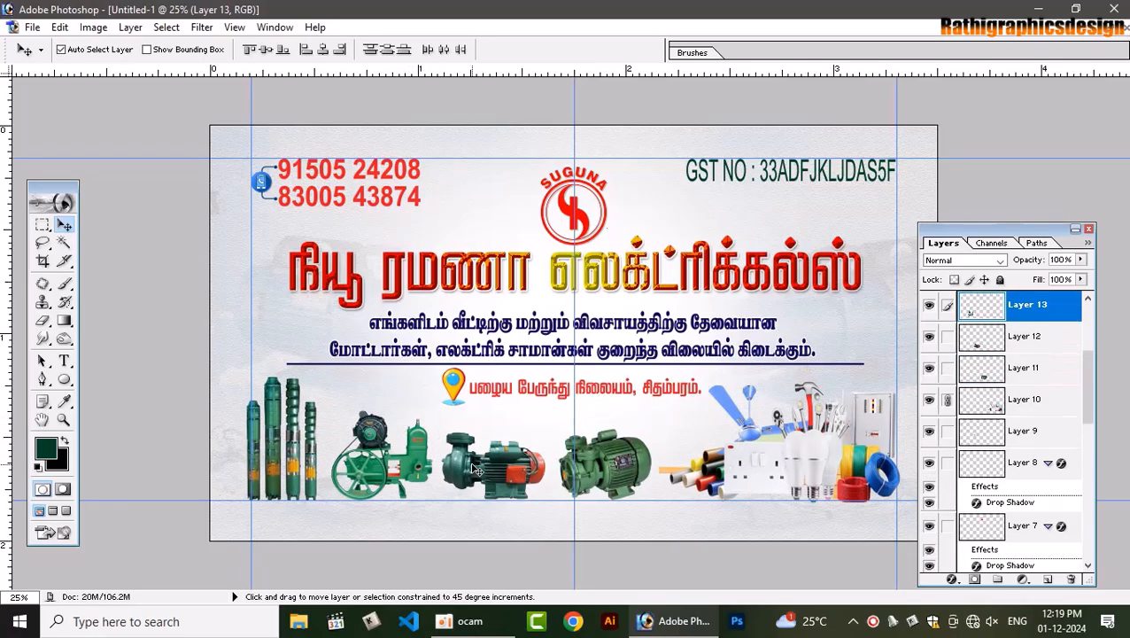
# Pick Layer 11 from the stacked product layers and unlink Layers 12 and 13, undoing a test move
pyautogui.rightClick(472, 467)
pyautogui.click(489, 471)
pyautogui.rightClick(651, 476)
pyautogui.click(678, 469)
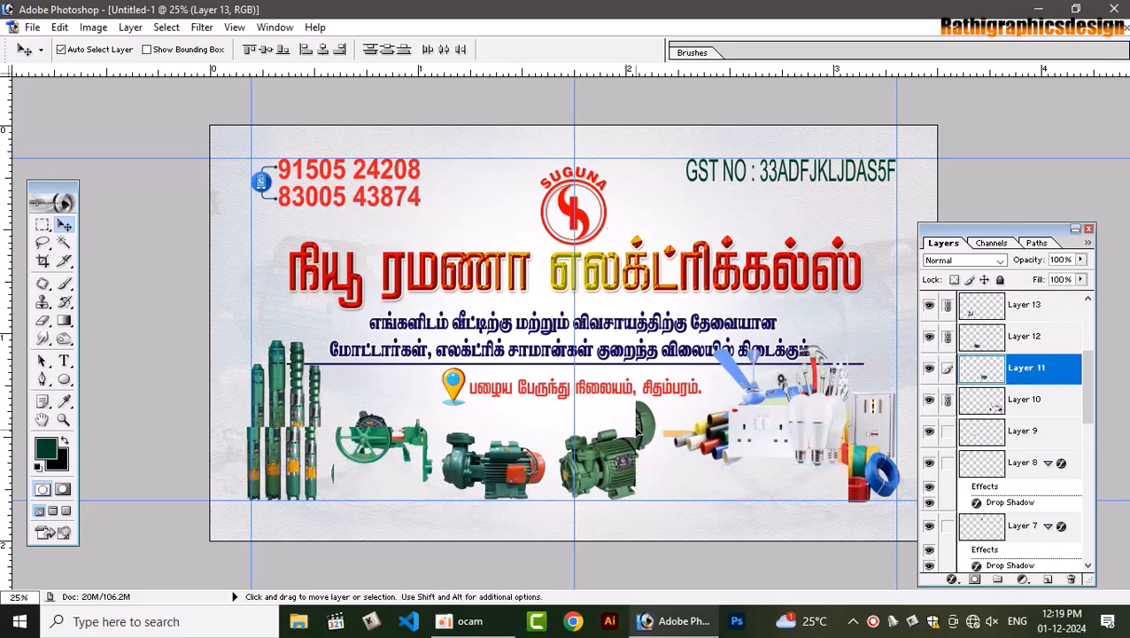
pyautogui.keyDown('shift'); pyautogui.click(768, 460); pyautogui.keyUp('shift')
pyautogui.moveTo(768, 460); pyautogui.dragTo(758, 388)
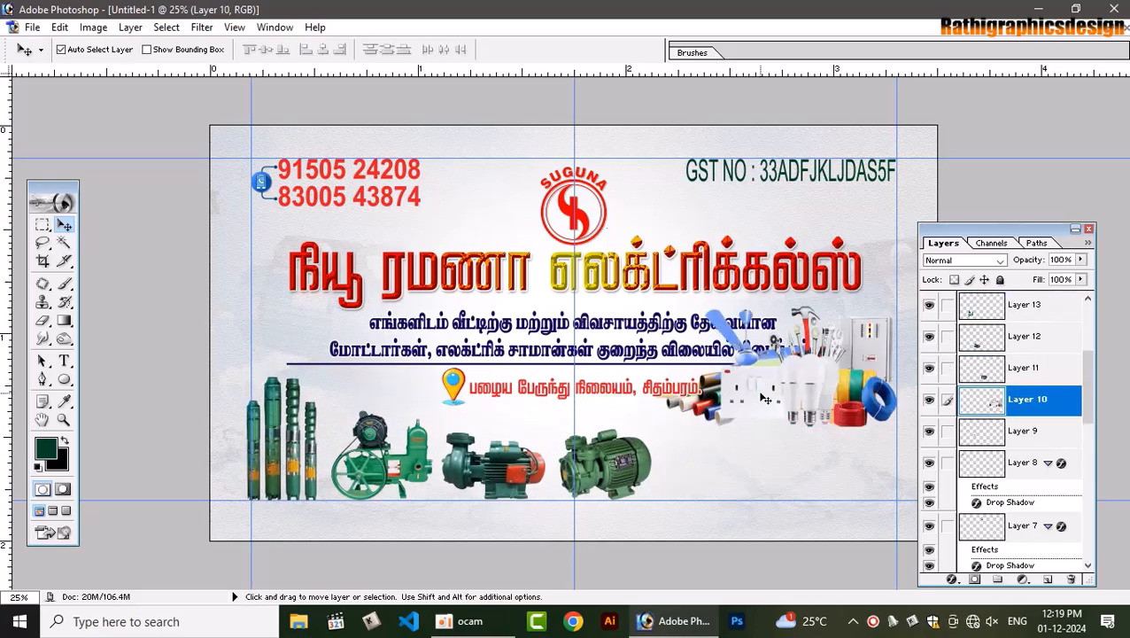
pyautogui.hotkey('ctrl', 'z')
pyautogui.click(608, 456)
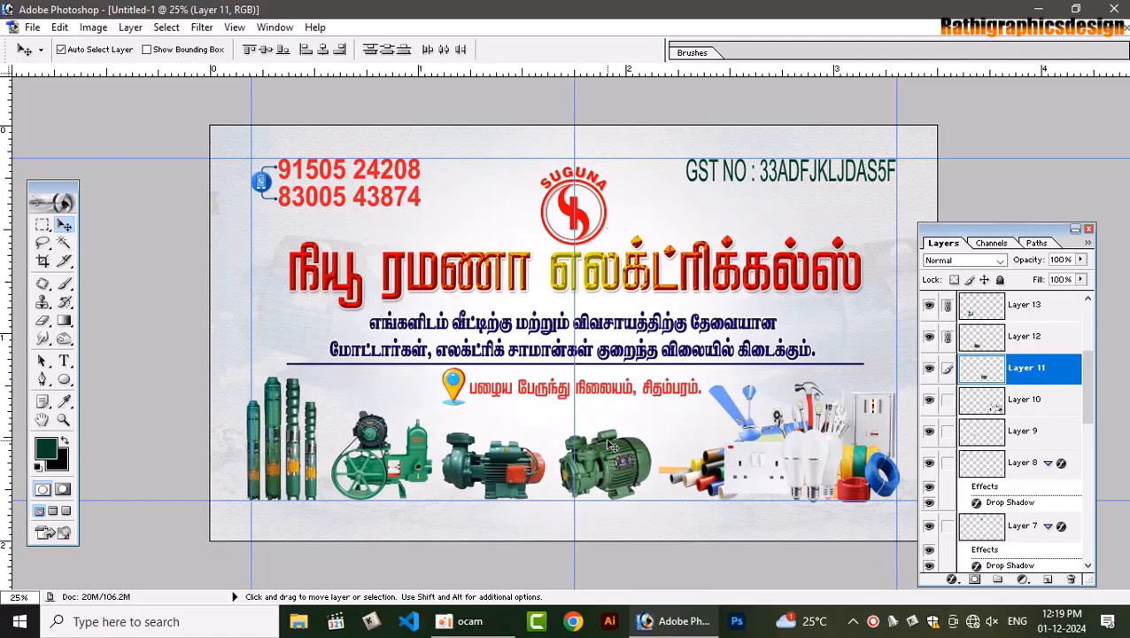
pyautogui.keyDown('shift'); pyautogui.click(606, 468); pyautogui.keyUp('shift')
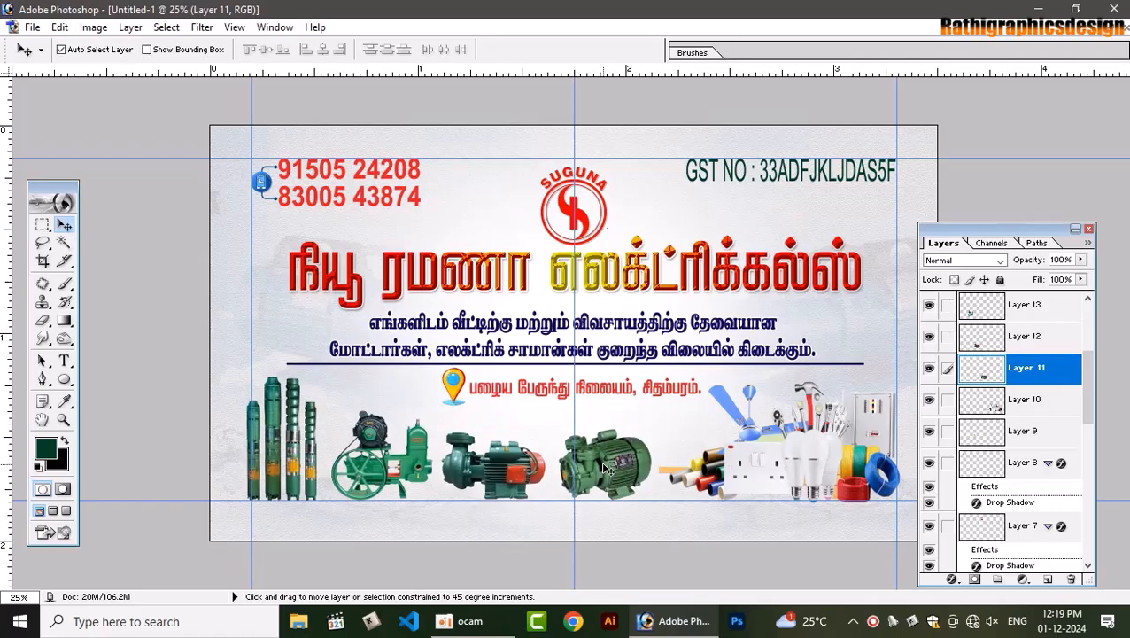
pyautogui.moveTo(604, 464); pyautogui.dragTo(610, 440)
pyautogui.hotkey('ctrl', 'z')
# Link Layer 11 with Layer 12 and make Layer 10 the active layer
pyautogui.click(521, 466)
pyautogui.keyDown('shift'); pyautogui.rightClick(611, 462); pyautogui.keyUp('shift')
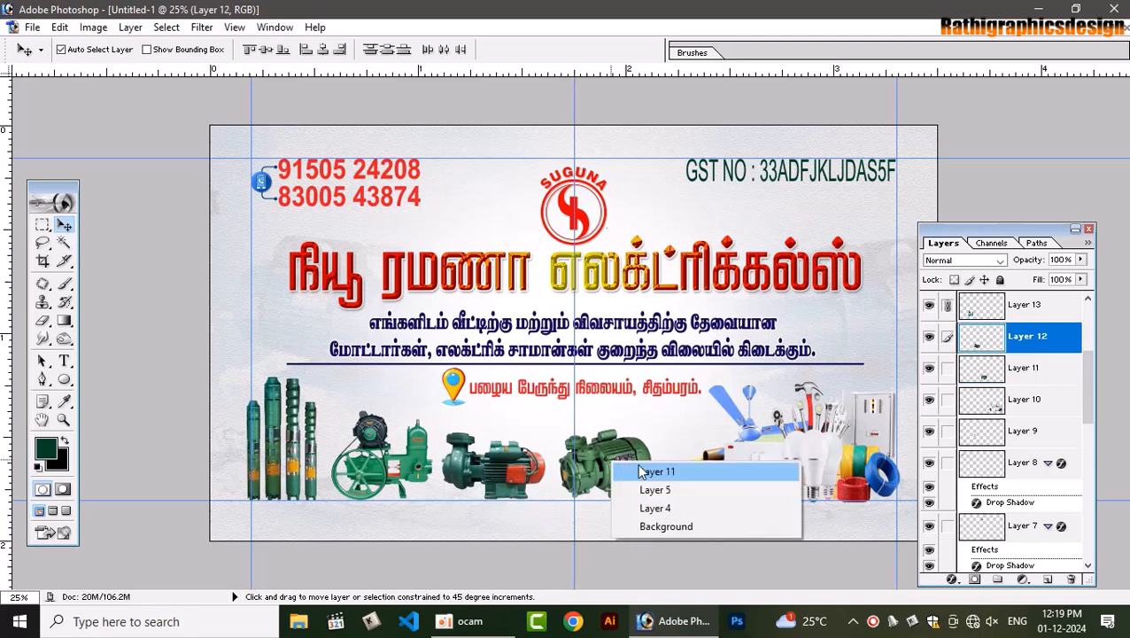
pyautogui.click(655, 472)
pyautogui.rightClick(726, 455)
pyautogui.click(749, 465)
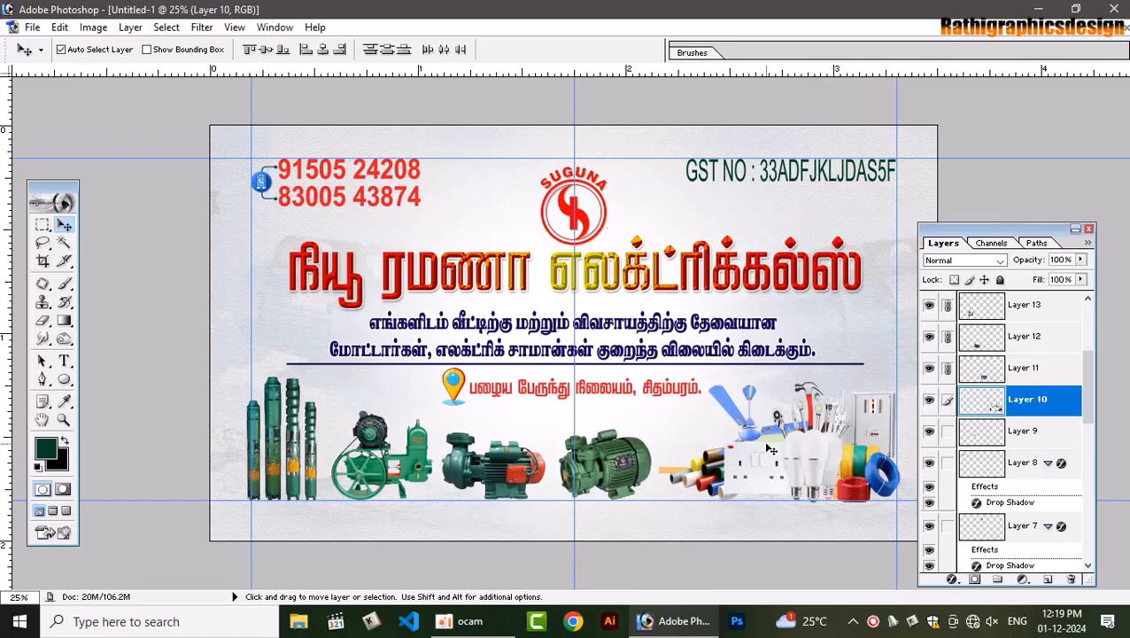
pyautogui.click(1114, 32)
# Close the older Tamil visiting card document without saving
pyautogui.hotkey('ctrl', 'Tab')
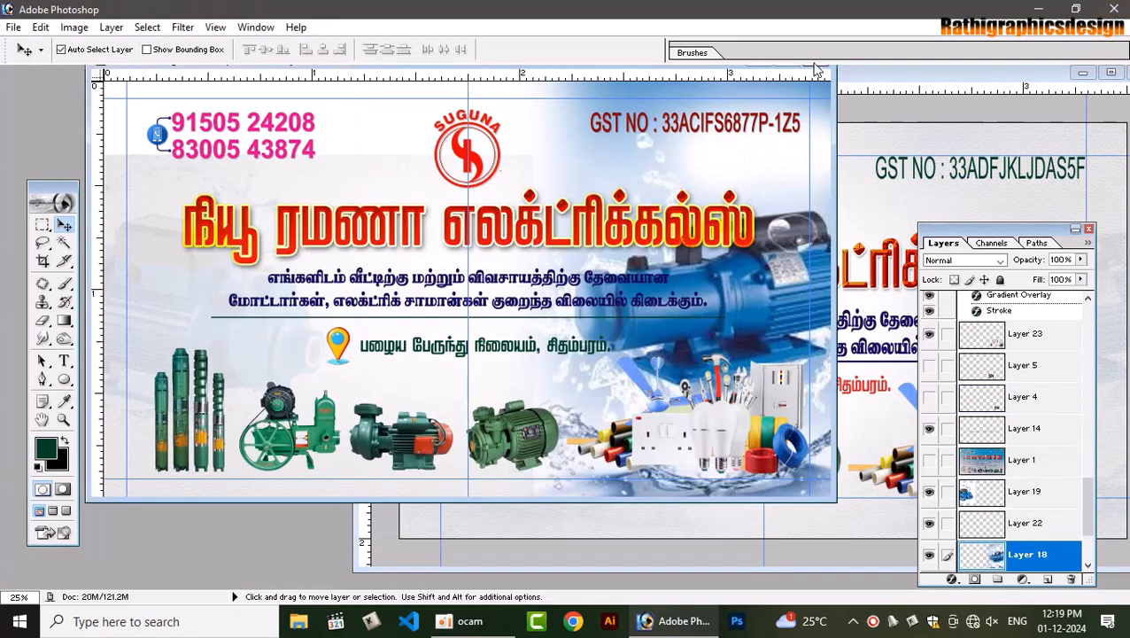
pyautogui.click(813, 71)
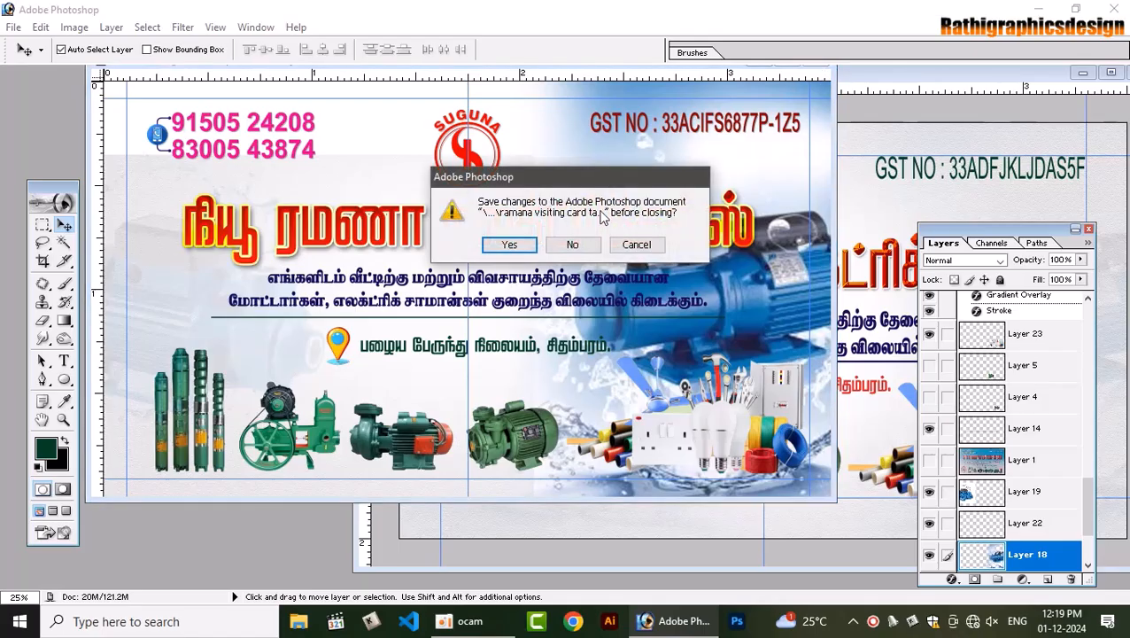
pyautogui.click(572, 245)
# Open visiting card.psd, close it discarding changes, and maximize the Untitled-1 card
pyautogui.hotkey('ctrl', 'o')
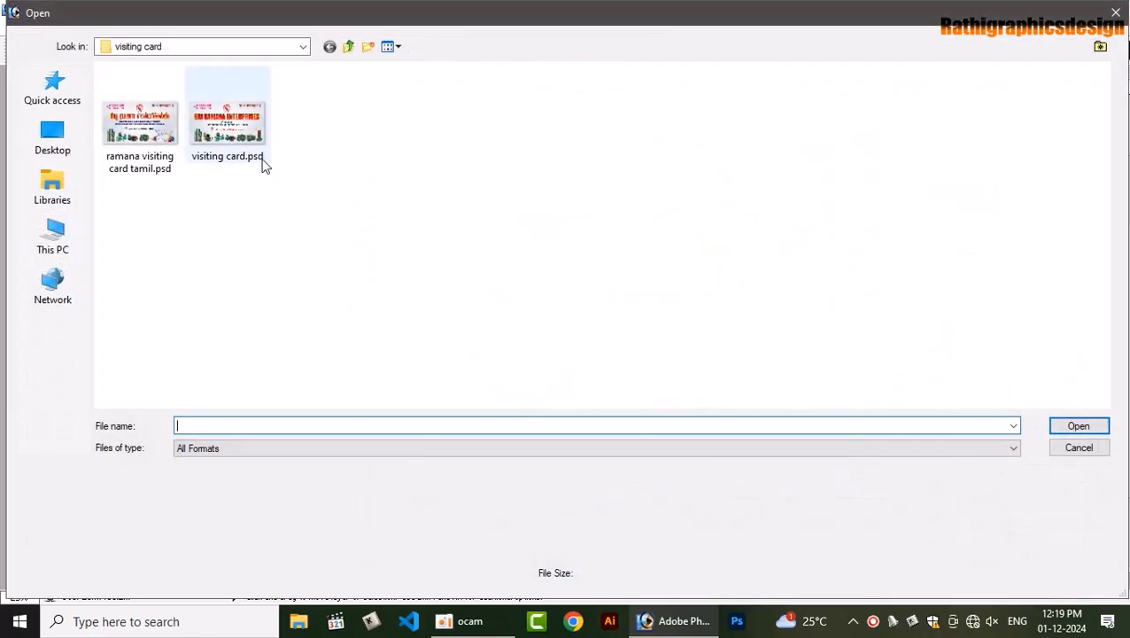
pyautogui.click(264, 165)
pyautogui.click(1076, 428)
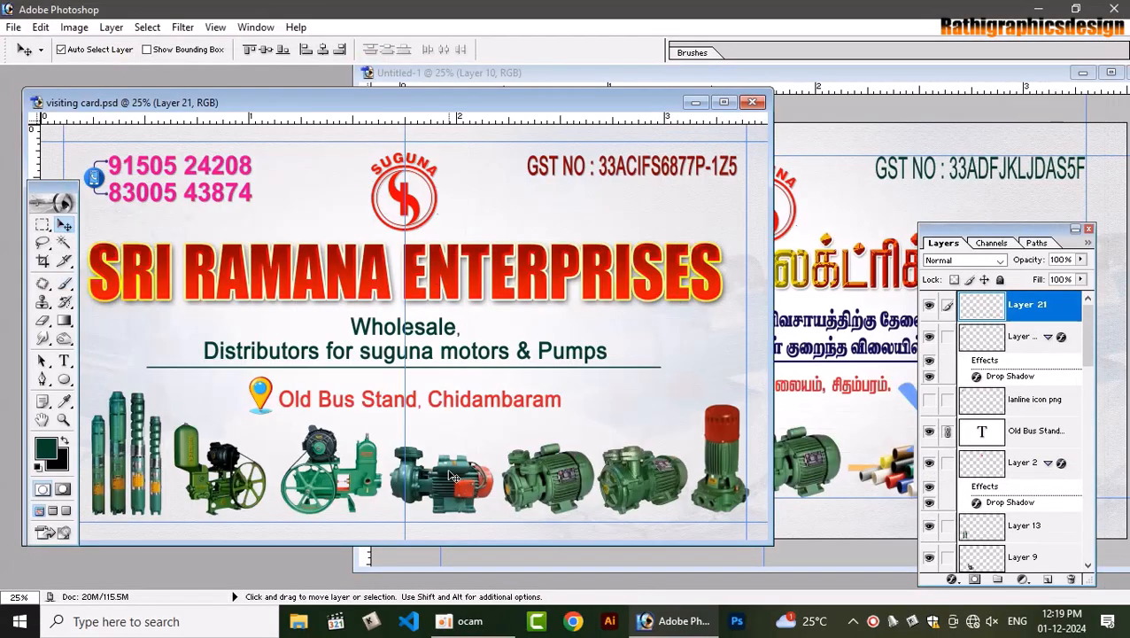
pyautogui.moveTo(451, 476); pyautogui.dragTo(418, 475)
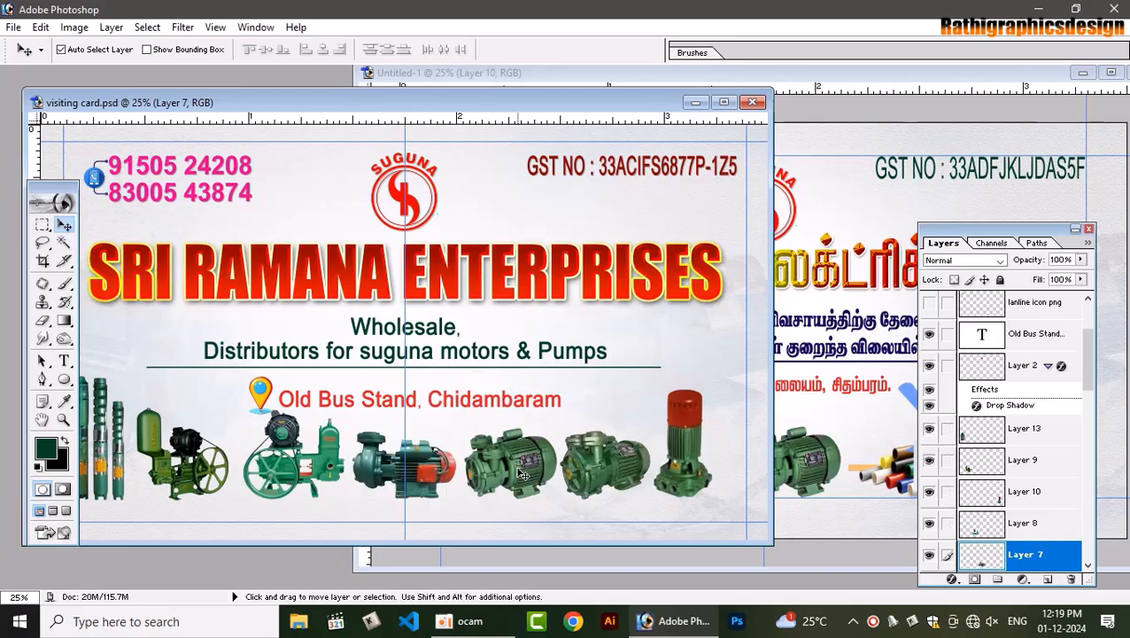
pyautogui.click(535, 420)
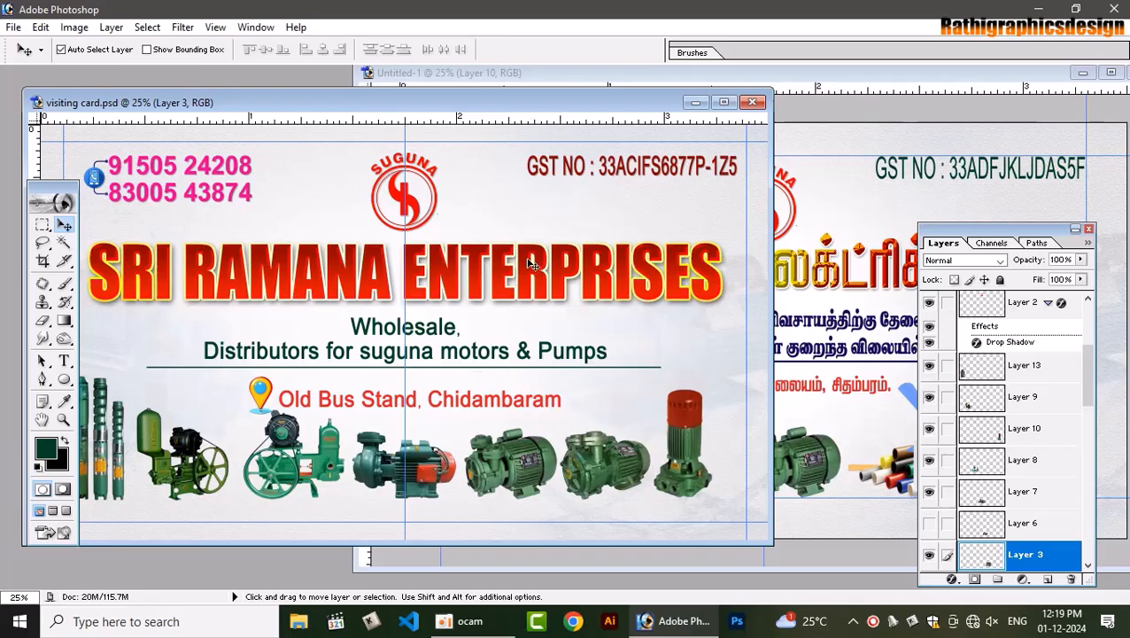
pyautogui.click(752, 101)
pyautogui.click(567, 244)
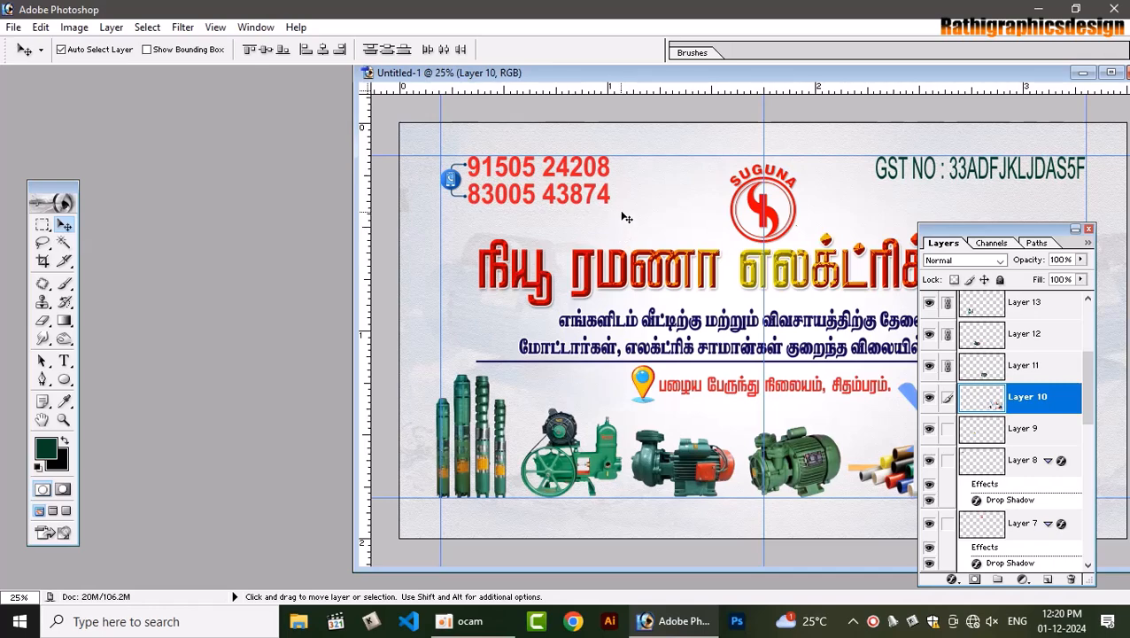
pyautogui.click(1111, 73)
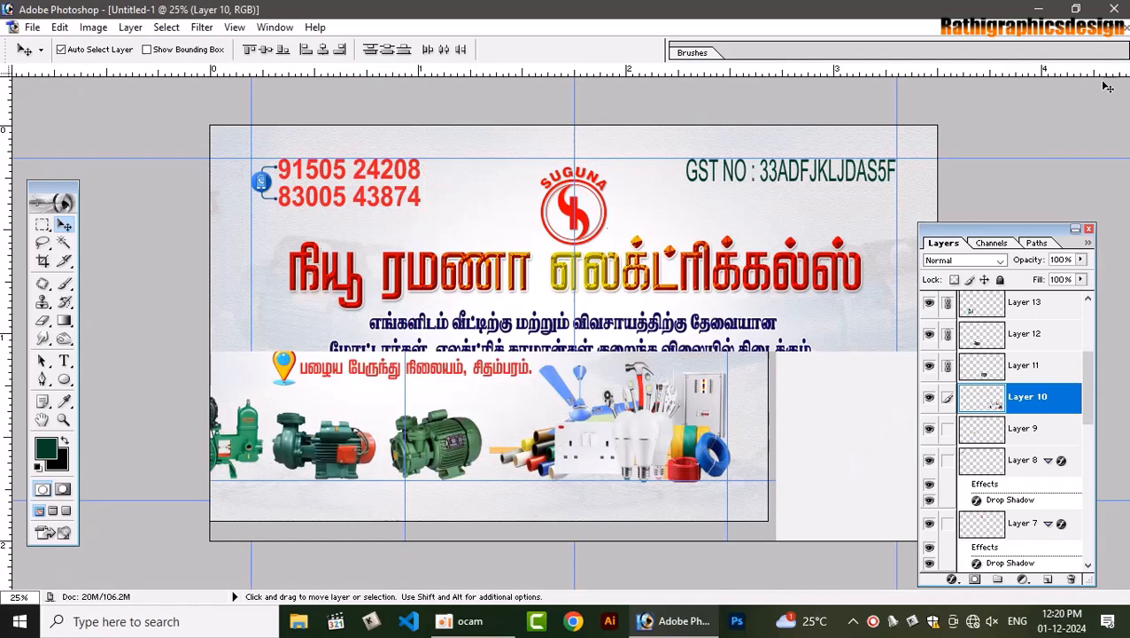